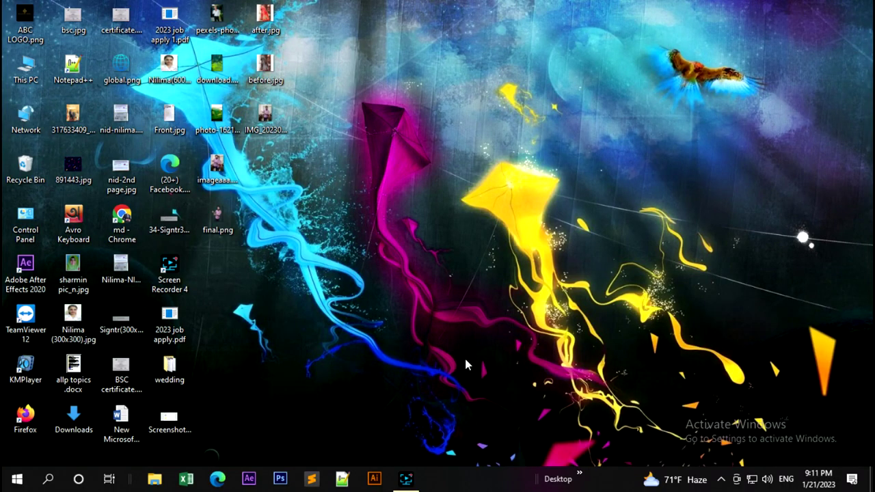
Refresh the desktop repeatedly from its right-click menu
right_click(461, 90)
click(506, 133)
right_click(442, 73)
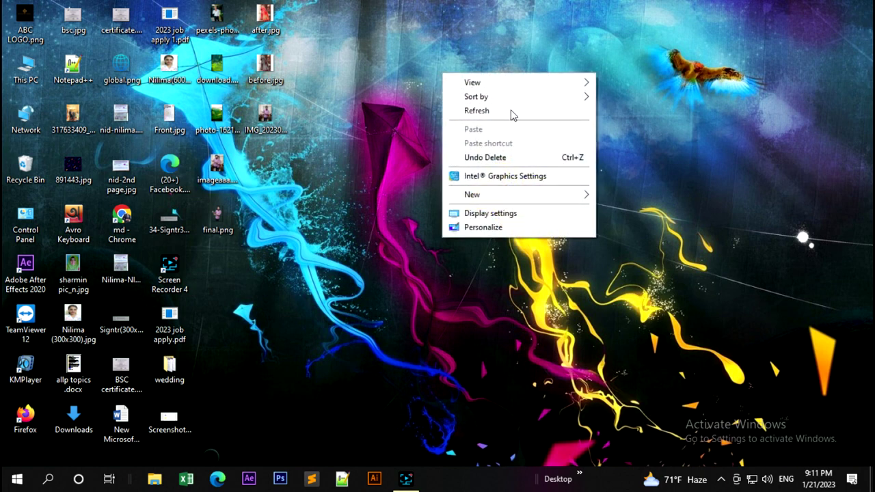
click(510, 112)
right_click(459, 63)
click(514, 100)
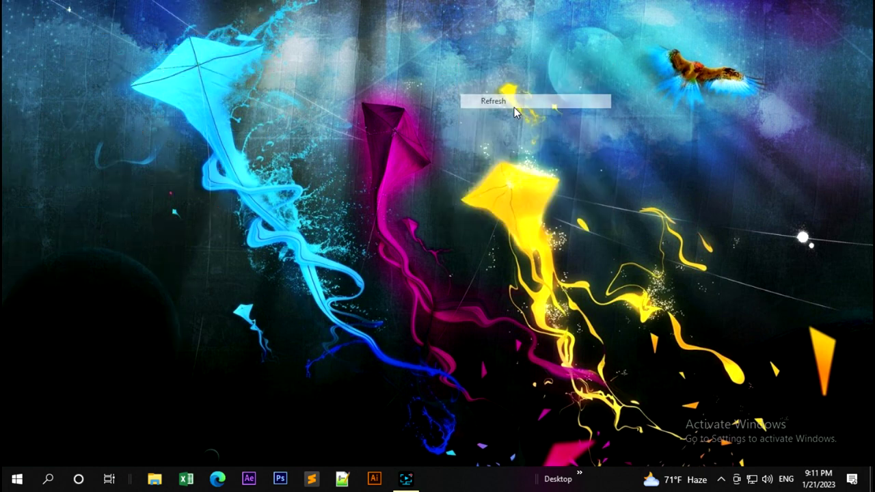
right_click(514, 107)
click(554, 145)
right_click(453, 66)
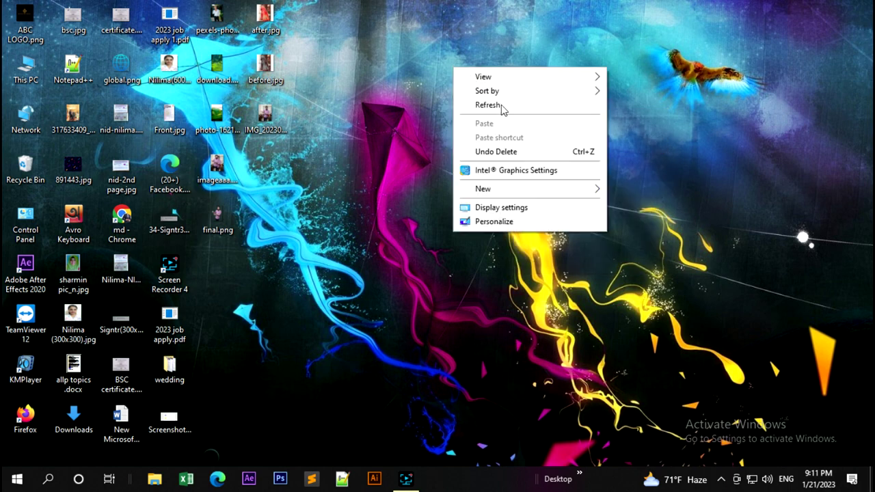
click(504, 104)
right_click(432, 49)
click(478, 90)
right_click(477, 90)
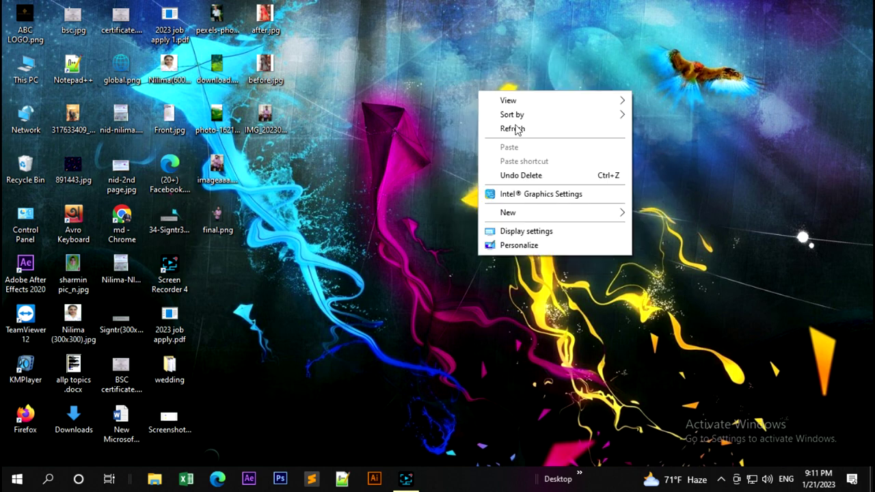
click(517, 129)
right_click(472, 26)
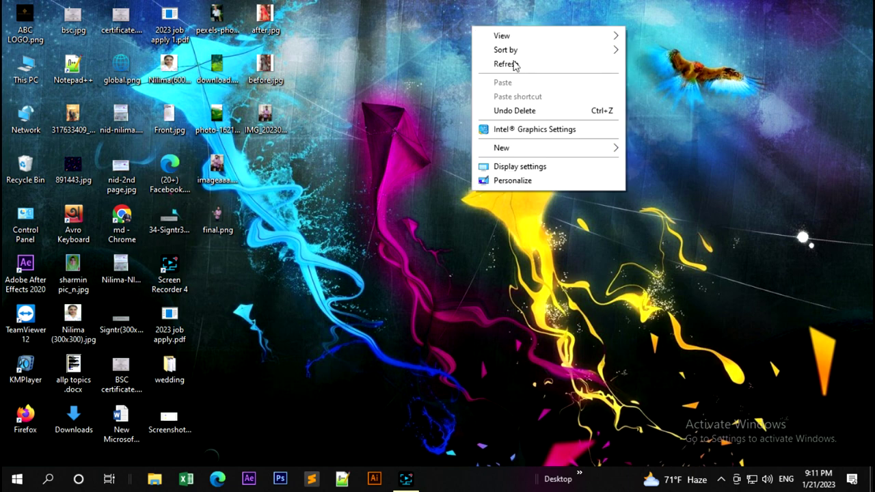
click(517, 64)
right_click(456, 42)
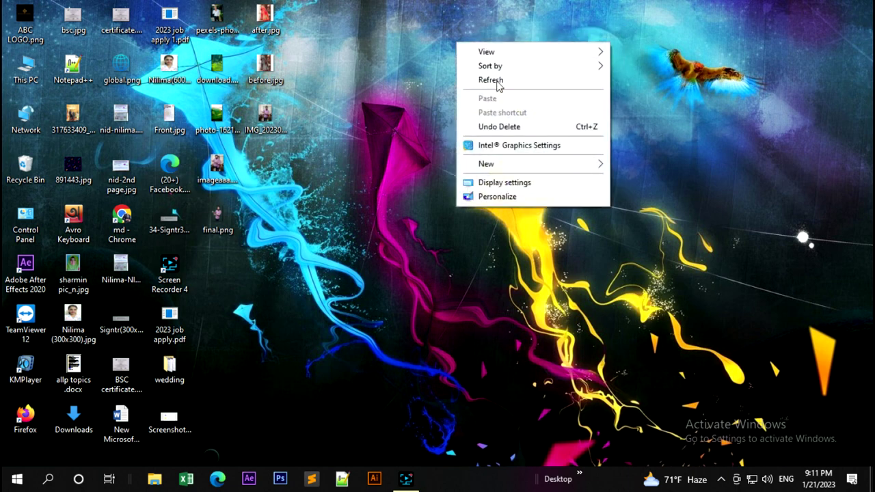
click(483, 79)
right_click(498, 82)
click(544, 119)
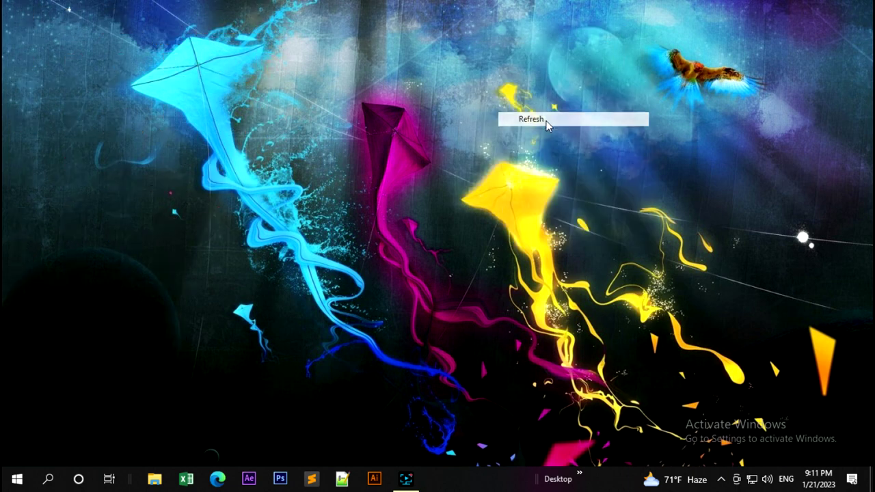
right_click(425, 48)
click(477, 86)
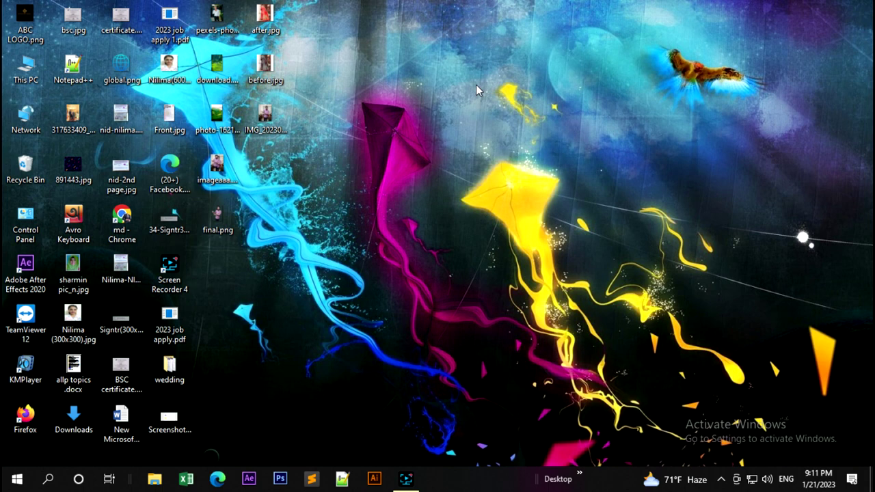
right_click(444, 41)
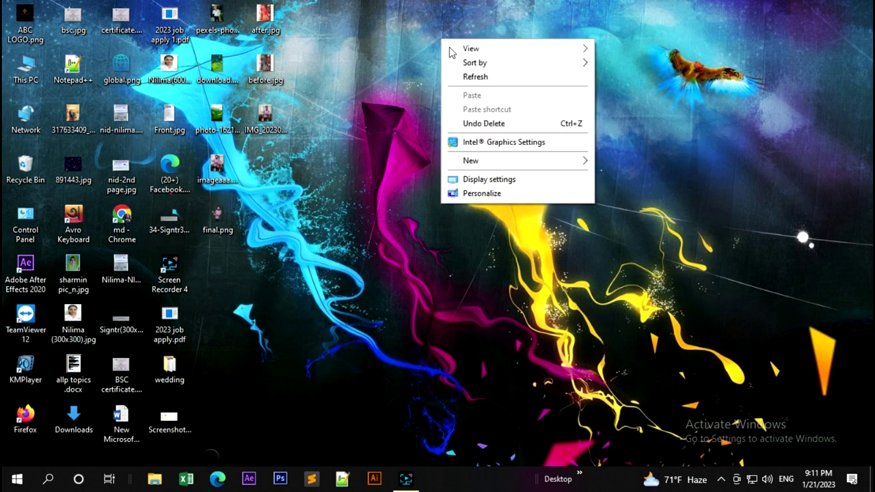
click(484, 77)
right_click(484, 81)
click(502, 118)
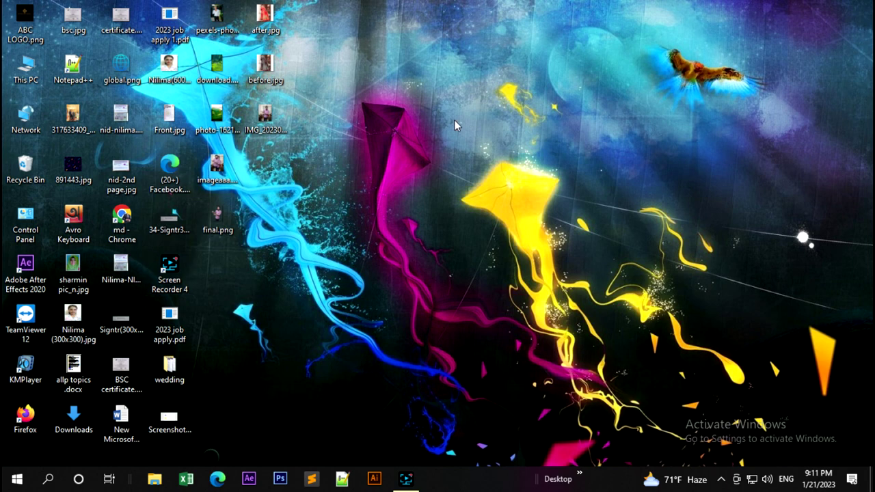
right_click(438, 88)
click(509, 127)
right_click(412, 89)
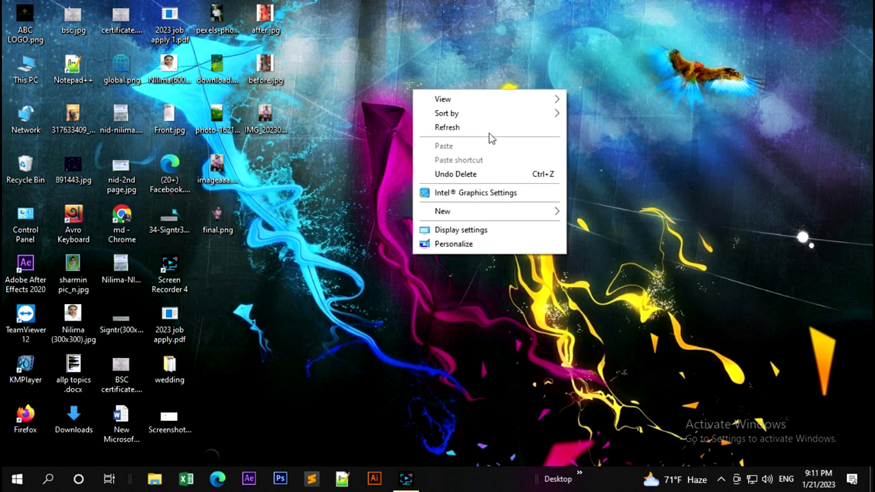
click(488, 133)
right_click(383, 78)
click(452, 116)
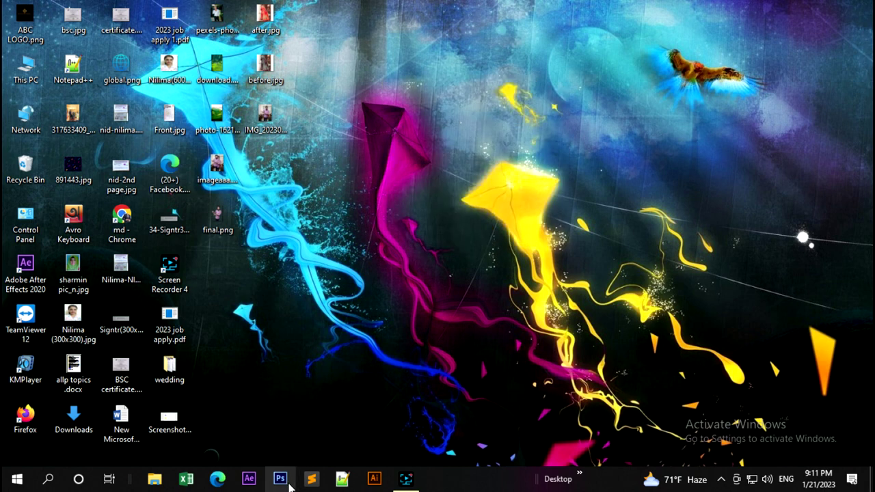
Launch Photoshop, briefly return to the desktop to refresh it, then restore Photoshop
click(289, 485)
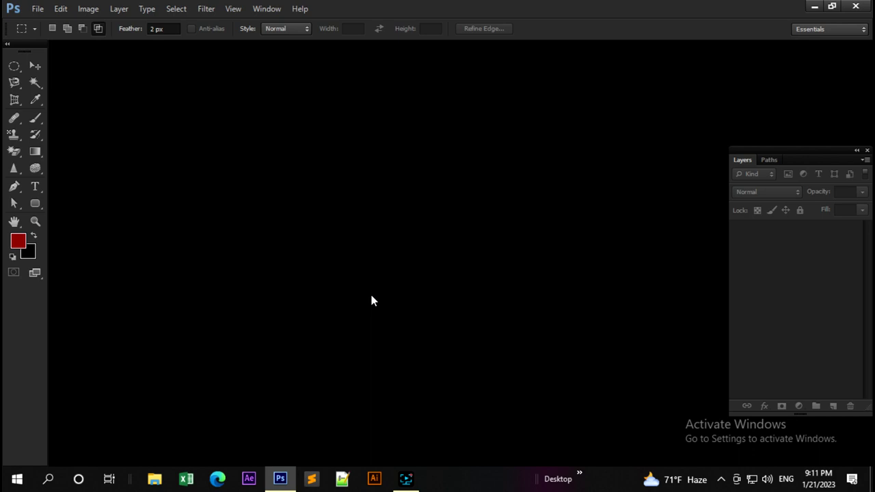
click(813, 8)
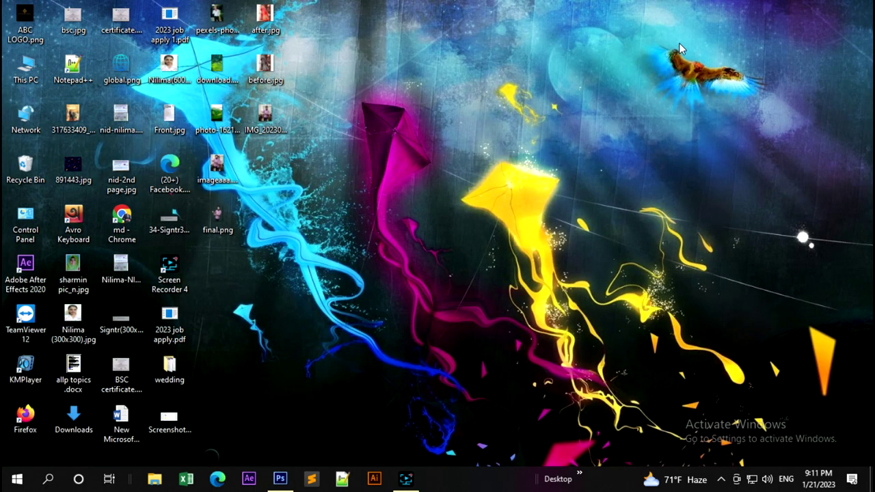
right_click(680, 49)
click(704, 77)
click(406, 479)
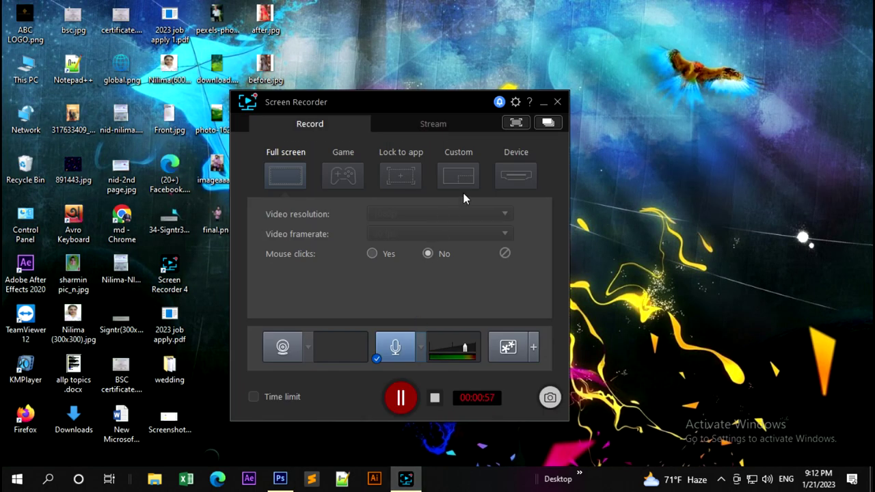
click(544, 102)
right_click(547, 107)
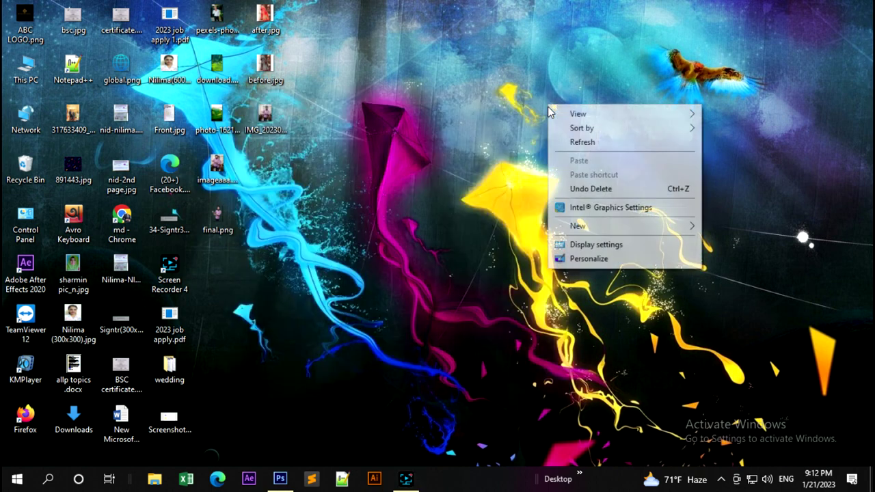
click(581, 141)
click(280, 478)
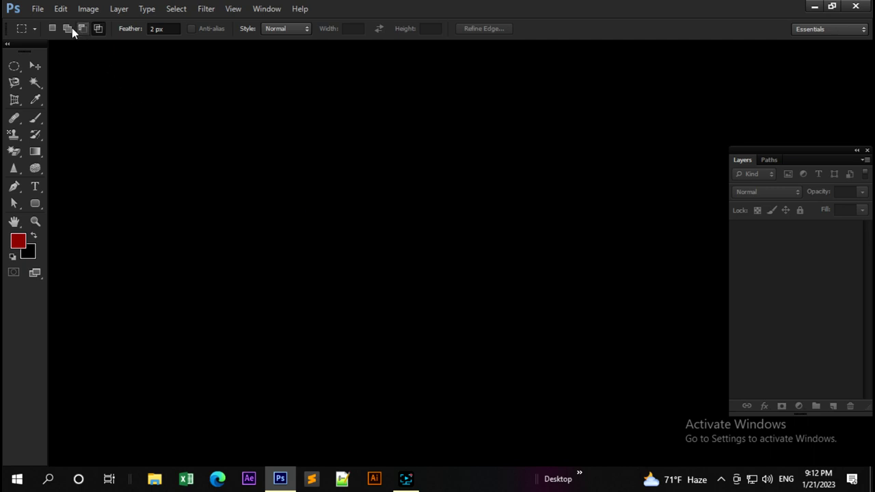
Select the Gradient Tool and show the File menu
click(36, 156)
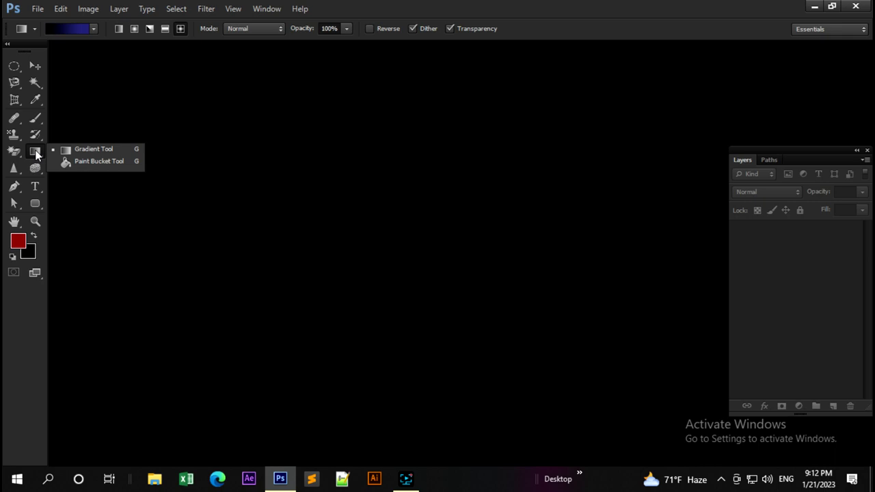
click(36, 155)
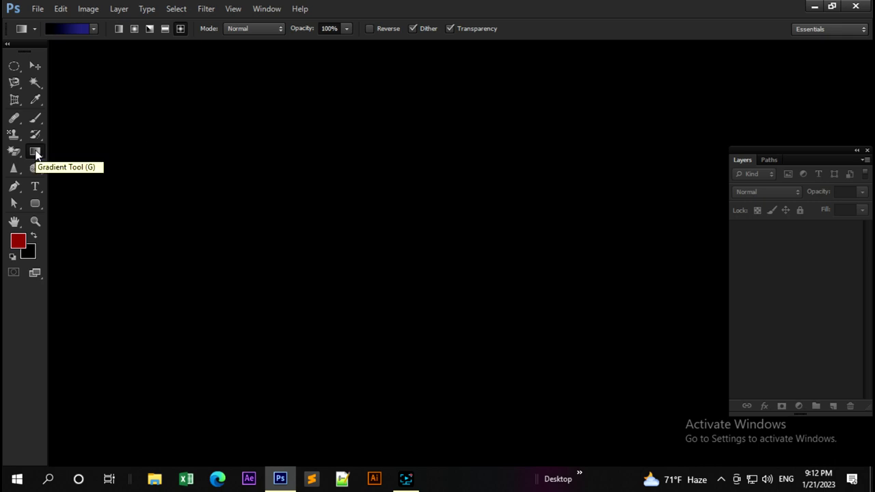
click(38, 8)
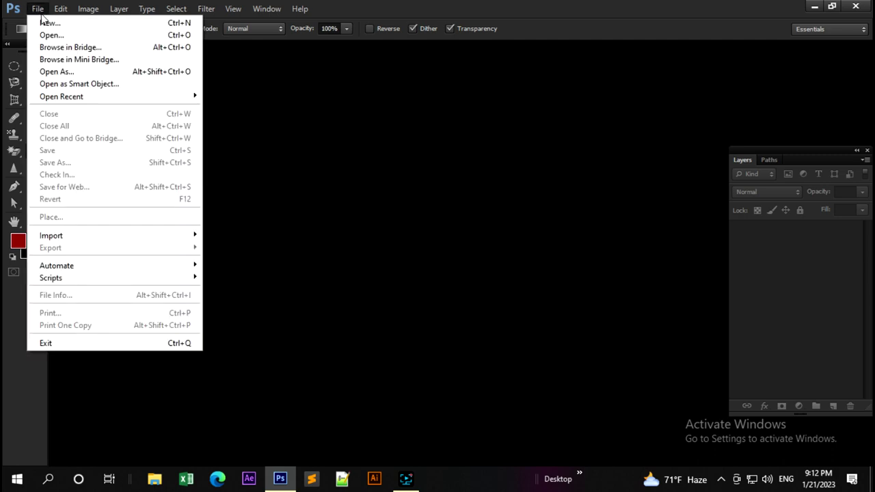
Create a new document 1200 pixels wide by 100 pixels tall
click(49, 22)
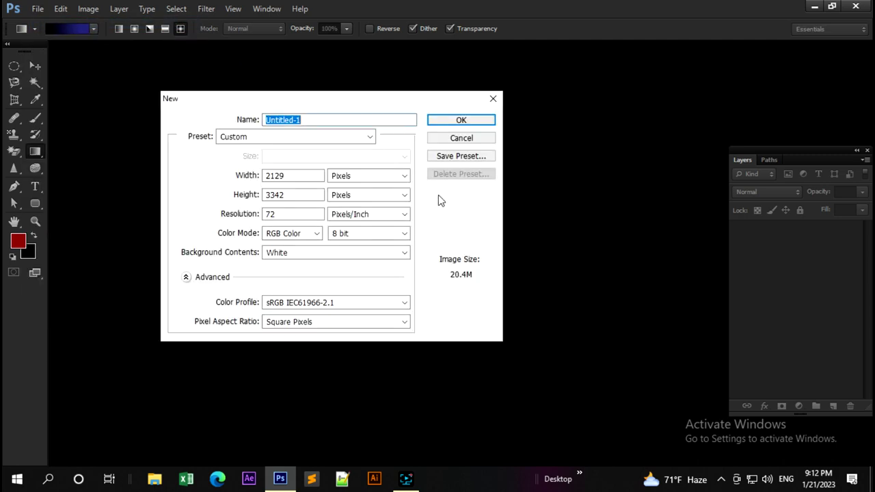
click(286, 176)
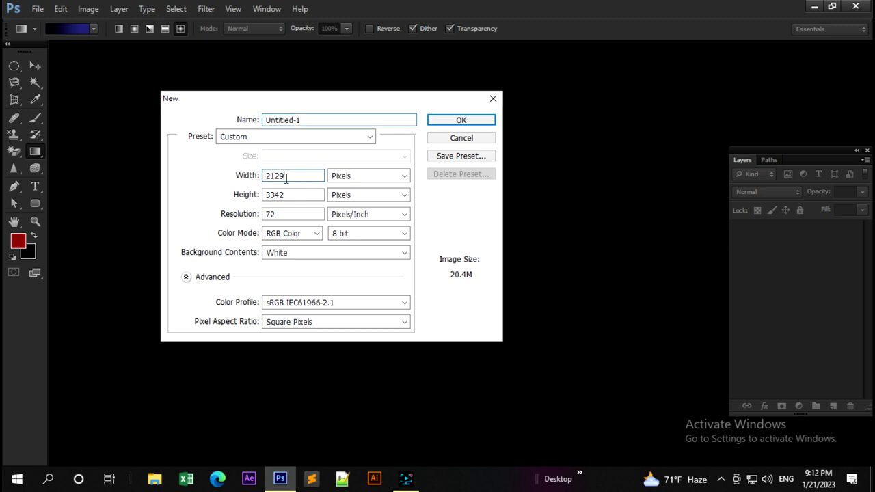
double_click(287, 177)
click(274, 177)
drag(256, 181, 254, 182)
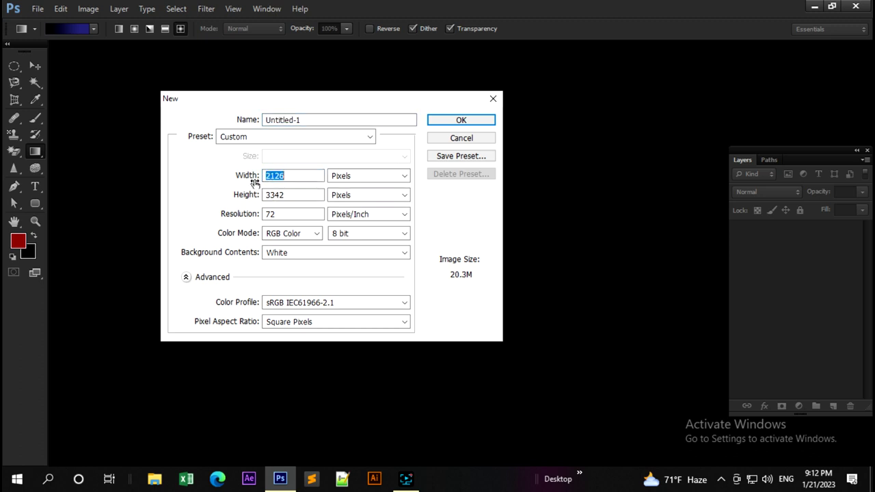
text(1200)
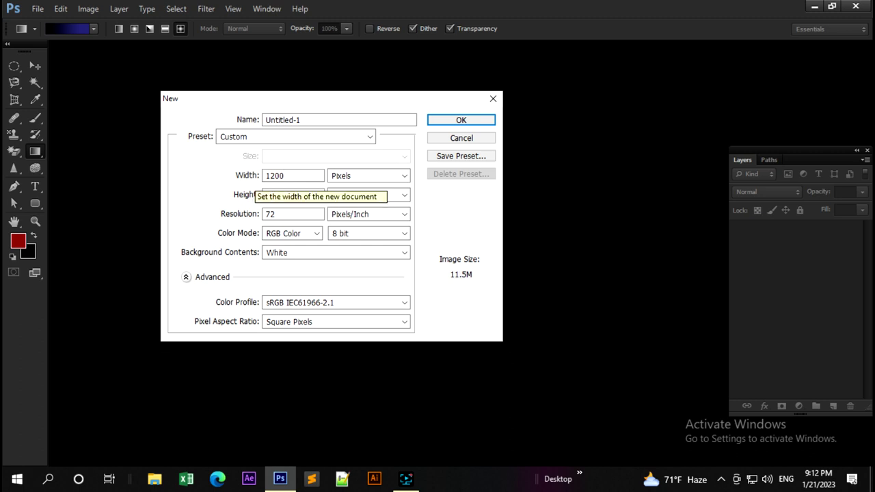
click(288, 196)
double_click(284, 196)
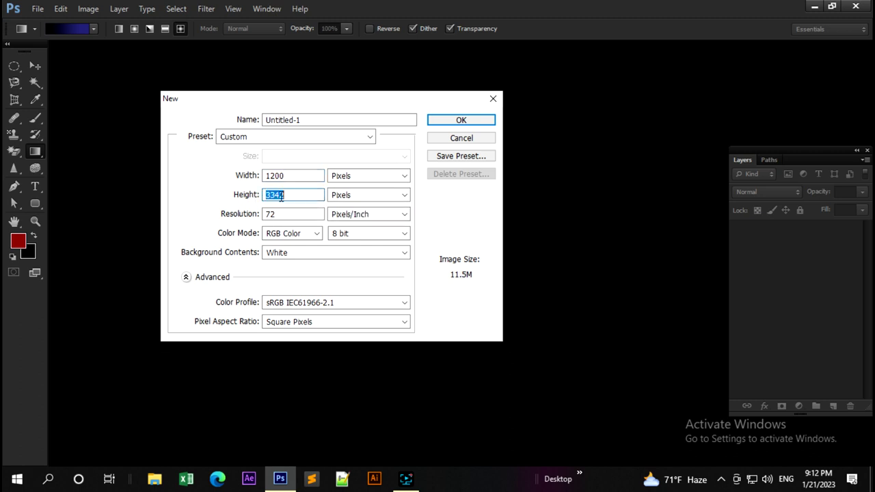
click(281, 196)
double_click(281, 196)
text(100)
key(Return)
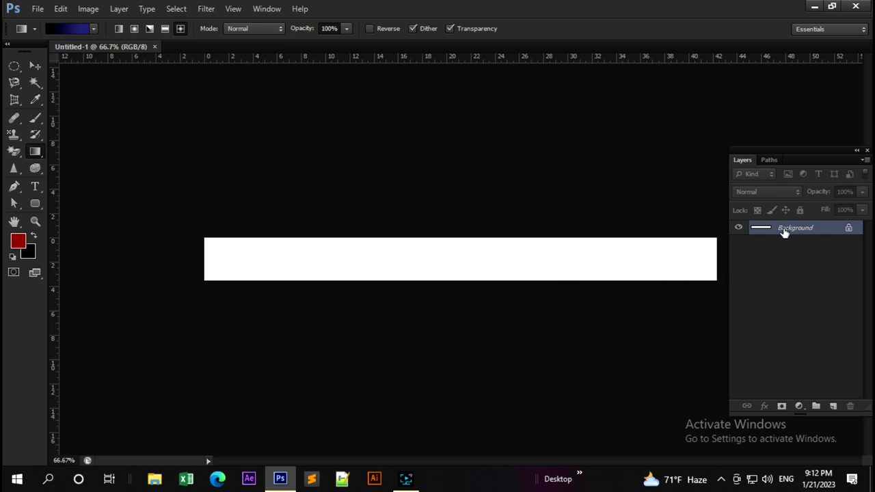
Close the strip and create a new 1200 × 1000 pixel document
click(155, 46)
click(36, 8)
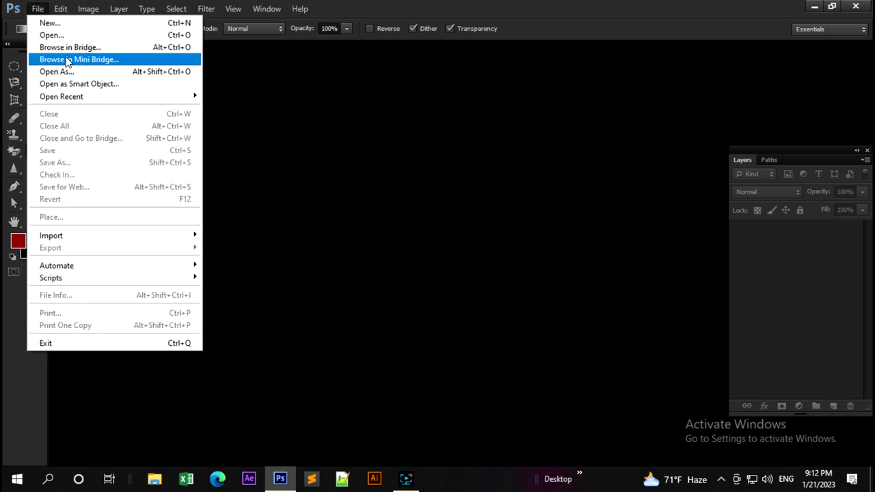
click(51, 22)
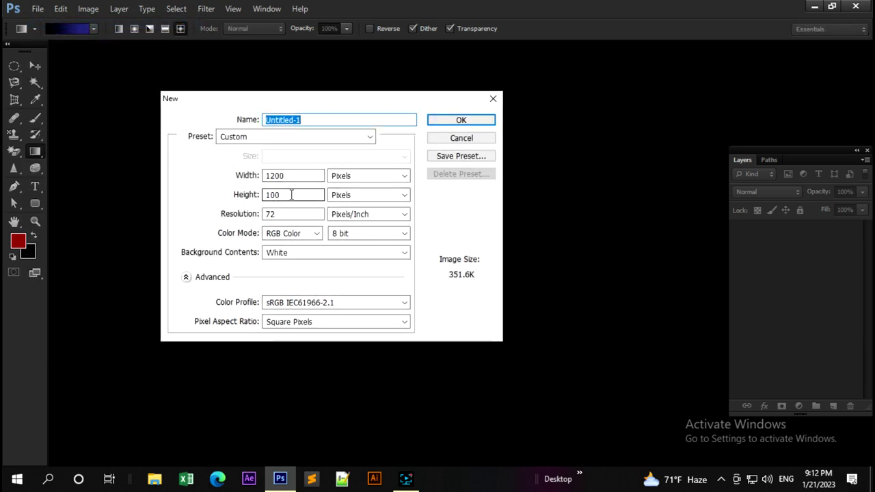
click(291, 194)
text(0)
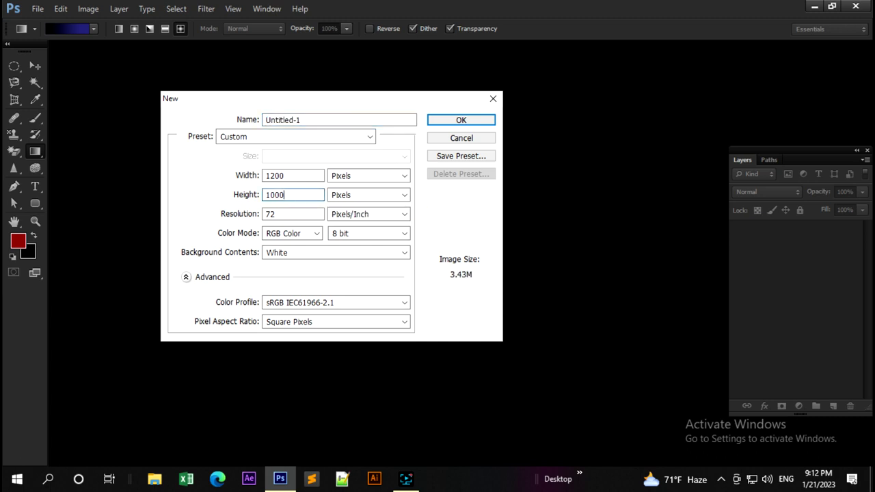
key(Return)
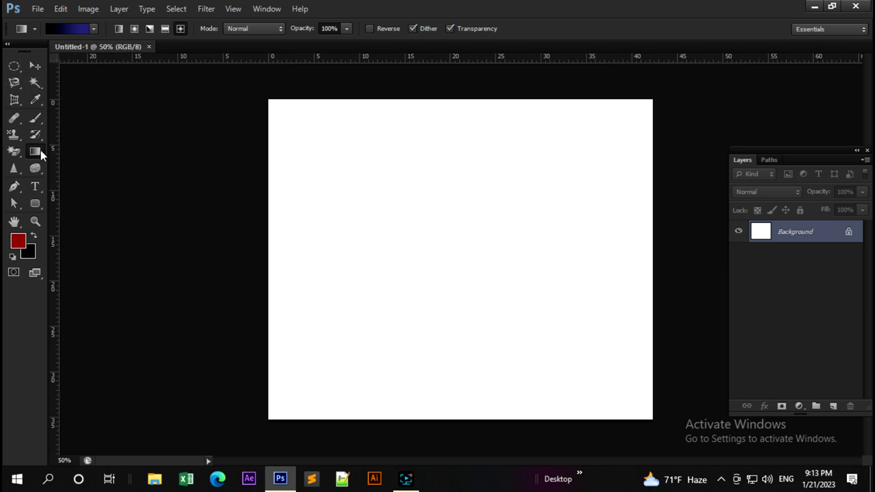
Capture a screenshot of the toolbox, then switch the gradient style from Radial to Diamond
key(Print)
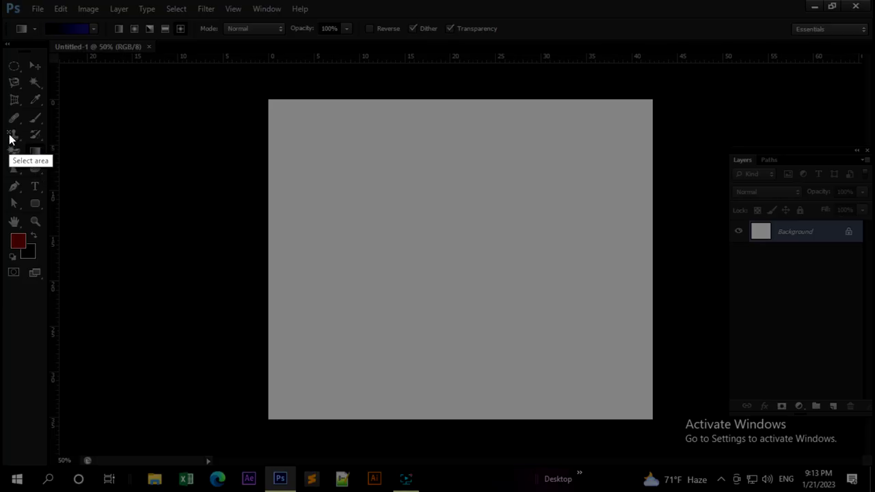
drag(8, 134, 73, 166)
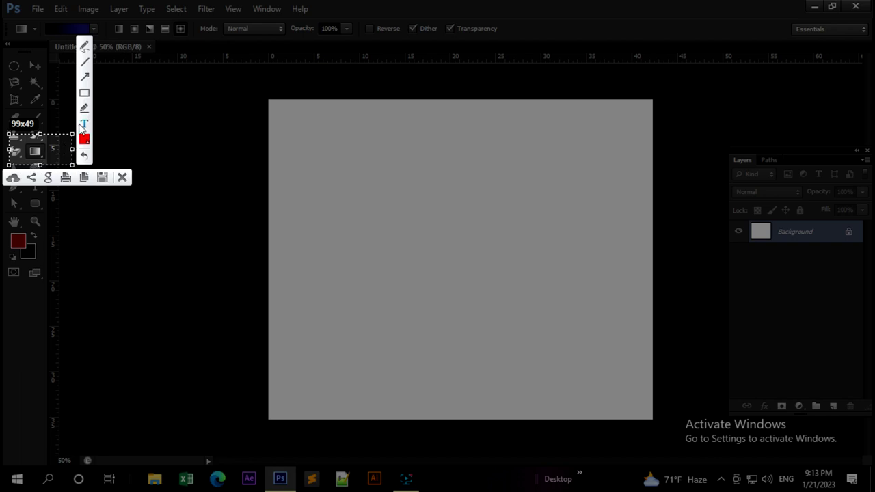
click(84, 93)
drag(28, 139, 46, 160)
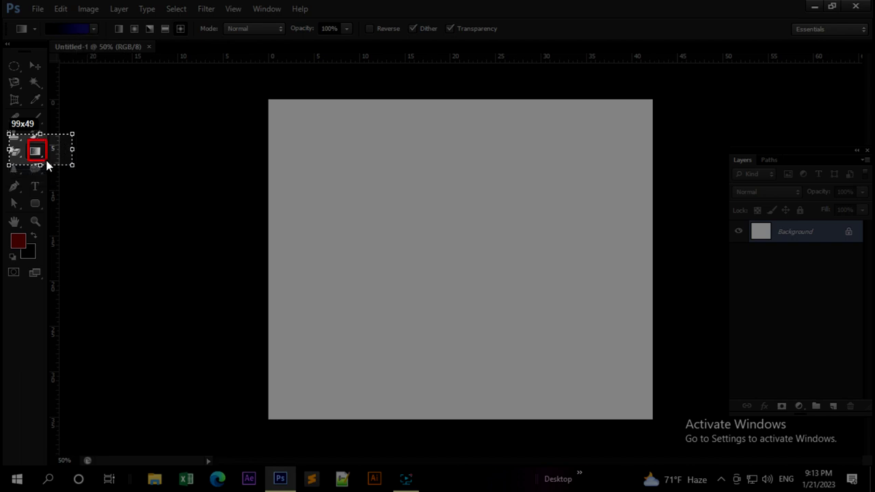
click(121, 177)
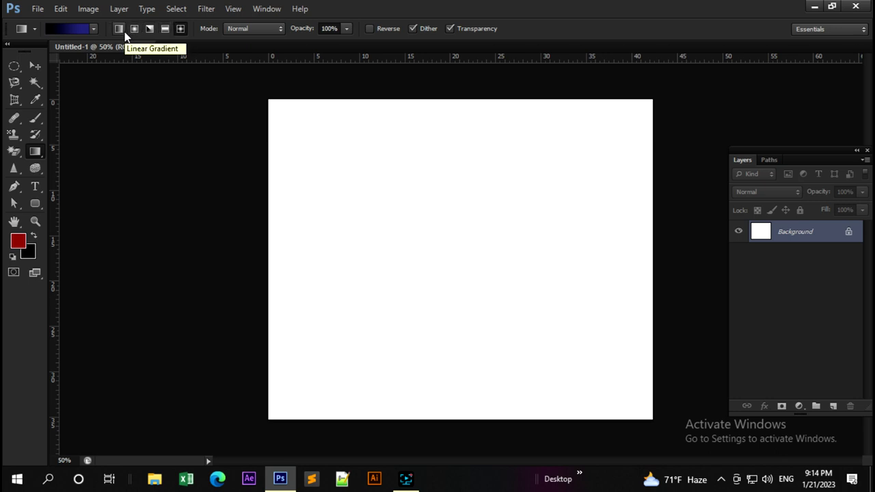
click(134, 30)
click(181, 31)
Minimize Photoshop, refresh the desktop, and launch Chrome
click(814, 6)
right_click(641, 67)
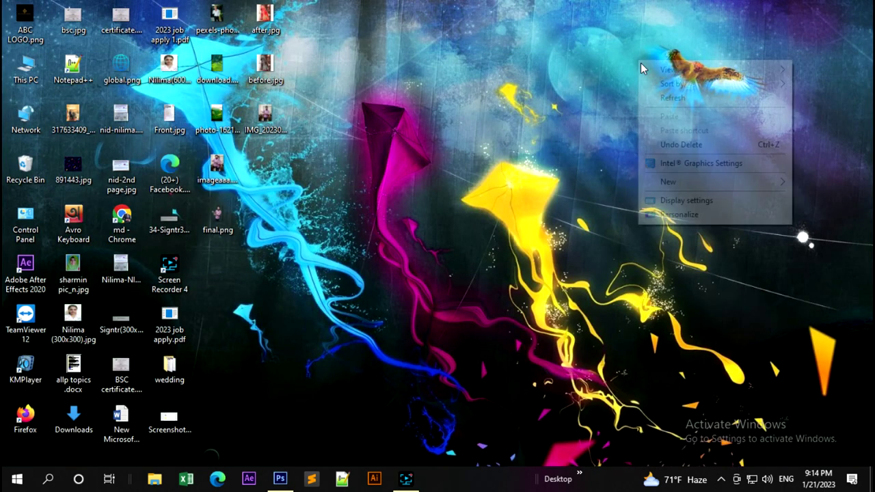
click(666, 97)
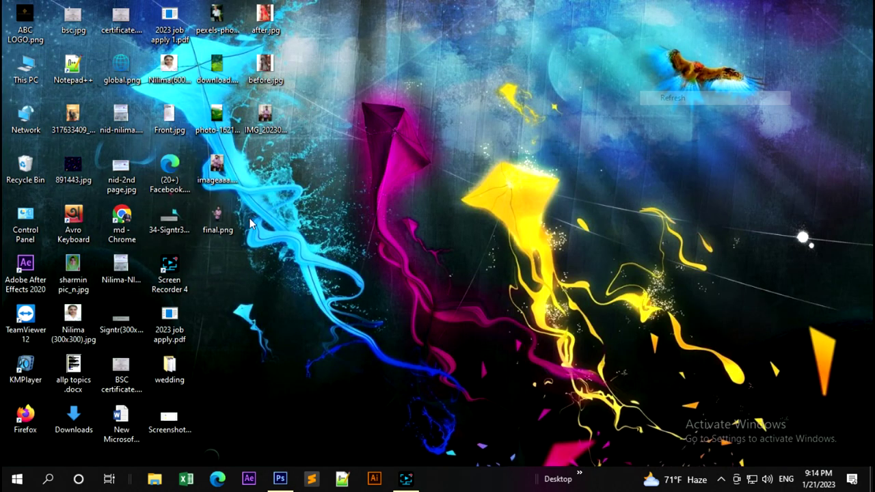
double_click(123, 217)
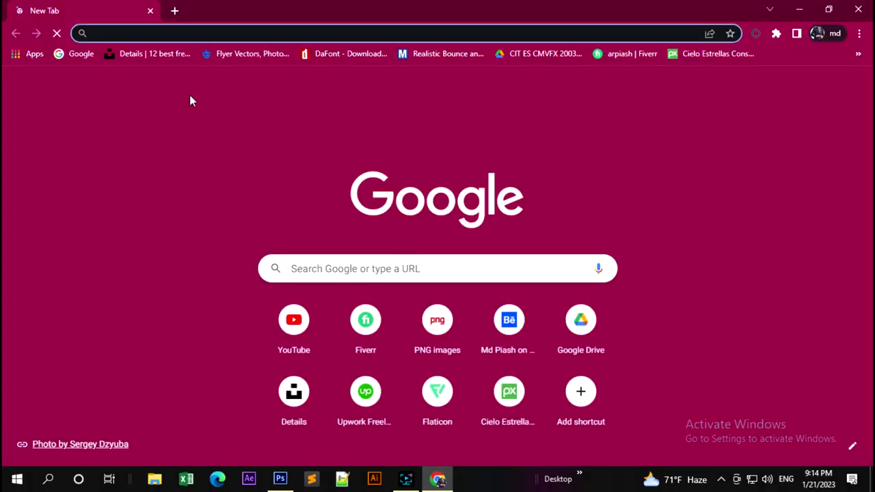
Search Google Images for 'gradiant', preview the first blue-to-magenta gradient, then minimize Chrome
text(gradiant)
key(Return)
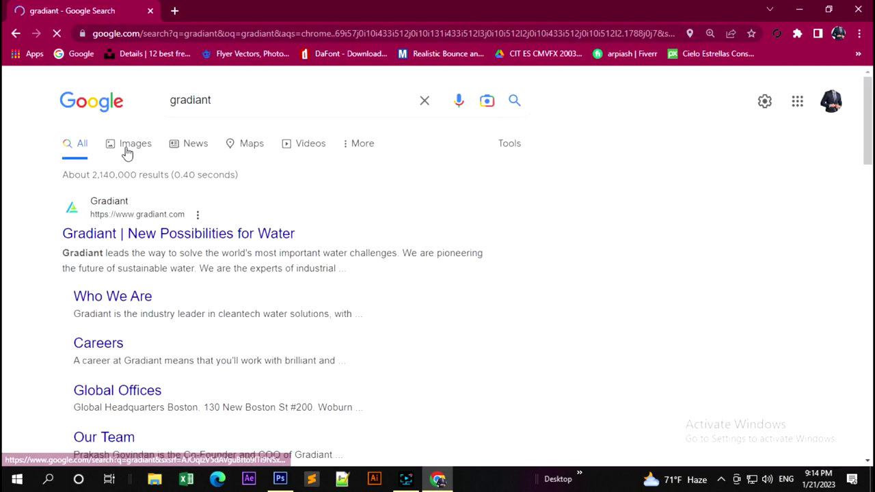
click(126, 153)
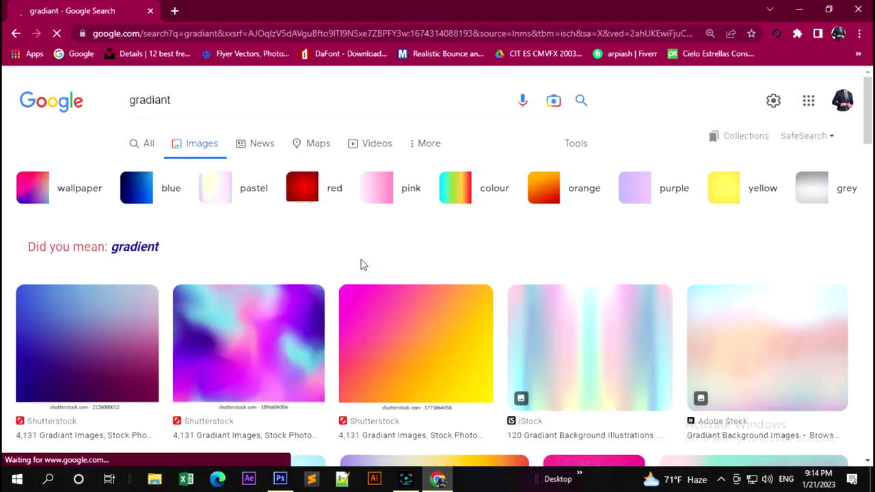
scroll(361, 262, down, 1)
scroll(361, 261, down, 2)
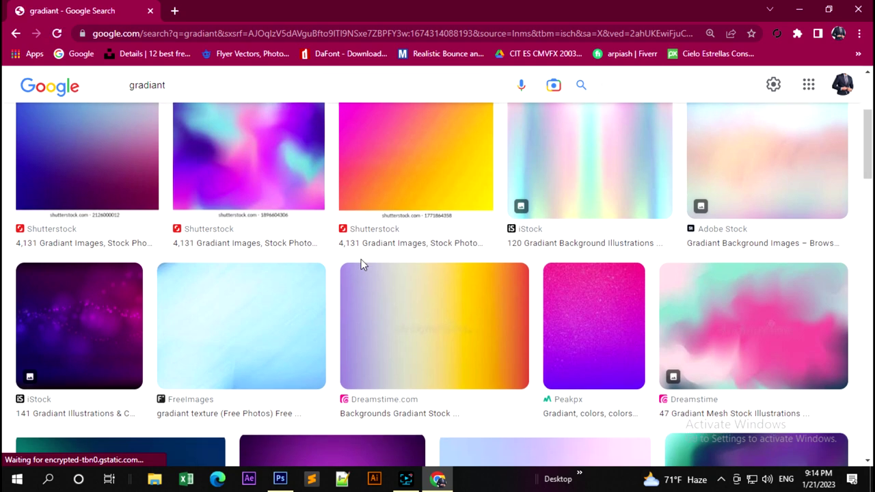
click(130, 169)
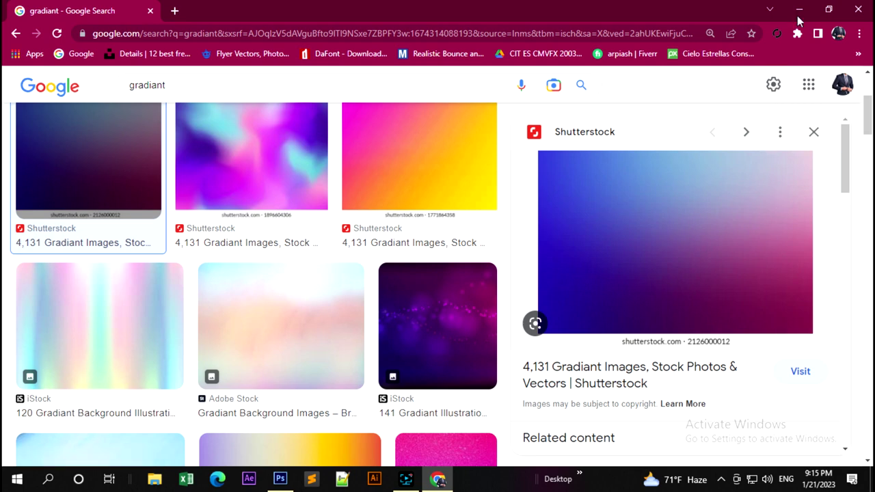
click(800, 9)
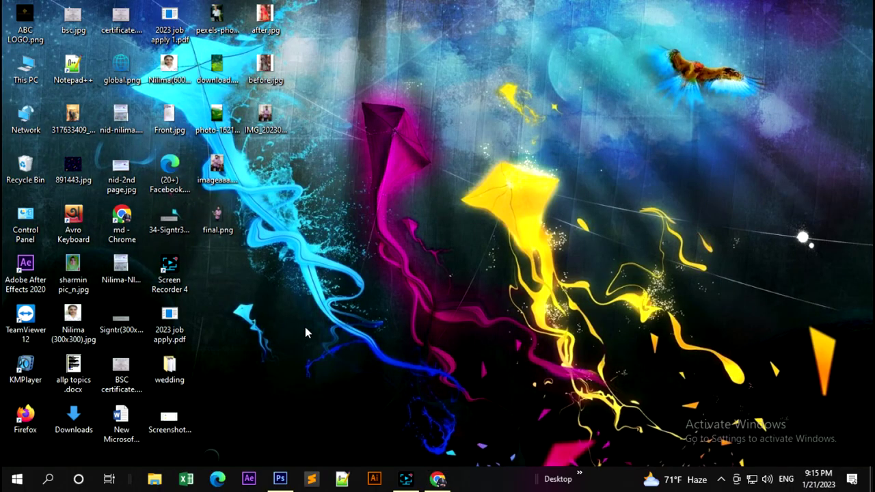
Restore Photoshop and convert the Background layer into Layer 0
click(280, 480)
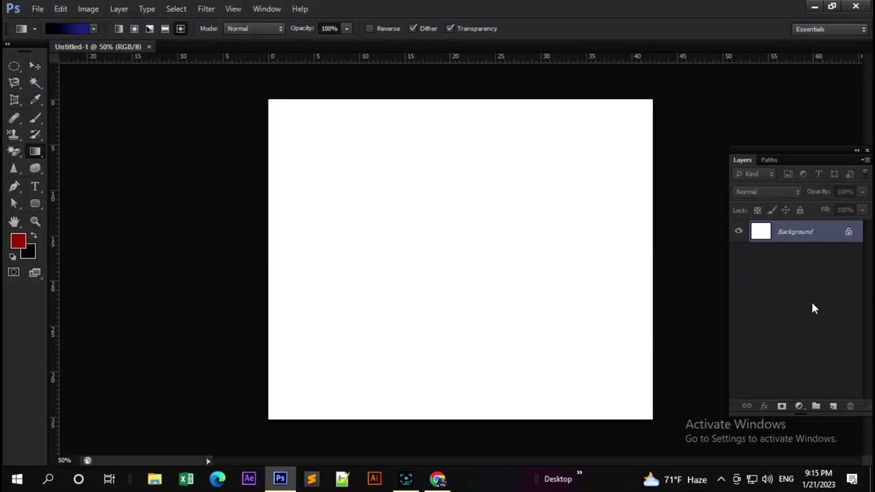
double_click(814, 233)
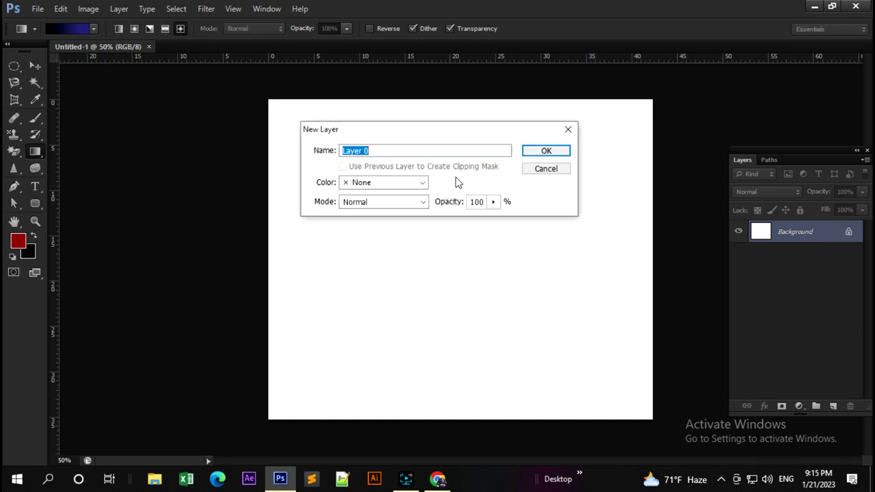
click(531, 152)
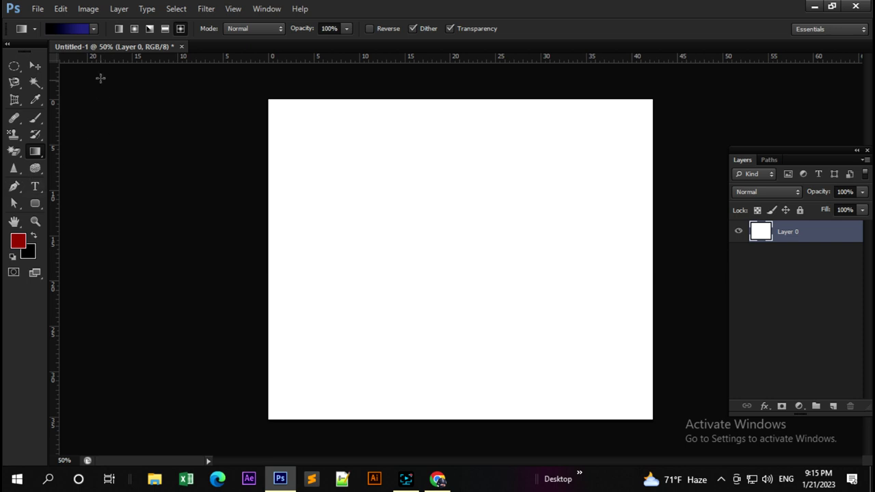
Load the red-to-black Foreground to Background preset with the Linear gradient style
click(81, 28)
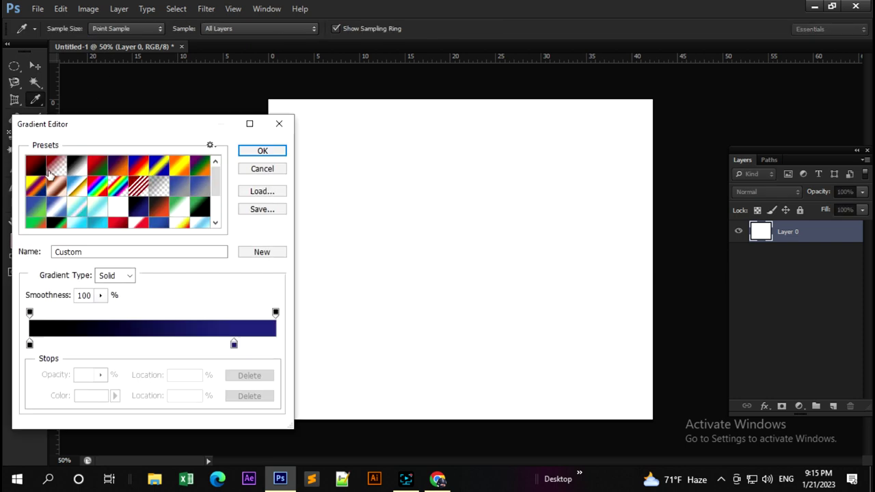
click(279, 123)
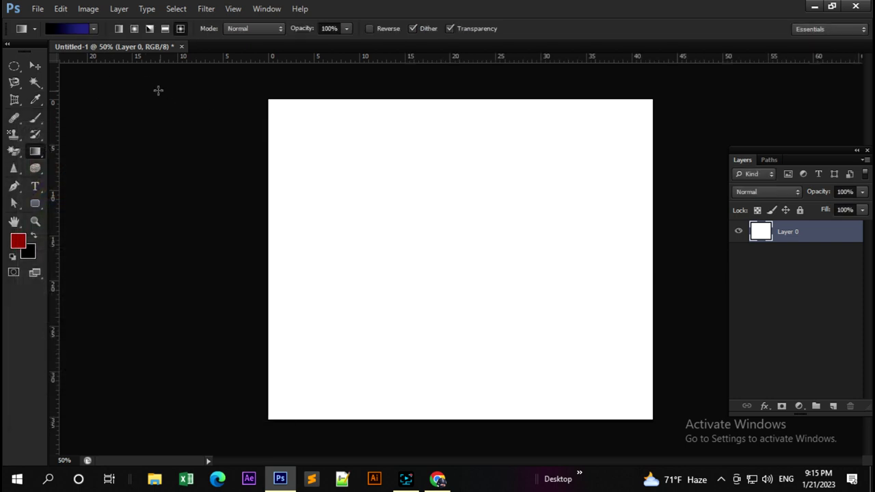
click(117, 29)
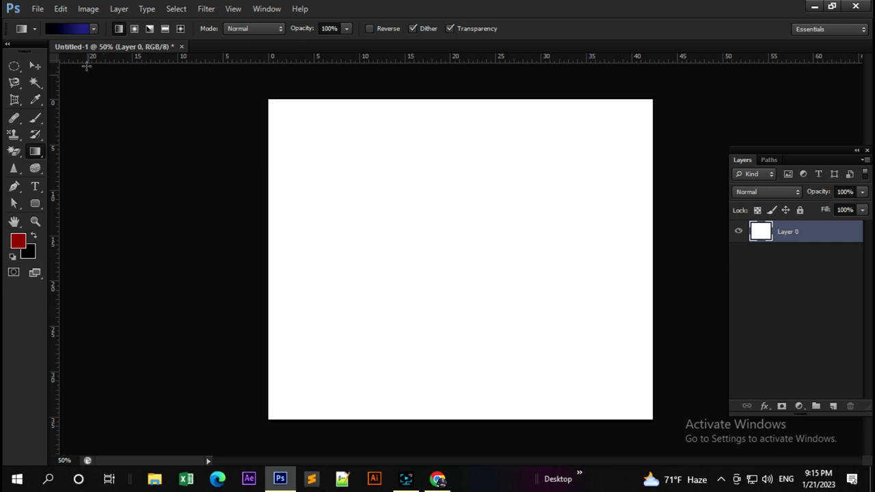
click(79, 28)
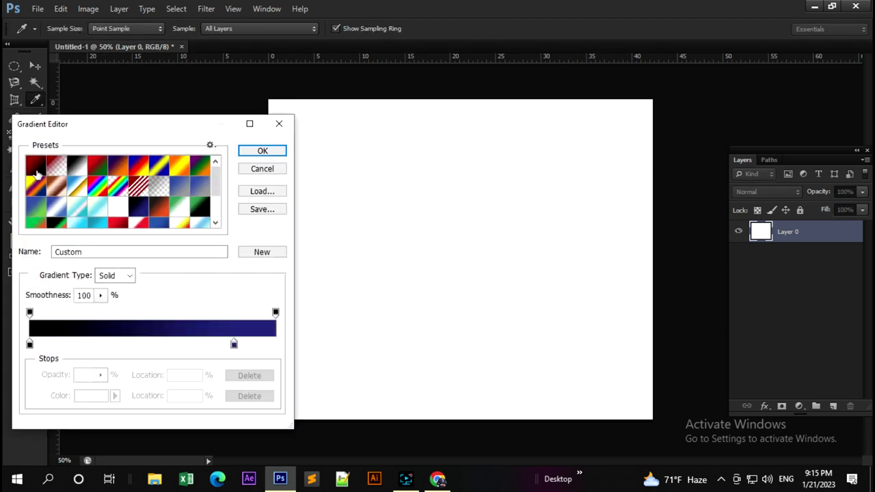
click(35, 167)
click(262, 151)
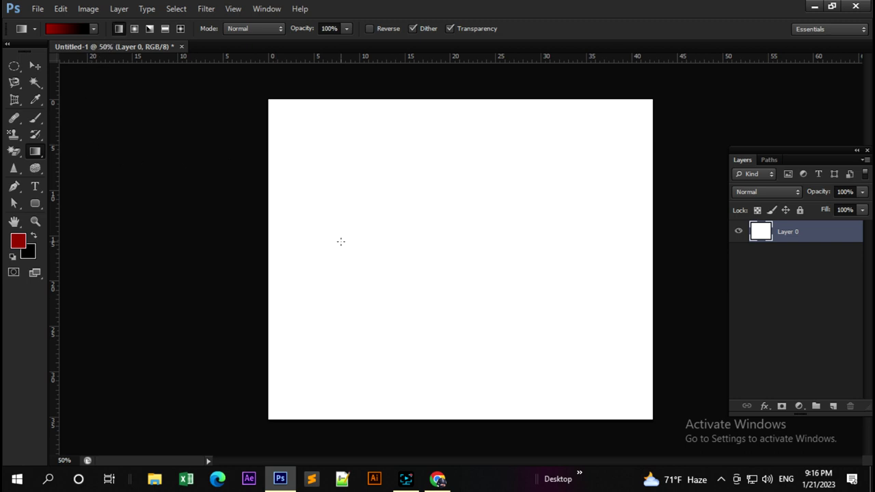
Redraw the gradient in several directions, finishing red on the left fading to black
drag(297, 233, 400, 232)
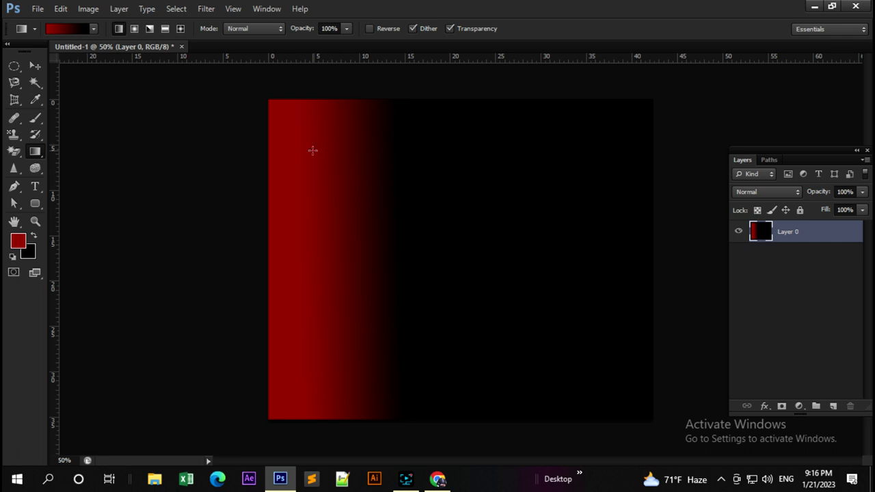
drag(312, 148, 554, 238)
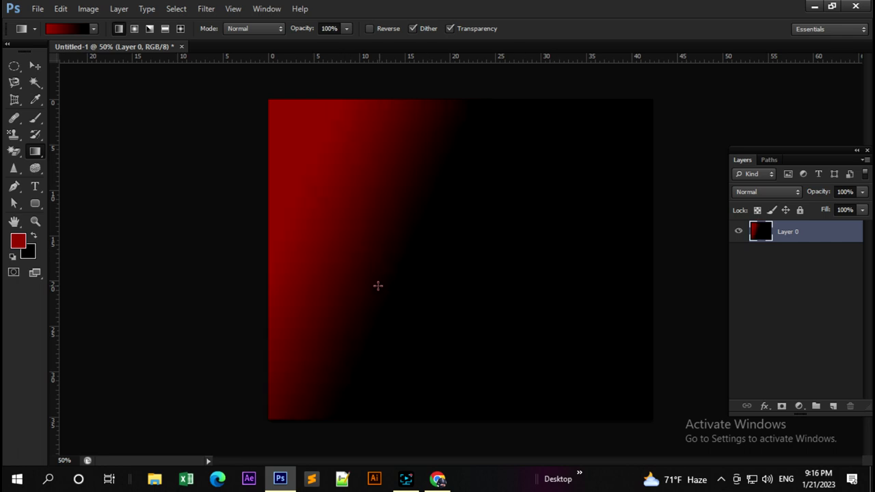
drag(313, 277, 638, 261)
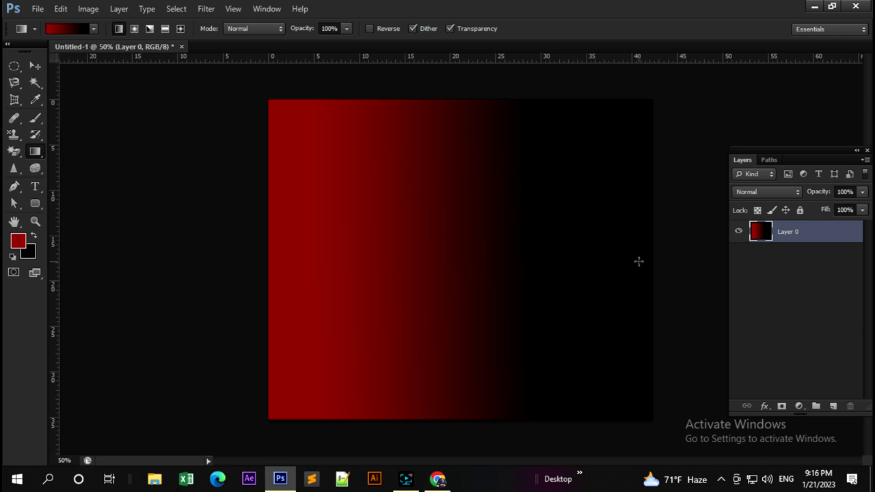
drag(316, 258, 551, 260)
drag(618, 249, 435, 262)
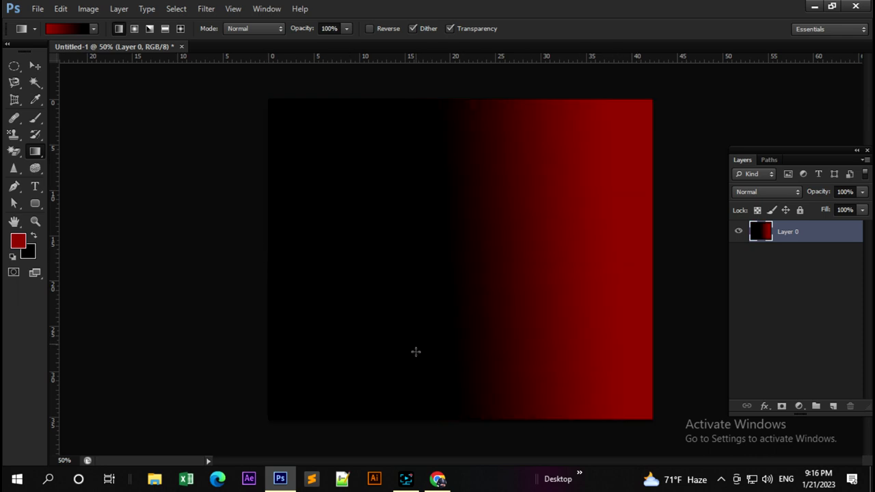
drag(420, 186, 427, 265)
mouse_move(410, 382)
mouse_down()
mouse_move(383, 263)
mouse_move(488, 247)
mouse_up()
drag(598, 248, 509, 250)
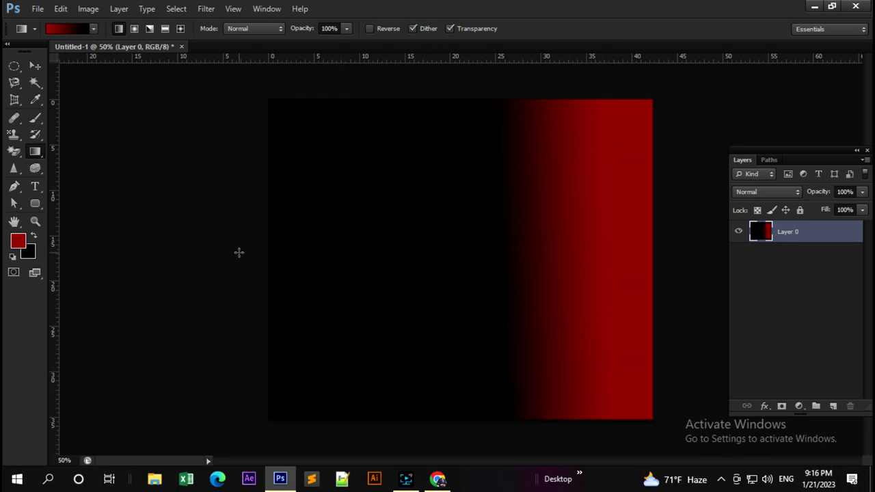
drag(301, 252, 493, 252)
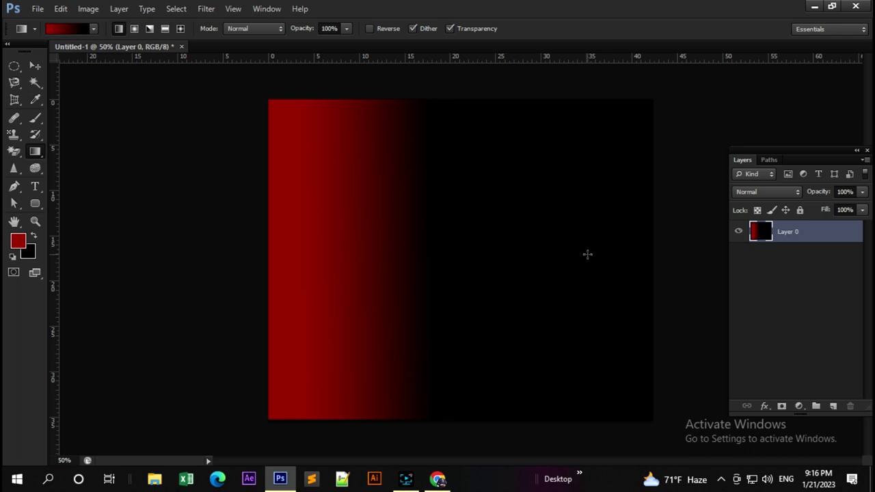
drag(587, 255, 515, 254)
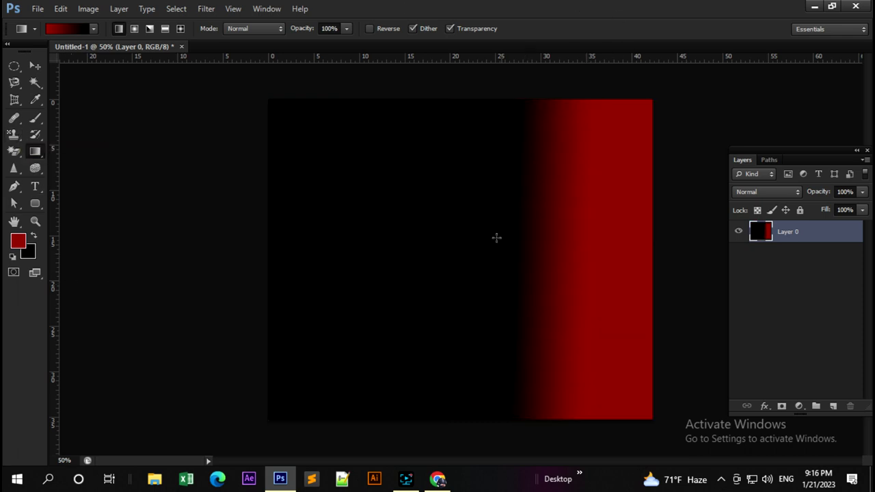
drag(349, 266, 507, 267)
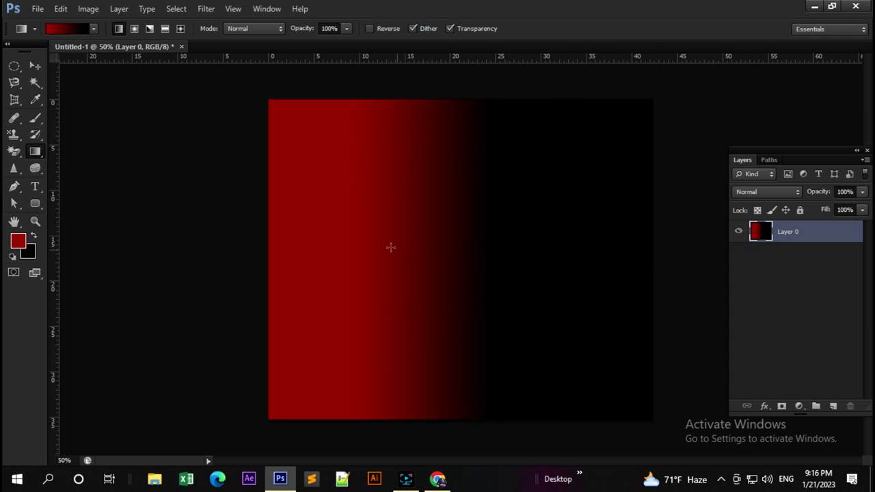
Set the foreground colour to pure blue 0000ff and redraw the gradient
click(19, 243)
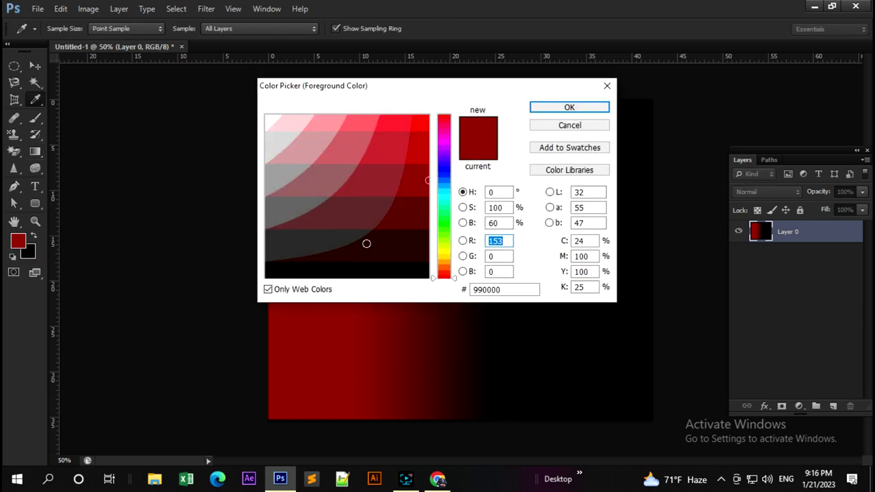
click(444, 172)
click(427, 116)
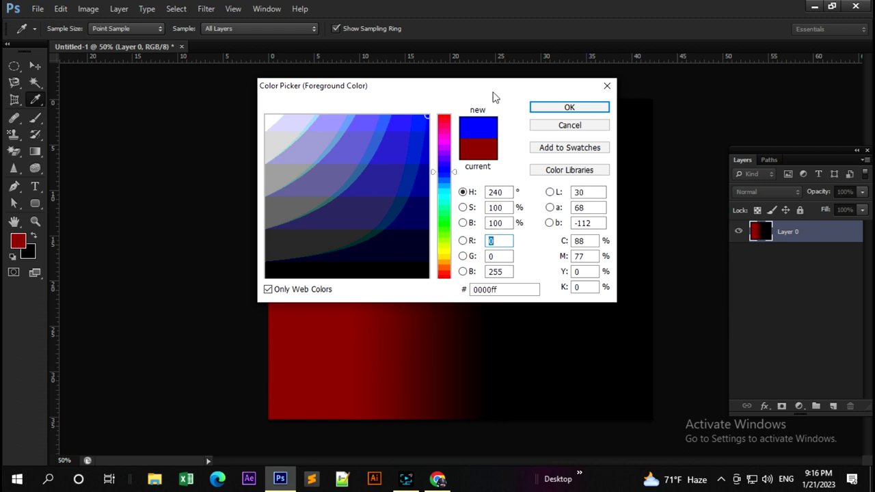
click(570, 107)
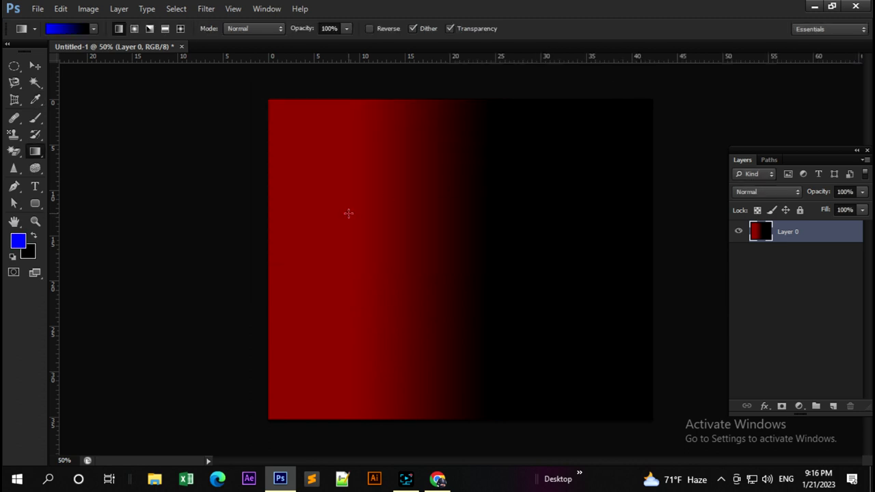
drag(349, 212, 441, 214)
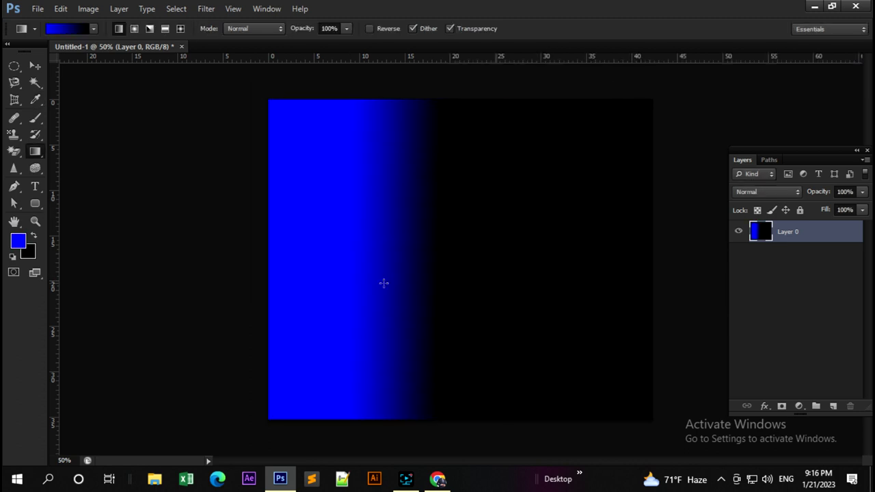
Set the background colour to red cc0000 and draw a left-to-right blue-to-red gradient
click(30, 259)
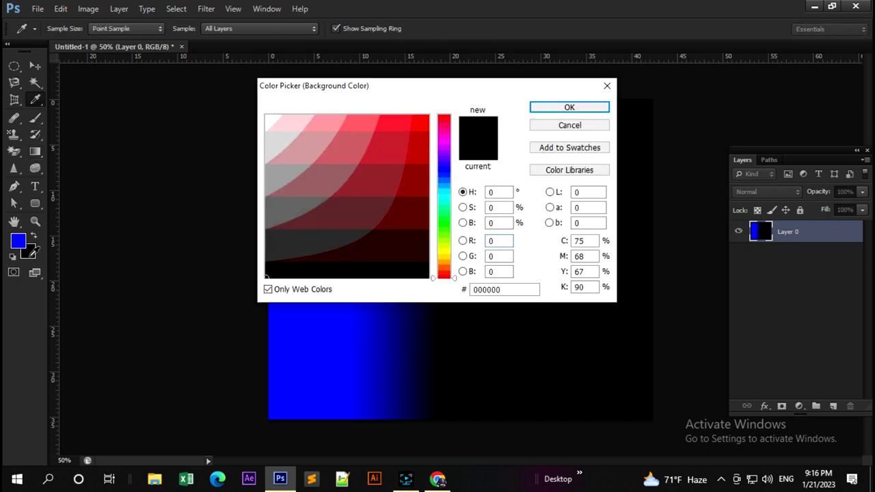
click(423, 133)
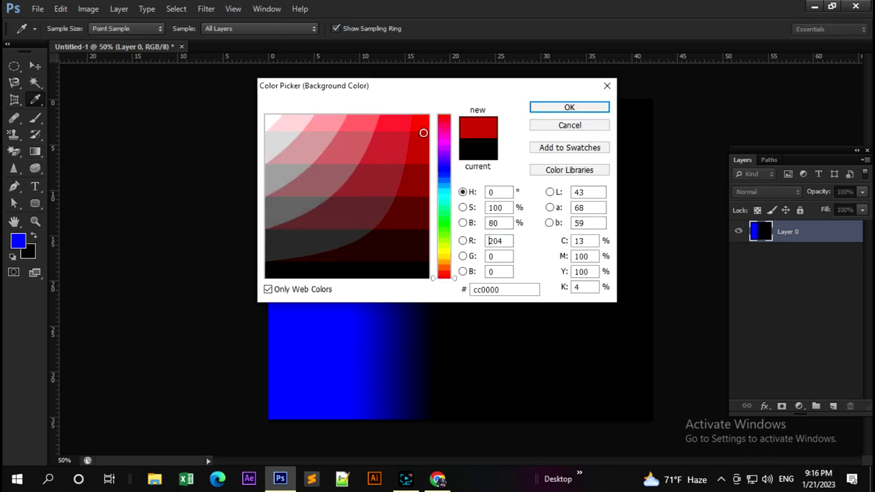
click(564, 108)
key(g)
drag(306, 252, 488, 252)
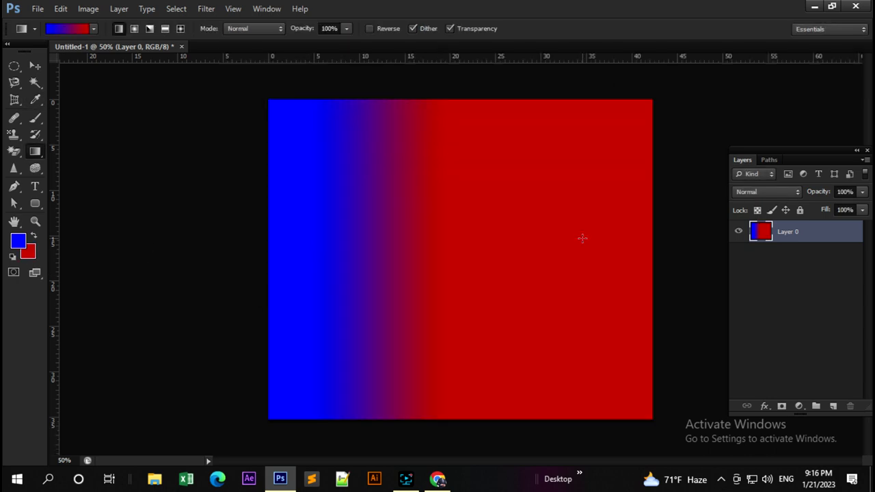
drag(337, 250, 437, 249)
drag(351, 244, 556, 245)
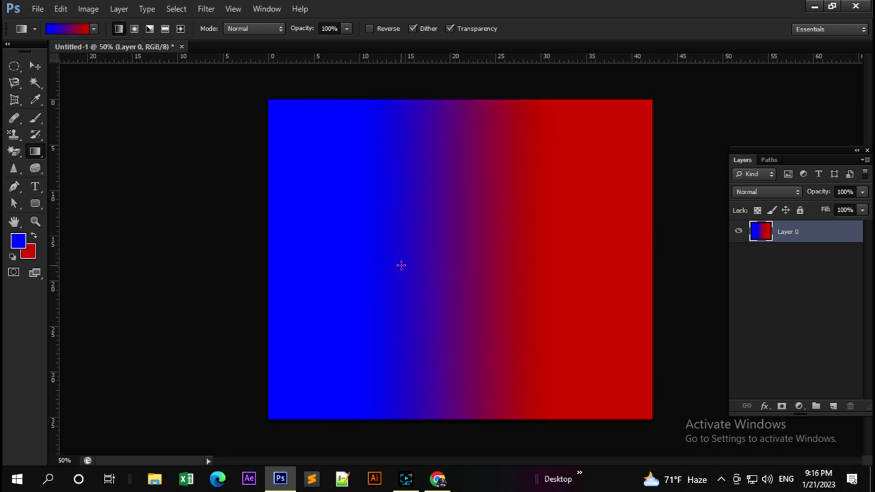
drag(401, 264, 581, 268)
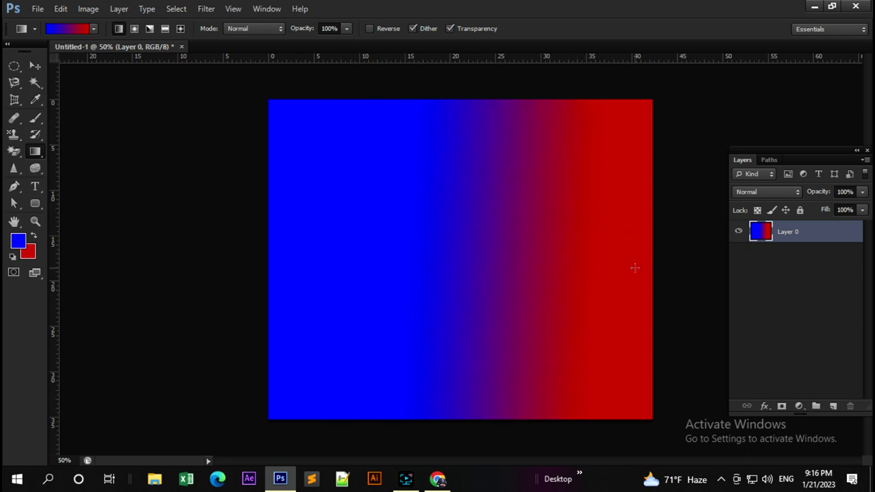
Open the Gradient Editor, move it beside the canvas, and browse the presets
click(64, 28)
mouse_move(140, 130)
mouse_down()
mouse_move(594, 148)
mouse_move(647, 120)
mouse_up()
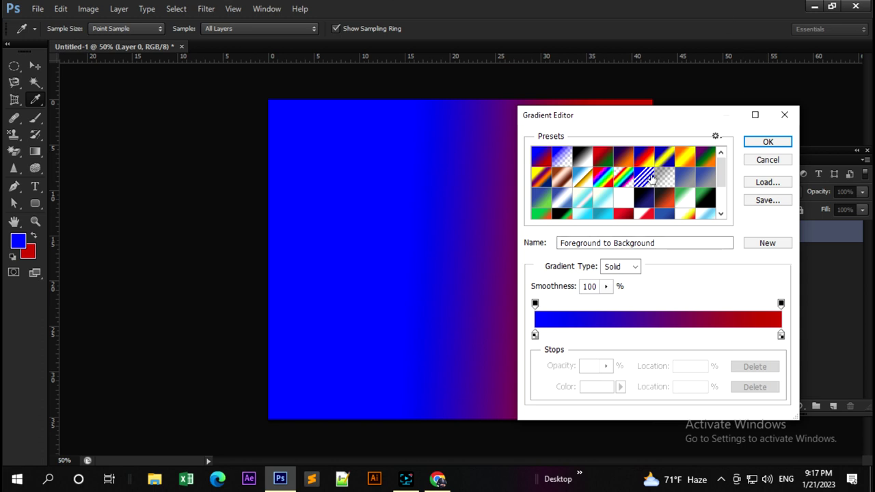
scroll(652, 178, down, 2)
scroll(704, 194, down, 1)
scroll(643, 211, down, 1)
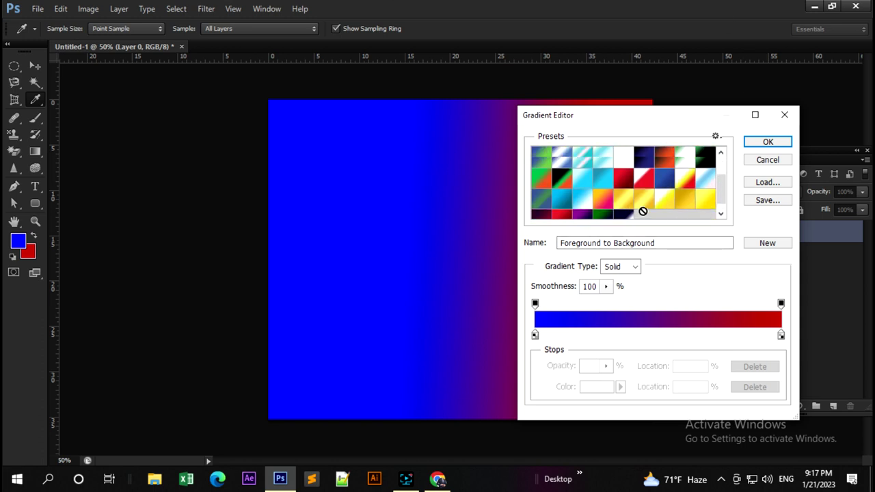
scroll(643, 211, up, 1)
scroll(643, 211, up, 1)
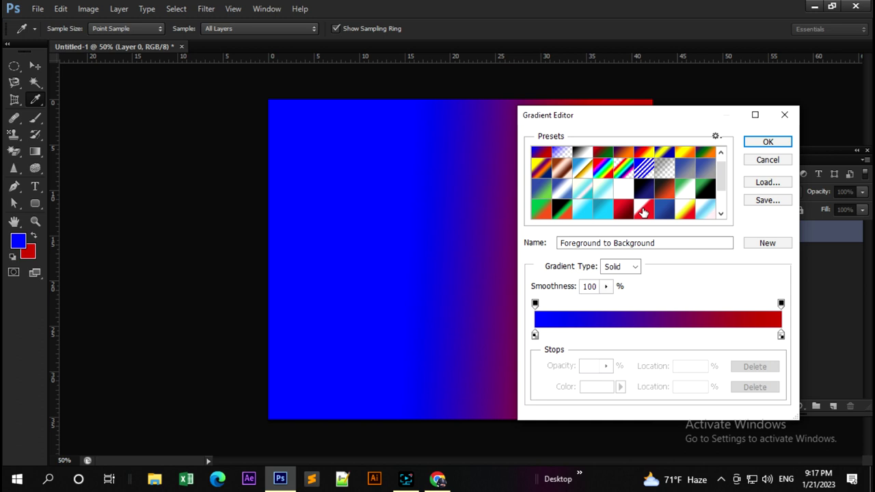
scroll(642, 212, up, 1)
scroll(643, 211, down, 2)
scroll(642, 209, down, 1)
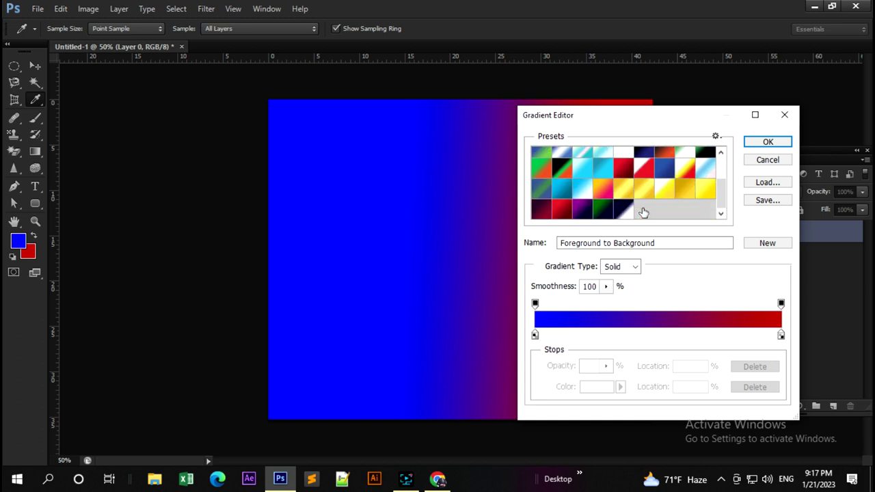
scroll(674, 214, up, 2)
scroll(675, 215, up, 1)
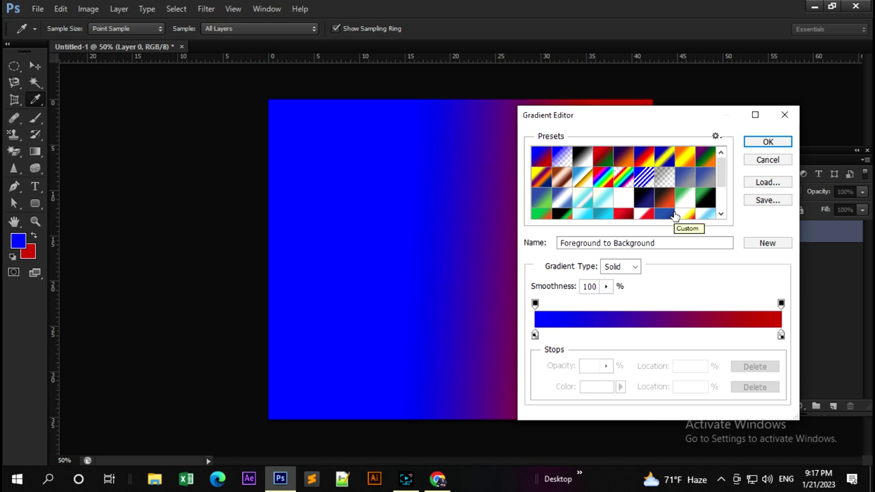
Reset the gradient presets to the defaults without saving the current set
click(716, 137)
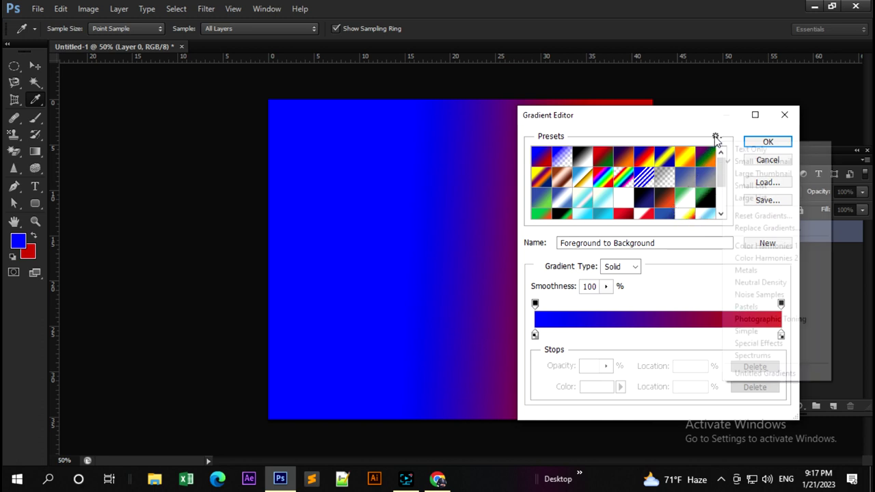
click(755, 216)
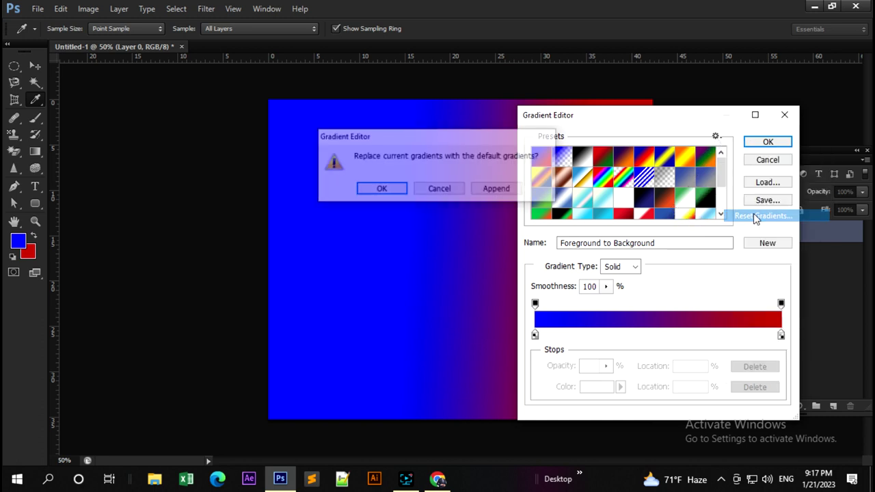
click(374, 191)
click(374, 192)
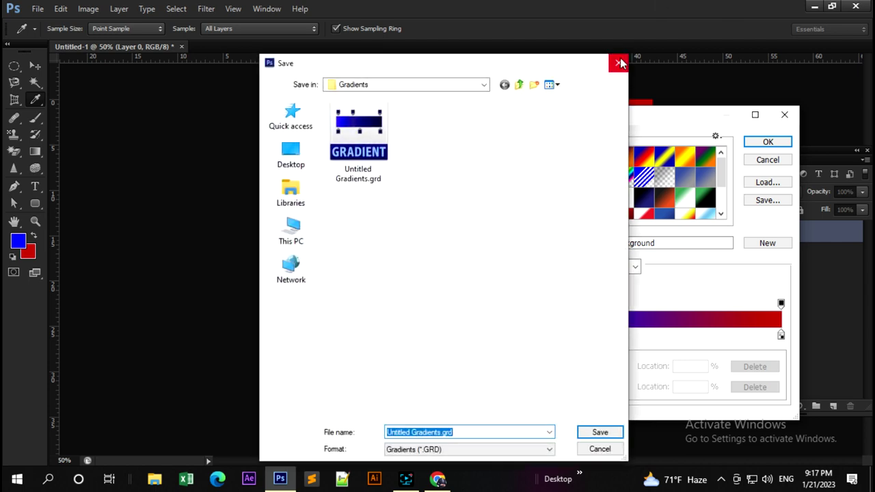
click(618, 63)
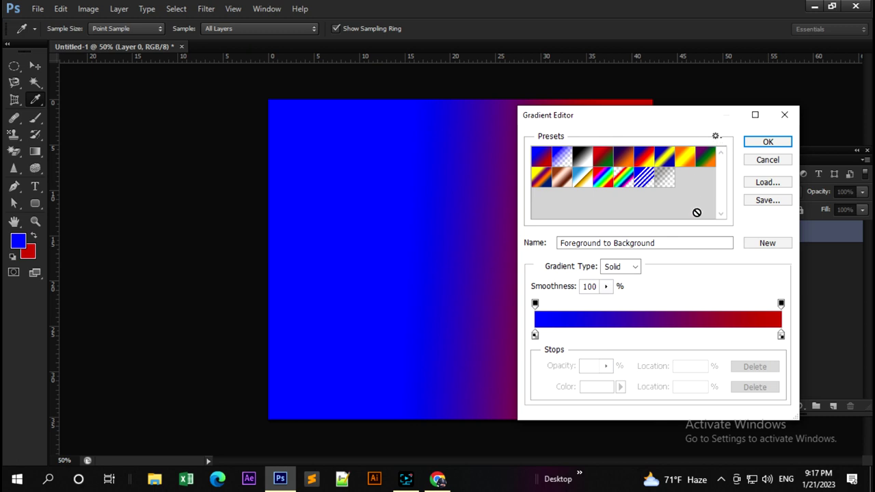
click(756, 142)
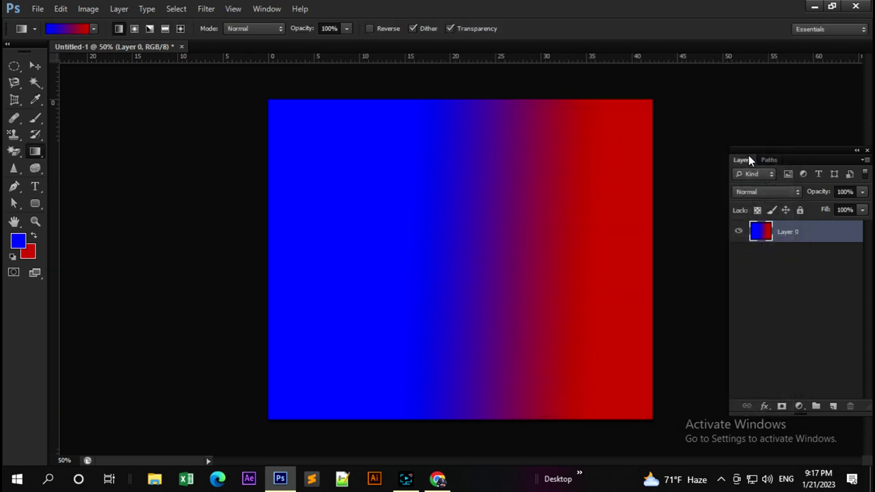
click(77, 29)
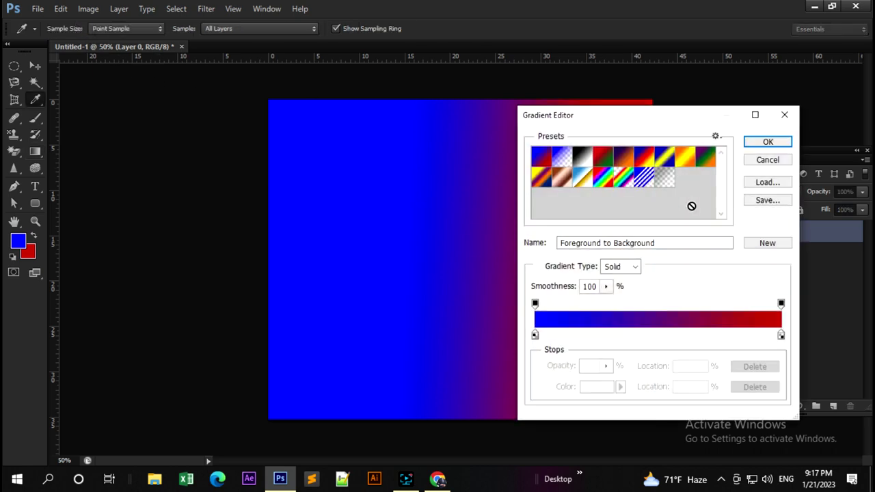
click(767, 142)
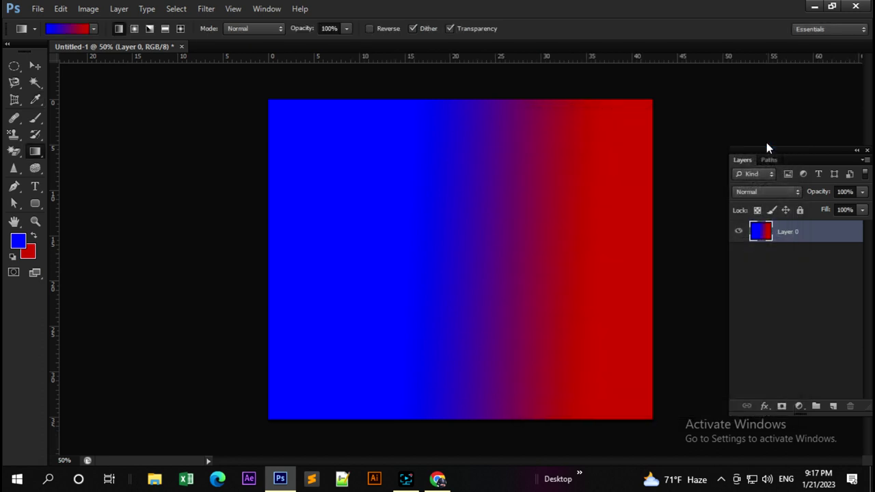
click(69, 28)
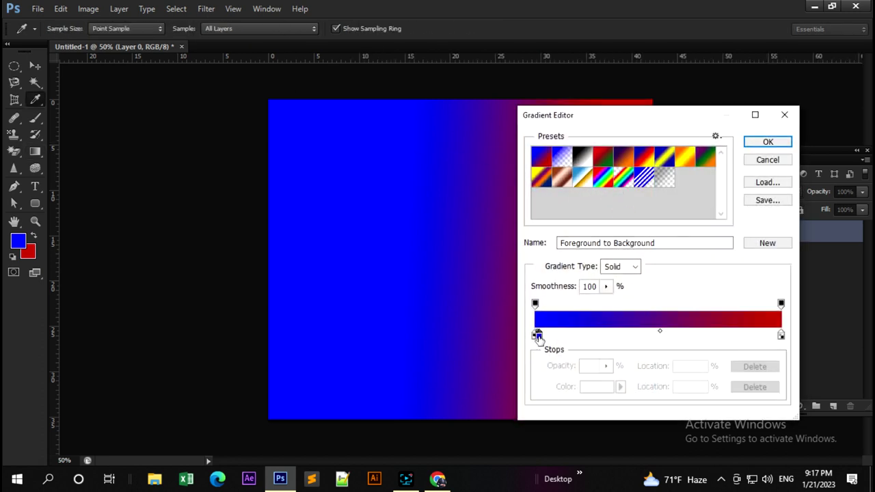
drag(535, 335, 553, 362)
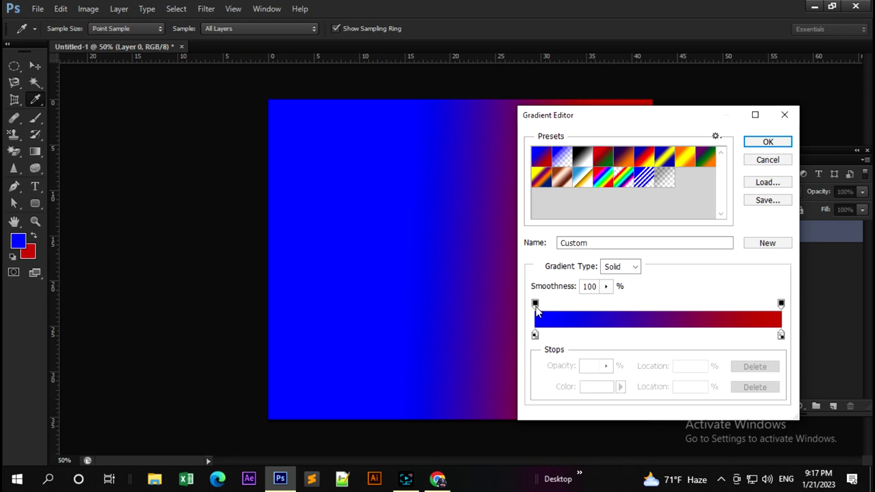
click(535, 304)
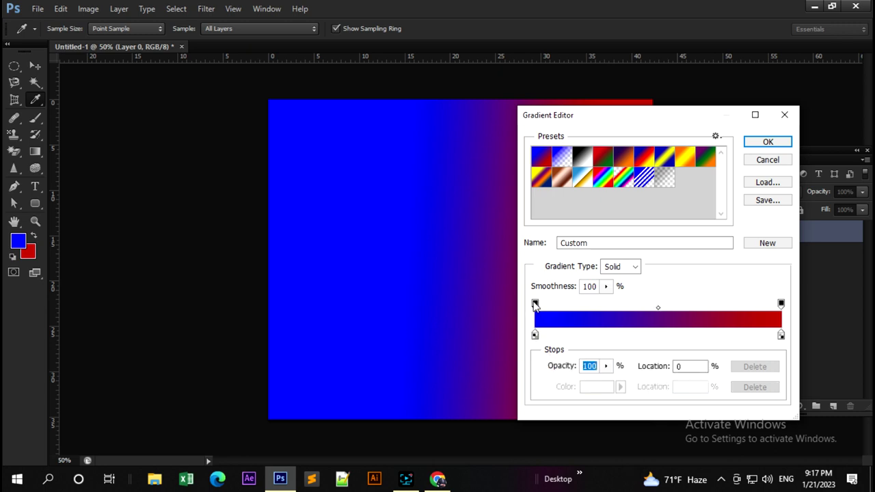
double_click(536, 335)
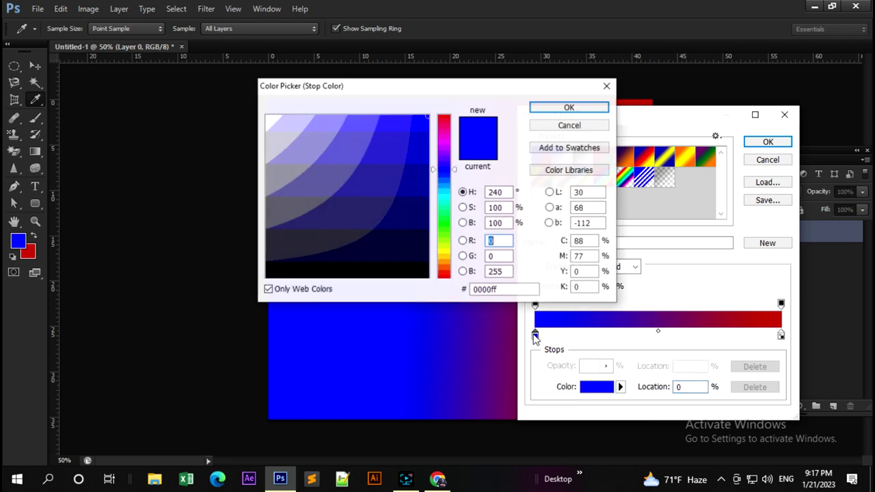
click(559, 107)
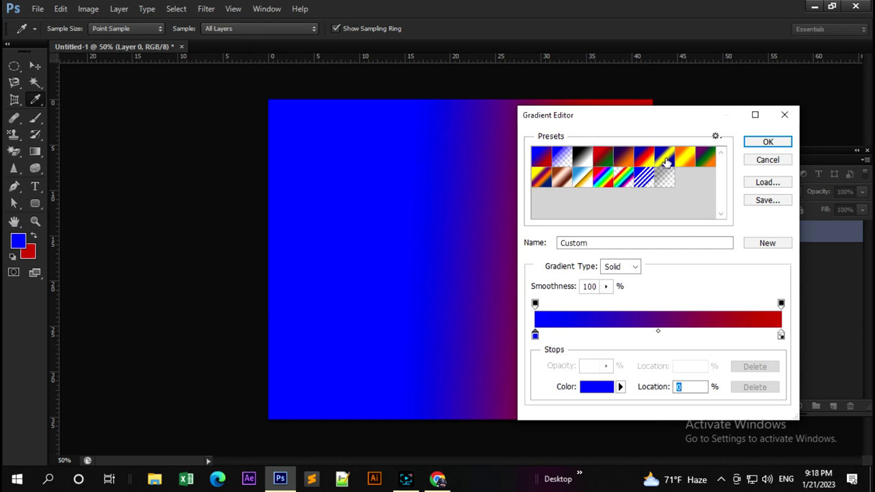
key(Return)
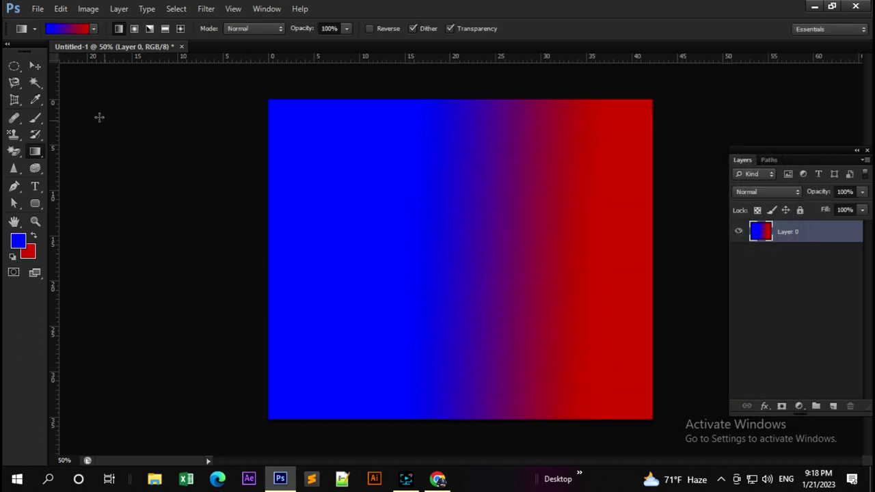
Add a new colour stop at 46% in the gradient and open its colour picker, set to blue 0000ff
click(61, 28)
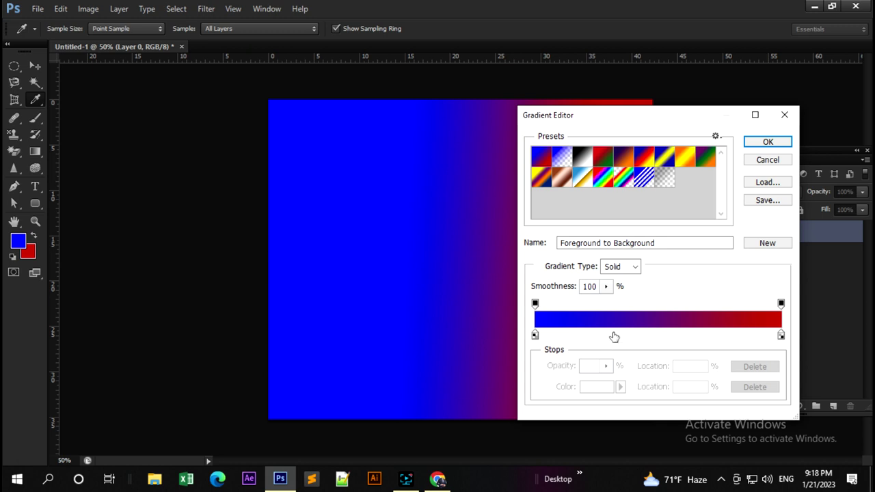
click(648, 335)
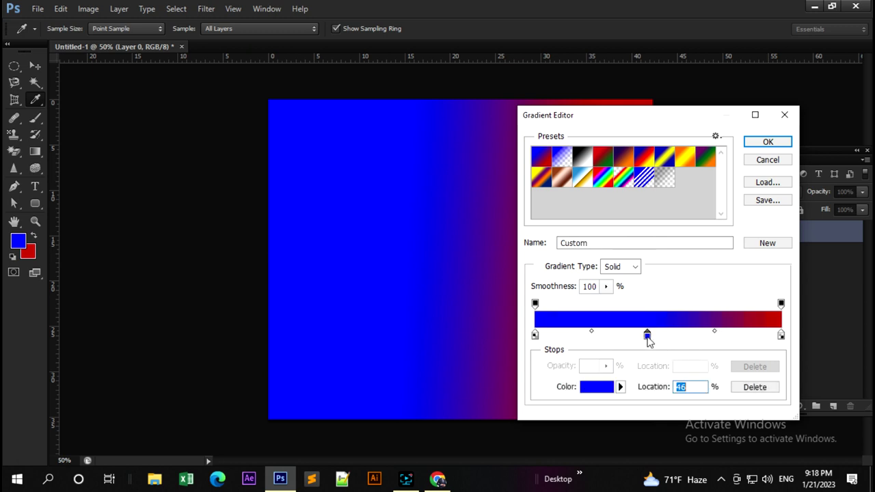
double_click(648, 336)
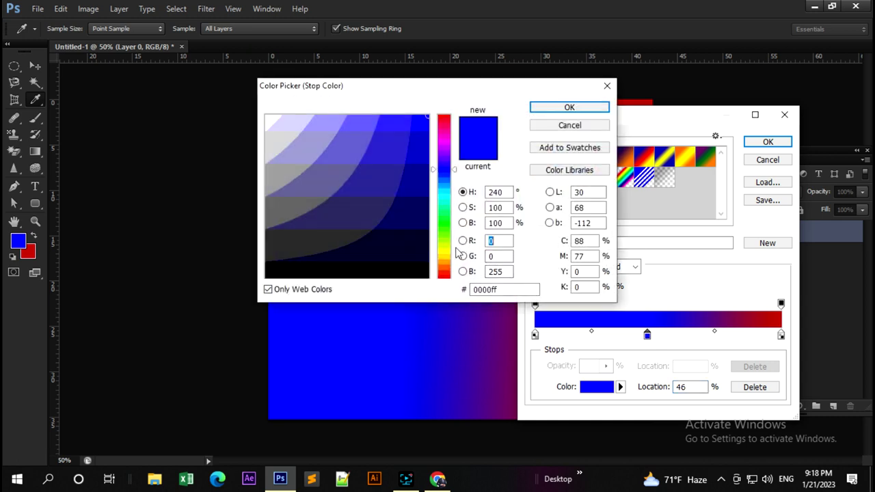
Make the middle stop black, set the right midpoint to 59%, and copy the red stop to about 38%
click(570, 107)
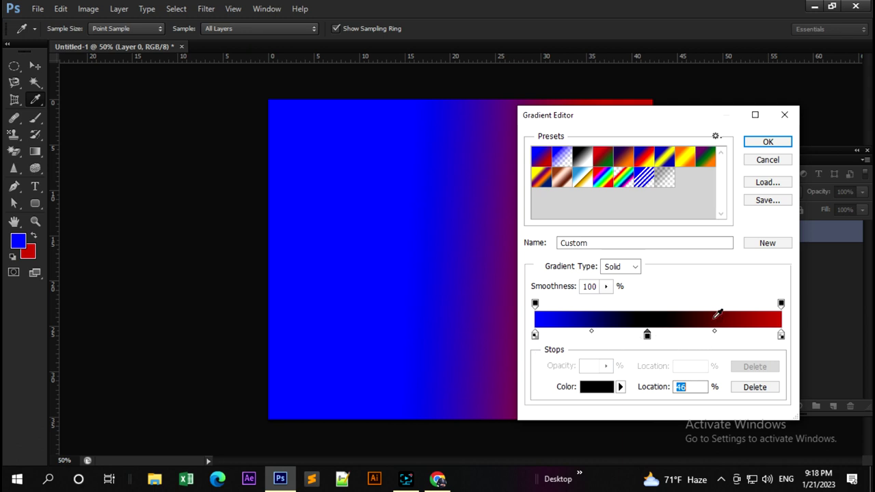
mouse_move(714, 333)
mouse_down()
mouse_move(769, 332)
mouse_move(714, 332)
mouse_up()
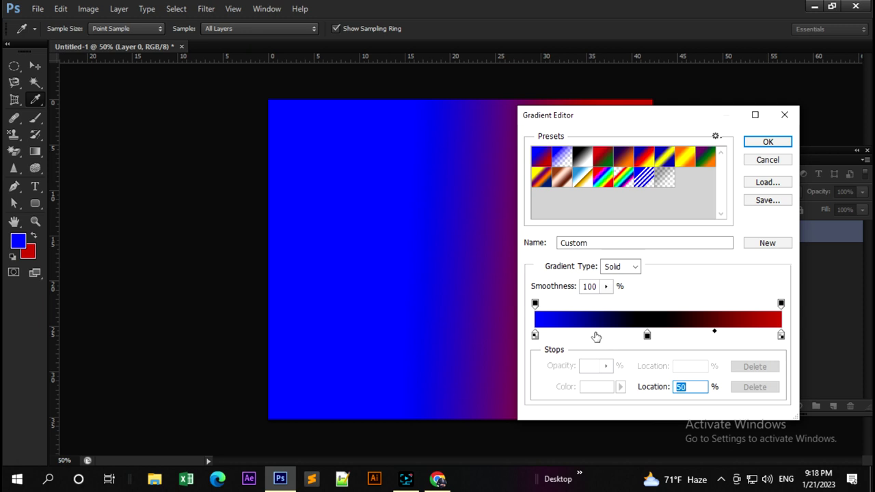
click(649, 336)
drag(649, 336, 648, 337)
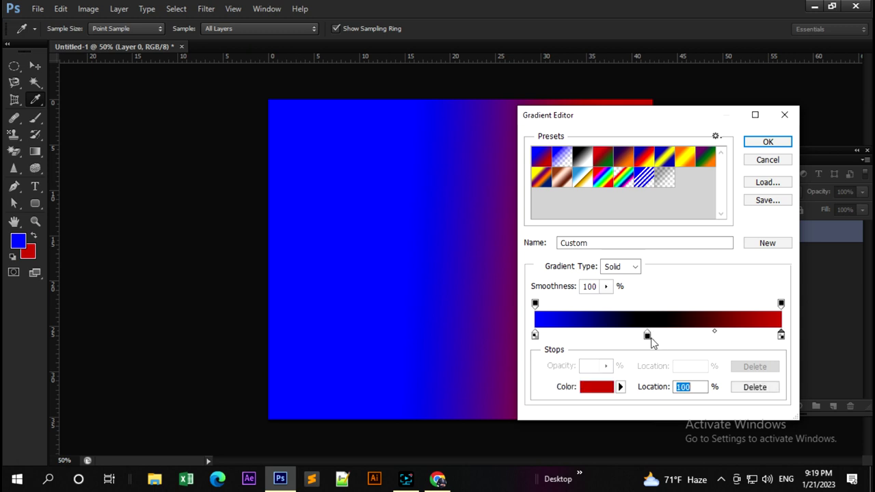
key(alt)
drag(713, 335, 628, 335)
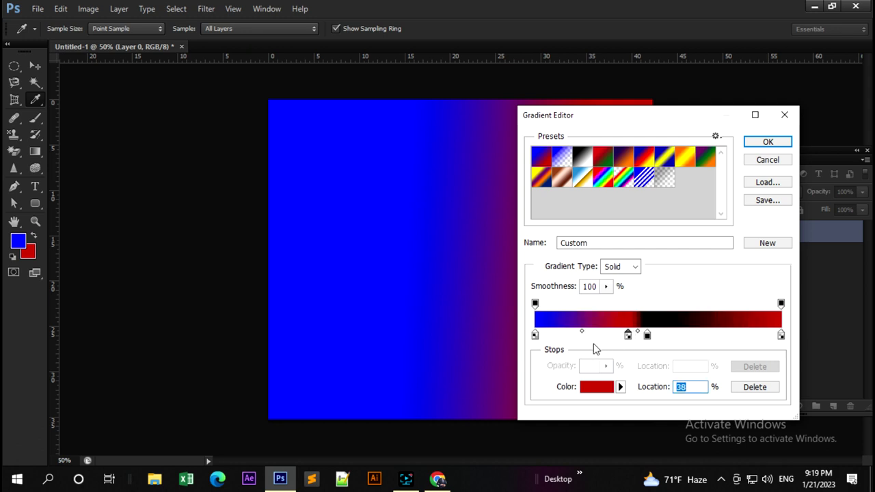
Remove the black and extra red middle stops, leaving a two-stop blue-to-red gradient
click(572, 335)
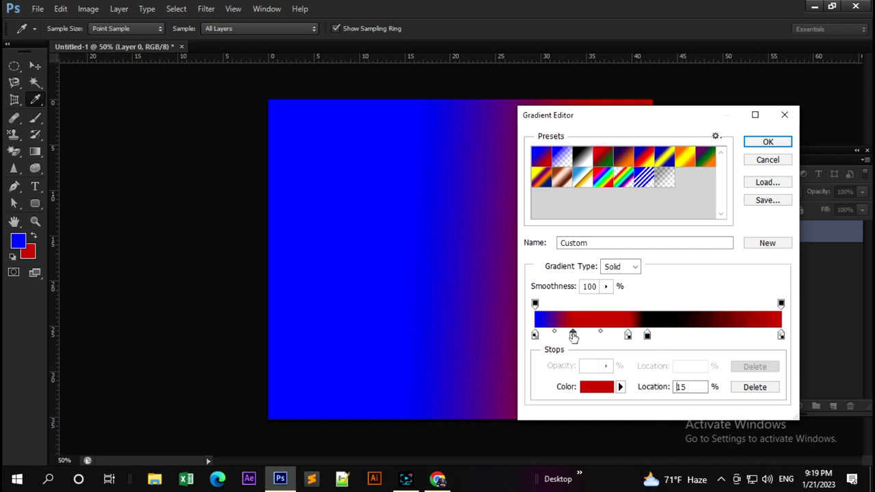
mouse_move(573, 335)
mouse_down()
mouse_move(603, 336)
mouse_move(611, 352)
mouse_up()
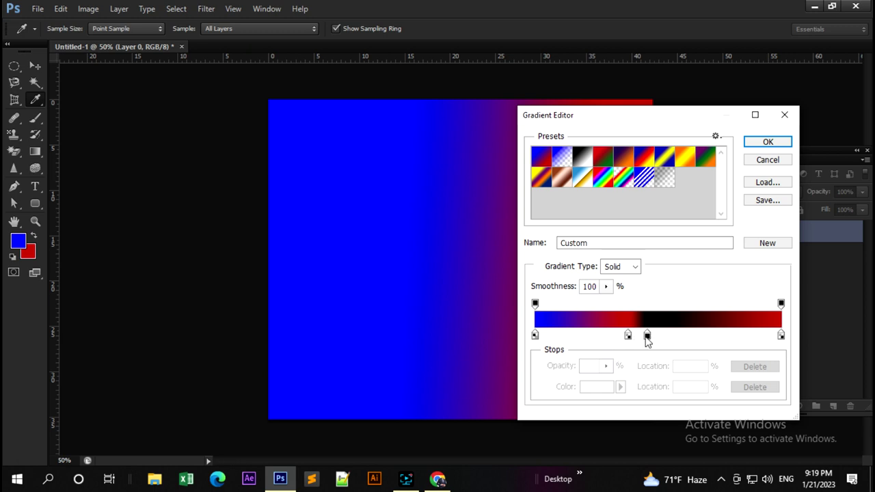
drag(646, 337, 653, 357)
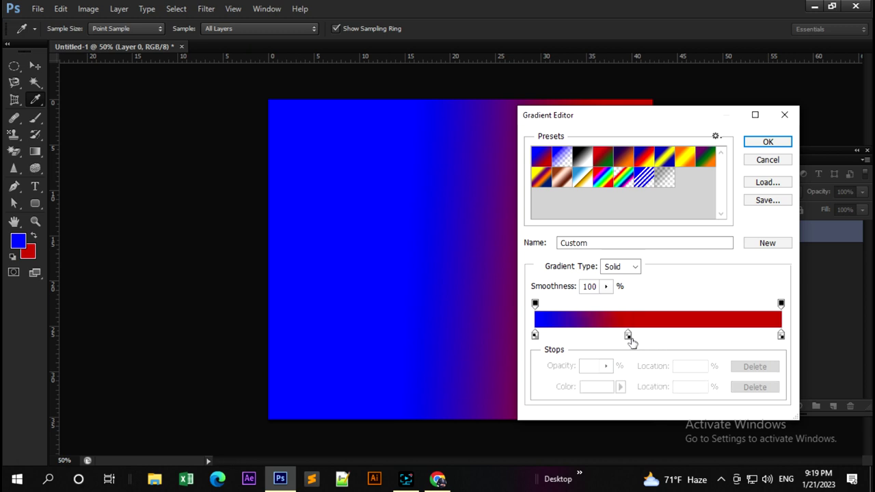
drag(629, 337, 653, 338)
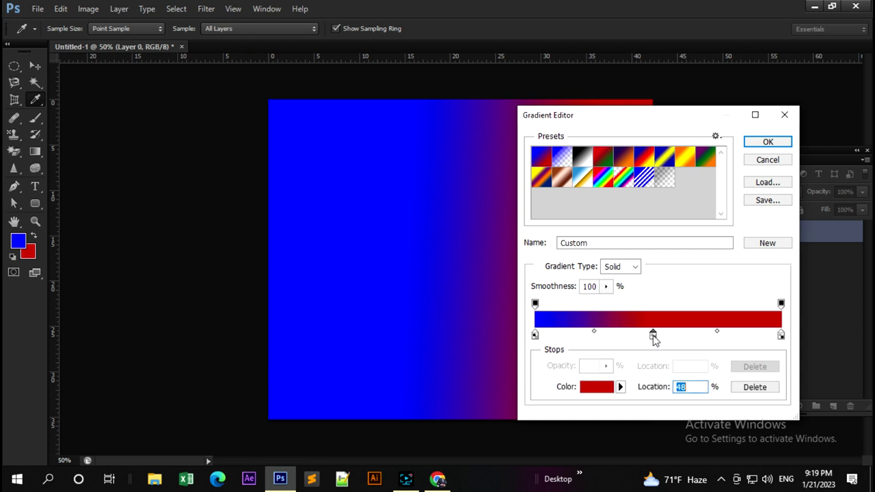
click(755, 386)
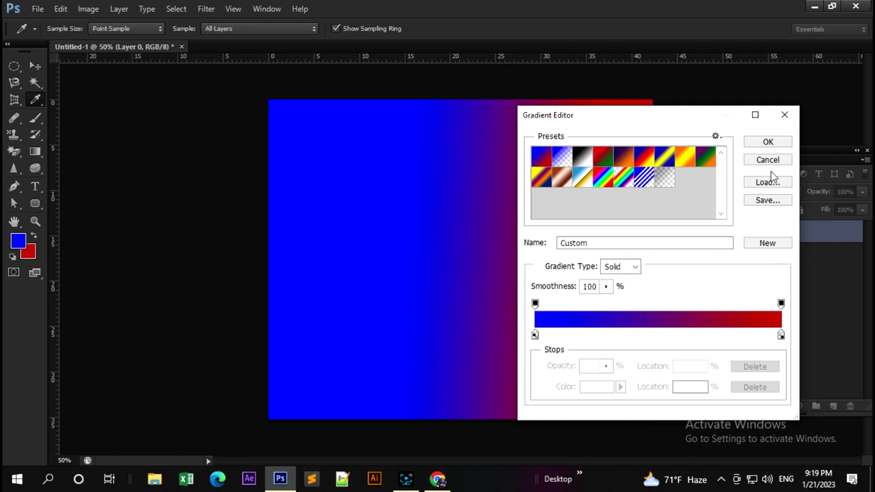
Close the Gradient Editor and redraw radial gradients until the blue centre sits mid-canvas
click(784, 114)
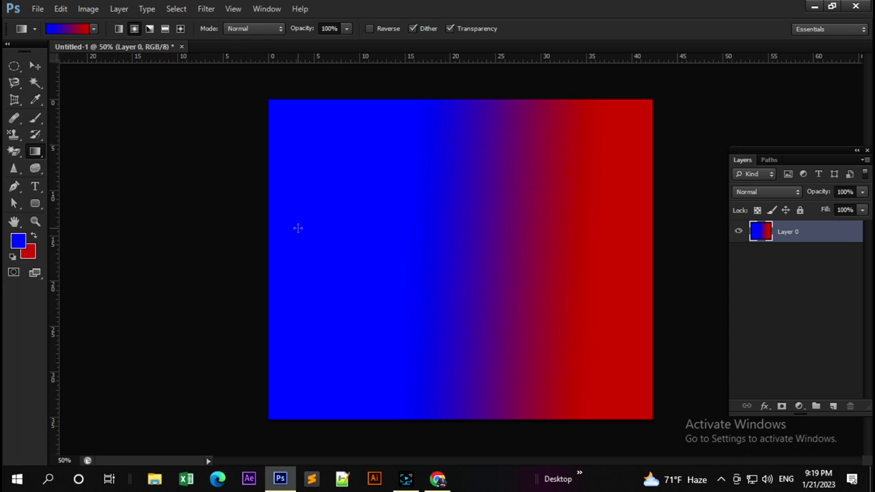
drag(297, 228, 414, 235)
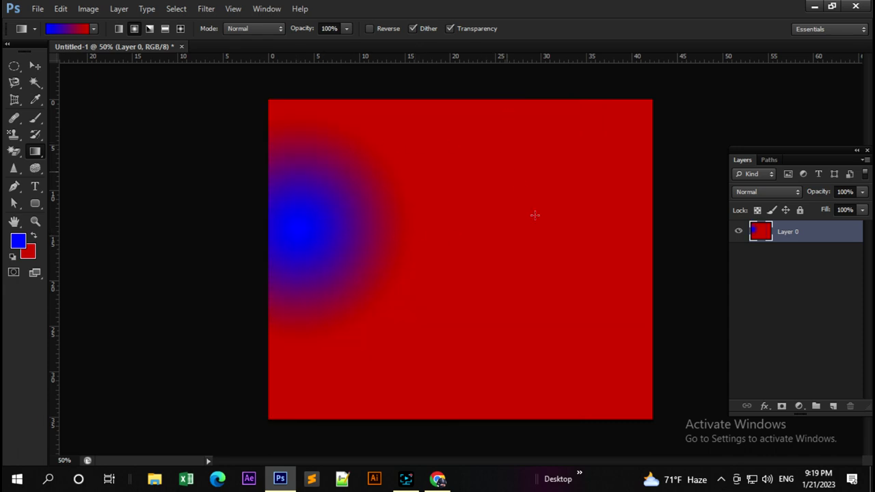
drag(505, 112, 523, 171)
drag(284, 259, 514, 258)
drag(311, 266, 677, 263)
drag(565, 258, 399, 259)
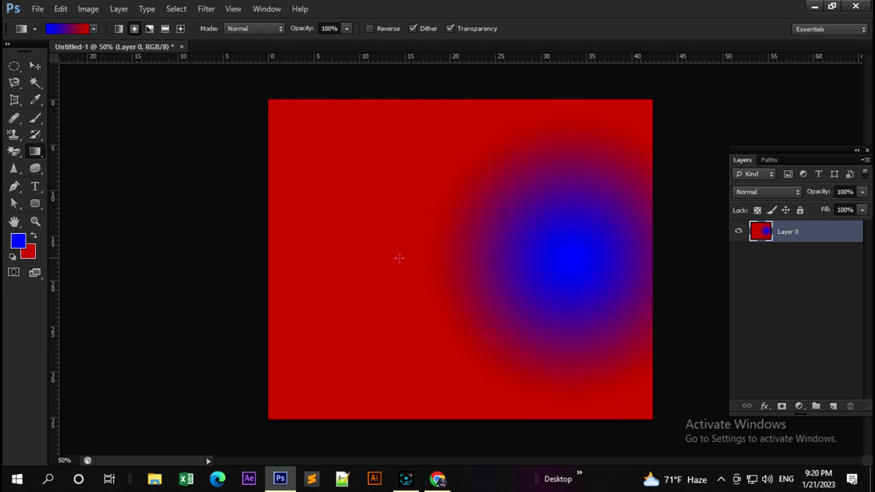
drag(336, 215, 418, 255)
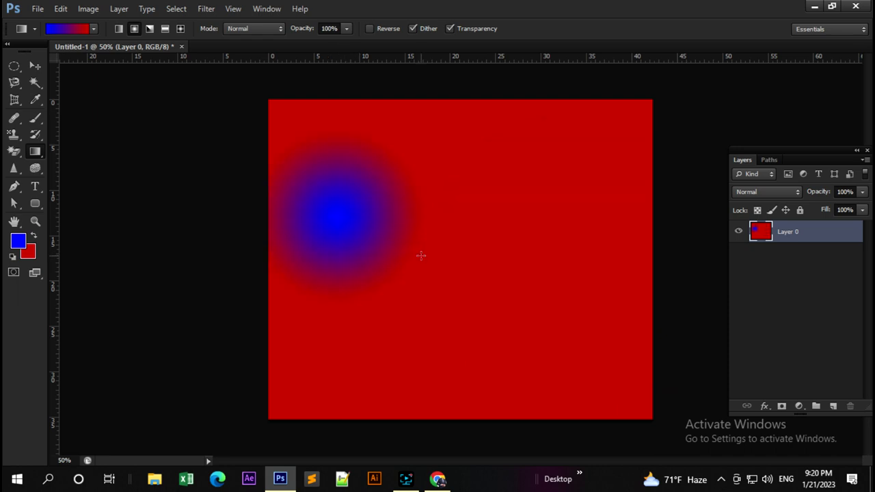
drag(527, 164, 494, 277)
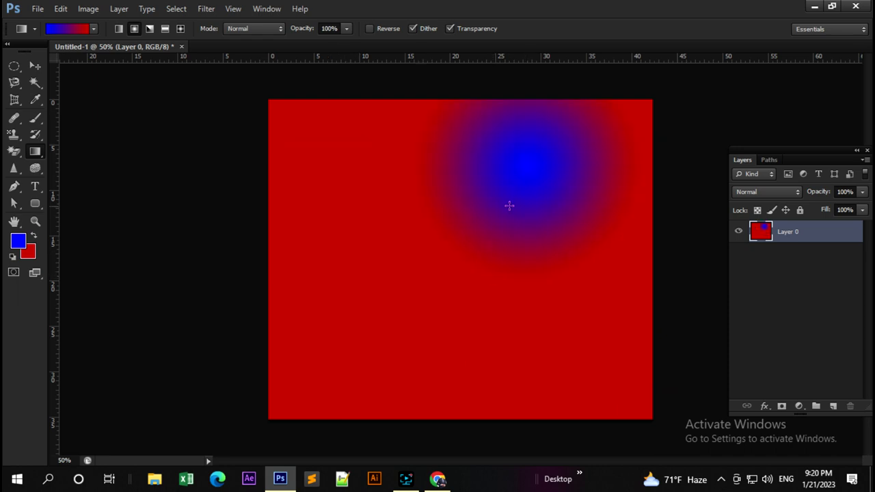
drag(337, 166, 479, 293)
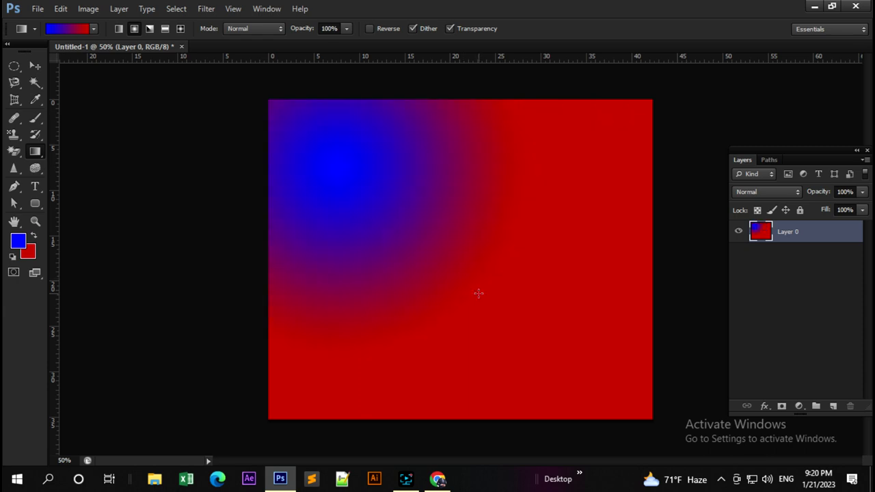
drag(637, 262, 488, 269)
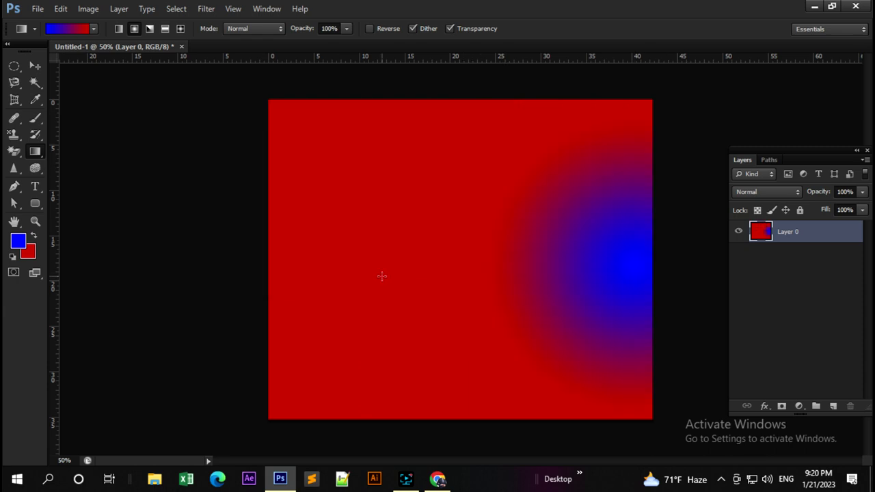
drag(352, 272, 488, 283)
drag(465, 251, 534, 324)
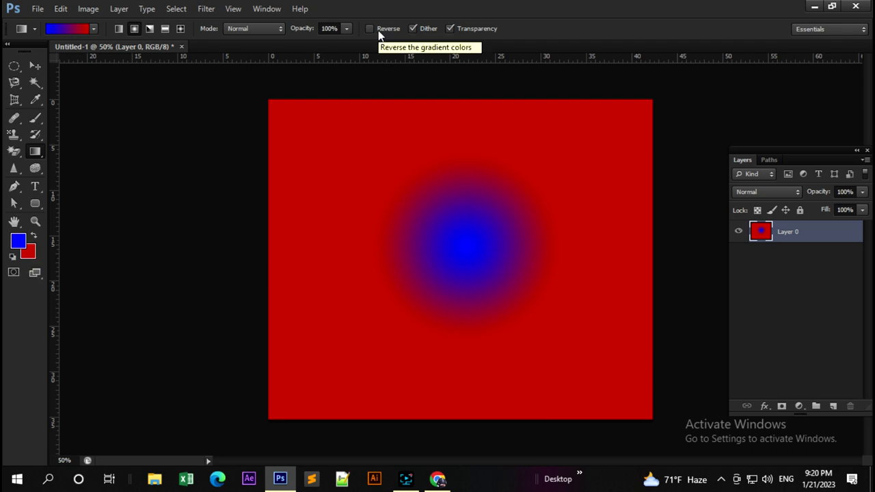
Take a screen capture of the gradient options bar area
key(Print)
drag(324, 14, 495, 55)
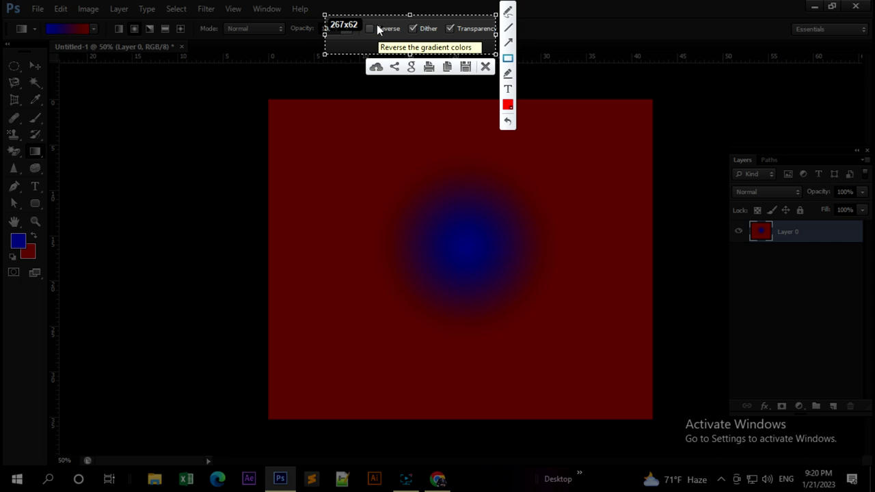
drag(369, 21, 418, 39)
click(485, 66)
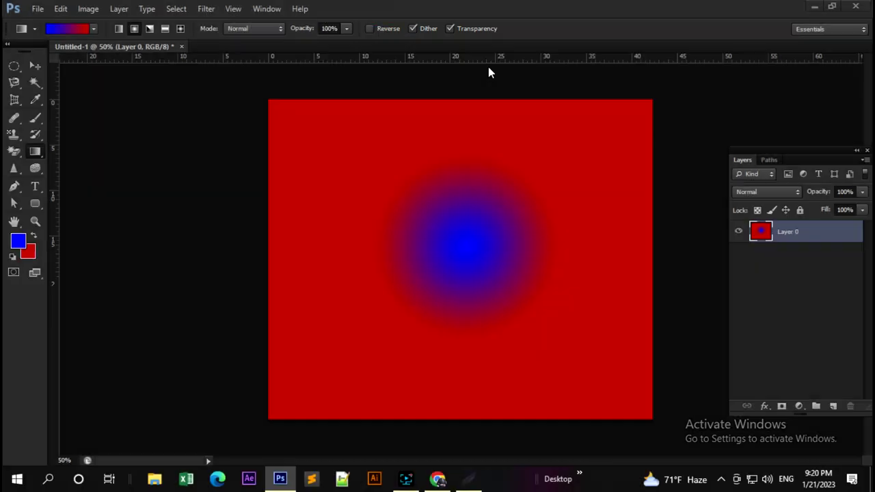
Draw a reversed radial gradient with a small red centre, then turn Reverse off again
click(374, 29)
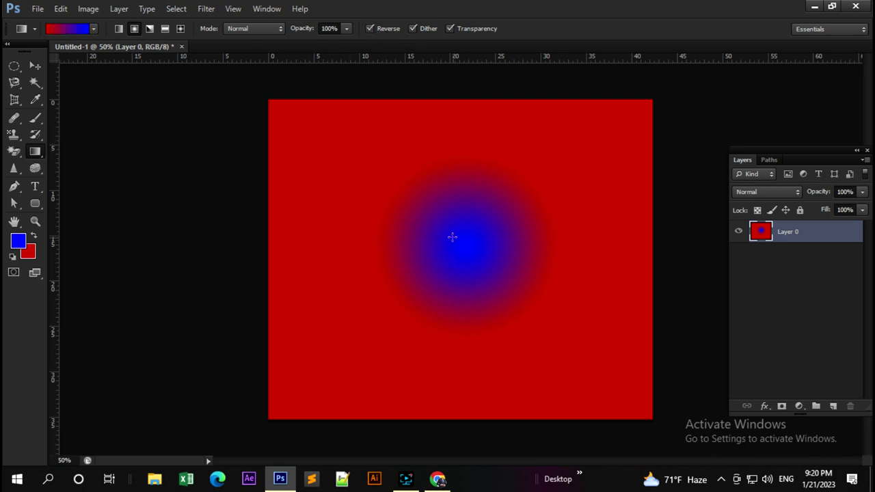
drag(451, 237, 498, 240)
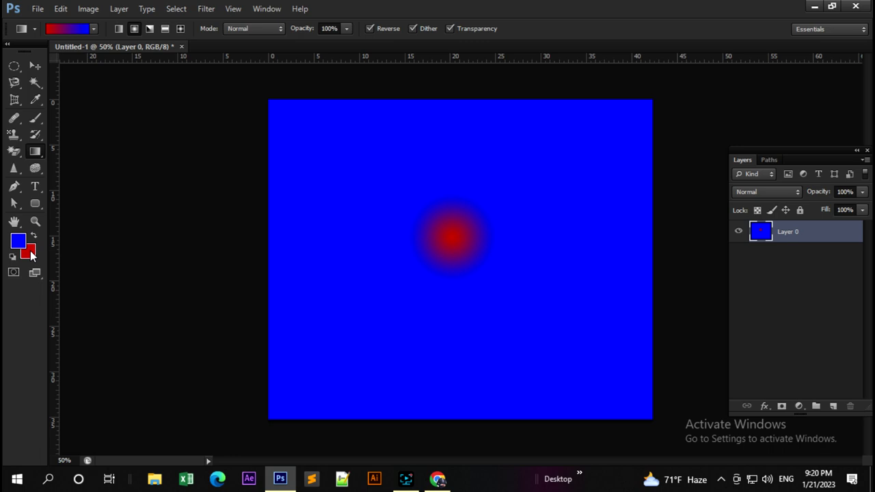
click(370, 29)
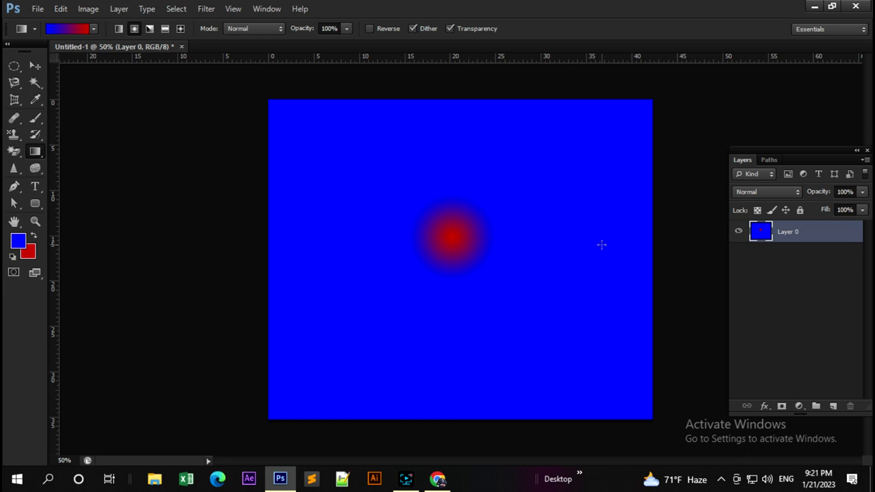
Draw one larger radial gradient, then step back six times through History with Ctrl+Alt+Z
drag(466, 246, 553, 247)
key(ctrl+alt+z)
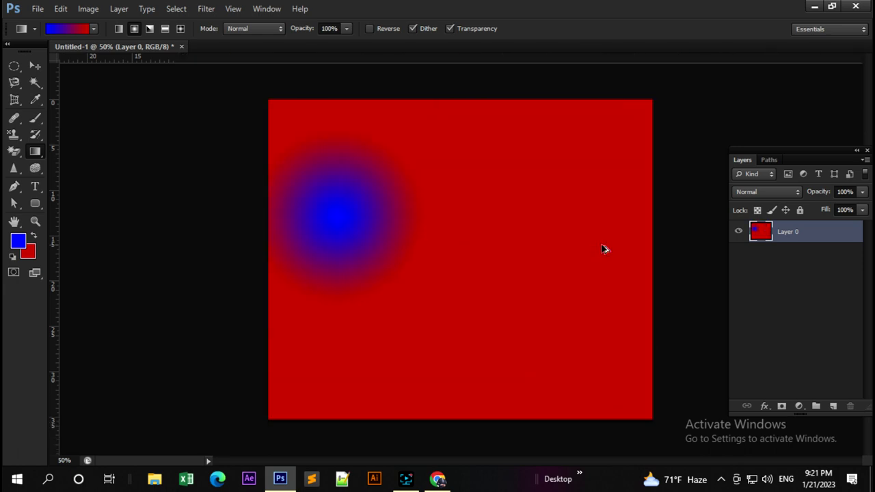
key(ctrl+alt+z)
key(ctrl+alt+z)
key(ctrl+alt+z)
key(ctrl+alt+z)
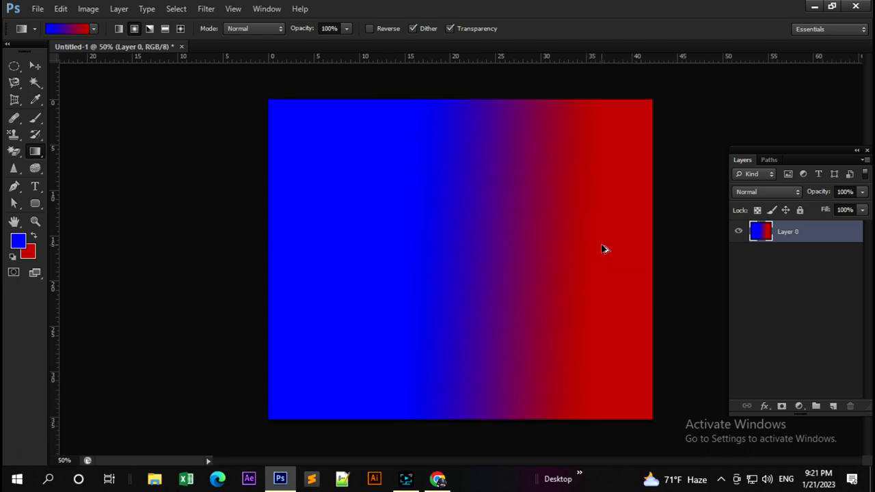
key(ctrl+alt+z)
key(ctrl+alt+z)
key(ctrl+alt+z)
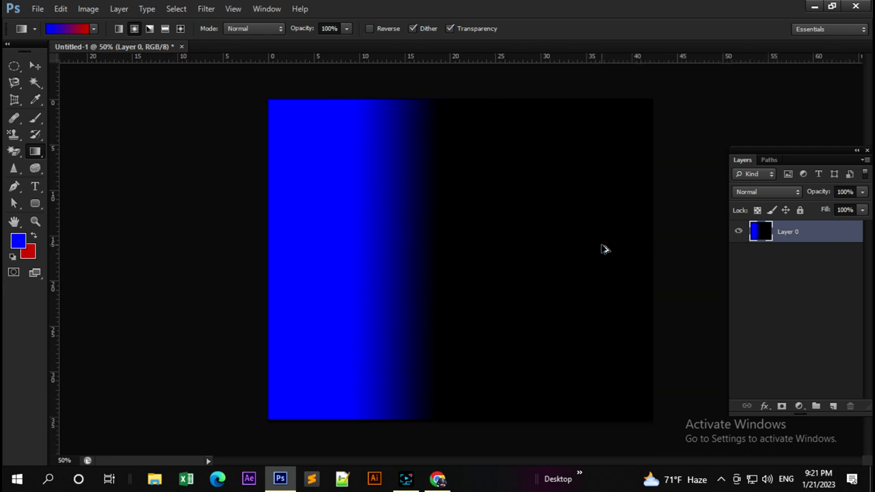
key(ctrl+alt+z)
key(ctrl+alt+z)
key(ctrl+alt+z)
key(ctrl+alt+z)
key(ctrl+alt+z)
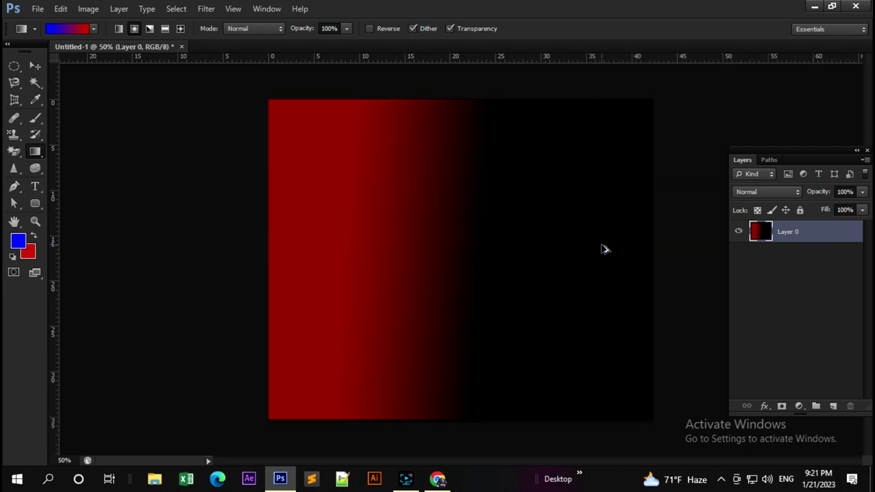
key(ctrl+alt+z)
key(ctrl+alt+z)
key(ctrl+alt+z)
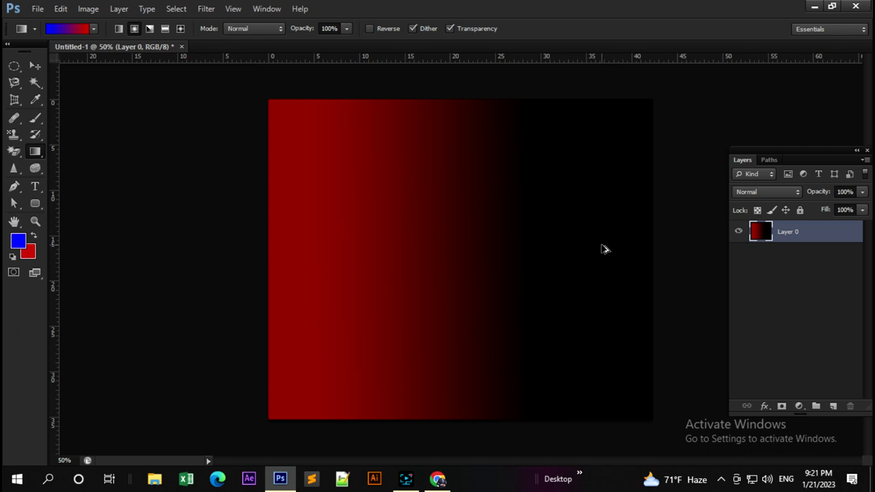
key(ctrl+alt+z)
key(ctrl+alt+z)
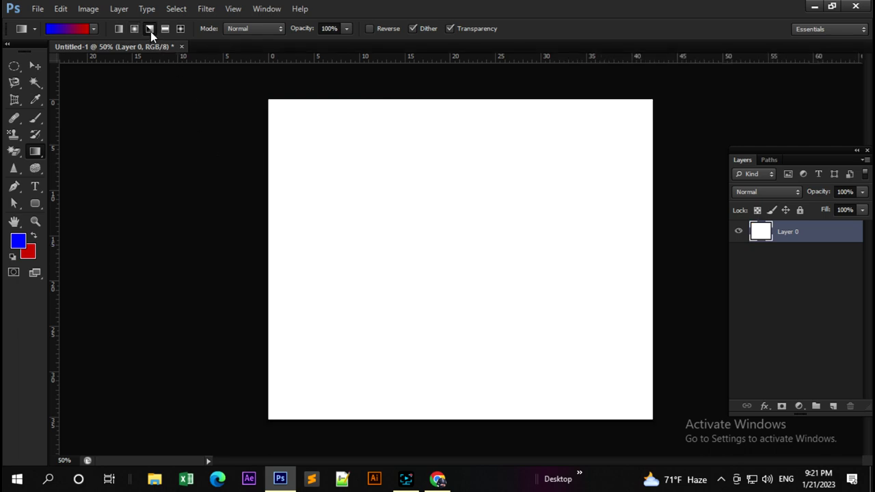
Draw angle gradients repeatedly, trying different centres and split directions across the canvas
drag(307, 137, 472, 252)
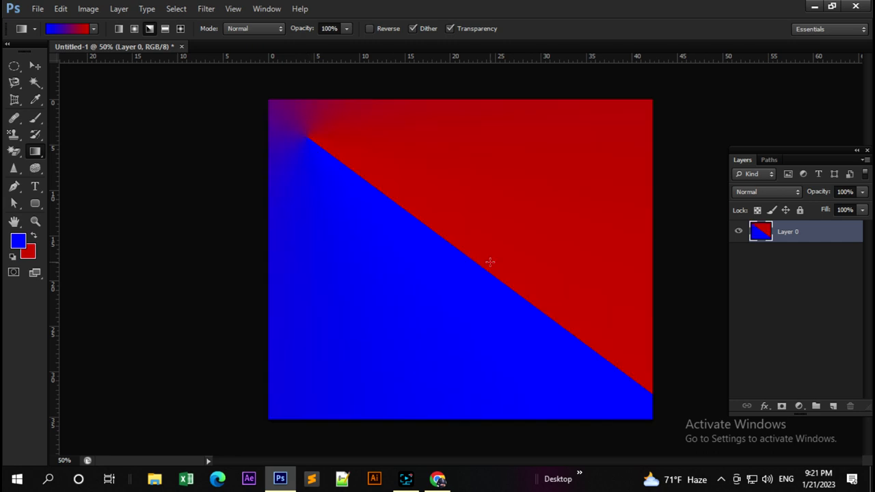
drag(619, 127, 345, 418)
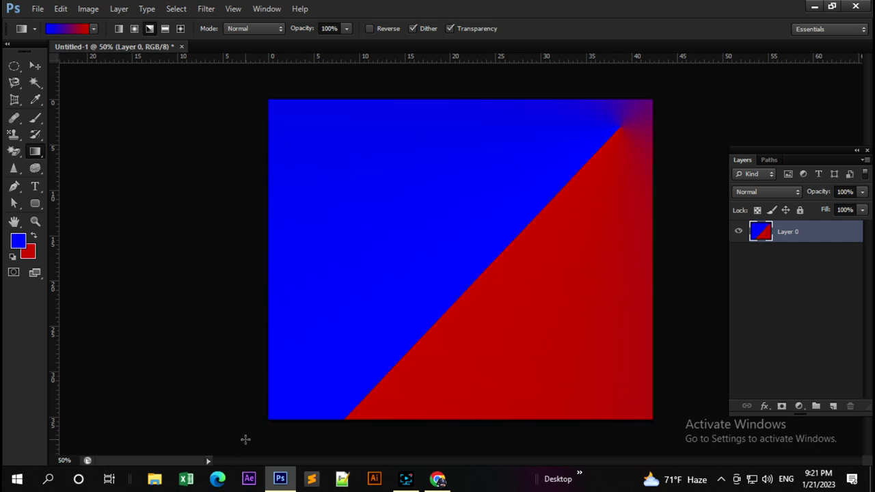
drag(328, 222, 418, 275)
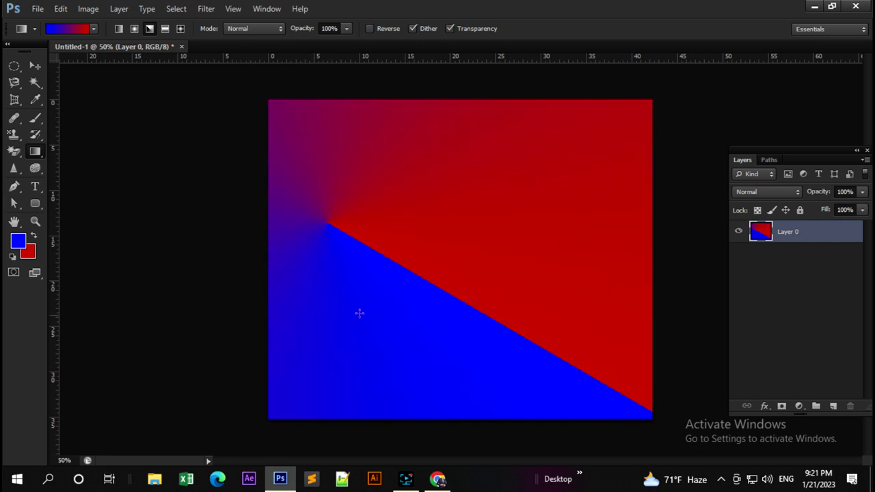
drag(308, 275, 497, 272)
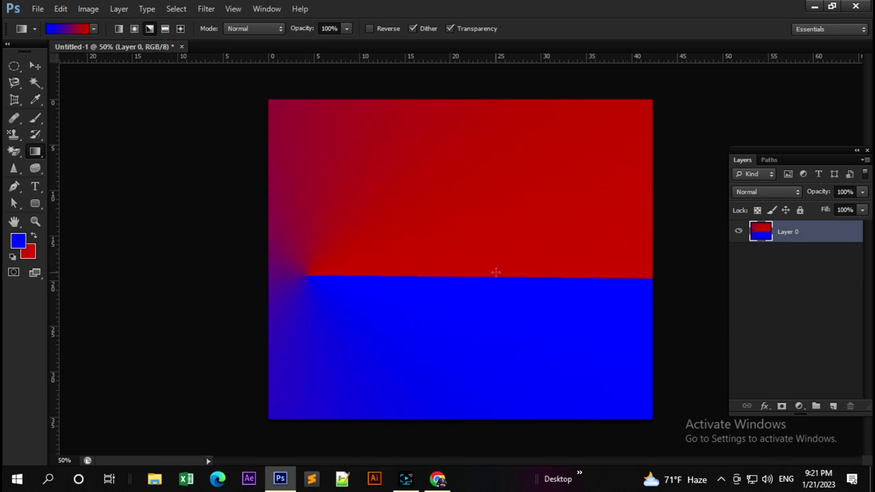
drag(385, 142, 444, 202)
mouse_move(605, 236)
mouse_down()
mouse_move(538, 284)
mouse_move(246, 401)
mouse_up()
drag(343, 235, 564, 371)
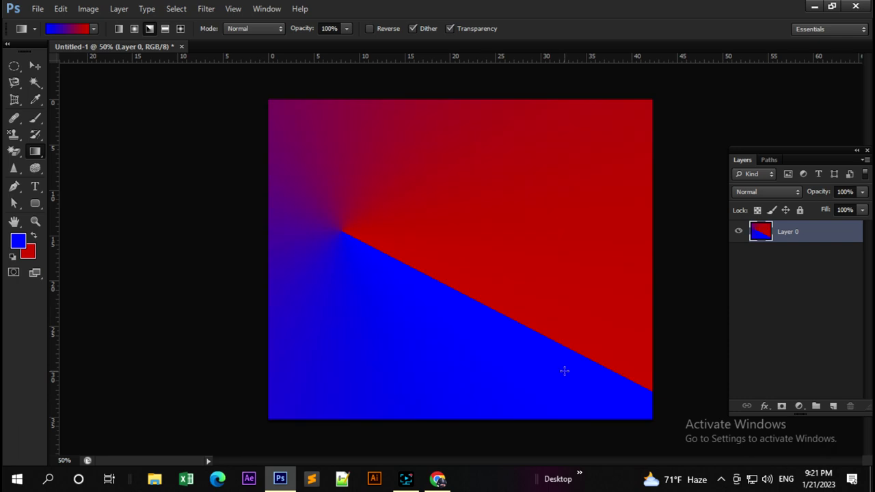
drag(622, 115, 514, 190)
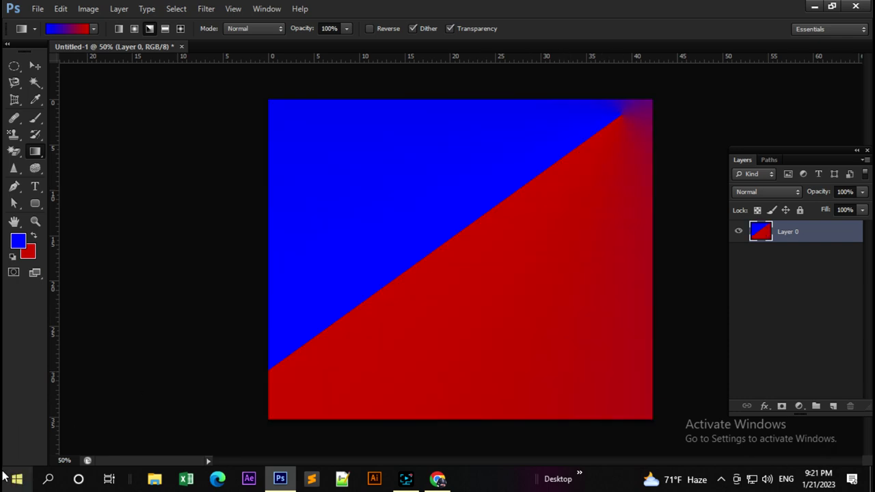
drag(314, 162, 406, 215)
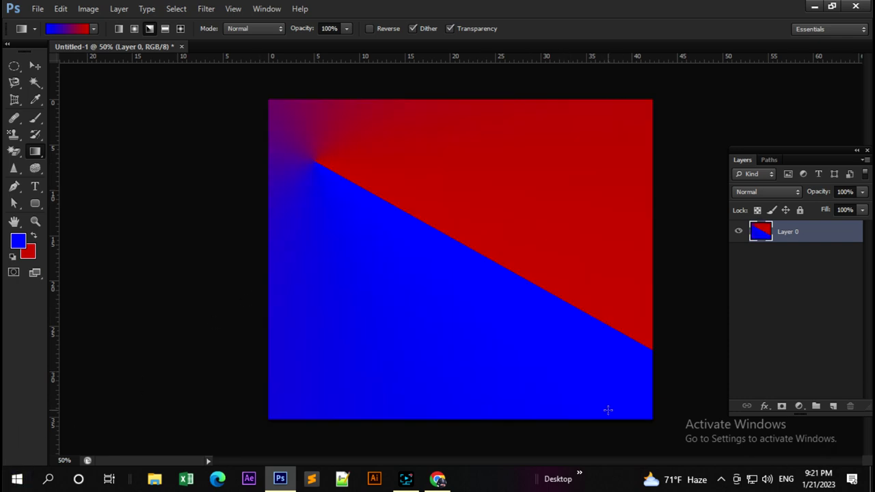
drag(406, 376, 374, 218)
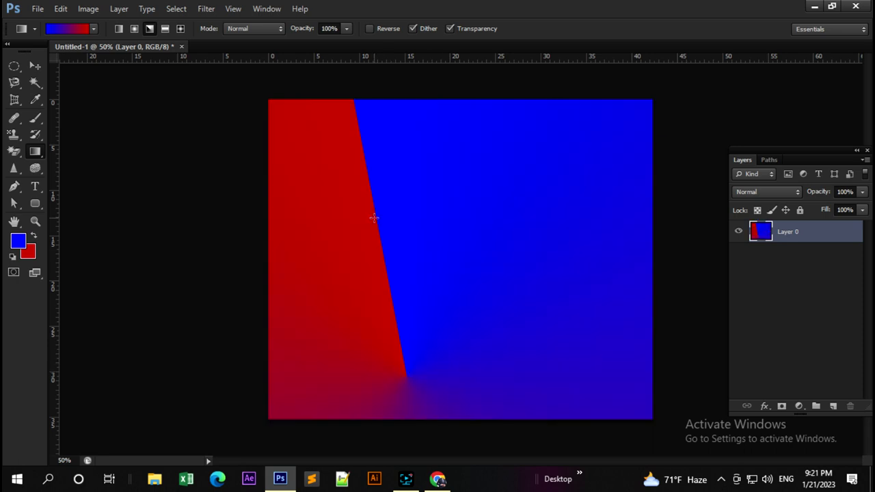
drag(319, 244, 481, 246)
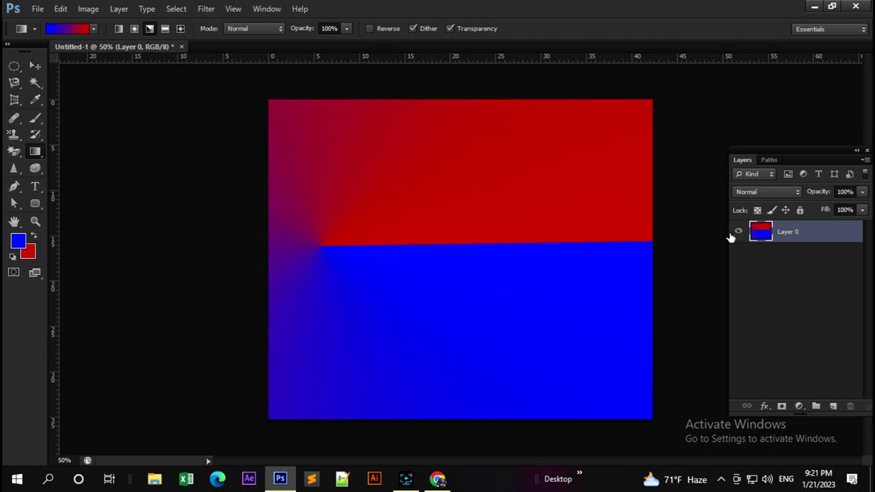
Switch to Reflected Gradient and redraw it until red is on the left and blue on the right
click(165, 32)
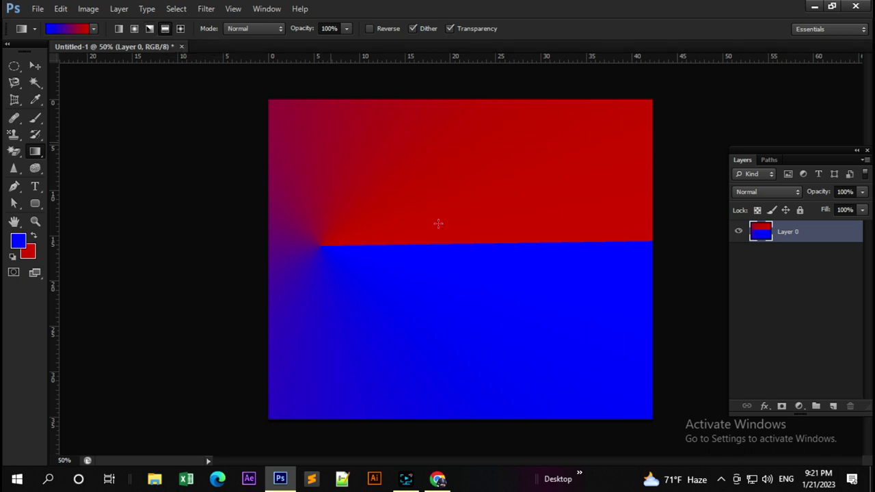
drag(319, 136, 531, 266)
drag(592, 230, 317, 336)
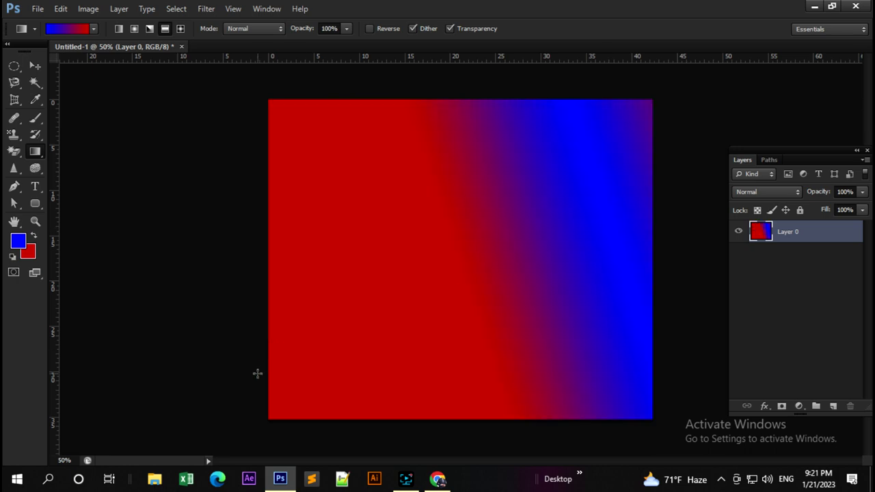
drag(335, 176, 592, 312)
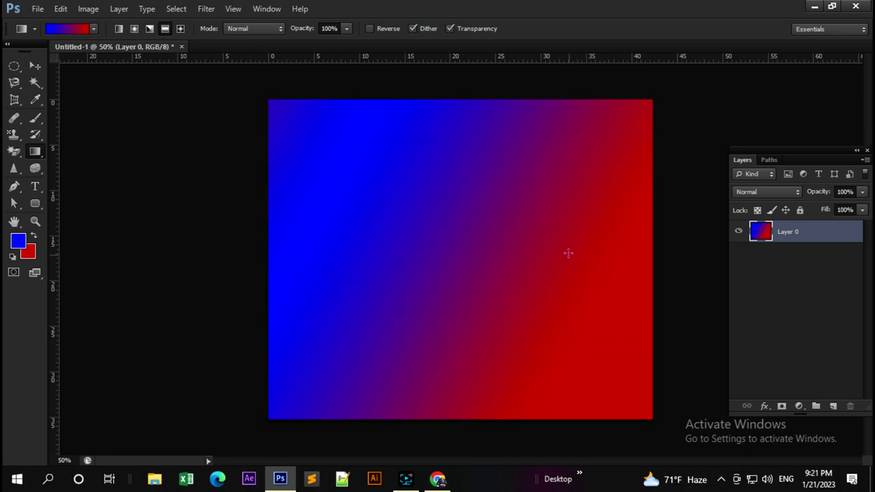
drag(580, 171, 471, 217)
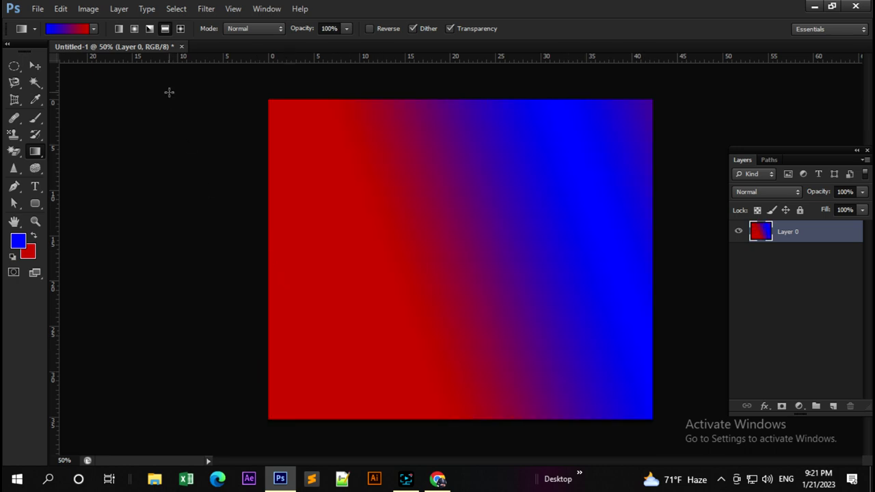
Switch to Diamond Gradient and redraw the blue diamond several times, ending in the upper-left area
click(180, 30)
drag(288, 144, 554, 239)
drag(601, 198, 532, 292)
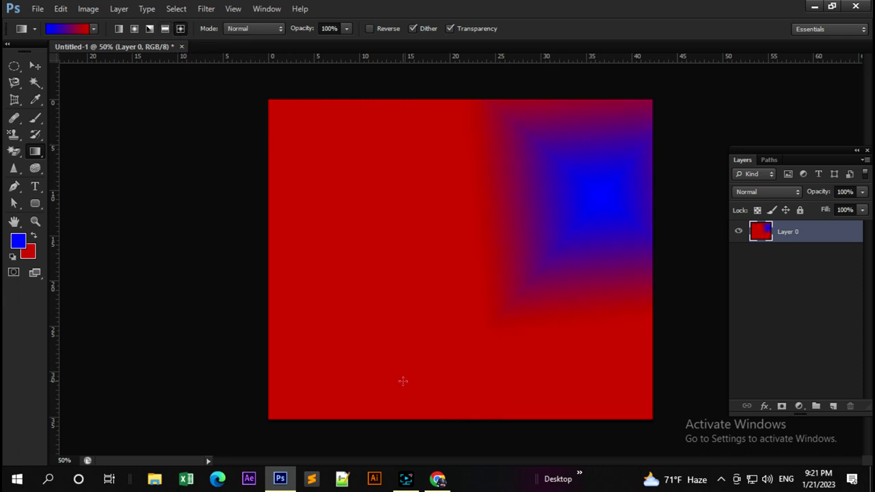
key(ctrl+z)
drag(514, 231, 375, 335)
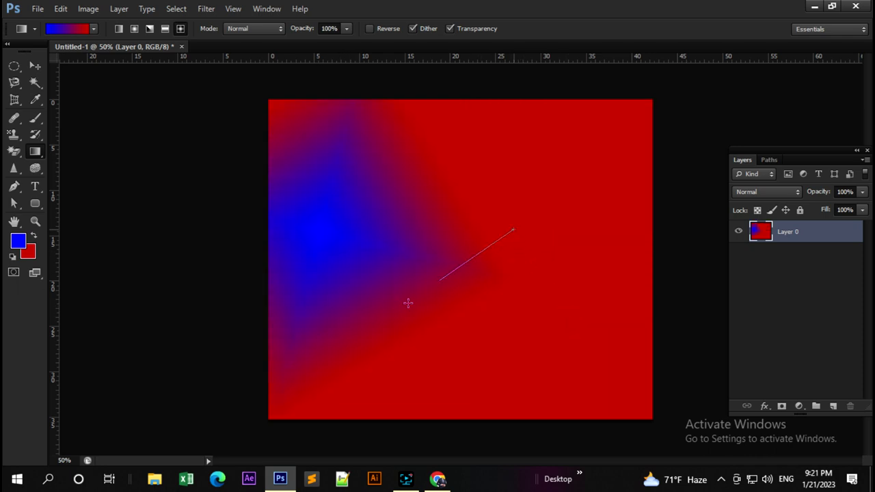
drag(380, 234, 500, 308)
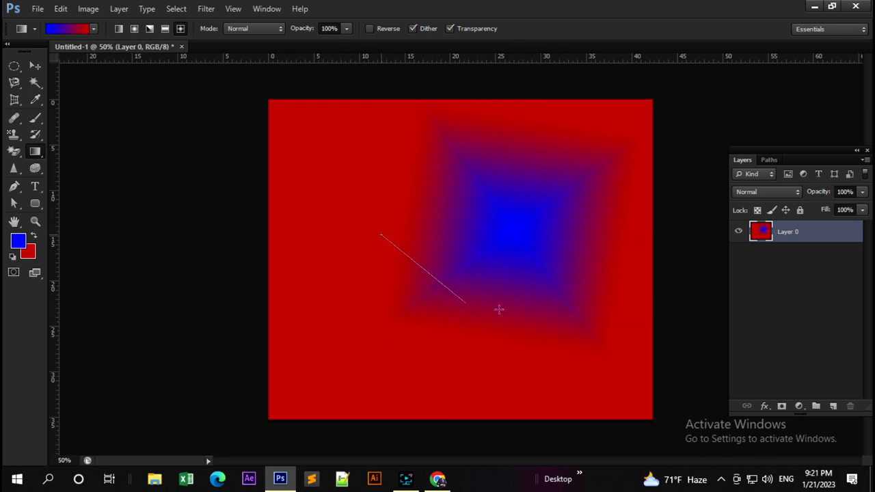
drag(517, 247, 445, 289)
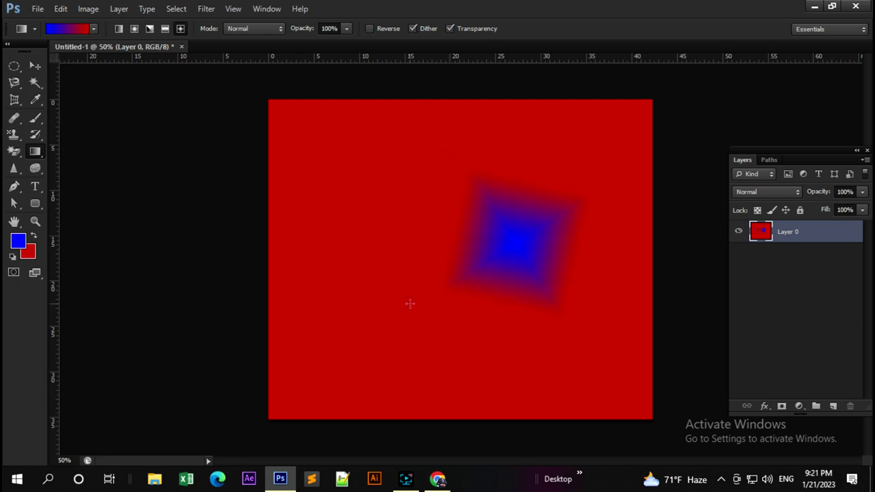
drag(385, 236, 516, 313)
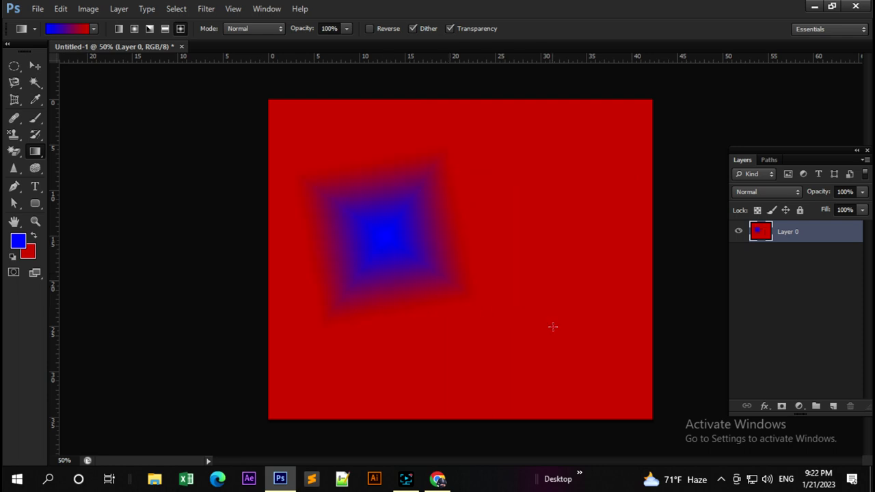
Turn on Reverse and draw red-on-blue diamond gradients in various sizes and positions
click(369, 28)
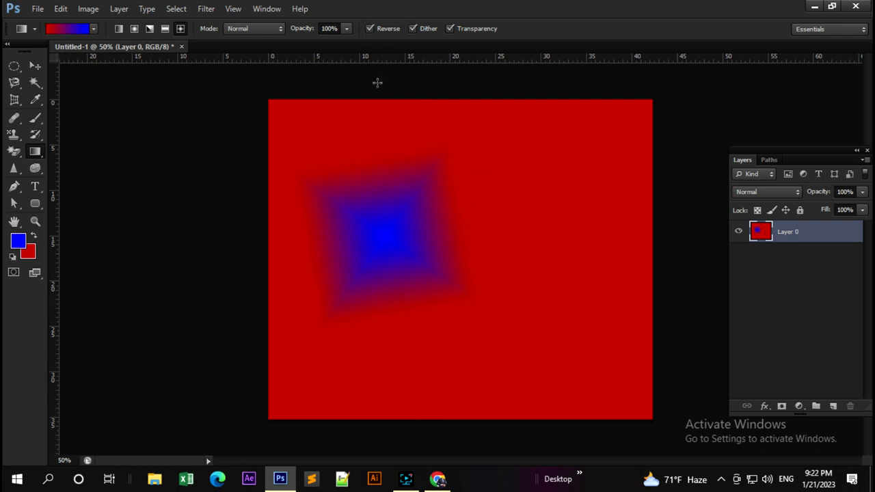
drag(414, 180, 445, 254)
drag(415, 298, 478, 296)
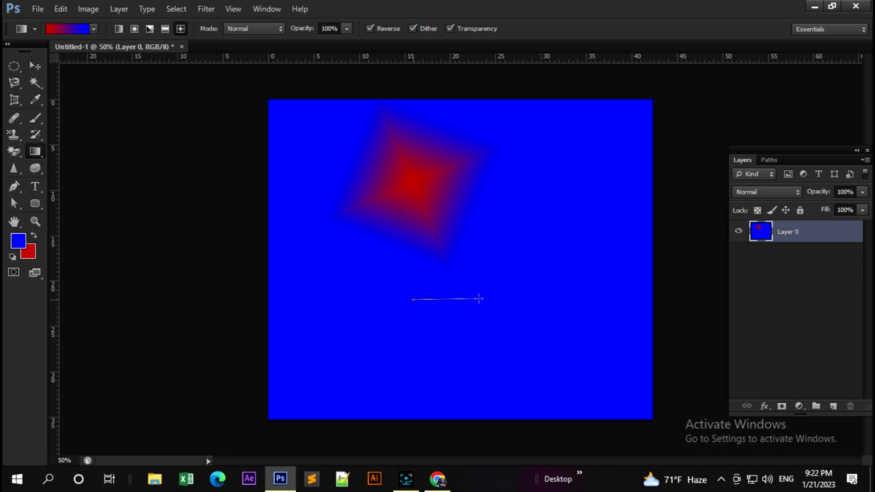
drag(516, 179, 481, 237)
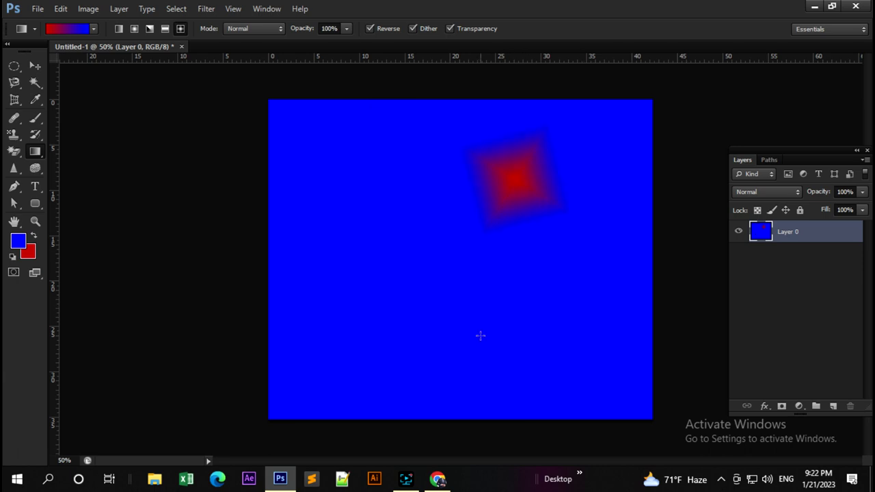
drag(418, 287, 487, 280)
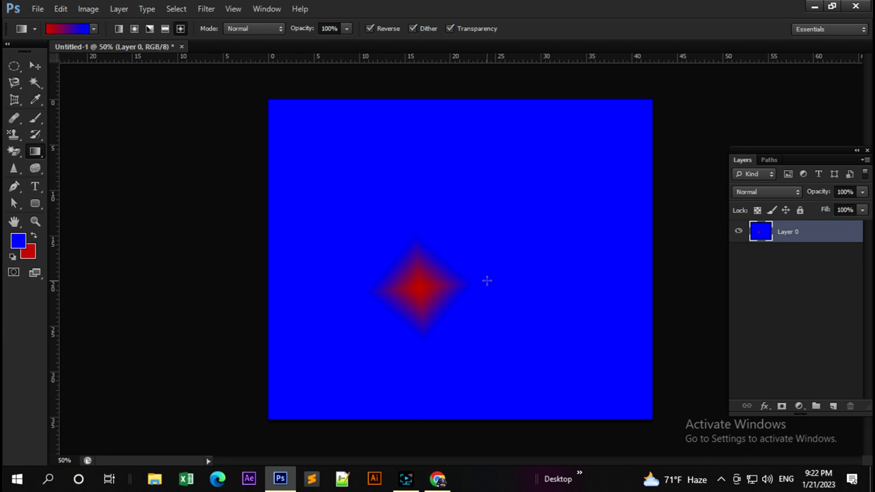
drag(428, 242, 546, 287)
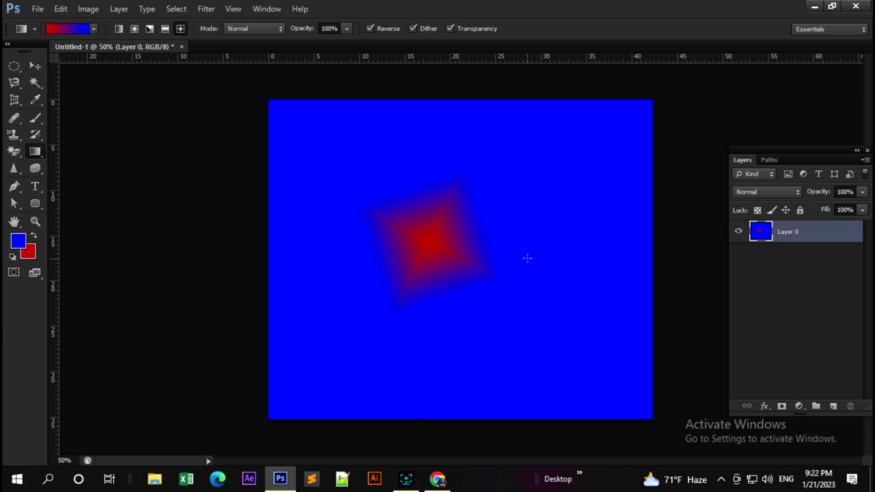
drag(528, 258, 484, 281)
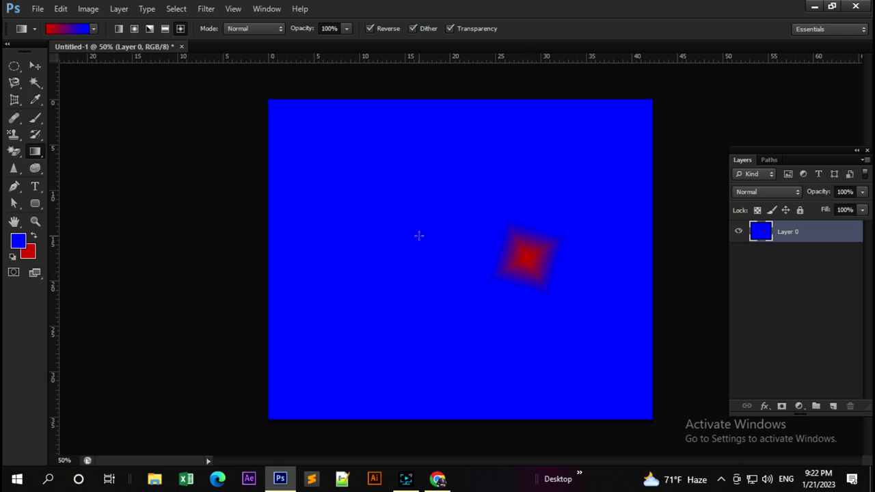
Keep redrawing ever smaller red diamonds until a tiny one sits near the centre
drag(417, 234, 534, 315)
drag(525, 237, 479, 287)
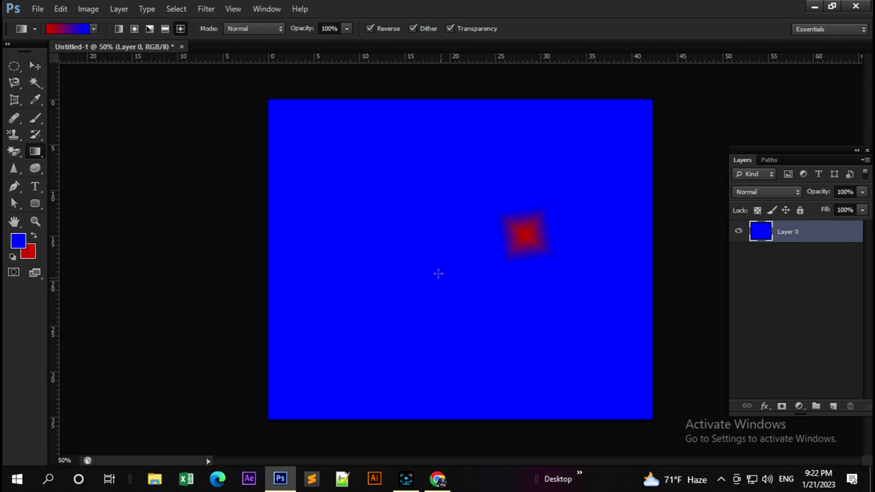
mouse_move(424, 262)
mouse_down()
mouse_move(468, 304)
mouse_move(498, 303)
mouse_up()
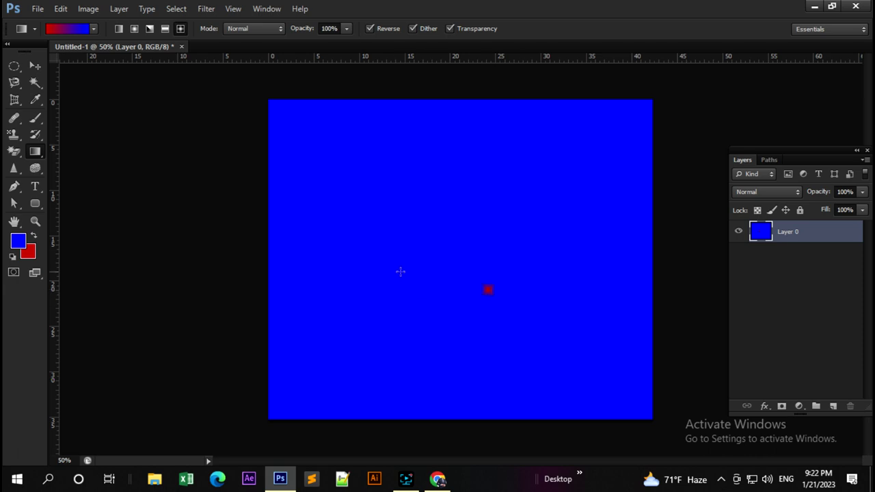
drag(412, 279, 428, 289)
drag(369, 219, 380, 227)
drag(447, 224, 481, 244)
drag(513, 277, 534, 294)
drag(412, 260, 431, 276)
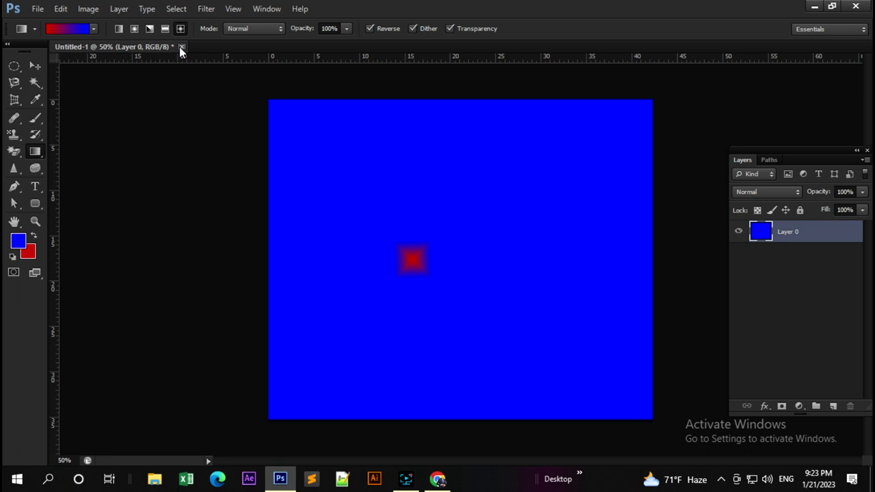
Start from the Red, Green gradient preset and set its left stop to bright green 00ff33
click(82, 28)
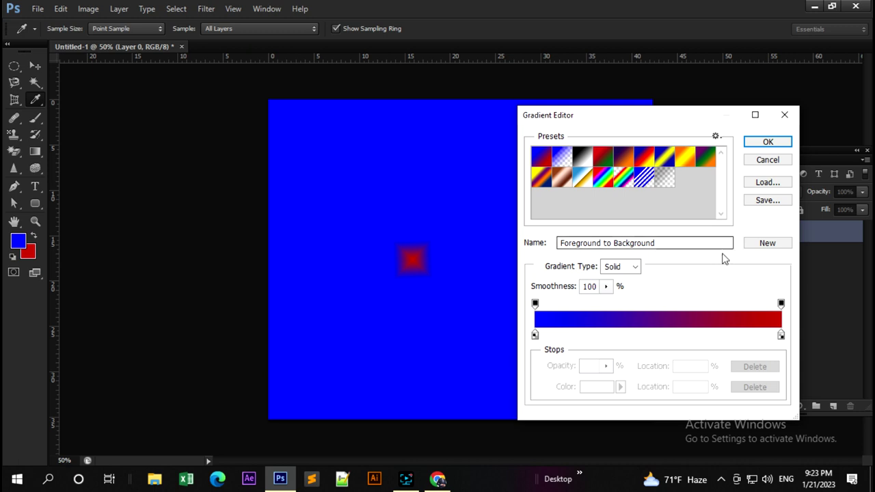
click(602, 158)
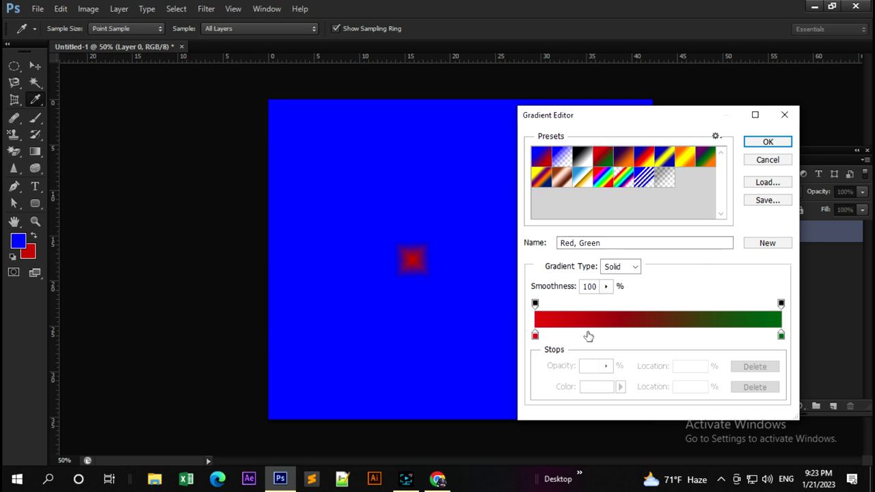
click(535, 335)
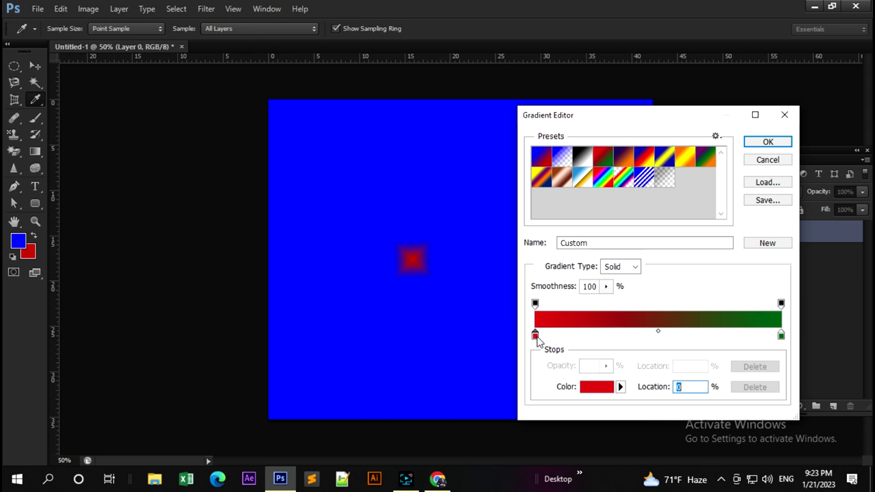
double_click(535, 335)
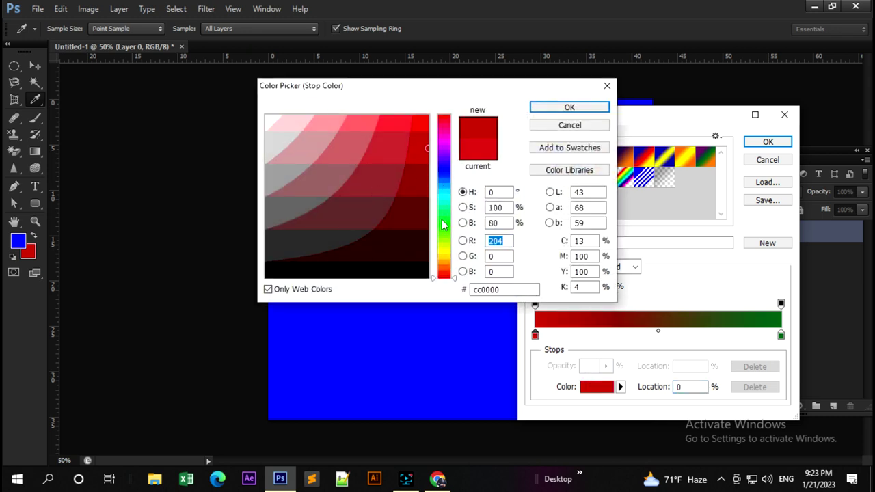
click(441, 220)
click(413, 163)
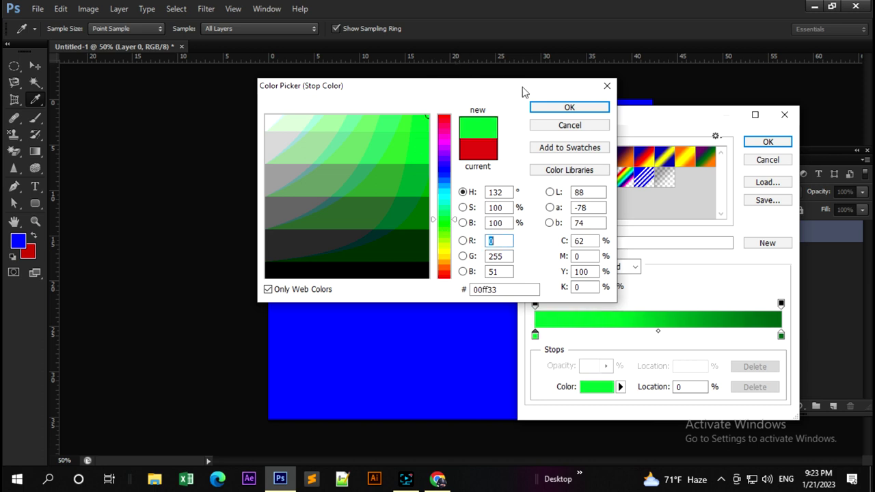
click(554, 107)
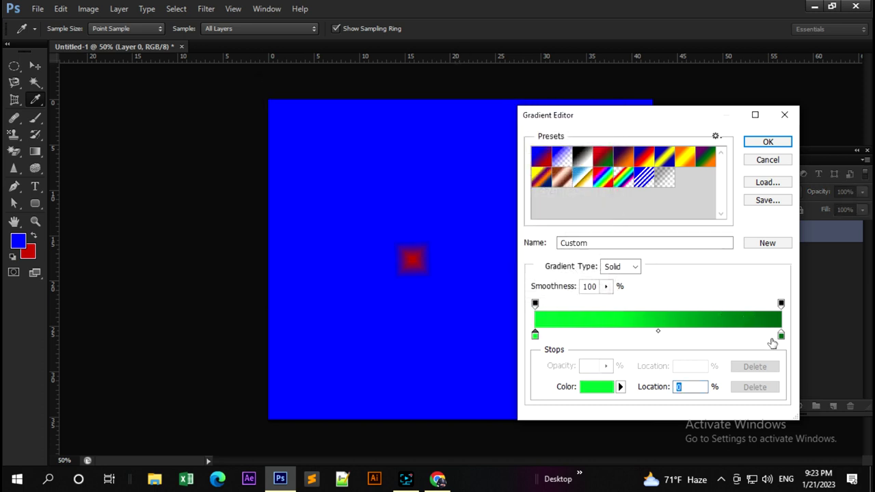
Set the right stop to black 000000 and save the gradient as a new preset
click(781, 335)
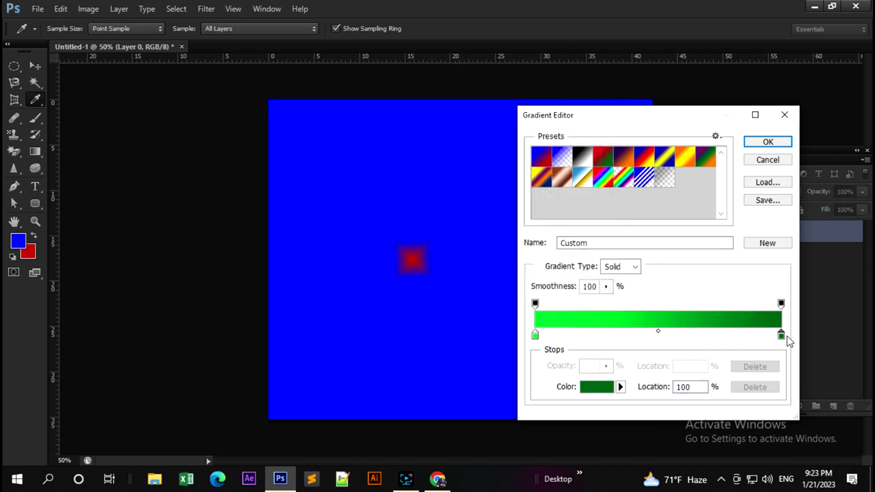
double_click(782, 337)
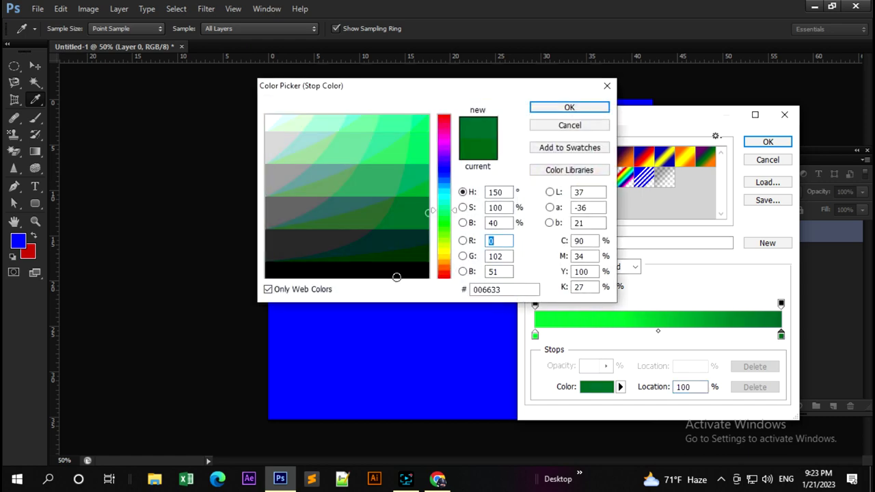
click(397, 276)
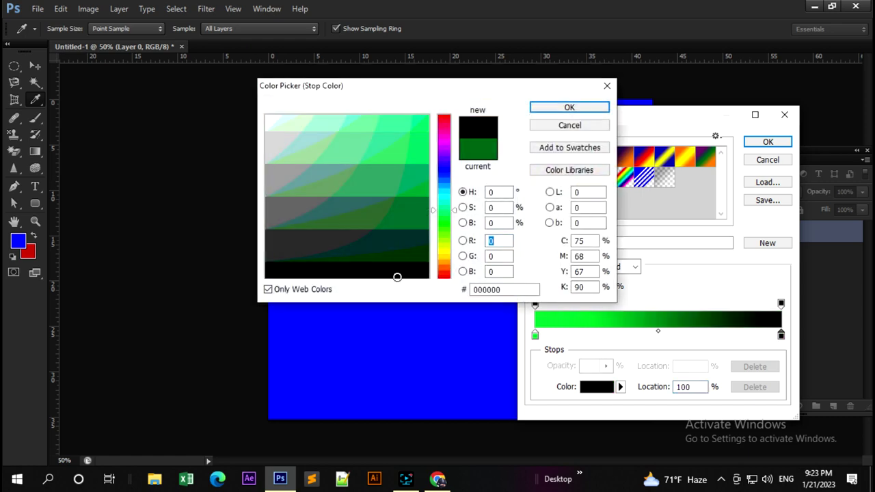
click(583, 107)
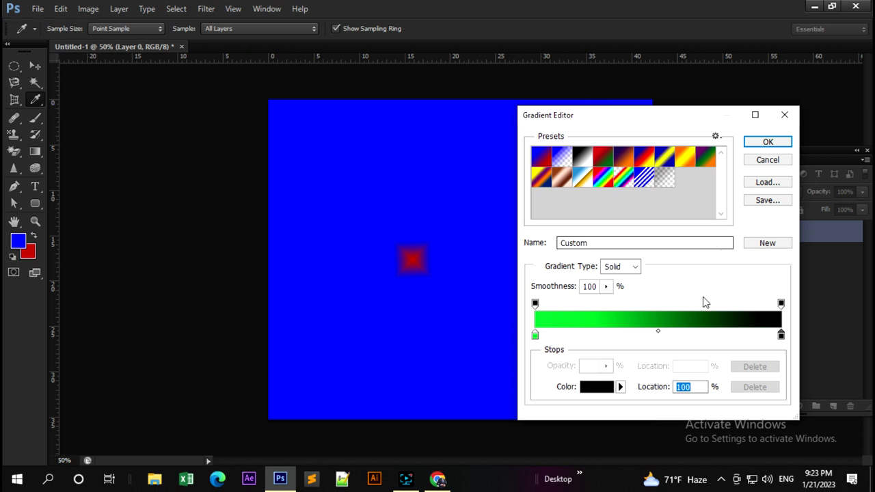
click(768, 244)
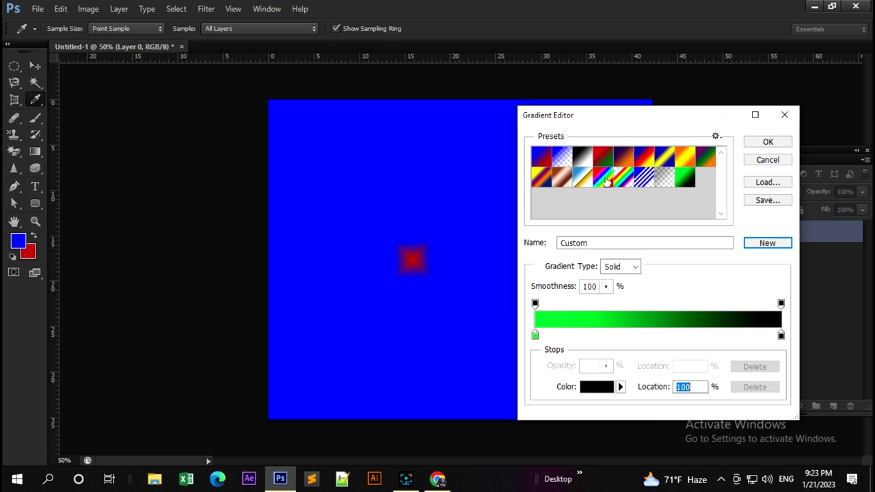
Accept the green-to-black gradient, draw a black diamond near the centre, and reopen the gradient editor
click(767, 142)
drag(312, 260, 451, 261)
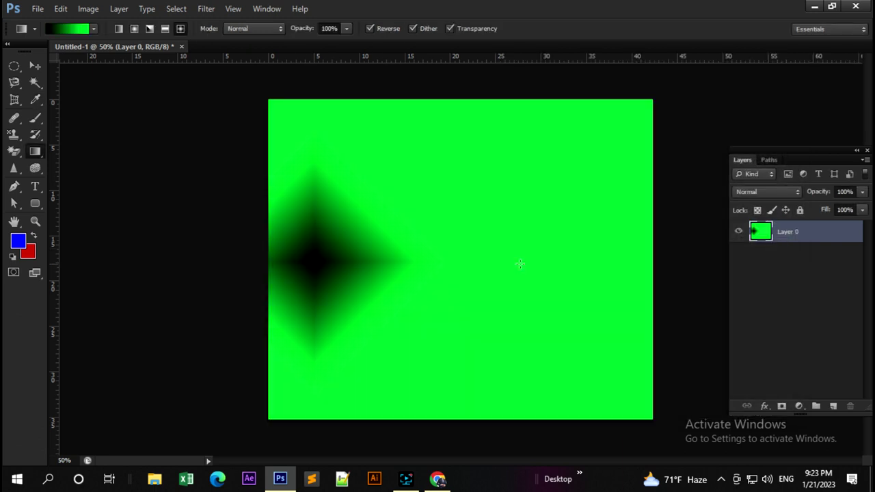
drag(553, 211, 480, 262)
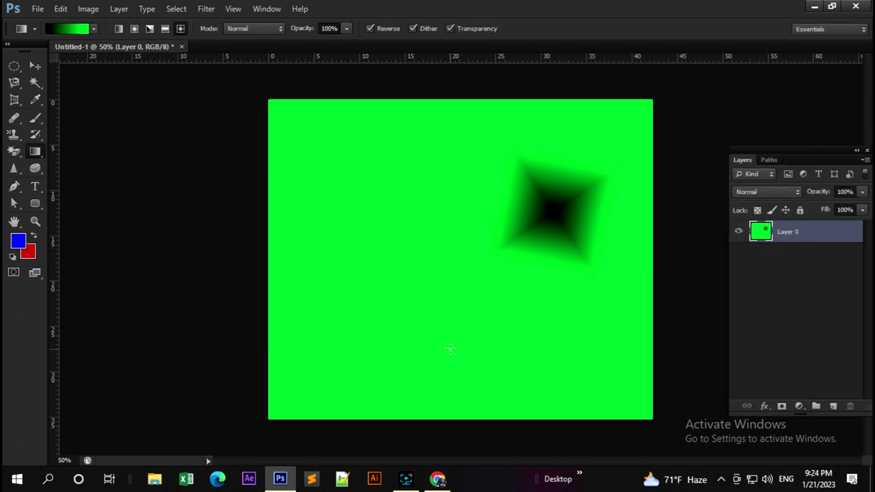
drag(423, 262, 534, 320)
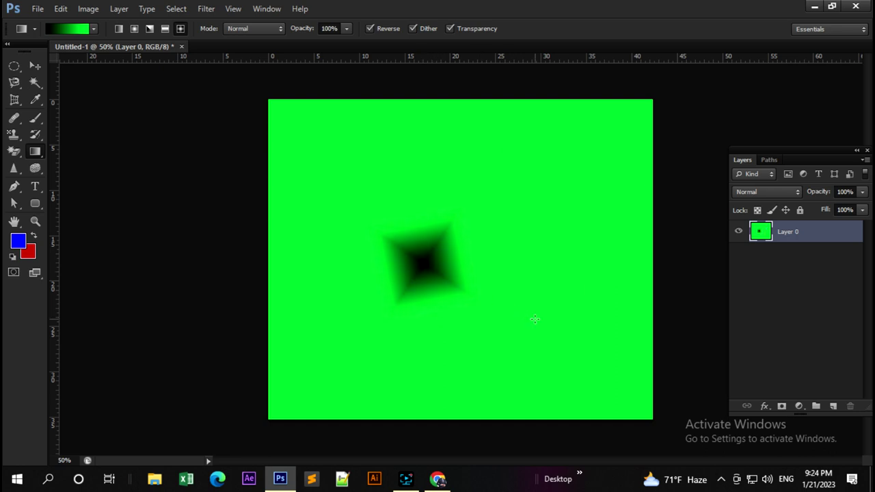
click(67, 28)
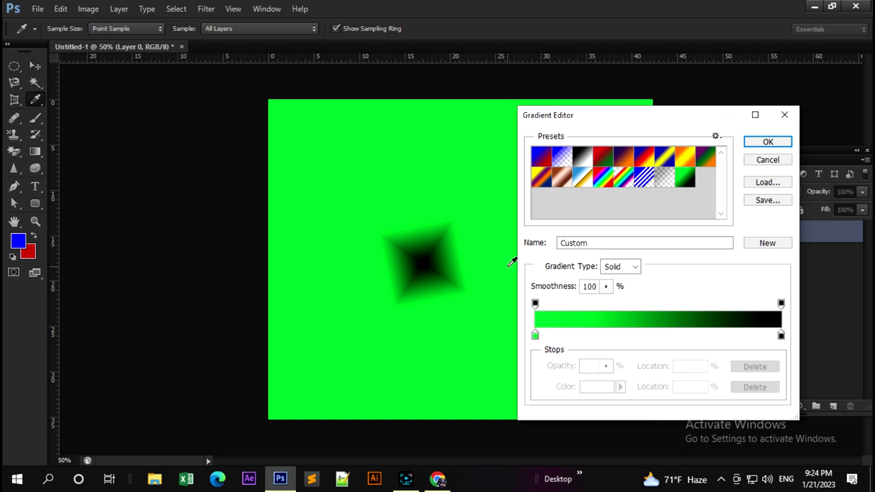
Keep the Solid gradient type and the green start stop's colour, then close the Gradient Editor
click(635, 267)
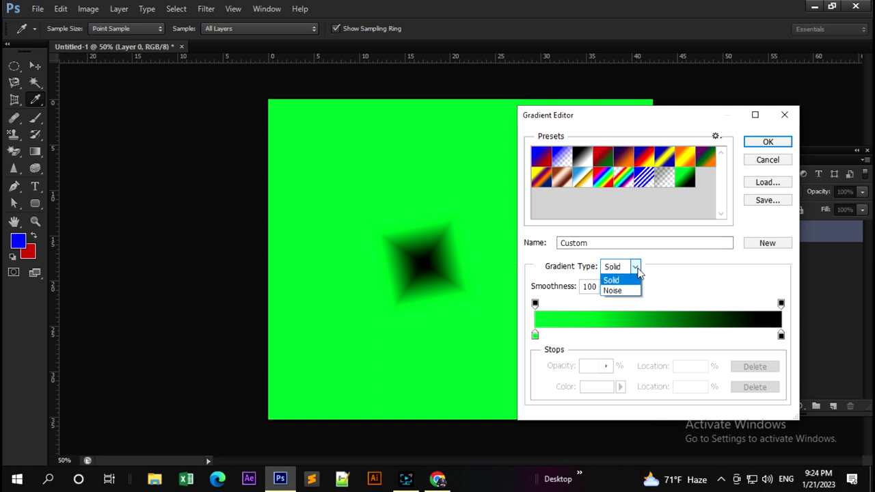
click(637, 271)
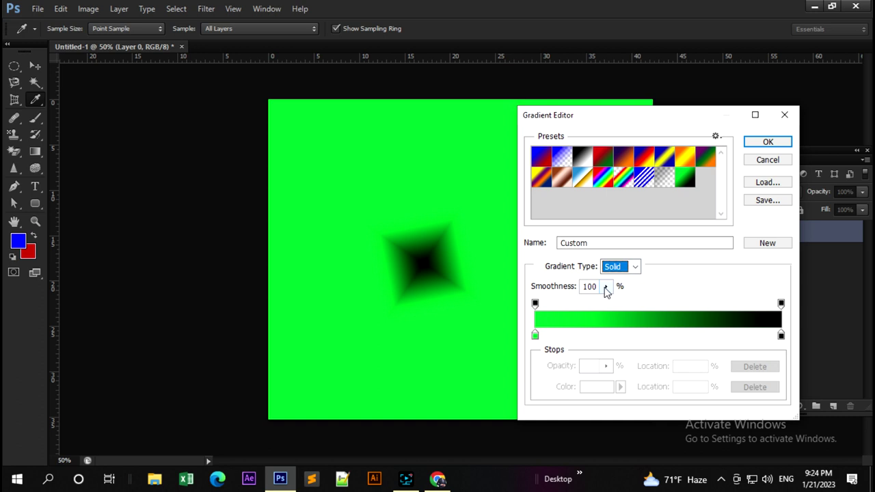
click(535, 335)
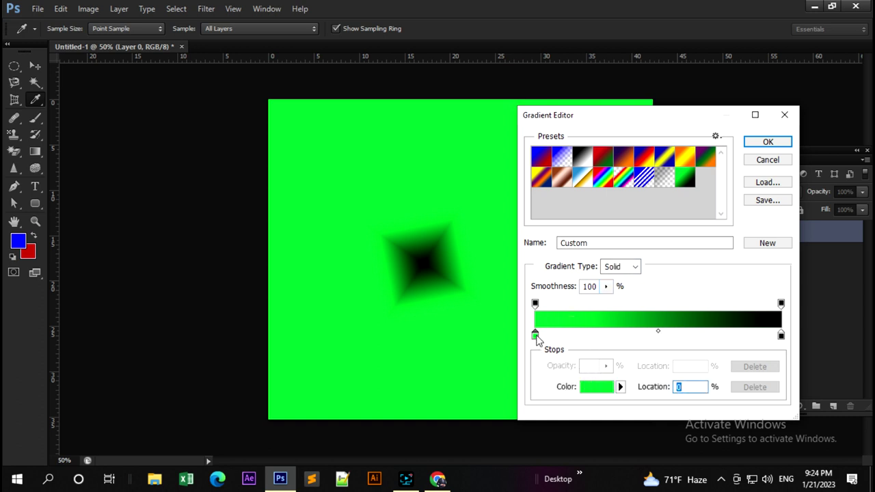
double_click(536, 335)
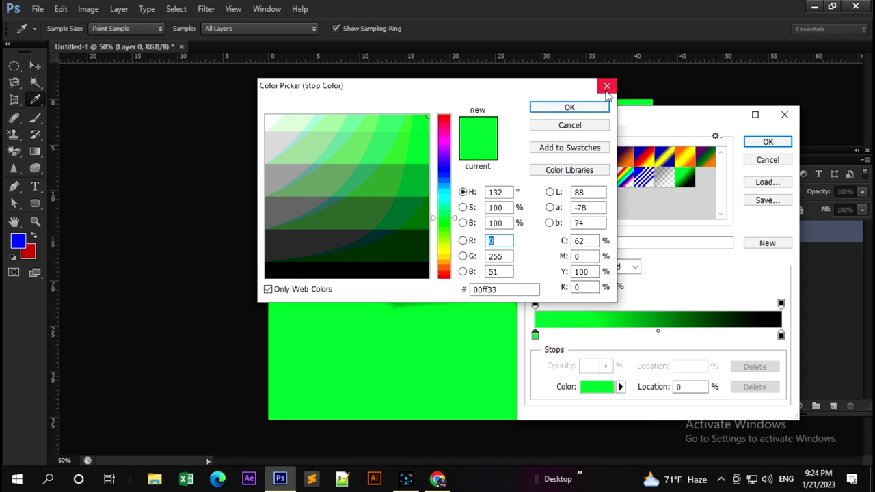
click(606, 87)
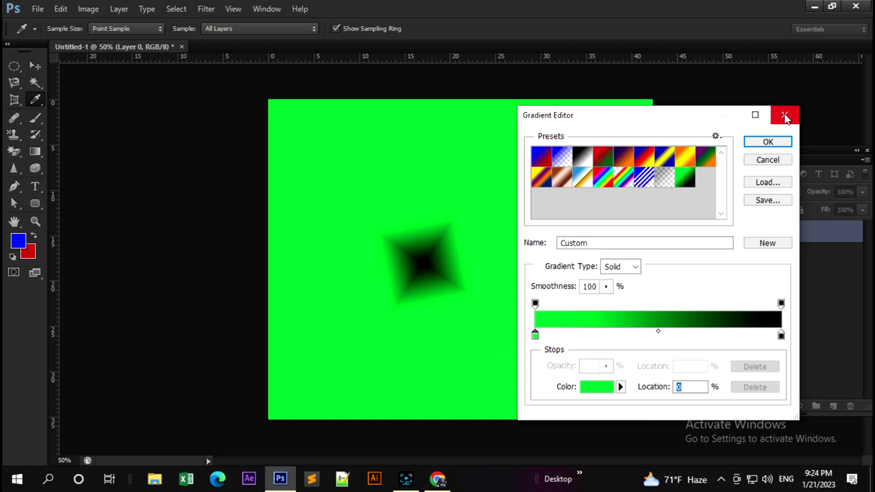
click(784, 115)
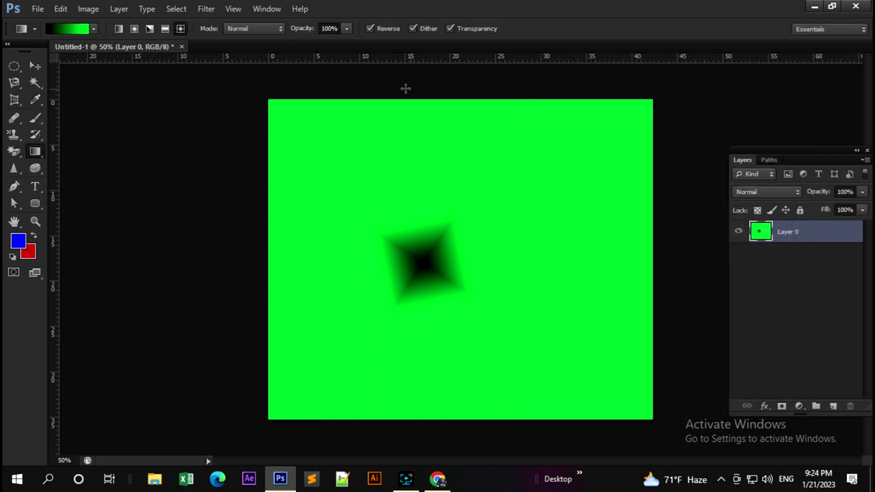
Close Untitled-1 and discard its changes without saving
click(181, 46)
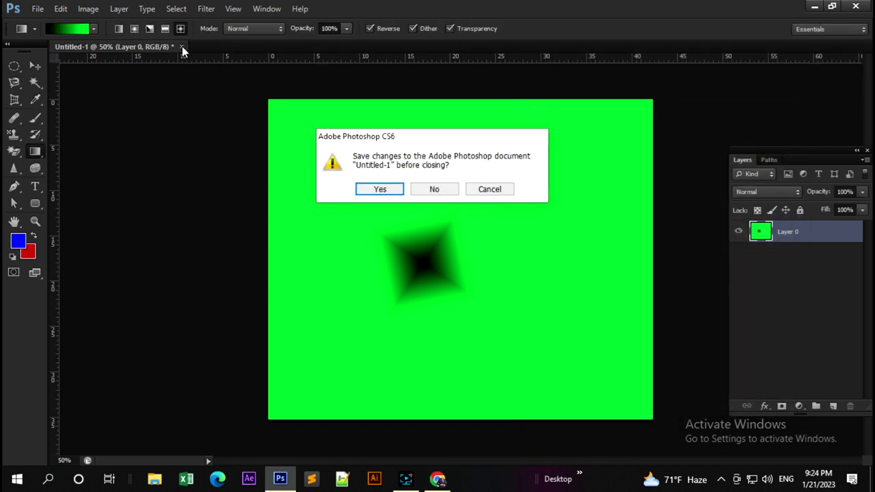
click(434, 190)
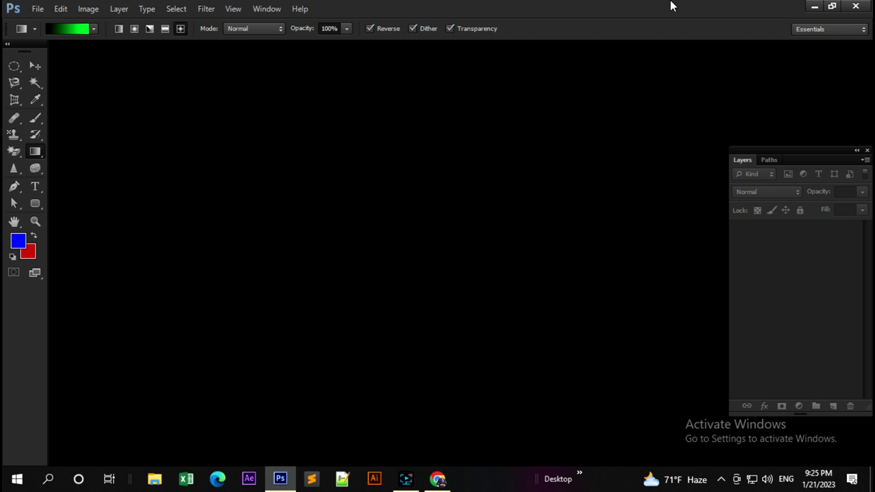
Highlight Image menu's Adjustments entry with a red screenshot box, then dismiss the menu
click(83, 8)
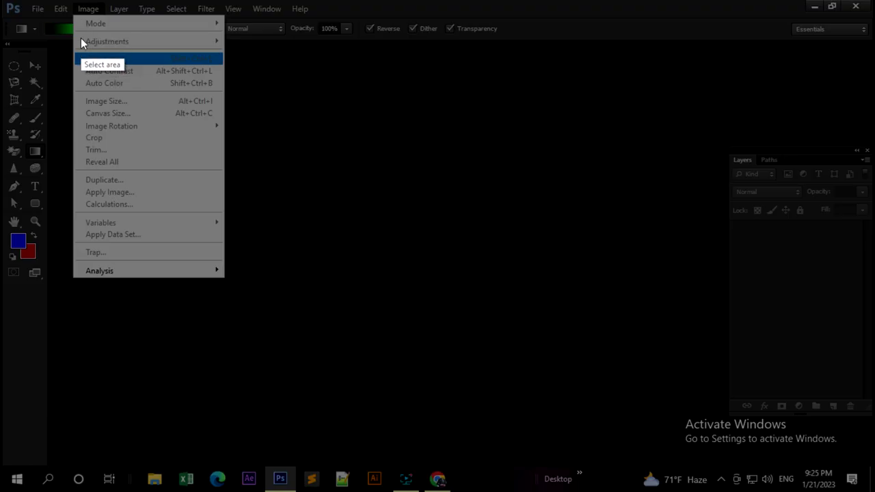
drag(83, 32, 271, 73)
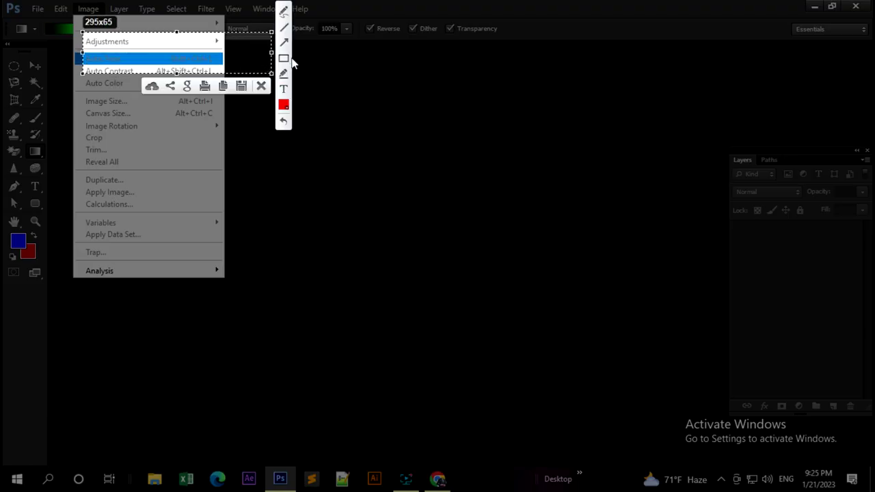
click(284, 60)
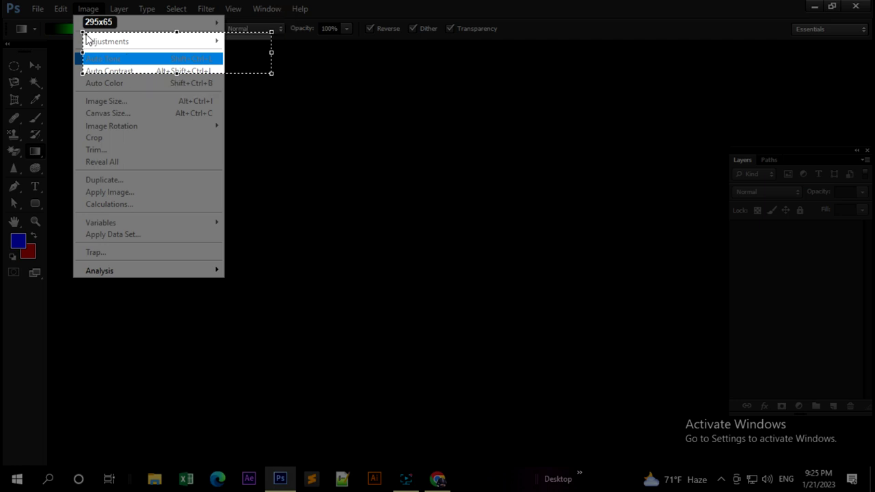
drag(84, 34, 203, 58)
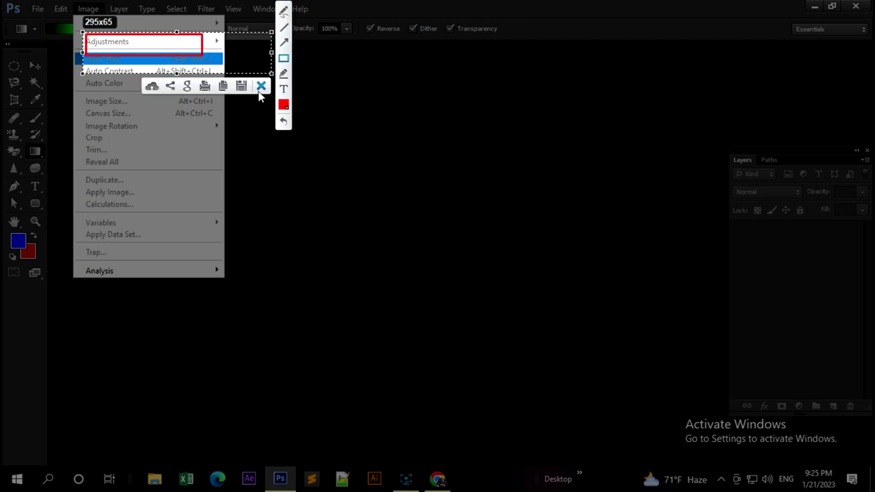
click(260, 87)
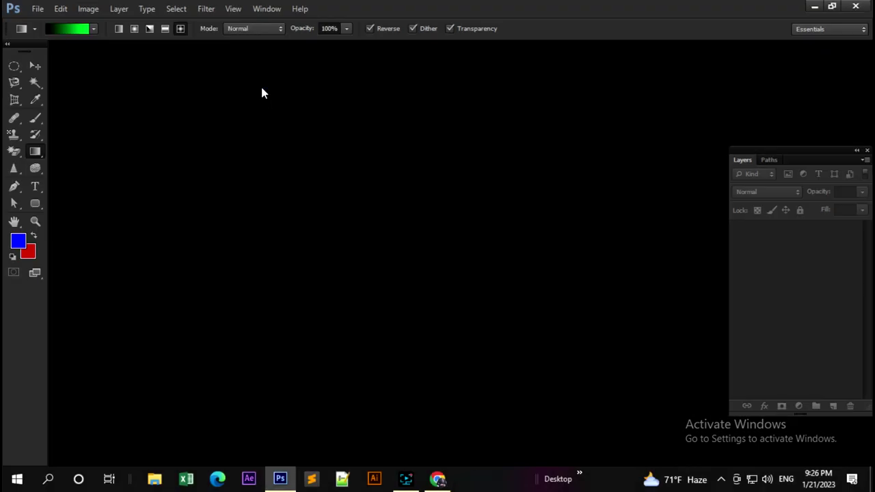
click(88, 11)
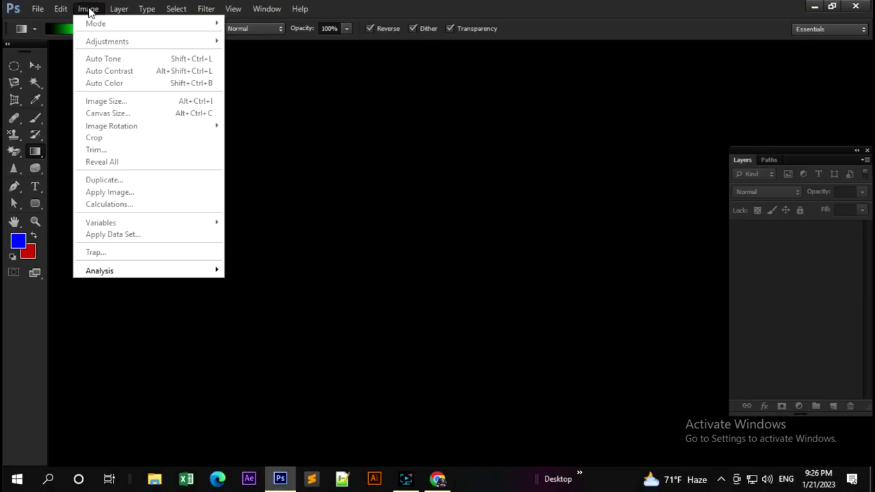
key(Escape)
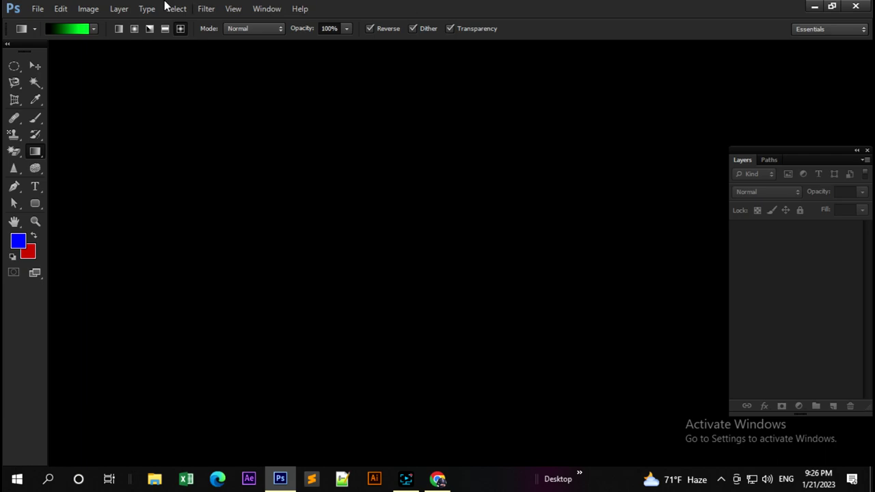
In Chrome, replace the gradient tab with a Google Images search for 'nature'
click(438, 480)
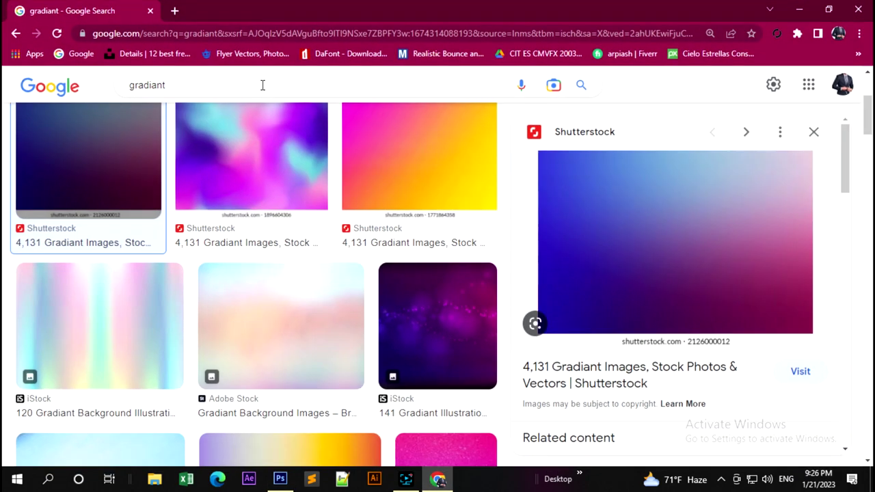
click(173, 10)
click(115, 11)
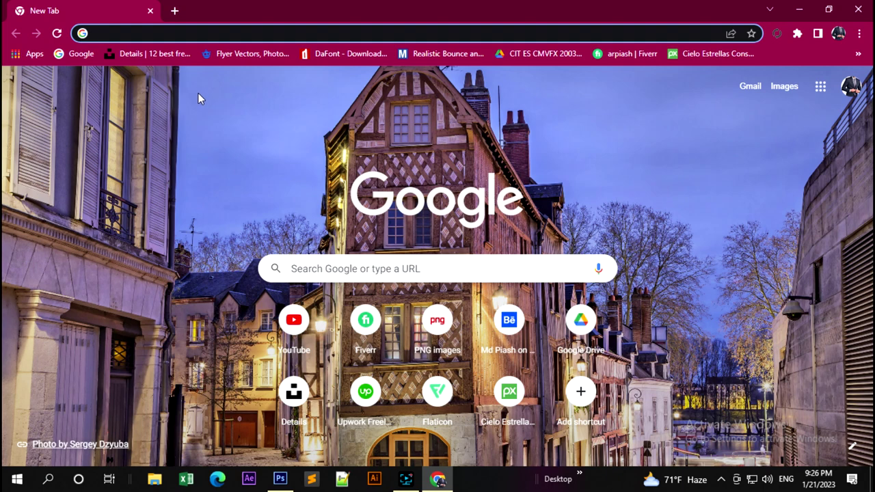
text(nature)
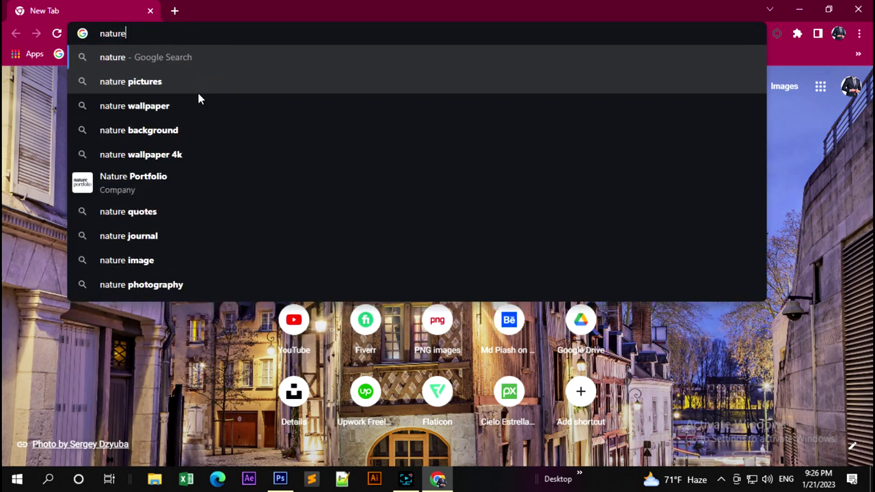
key(Return)
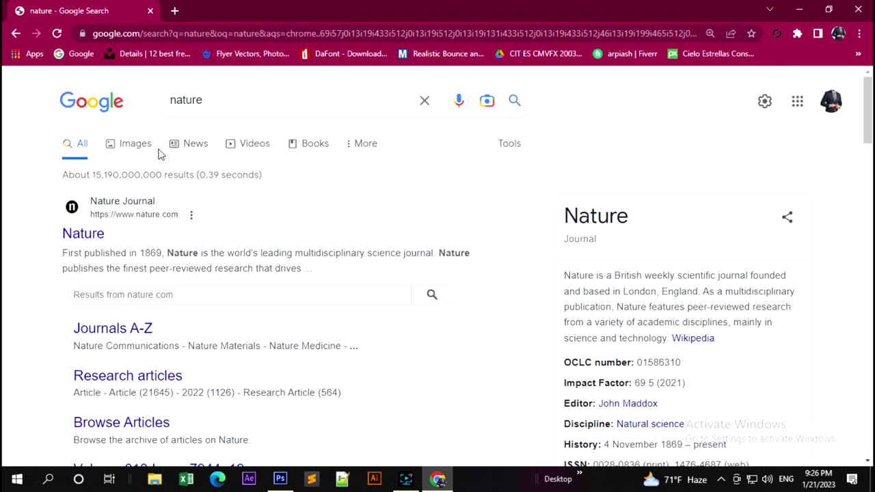
click(157, 147)
Preview the forest and Wikipedia waterfall images, cancelling the waterfall's Save image as
scroll(303, 226, down, 1)
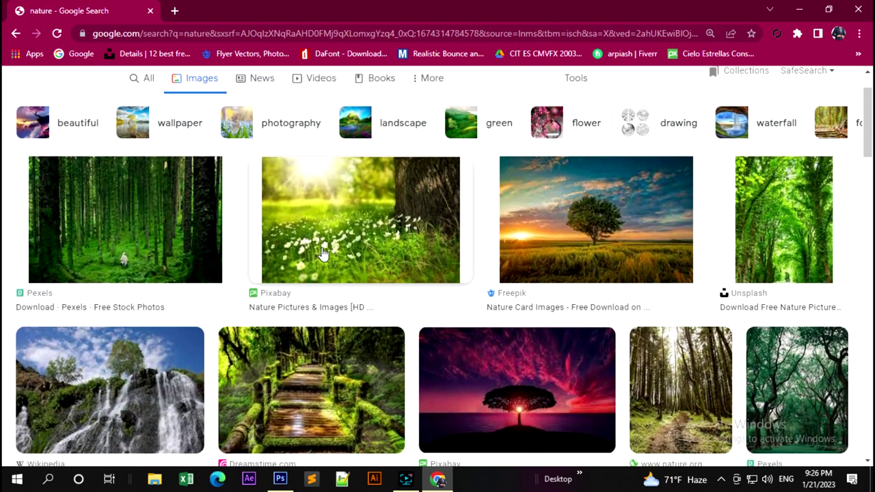
scroll(307, 239, down, 2)
scroll(337, 293, up, 2)
click(80, 234)
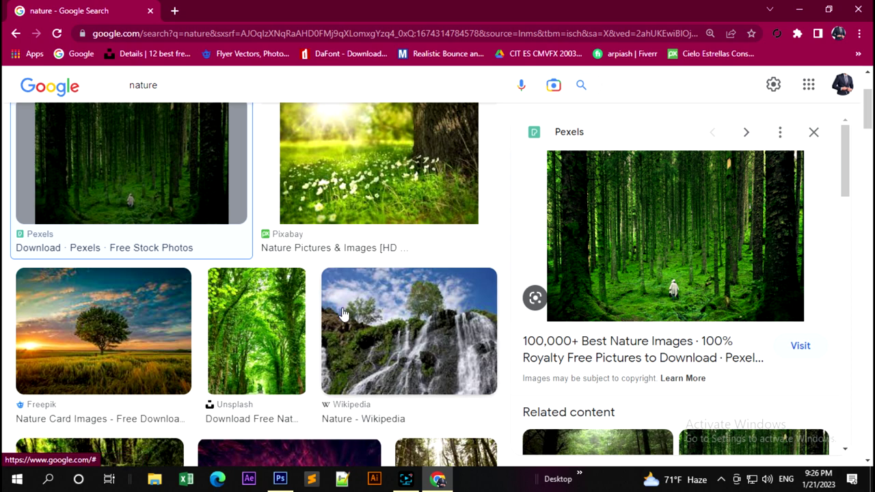
scroll(341, 304, down, 2)
click(443, 188)
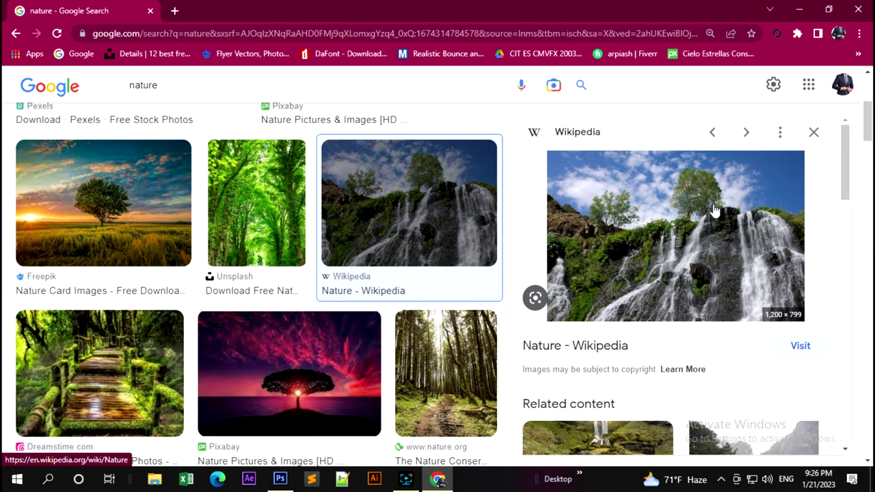
right_click(714, 210)
click(757, 343)
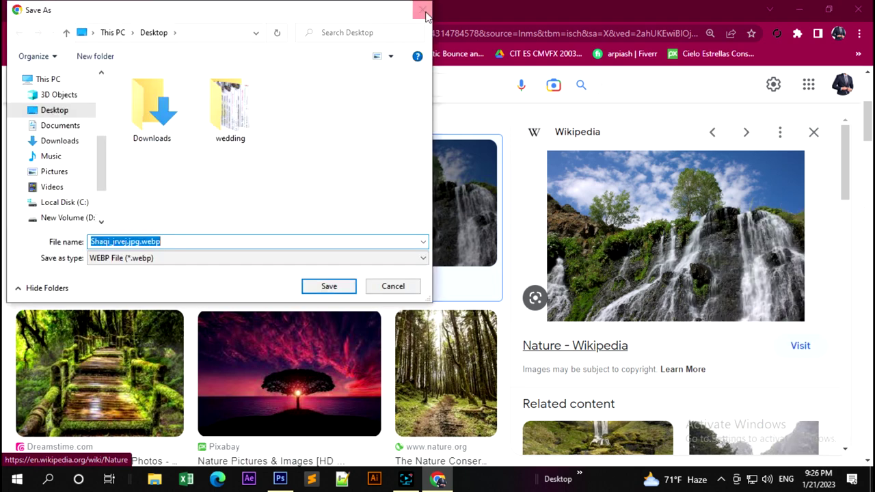
click(422, 10)
Preview the Canada mountain lake and CN Traveller lakeside images, cancelling the lakeside save
scroll(310, 326, down, 2)
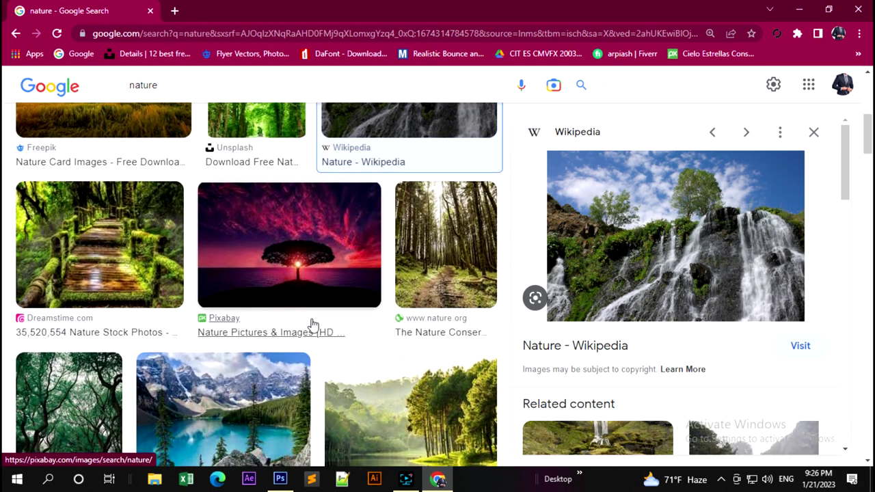
scroll(308, 327, down, 2)
click(232, 293)
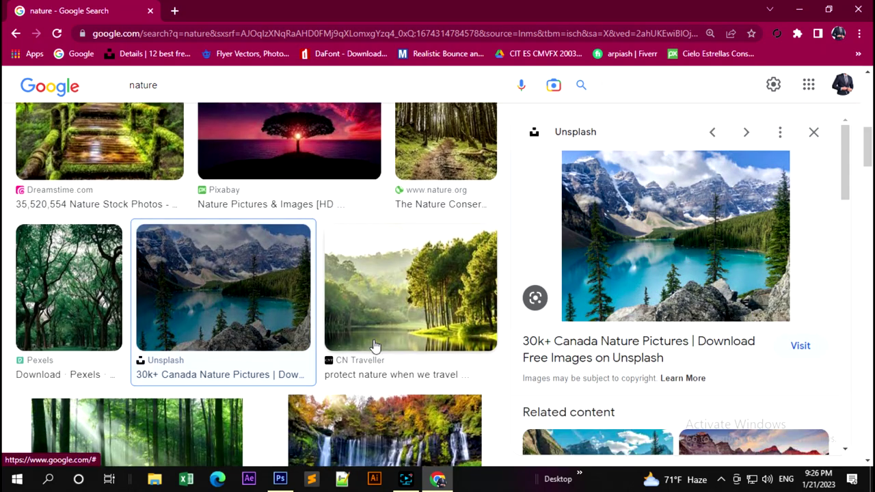
scroll(375, 347, down, 2)
scroll(374, 347, up, 1)
click(404, 277)
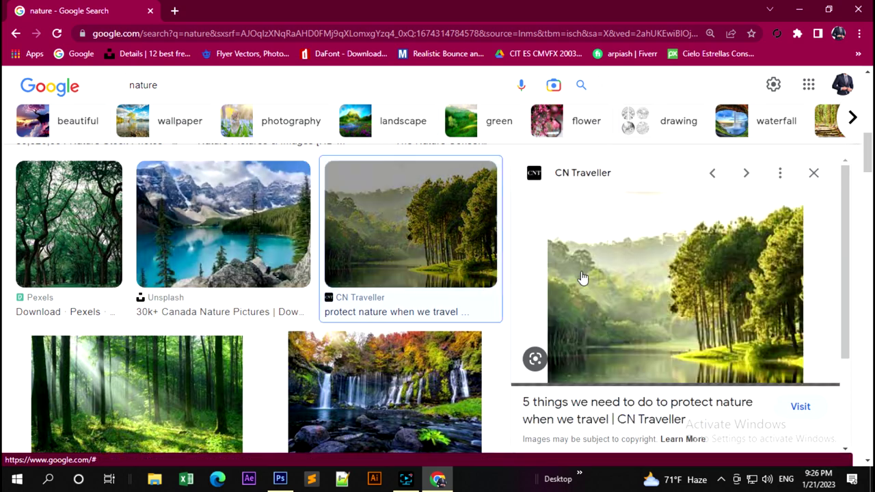
scroll(677, 280, up, 1)
right_click(678, 280)
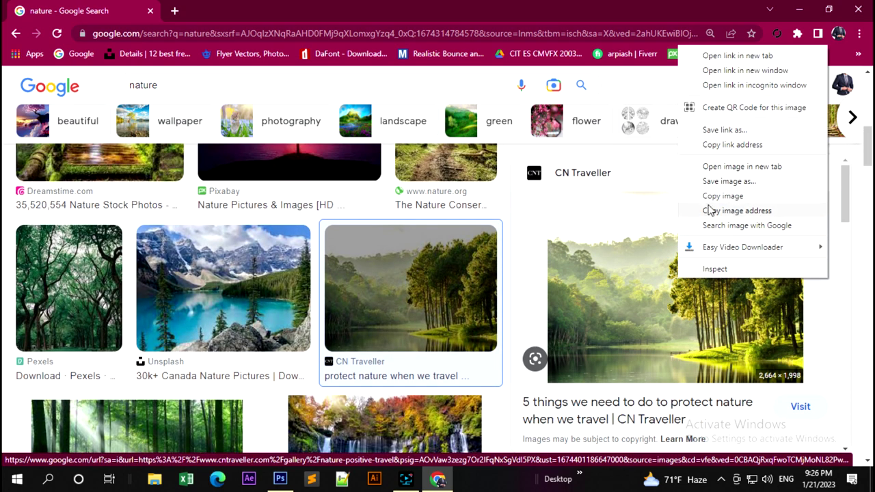
click(721, 185)
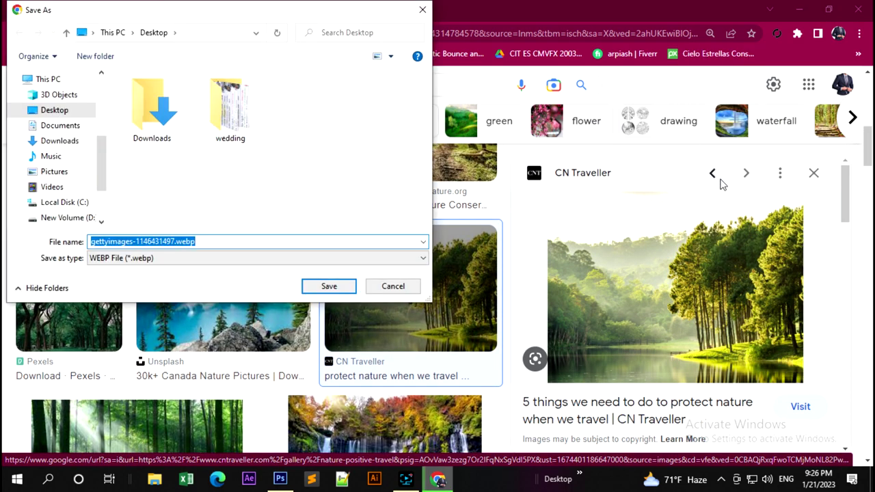
click(422, 9)
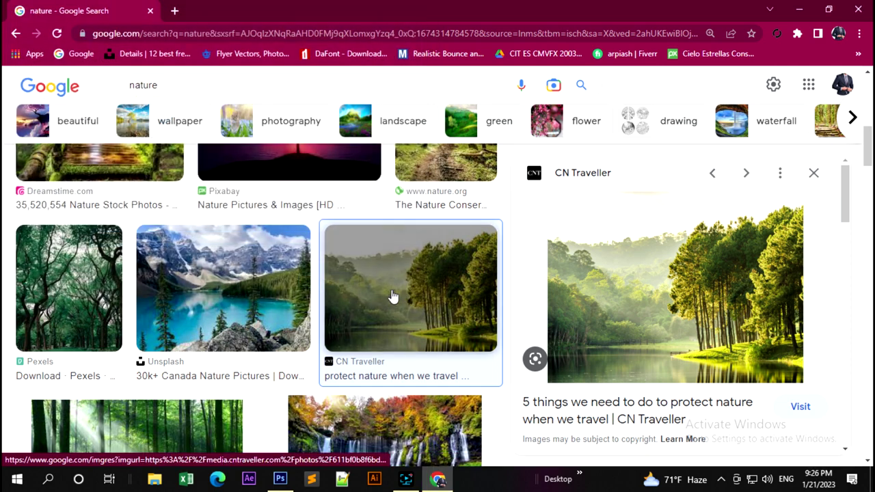
click(180, 85)
Search 'nature image' and preview the Wikipedia waterfall again, dismissing its save prompt
text(ima)
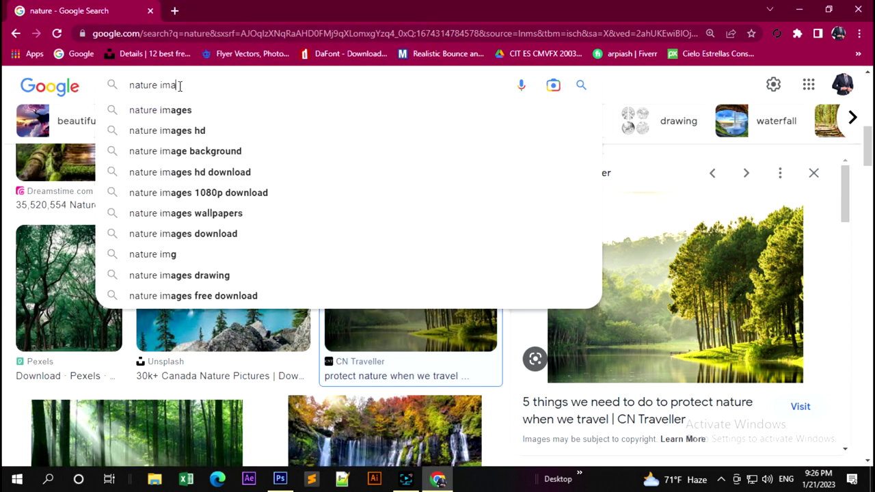
text(ge)
key(Return)
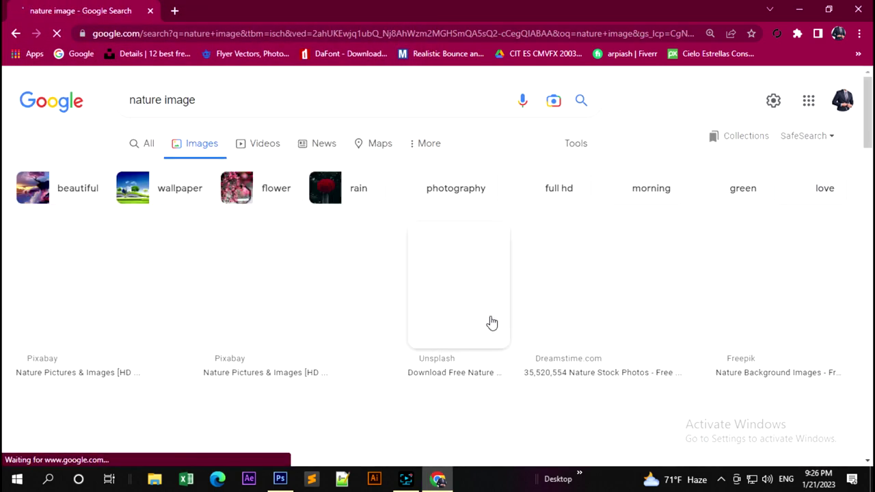
scroll(570, 343, down, 4)
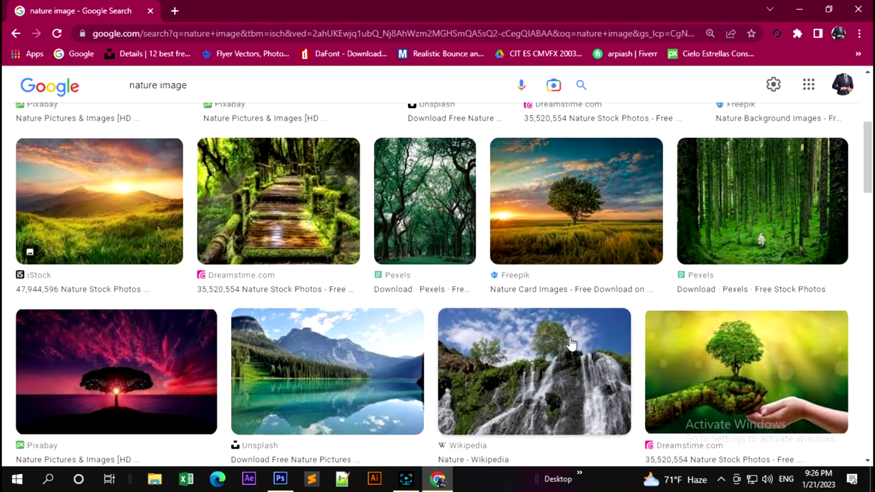
scroll(570, 328, down, 1)
click(568, 303)
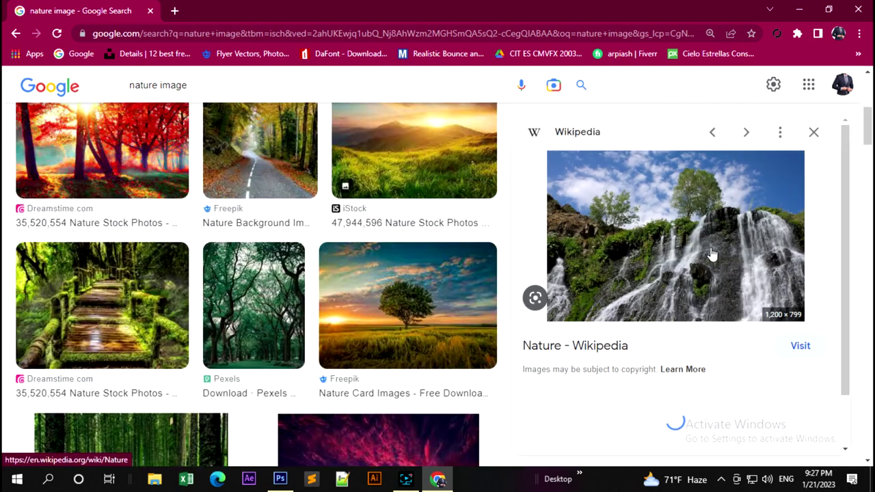
right_click(711, 253)
click(743, 154)
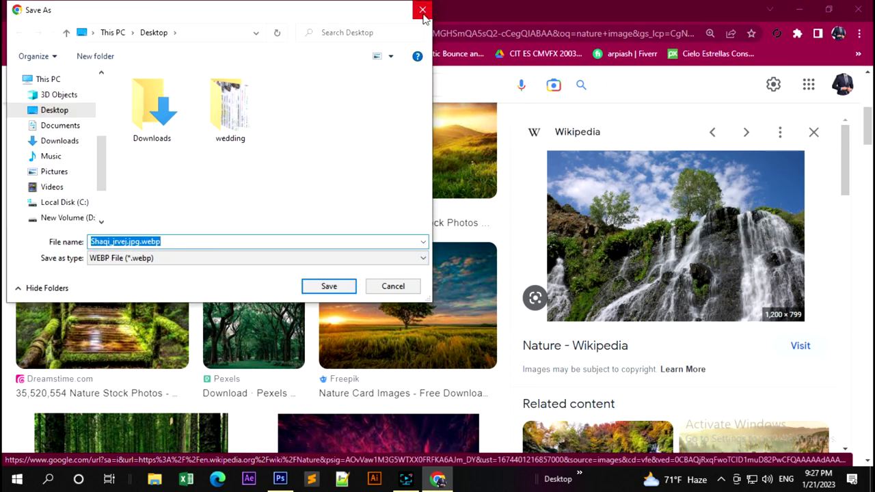
click(424, 11)
Save the Unsplash mountain lake photo to the Desktop and close the photo viewer
scroll(404, 341, down, 1)
scroll(406, 341, down, 2)
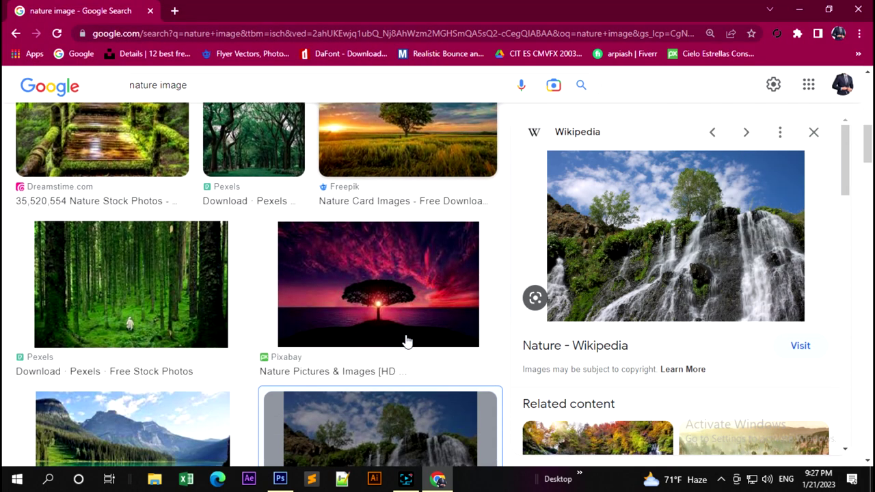
scroll(471, 341, down, 3)
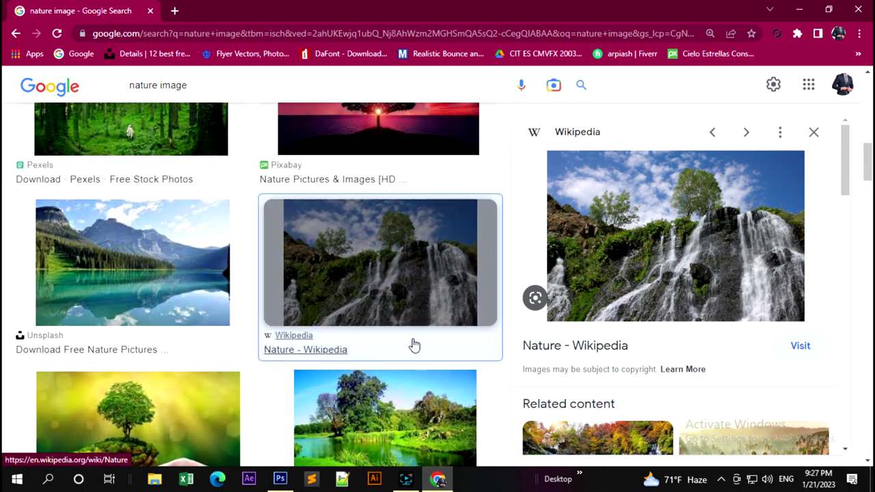
click(193, 293)
right_click(690, 217)
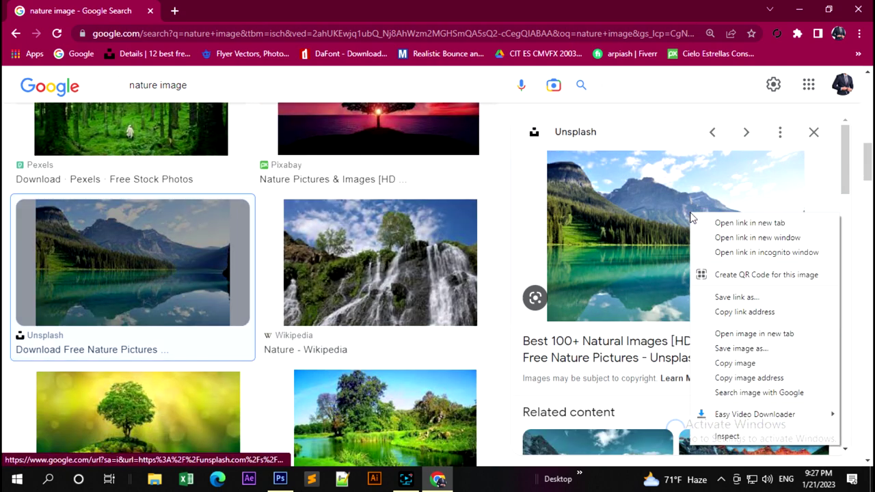
click(727, 349)
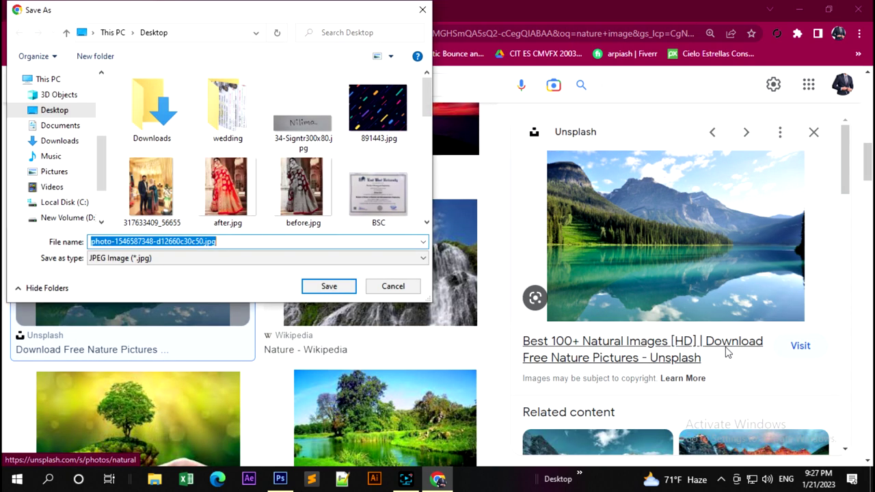
click(59, 113)
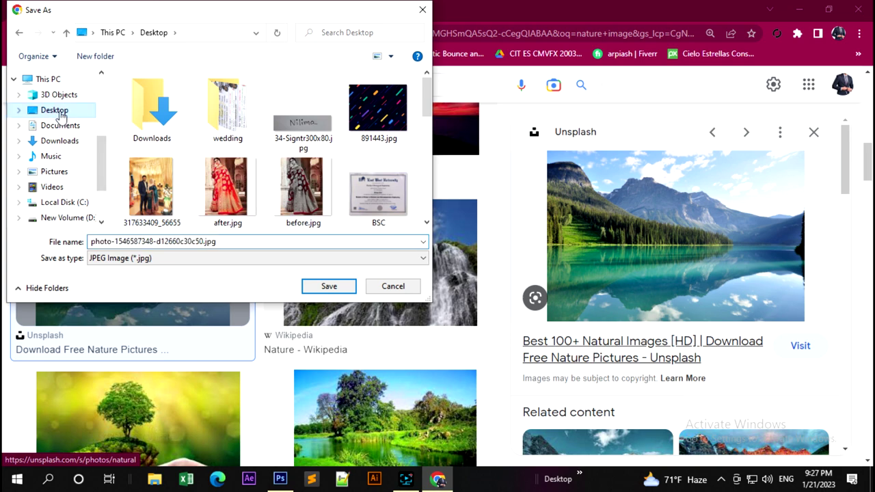
click(327, 287)
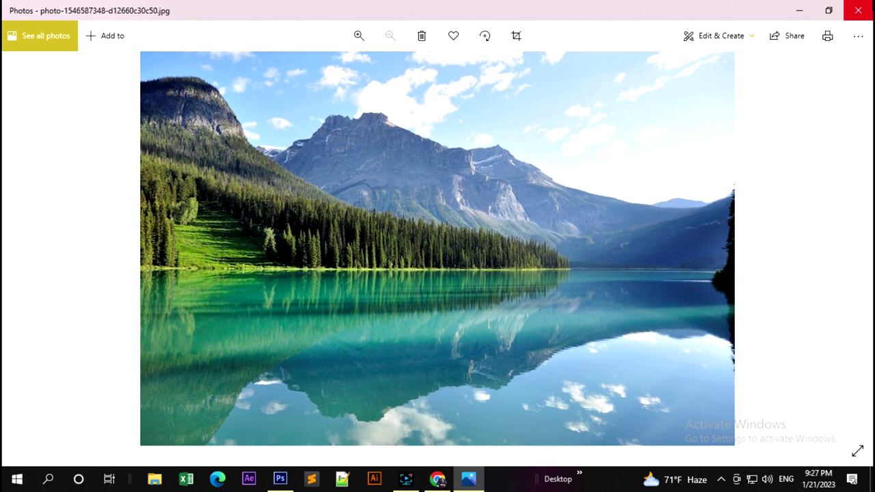
key(alt+F4)
Save the Images Canada lake photo to the Desktop as images.jpg and close its viewer
scroll(656, 366, down, 3)
scroll(658, 367, down, 3)
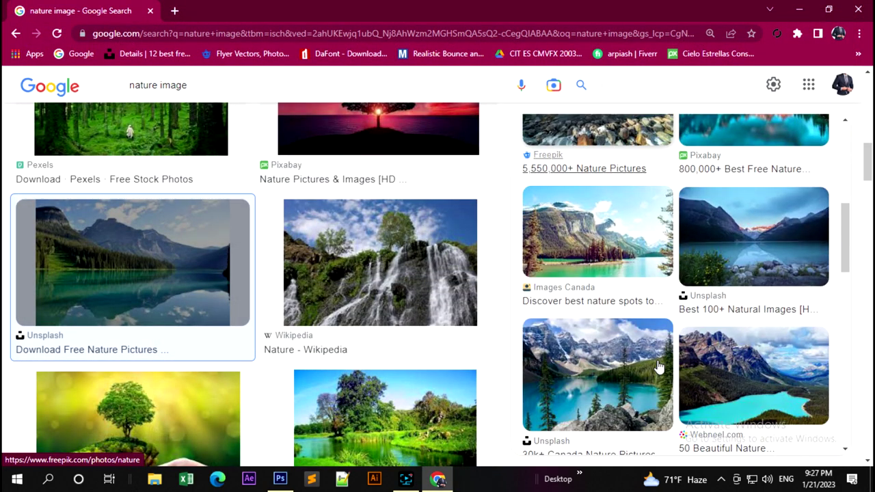
click(601, 235)
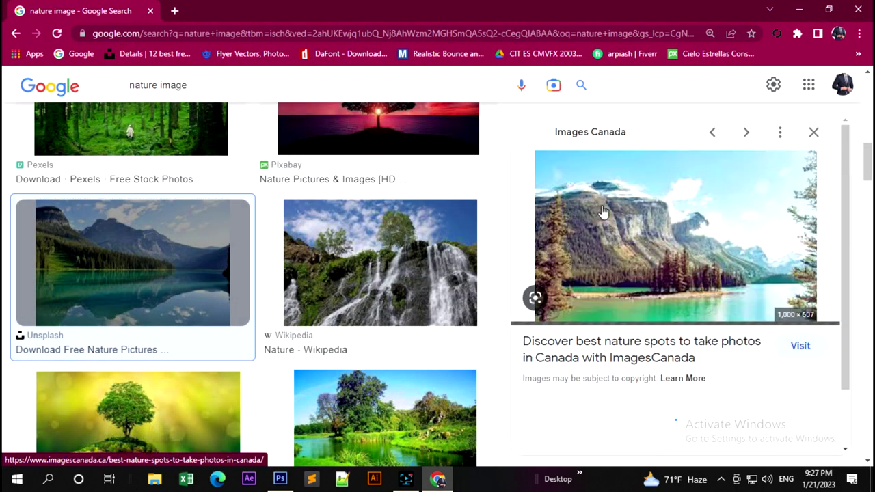
right_click(654, 236)
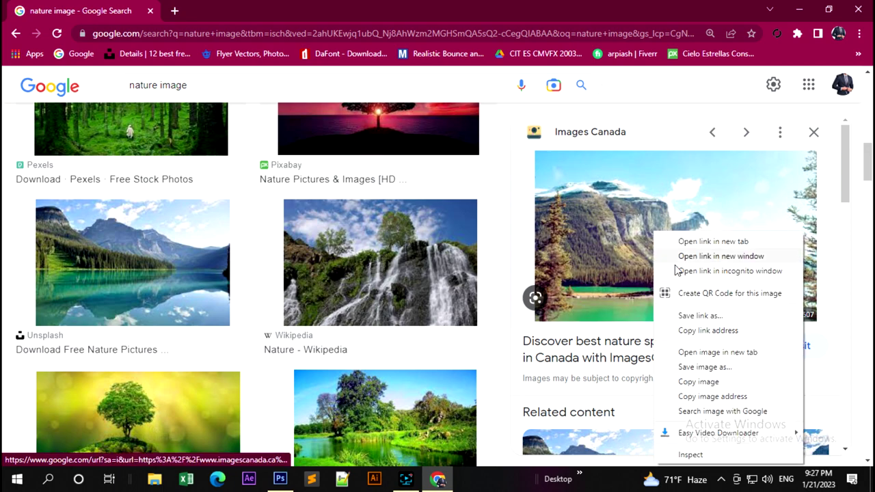
click(690, 363)
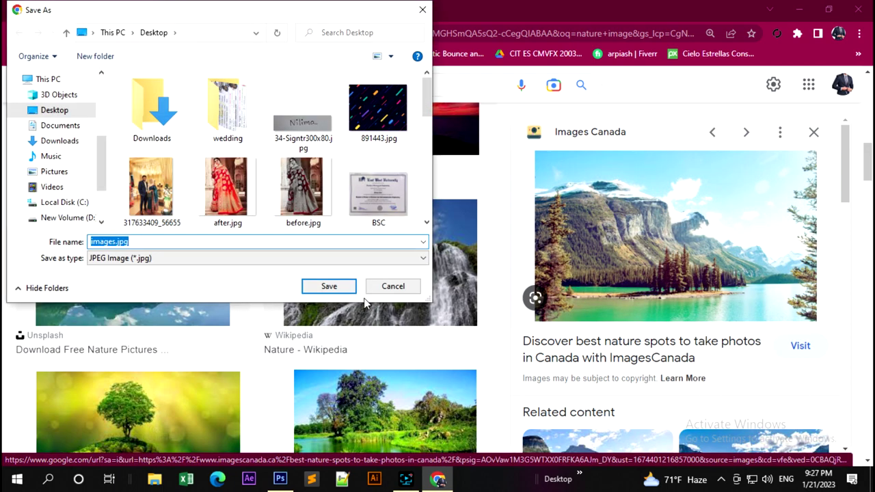
click(328, 287)
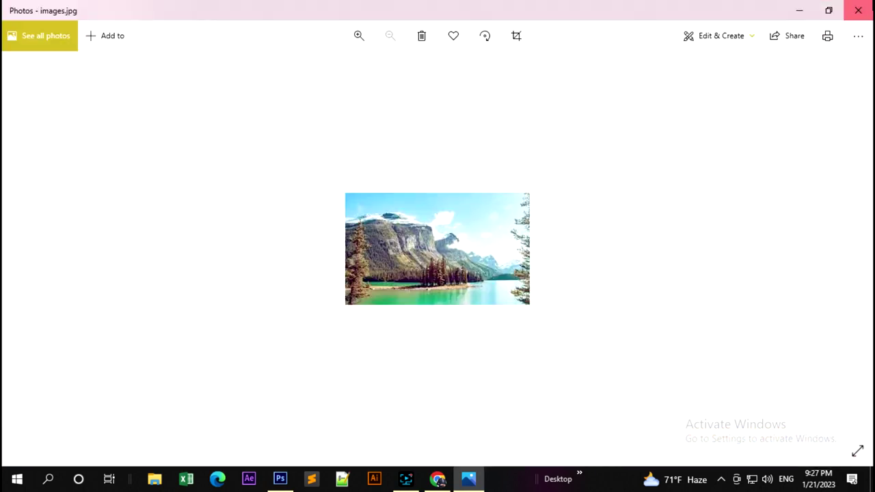
click(857, 10)
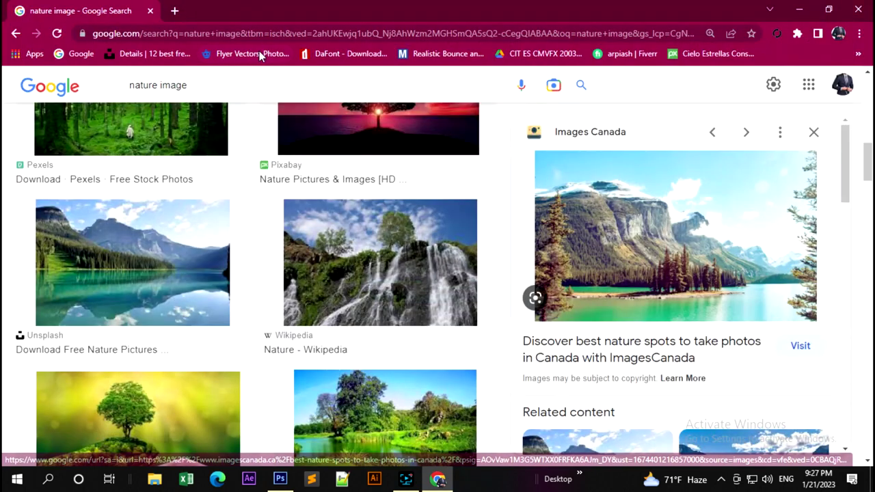
drag(194, 84, 106, 97)
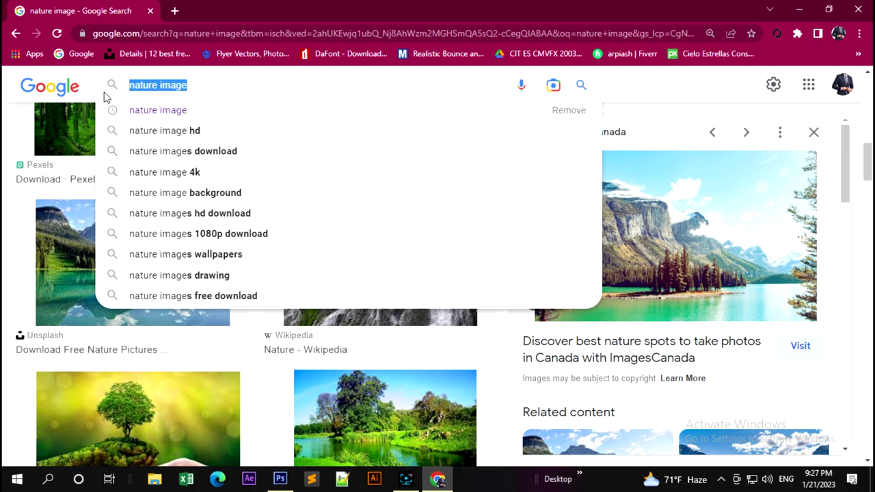
Search images for 'face women', open the Freepik side-view portrait page, then return to results
text(f)
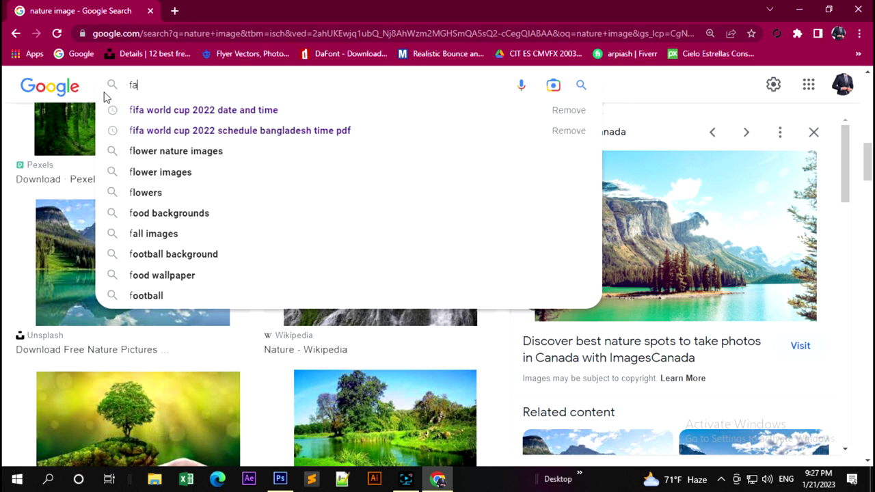
text(a)
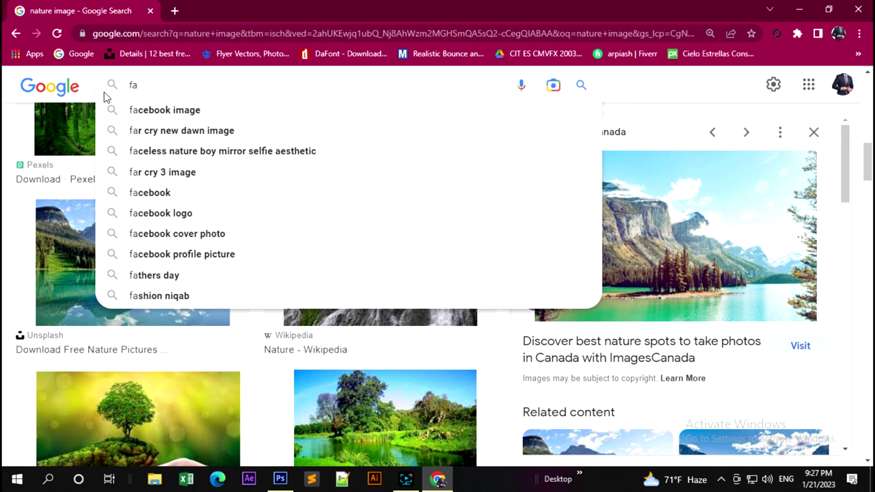
text(ce wome)
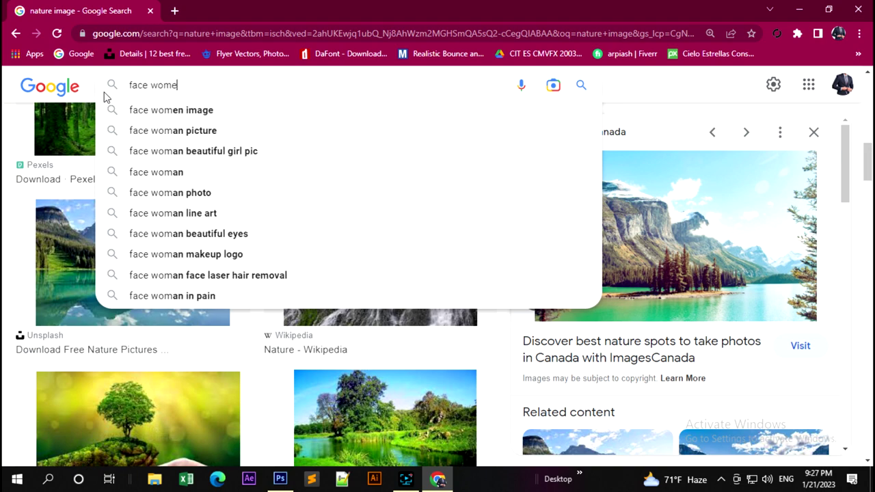
text(n)
key(Return)
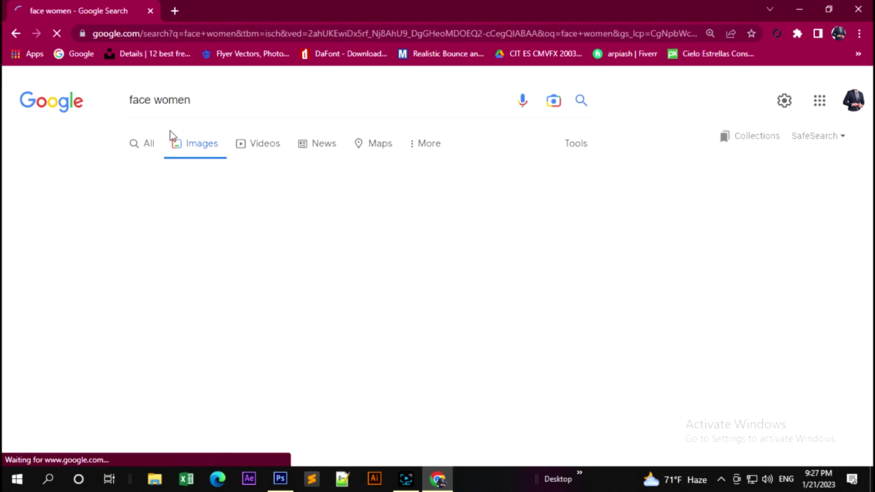
scroll(303, 273, down, 1)
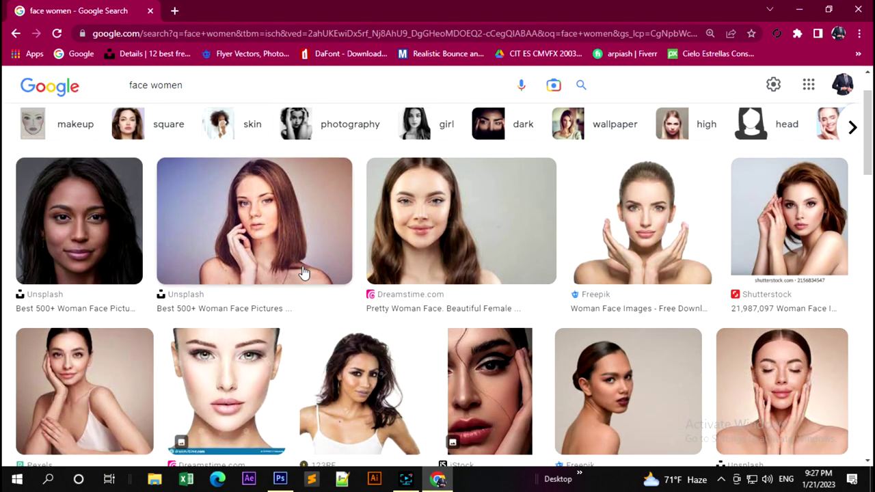
scroll(304, 273, down, 1)
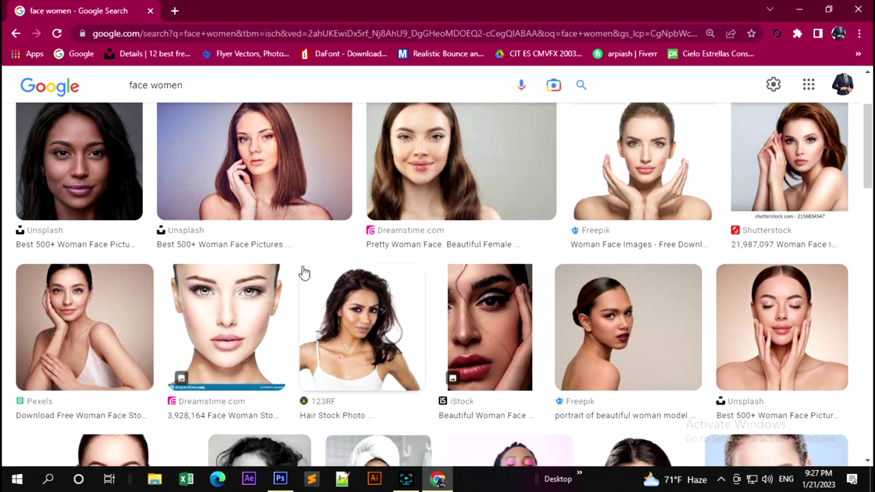
click(629, 286)
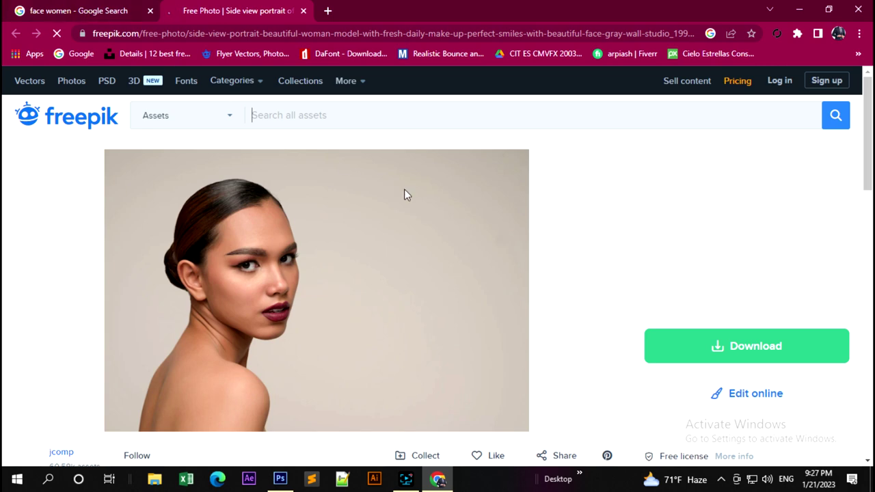
click(721, 349)
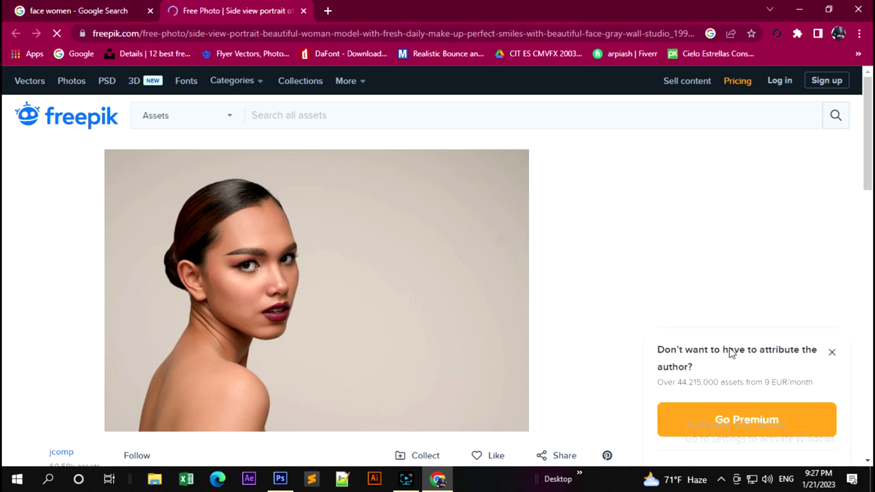
click(127, 10)
Start saving the Freepik webp and Shutterstock portraits, cancelling both saves
right_click(697, 210)
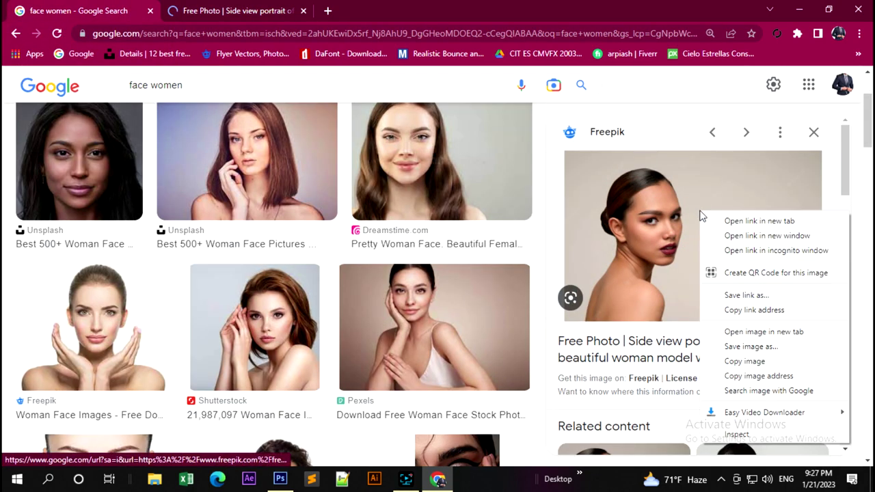
click(771, 347)
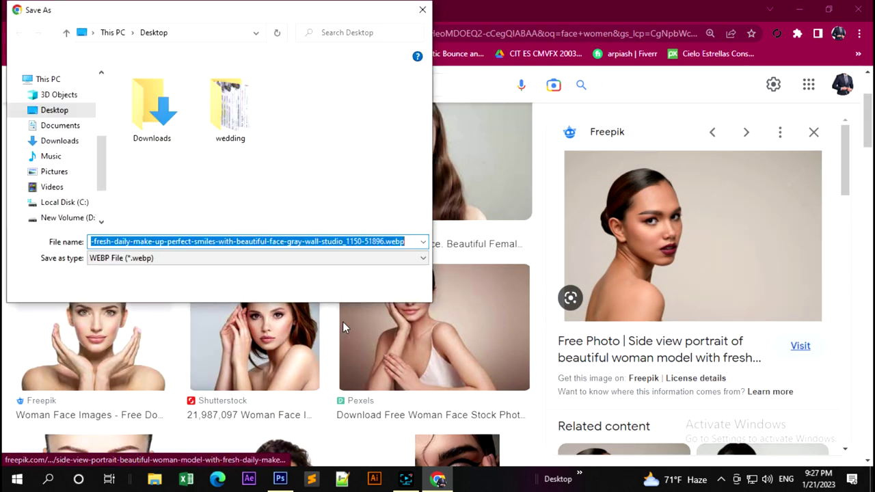
key(Return)
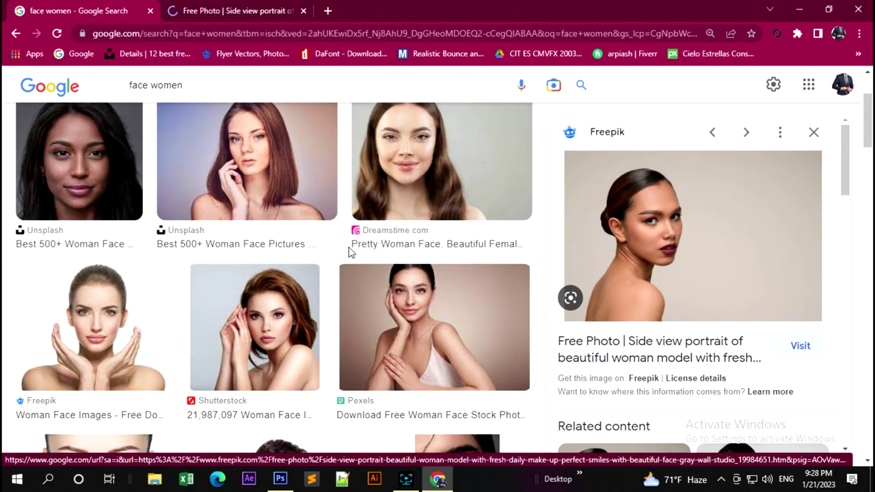
scroll(358, 287, down, 3)
click(270, 117)
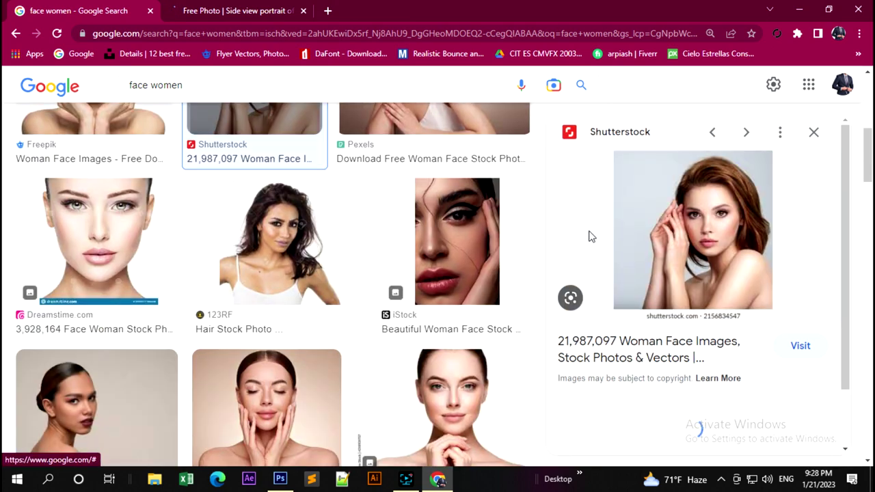
right_click(660, 227)
click(710, 358)
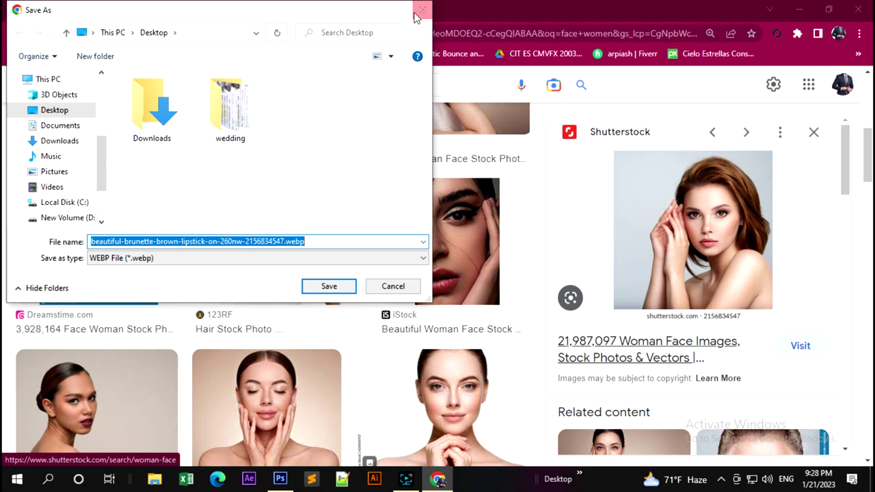
click(422, 10)
Search 'face women jepg', save the Pexels woman portrait, and close its viewer
click(237, 85)
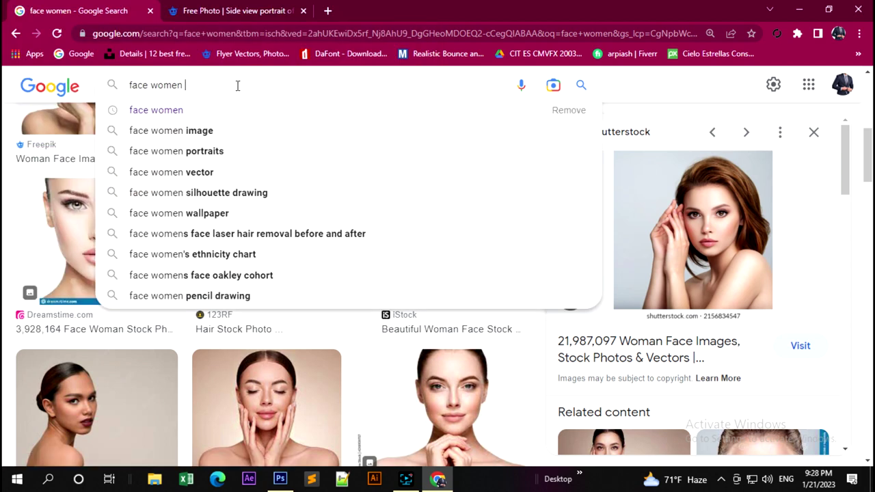
text(jepg)
key(Return)
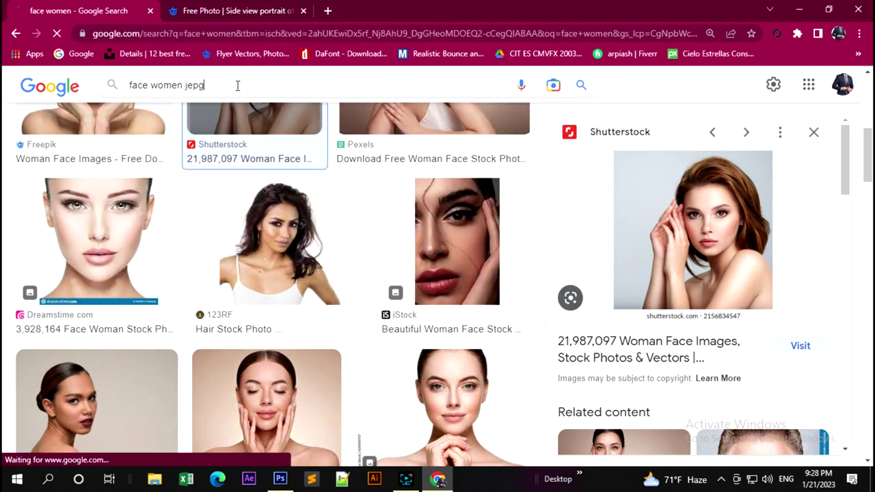
scroll(511, 307, down, 1)
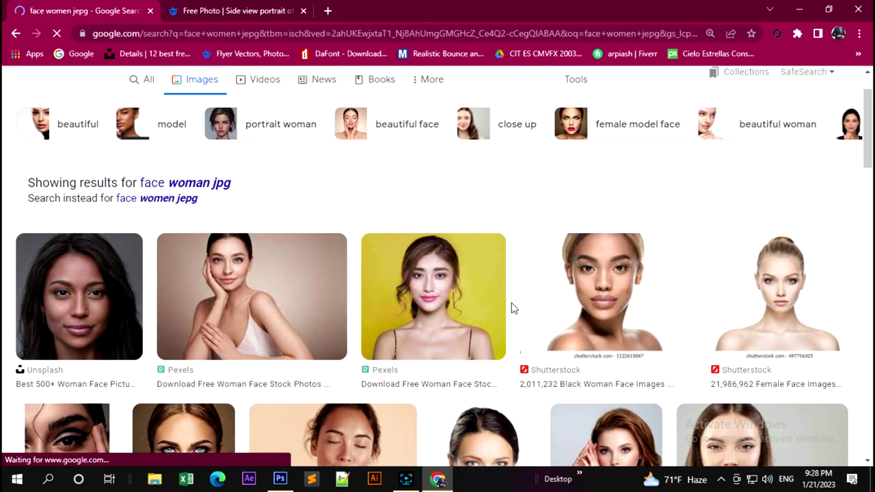
click(276, 310)
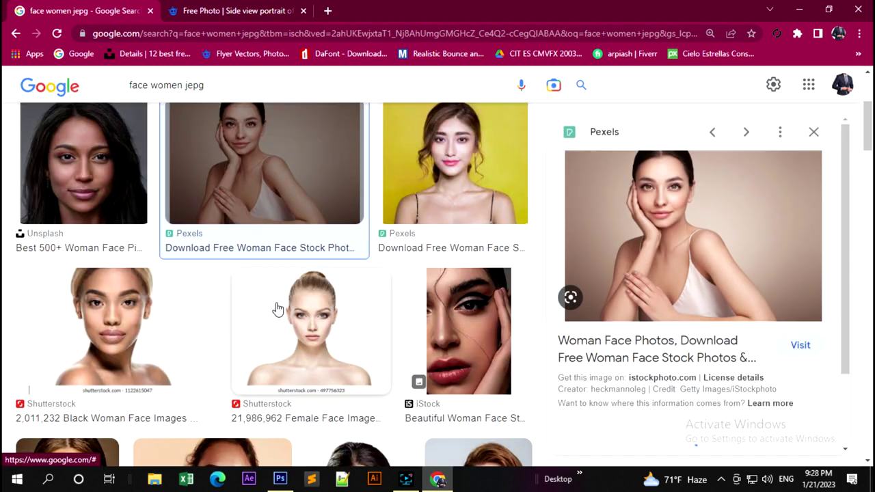
right_click(752, 233)
click(774, 365)
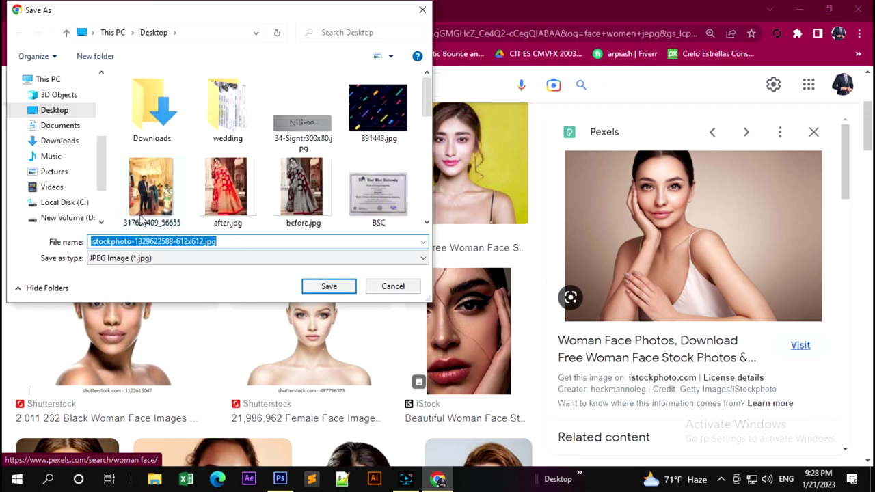
click(344, 288)
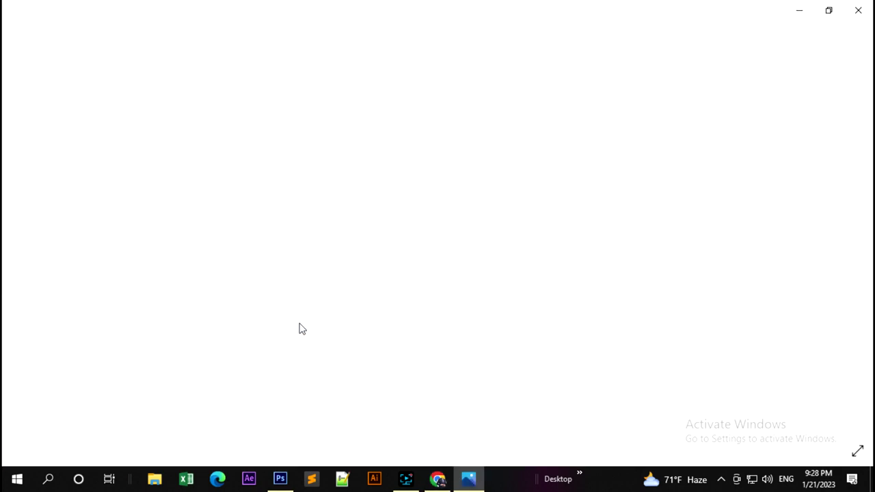
key(alt+F4)
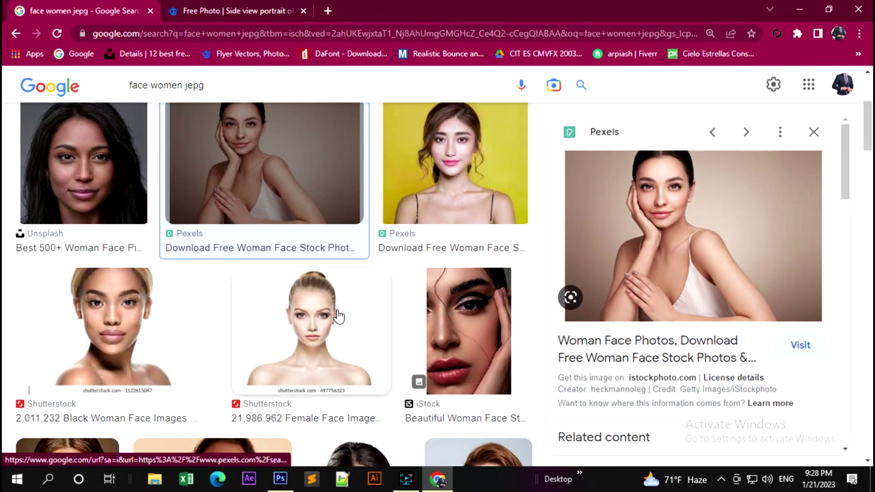
Preview the Shutterstock female face result and cancel saving it
click(321, 321)
right_click(700, 224)
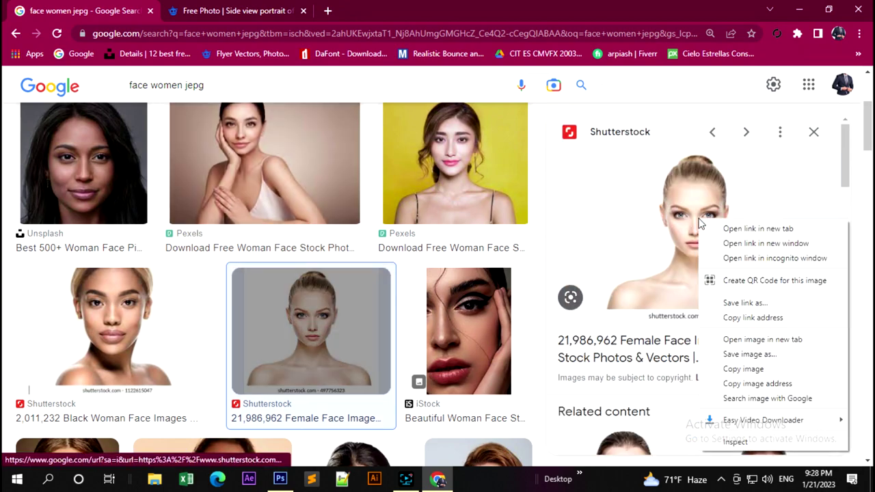
click(754, 356)
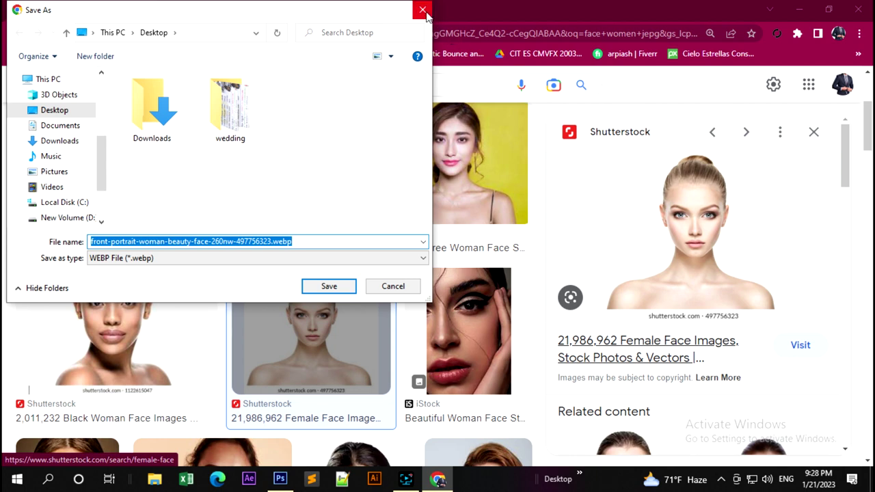
click(423, 10)
Save the yellow-background Pexels portrait to the Desktop as download (1).jpg, then close Chrome
click(477, 195)
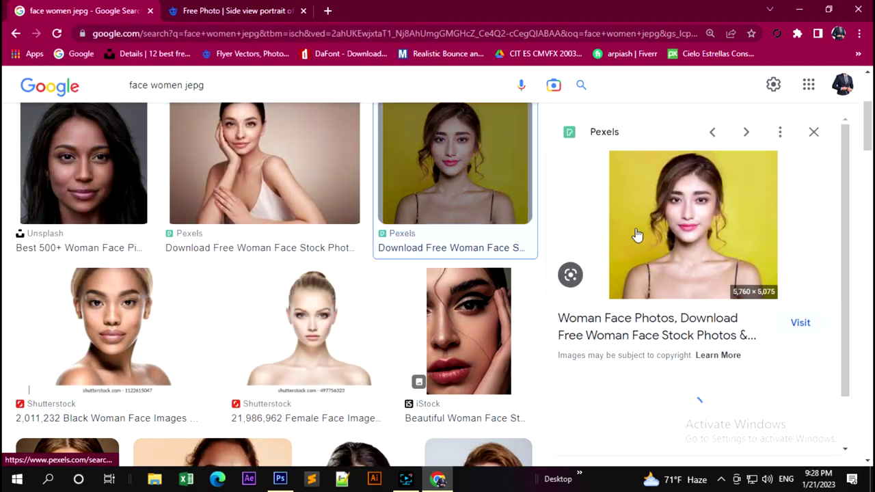
right_click(682, 220)
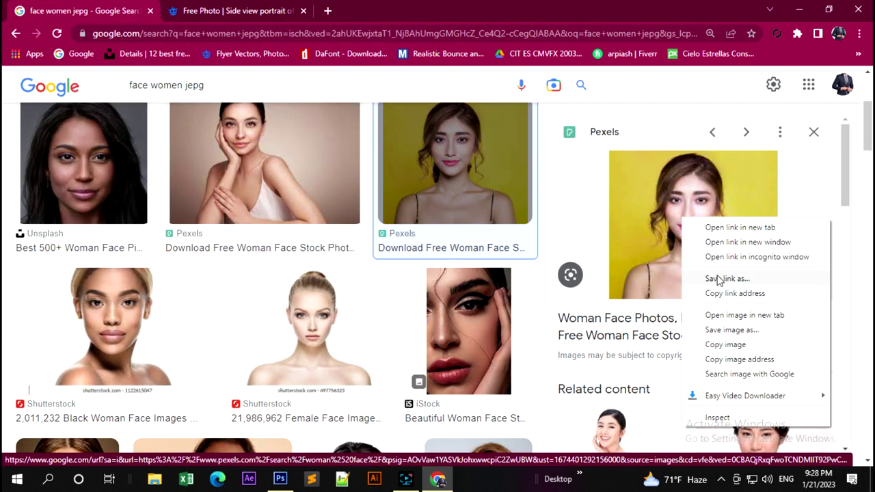
click(730, 330)
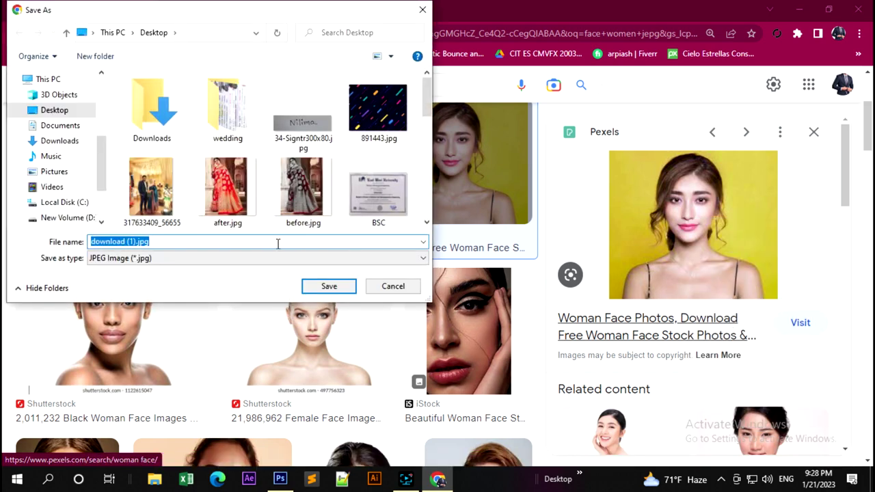
click(53, 110)
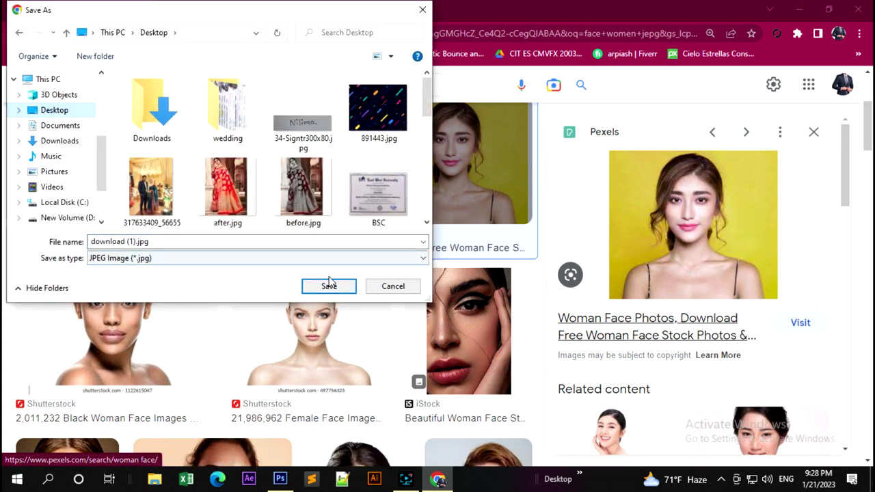
click(329, 286)
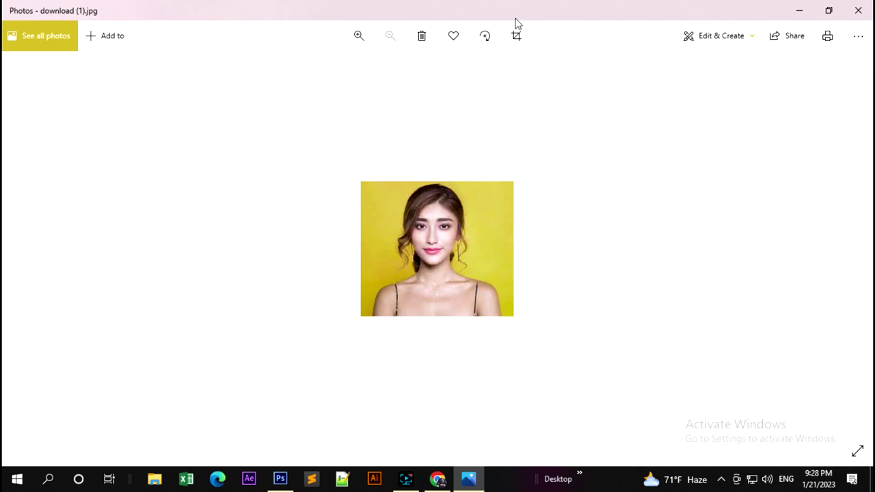
click(858, 10)
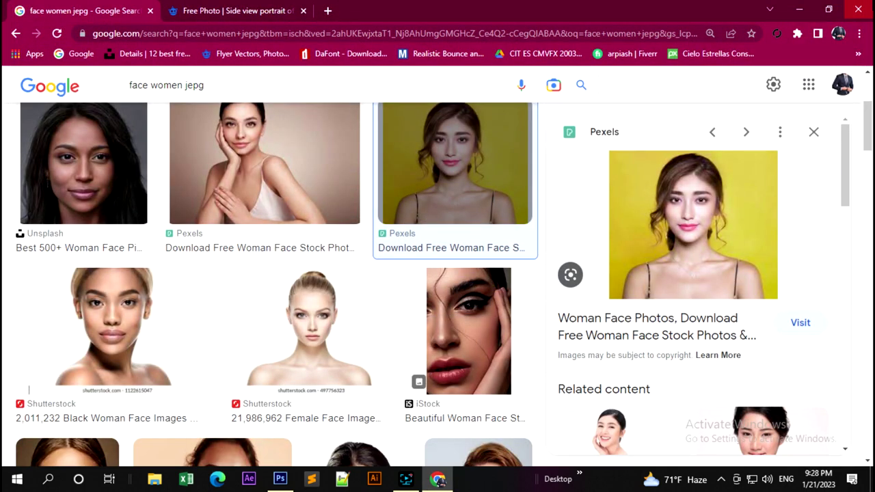
click(857, 9)
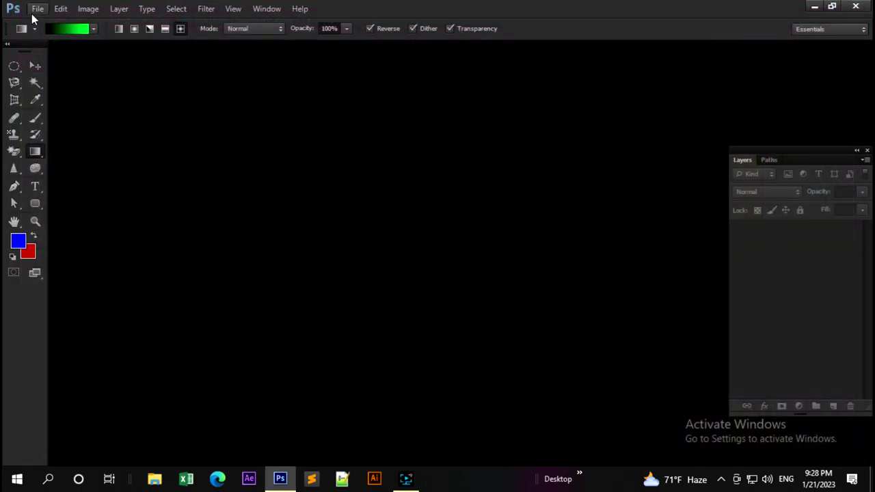
click(31, 14)
click(48, 33)
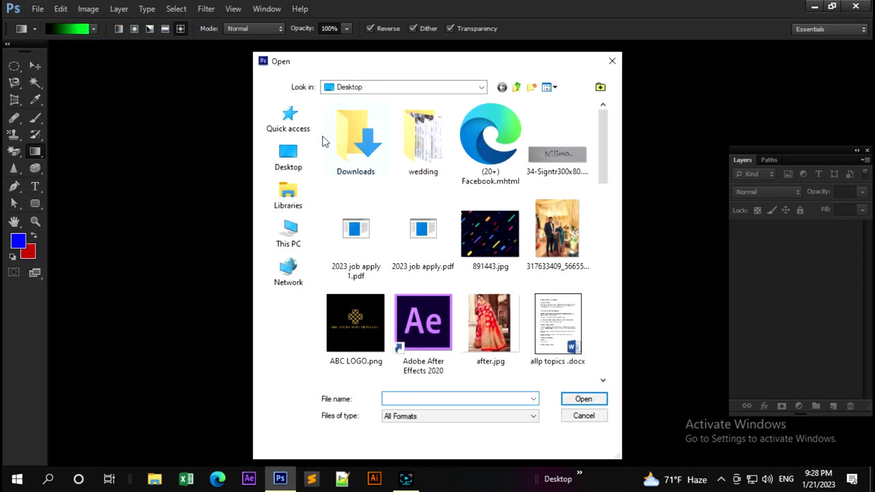
click(298, 156)
scroll(516, 277, down, 5)
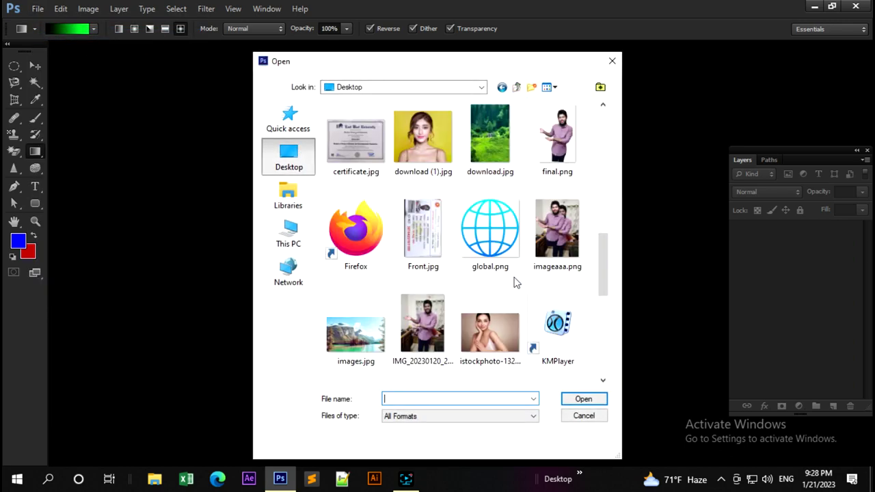
scroll(519, 280, down, 5)
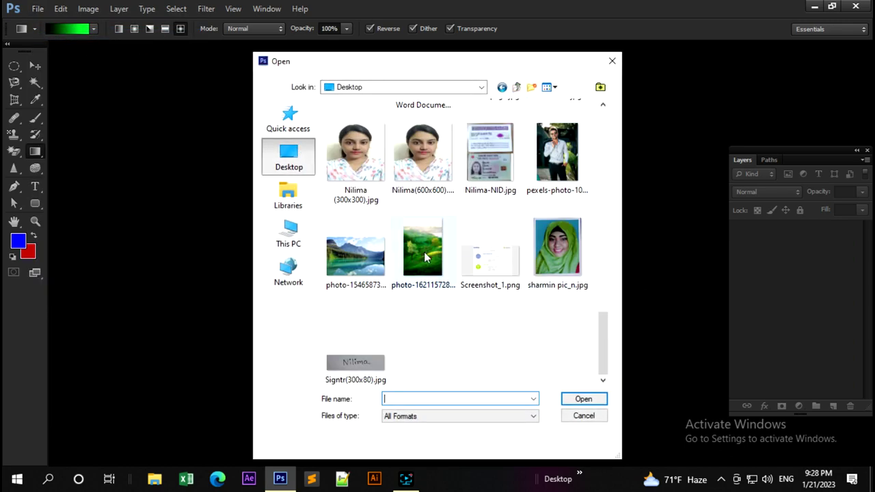
click(367, 268)
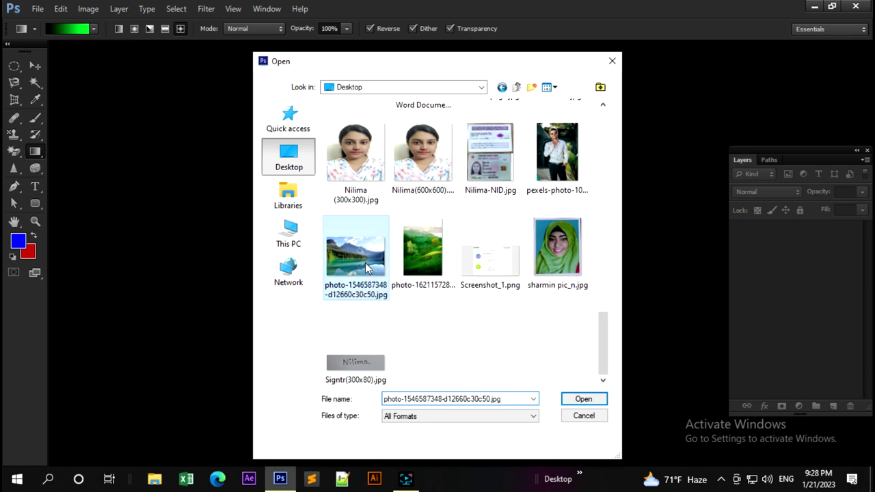
click(581, 399)
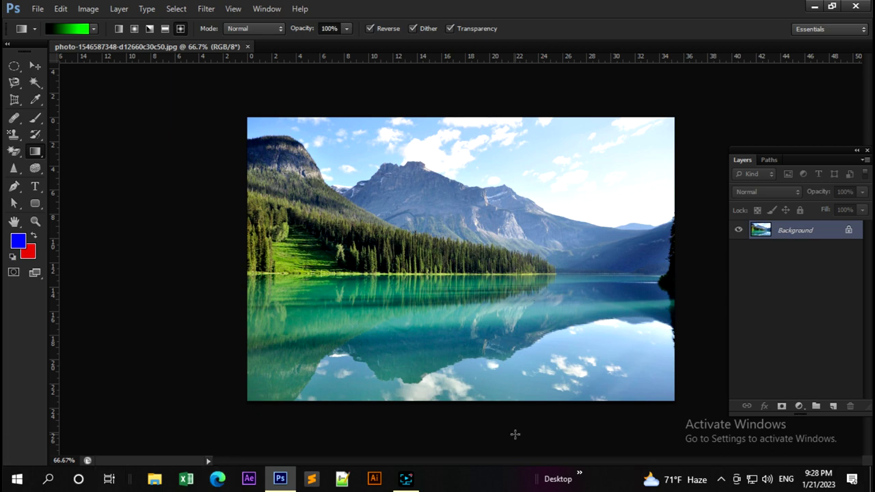
key(ctrl+j)
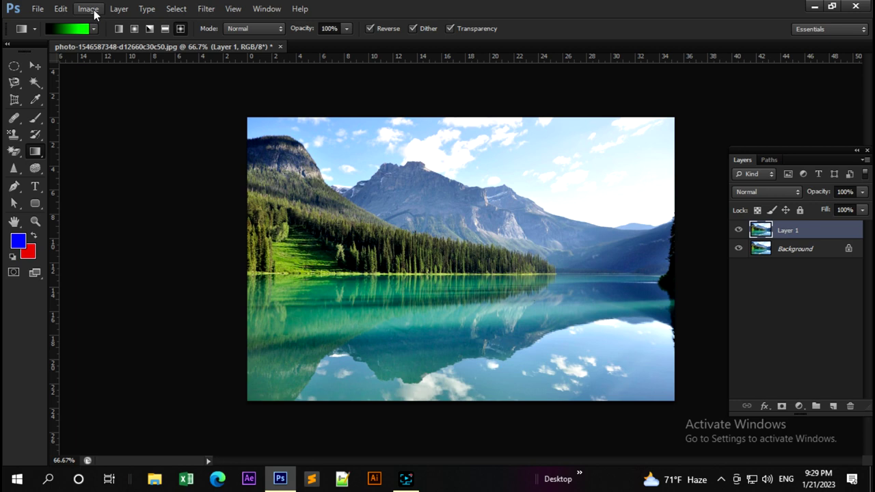
With the Move tool selected, display the Image > Adjustments submenu over the lake photo
click(36, 61)
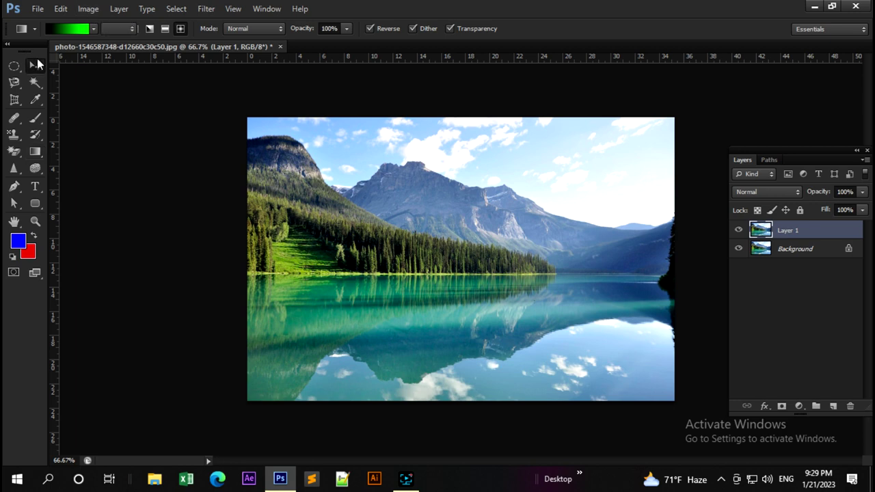
click(89, 9)
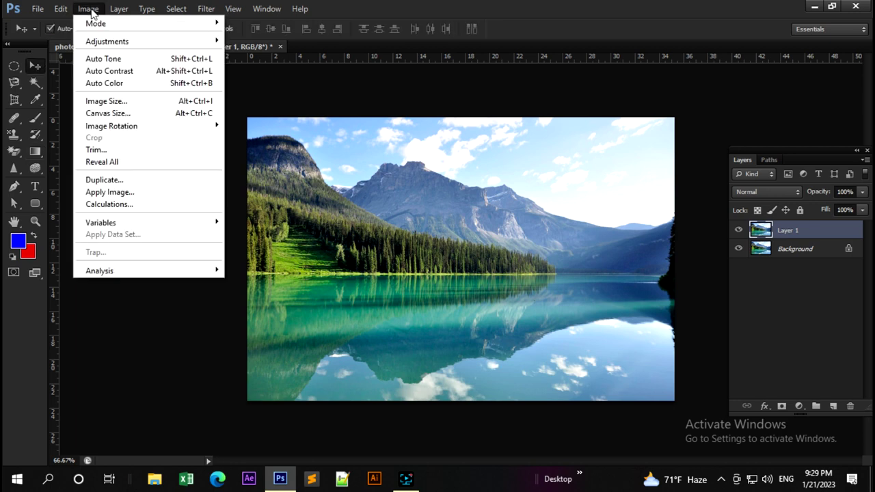
click(91, 10)
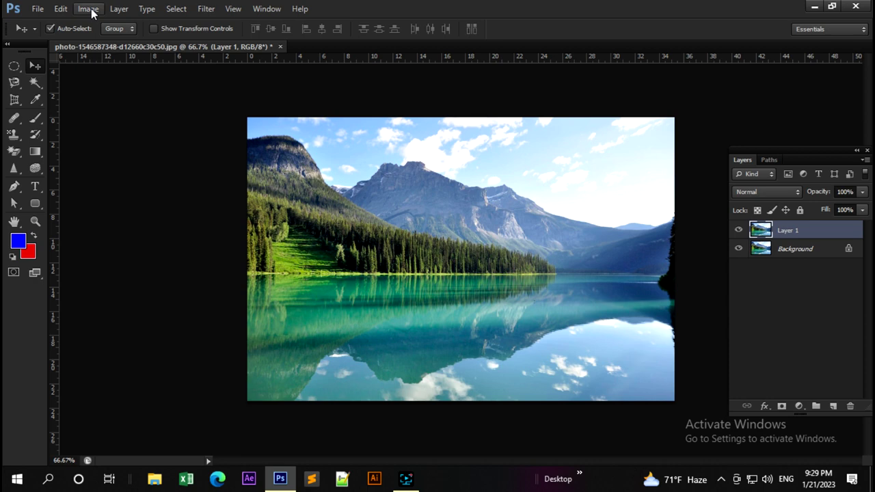
click(17, 157)
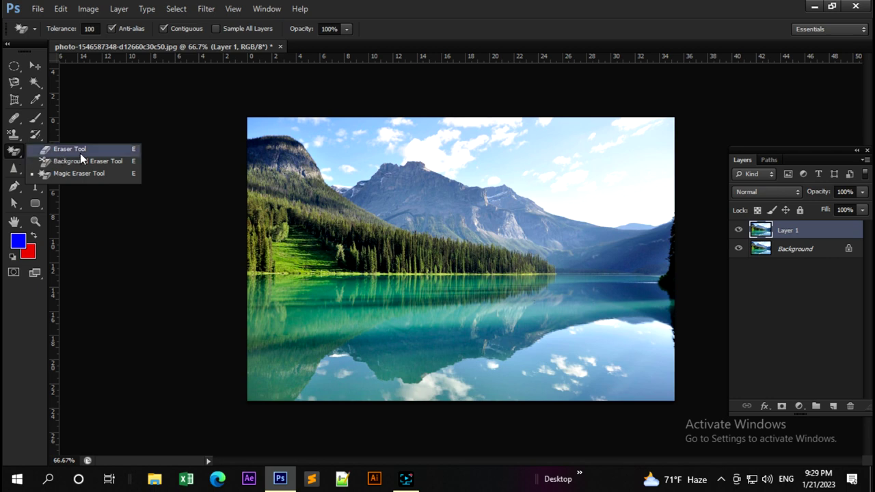
click(15, 156)
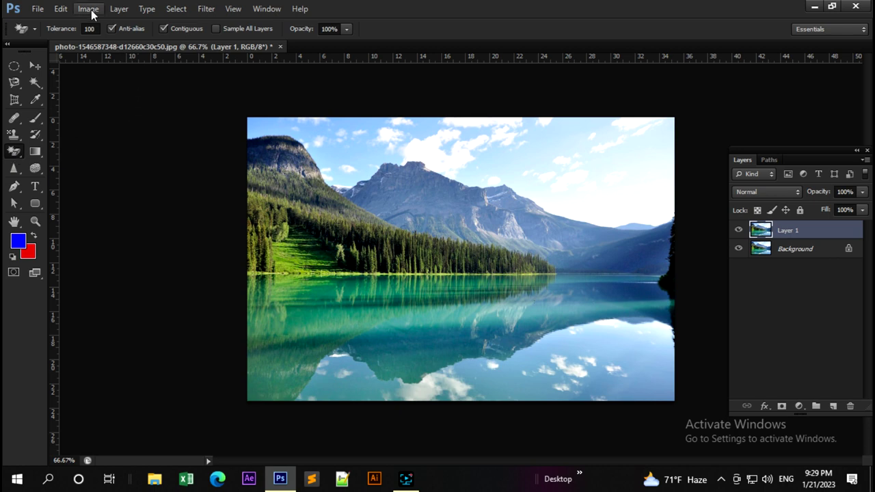
click(90, 9)
click(36, 65)
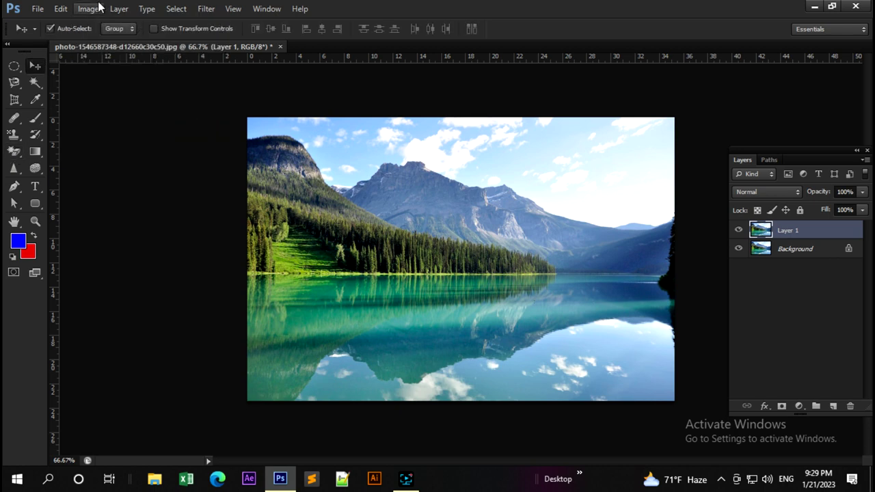
click(100, 8)
click(87, 8)
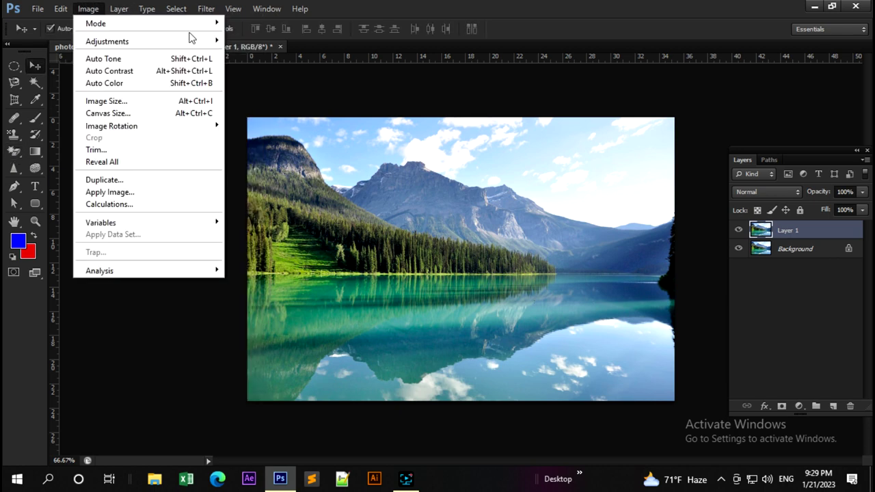
mouse_move(107, 41)
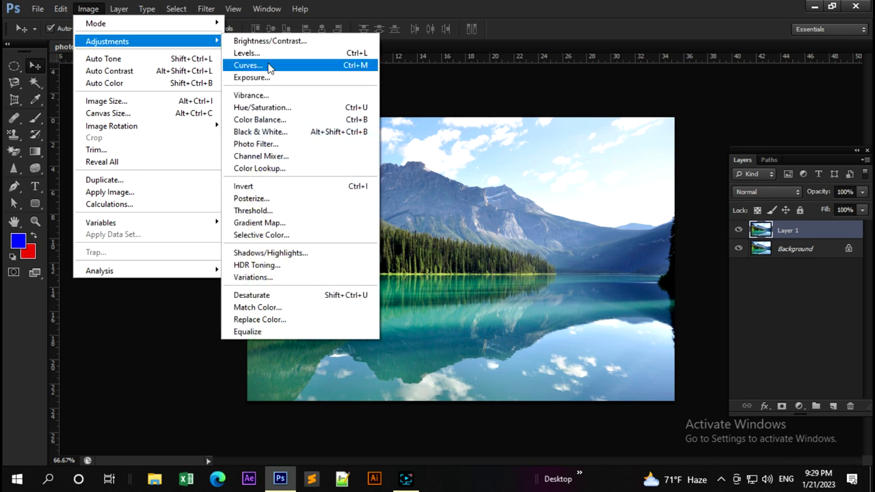
Capture the open Image > Adjustments menu with PrtScn and draw a red rectangle around it
key(Print)
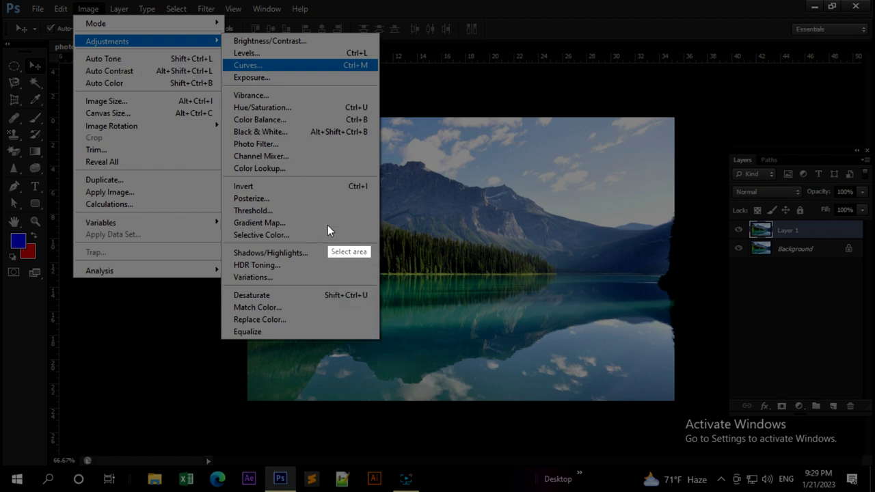
key(Escape)
click(91, 12)
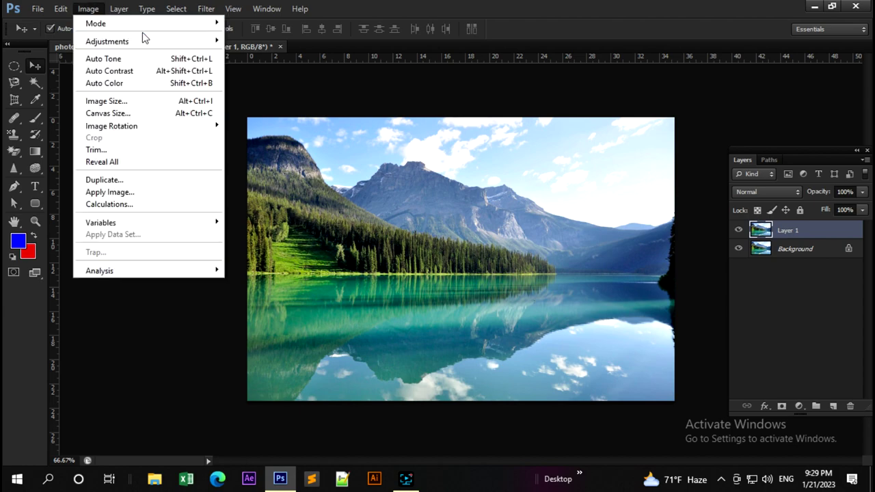
key(Print)
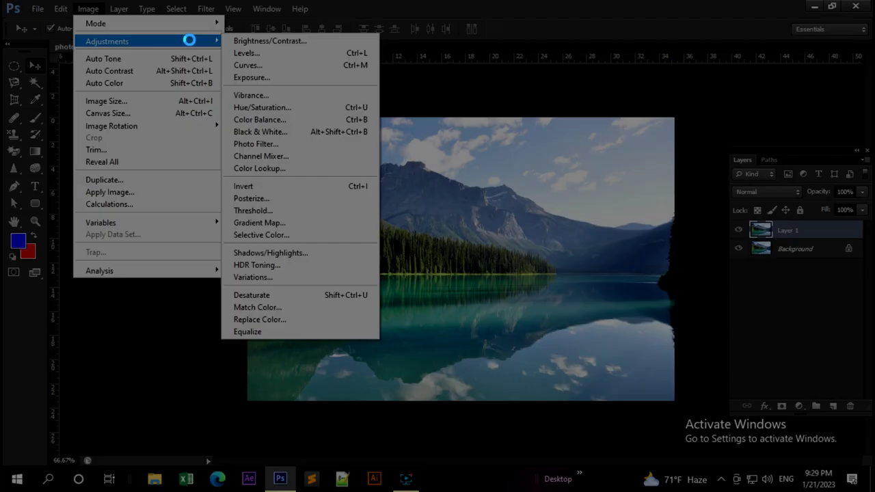
drag(66, 0, 439, 394)
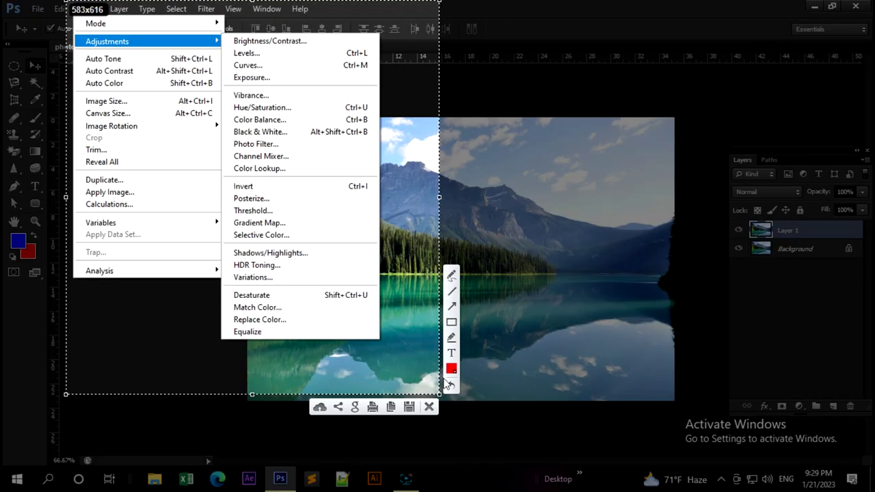
click(456, 322)
drag(80, 20, 404, 349)
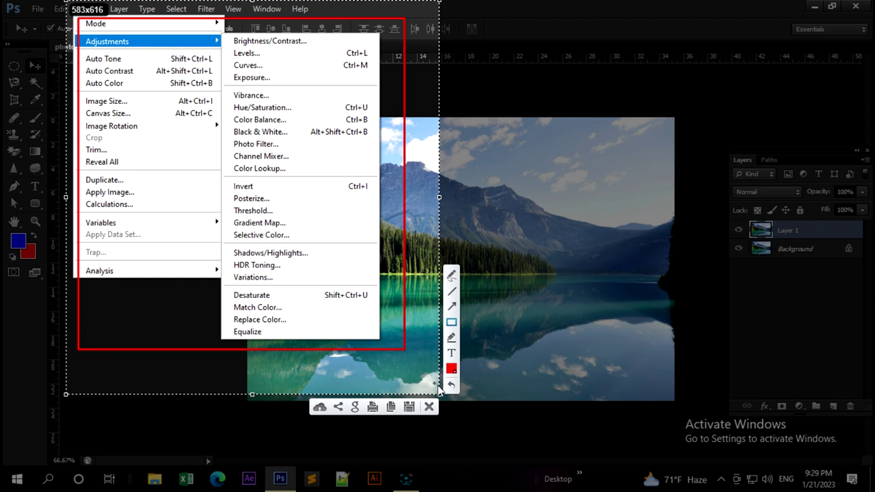
Preview a brighter photo with Brightness/Contrast, then cancel without applying it
click(429, 407)
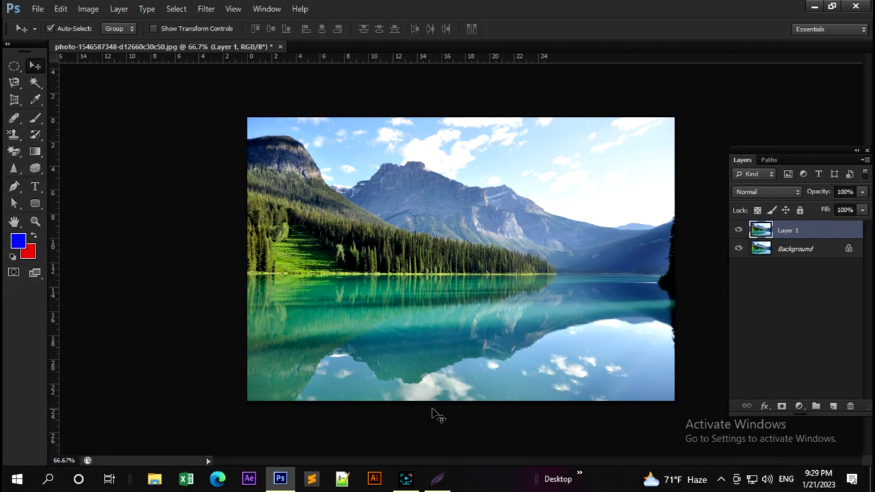
click(95, 12)
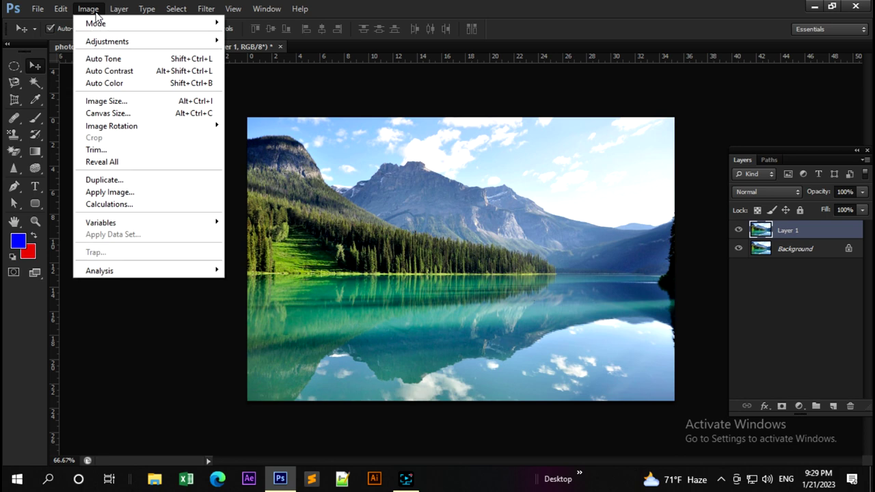
mouse_move(108, 41)
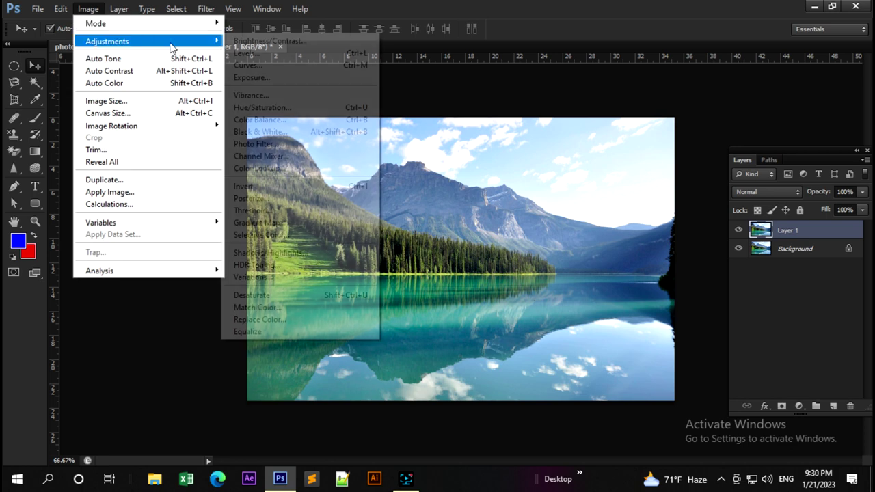
click(288, 42)
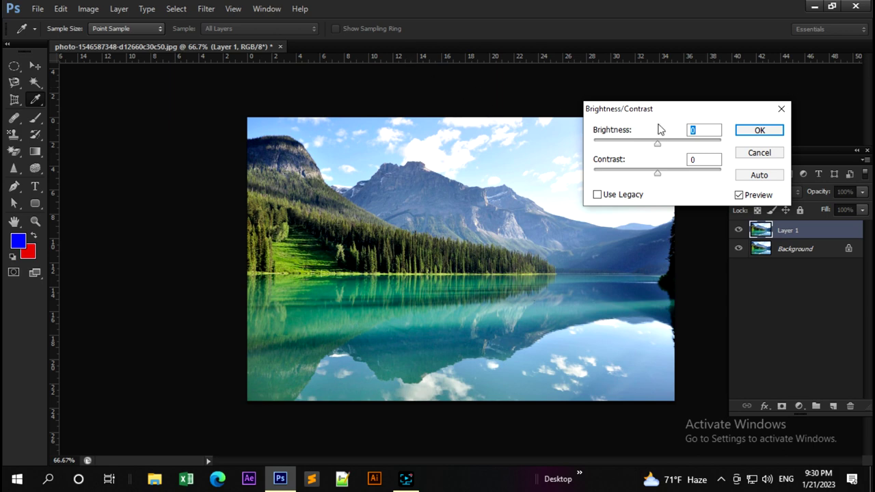
mouse_move(658, 144)
mouse_down()
mouse_move(692, 146)
mouse_move(662, 153)
mouse_move(690, 180)
mouse_move(673, 195)
mouse_up()
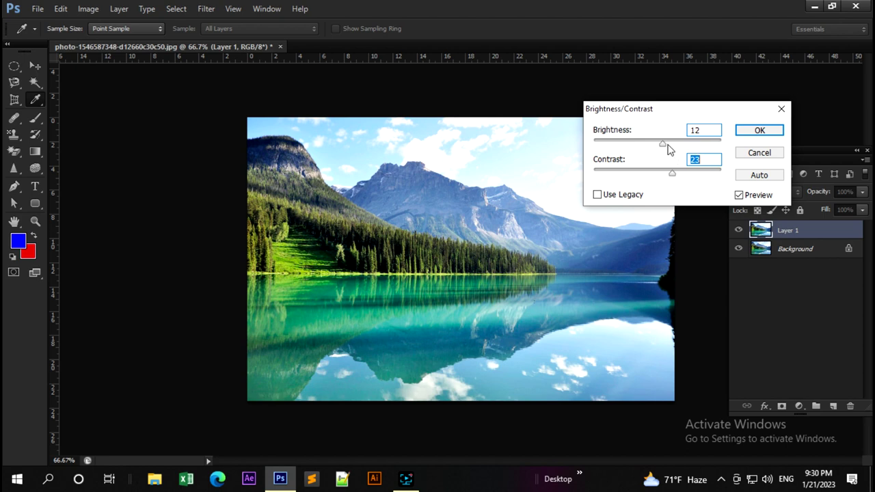
mouse_move(666, 149)
mouse_down()
mouse_move(648, 149)
mouse_move(657, 151)
mouse_up()
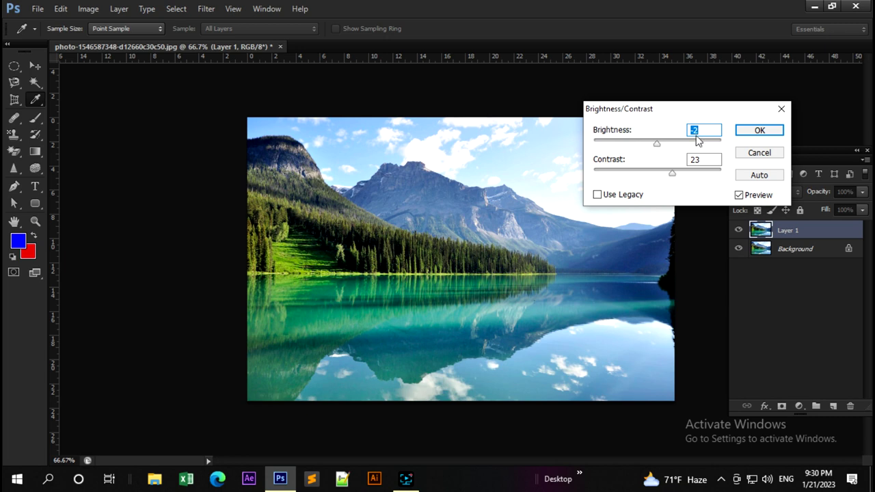
click(782, 109)
key(v)
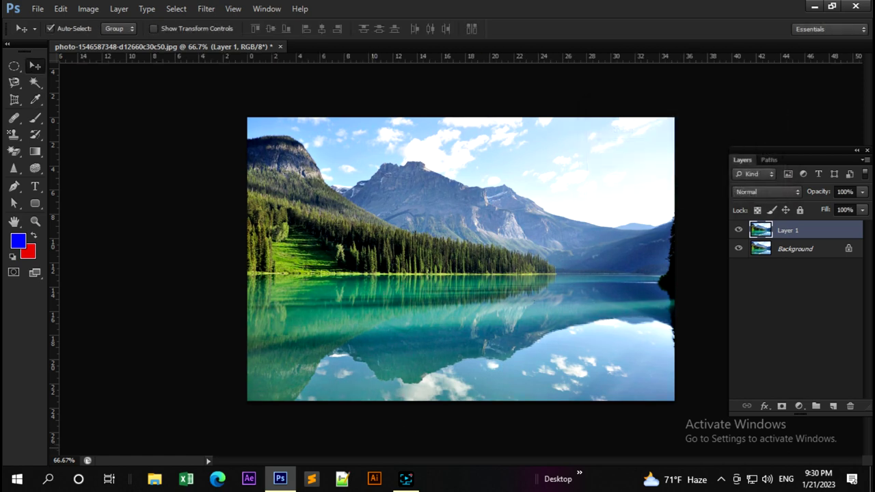
Compare Layer 1 with the original, then apply Levels with a raised input black point
click(739, 231)
click(740, 231)
click(85, 10)
mouse_move(137, 41)
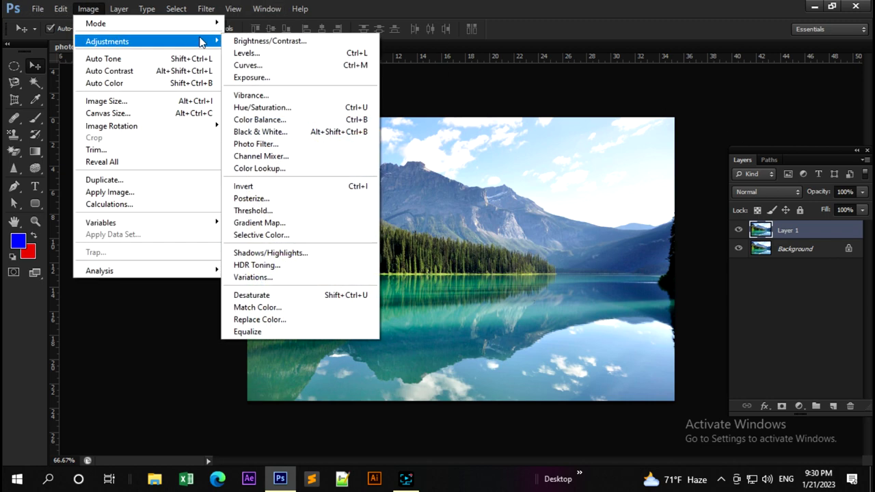
click(282, 53)
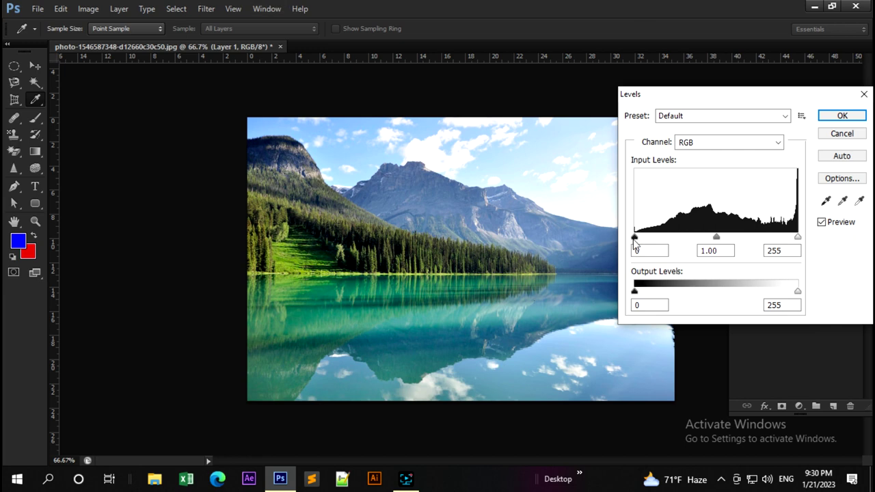
mouse_move(634, 238)
mouse_down()
mouse_move(675, 238)
mouse_move(653, 239)
mouse_move(670, 250)
mouse_move(631, 253)
mouse_up()
mouse_move(797, 238)
mouse_down()
mouse_move(766, 238)
mouse_move(803, 247)
mouse_up()
mouse_move(799, 91)
mouse_down()
mouse_move(772, 108)
mouse_move(489, 165)
mouse_up()
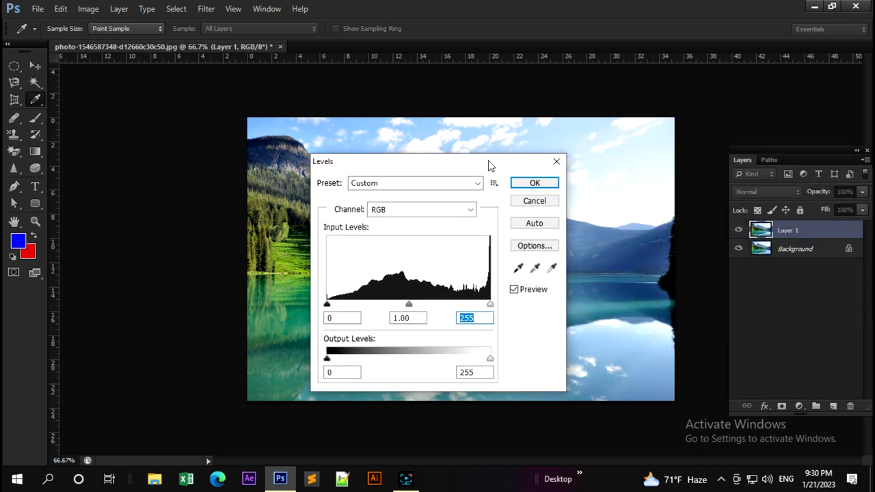
click(534, 183)
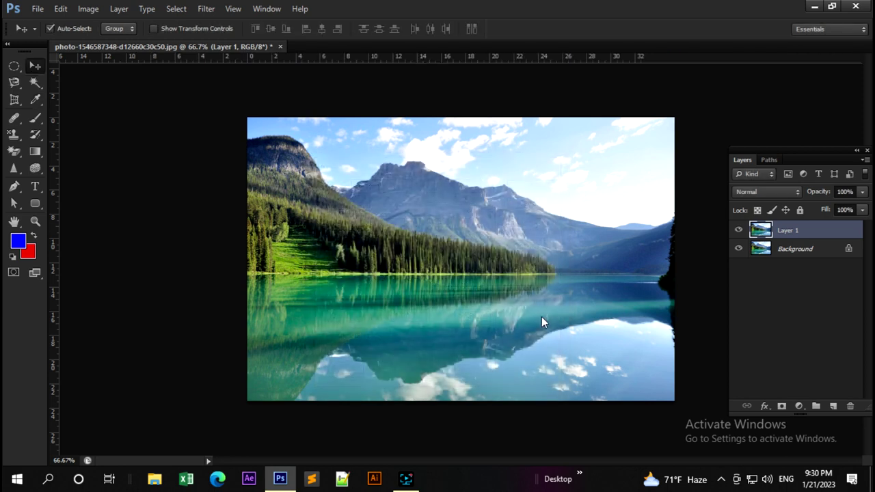
Try a slight Levels shadow darkening again, then dismiss it unapplied
click(88, 9)
key(Escape)
click(88, 9)
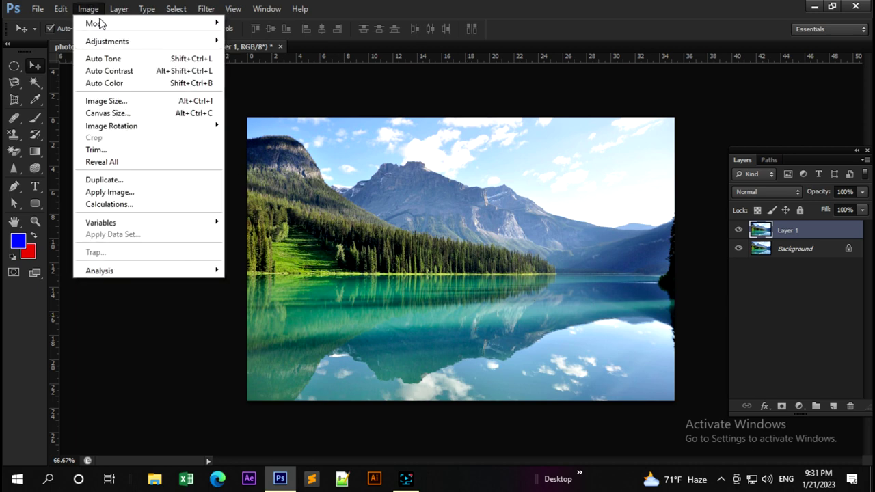
mouse_move(107, 41)
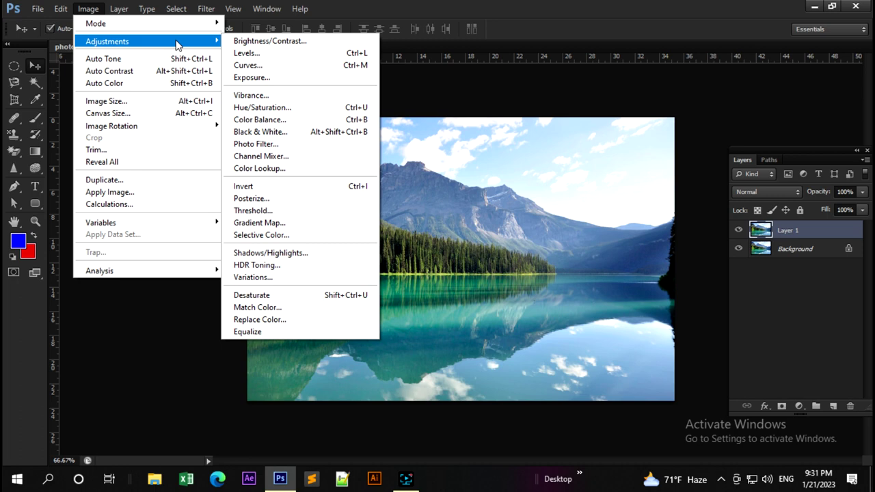
click(248, 53)
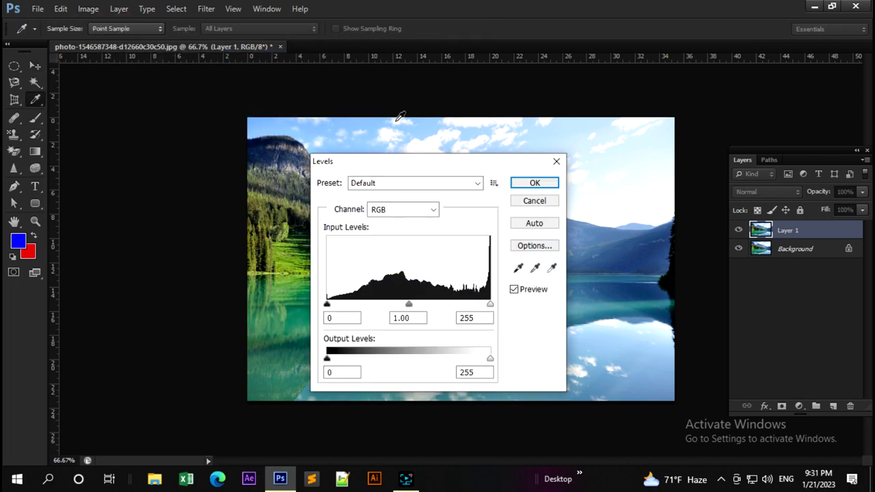
drag(458, 165, 668, 110)
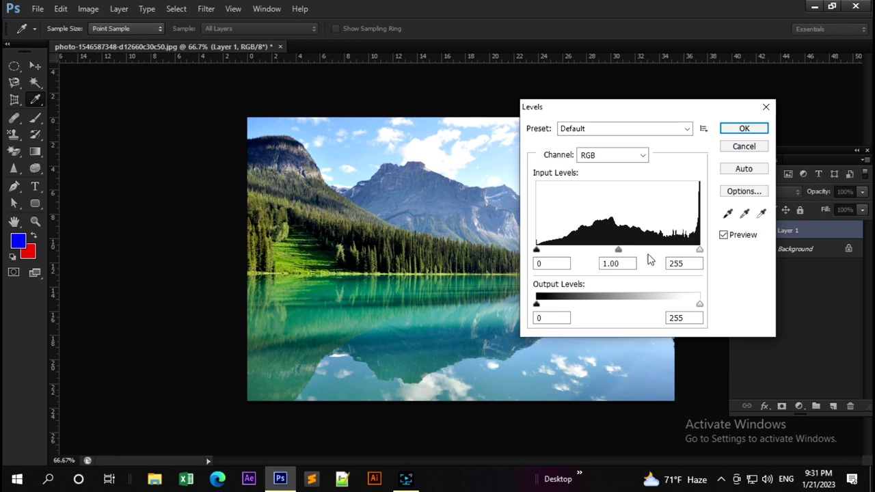
click(536, 304)
mouse_move(535, 250)
mouse_down()
mouse_move(569, 255)
mouse_move(551, 255)
mouse_up()
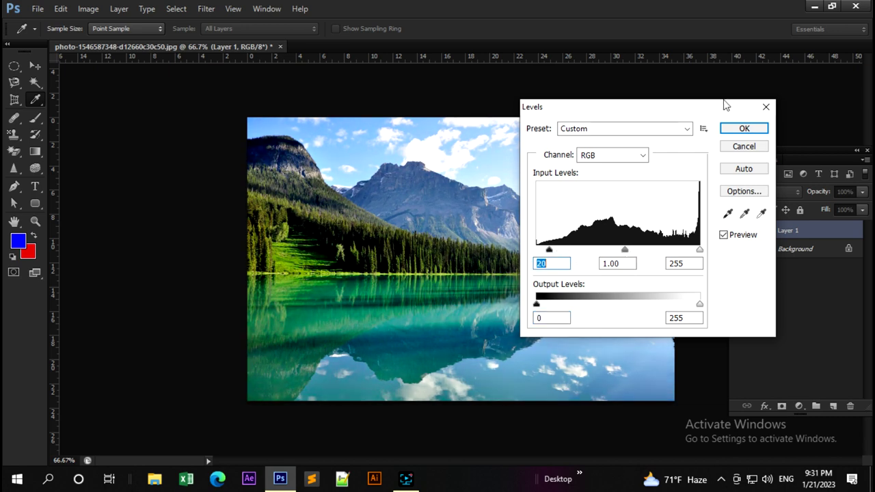
click(765, 106)
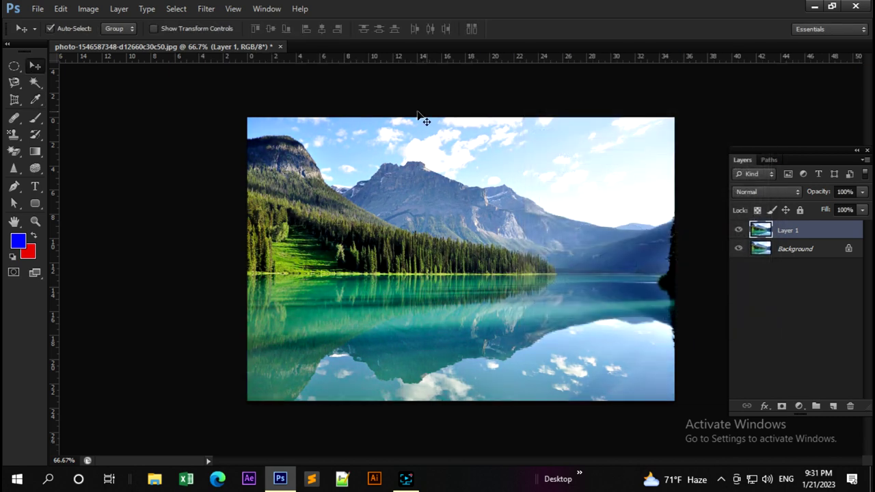
Open the Curves adjustment and close it without changes
click(88, 9)
click(118, 8)
click(88, 9)
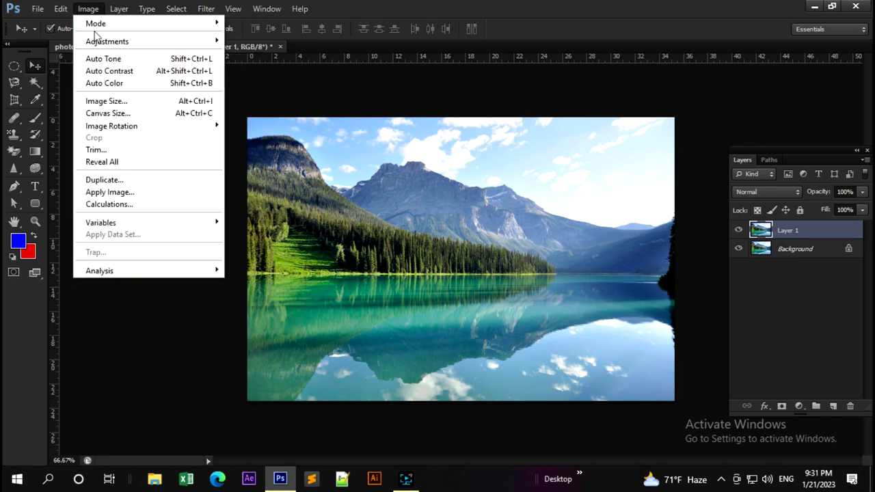
mouse_move(108, 41)
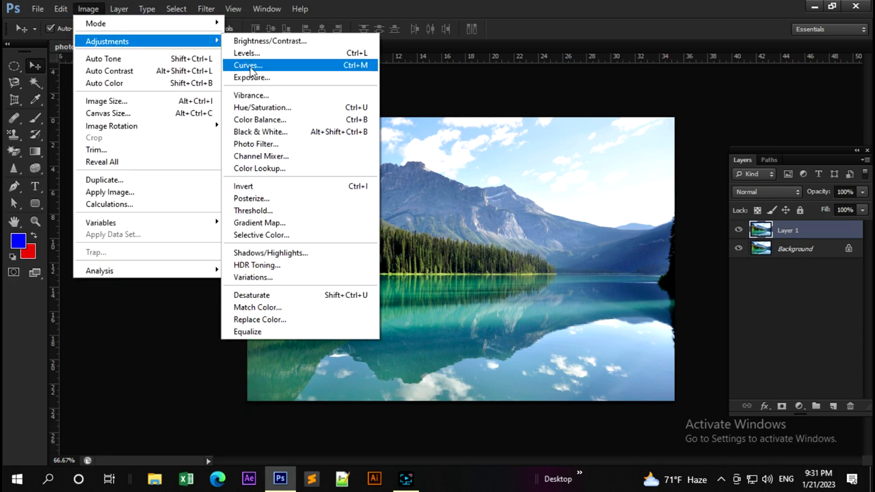
click(248, 65)
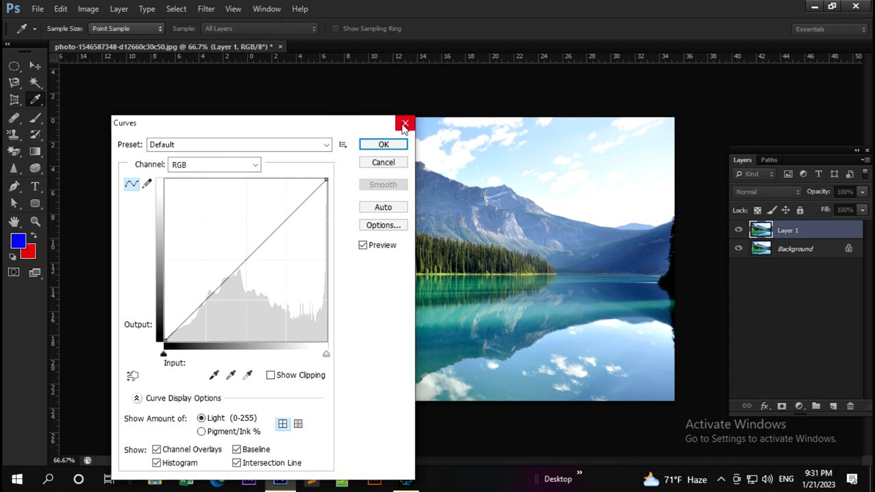
click(404, 124)
click(37, 9)
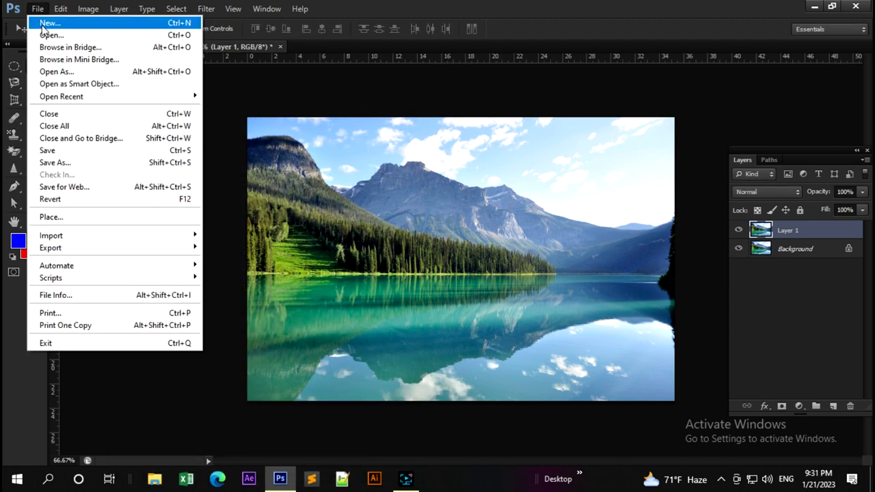
click(48, 35)
scroll(557, 330, down, 5)
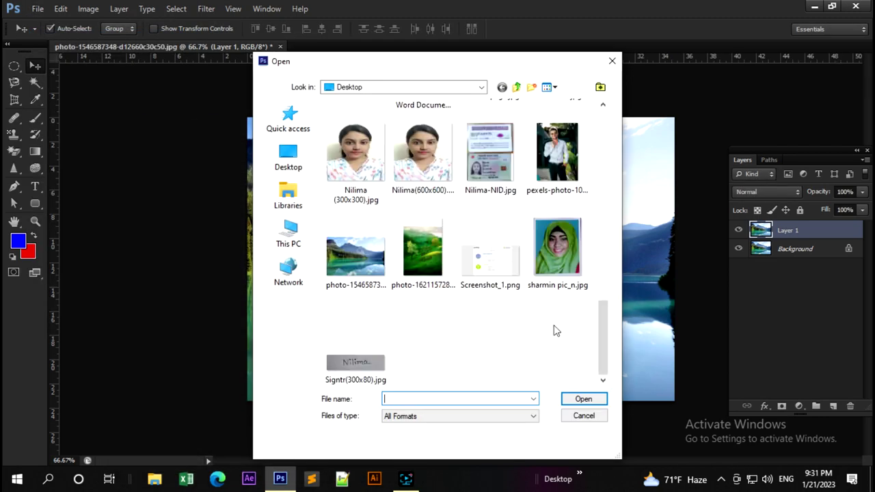
scroll(556, 330, up, 3)
scroll(551, 324, up, 3)
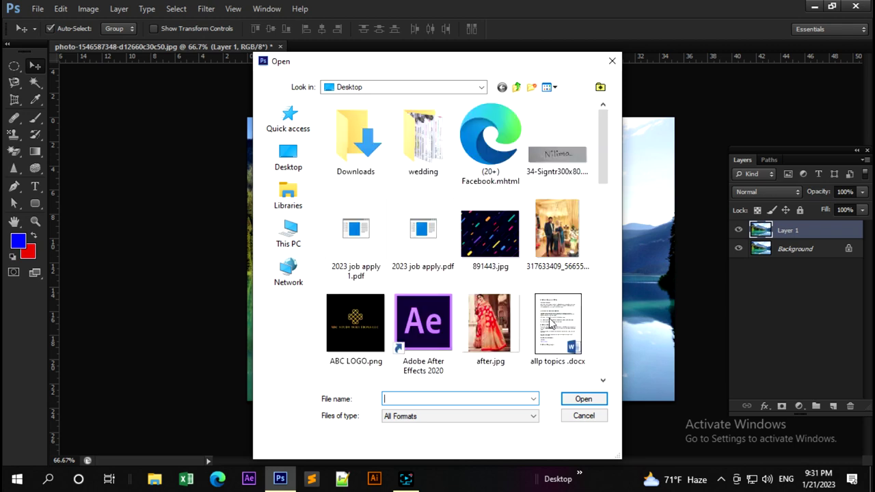
scroll(551, 324, down, 3)
scroll(551, 324, down, 2)
scroll(552, 324, down, 1)
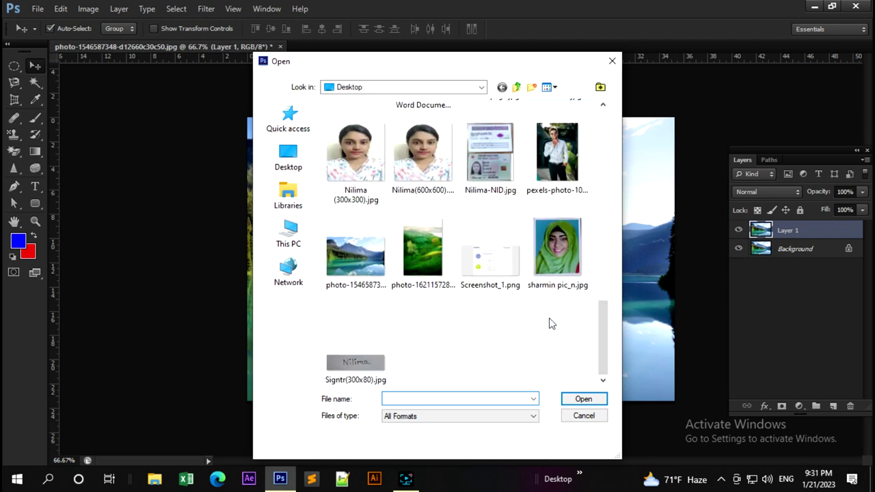
scroll(552, 324, up, 3)
scroll(552, 324, down, 3)
scroll(550, 324, up, 2)
scroll(551, 324, up, 2)
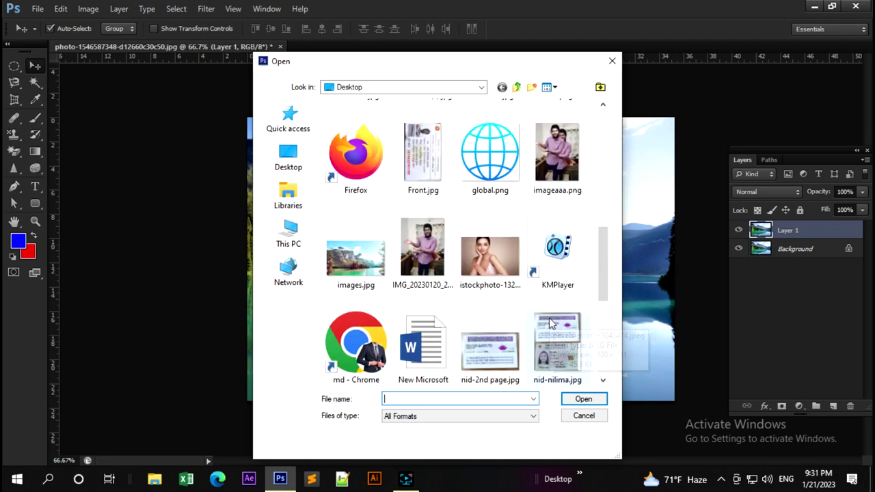
click(499, 260)
click(576, 400)
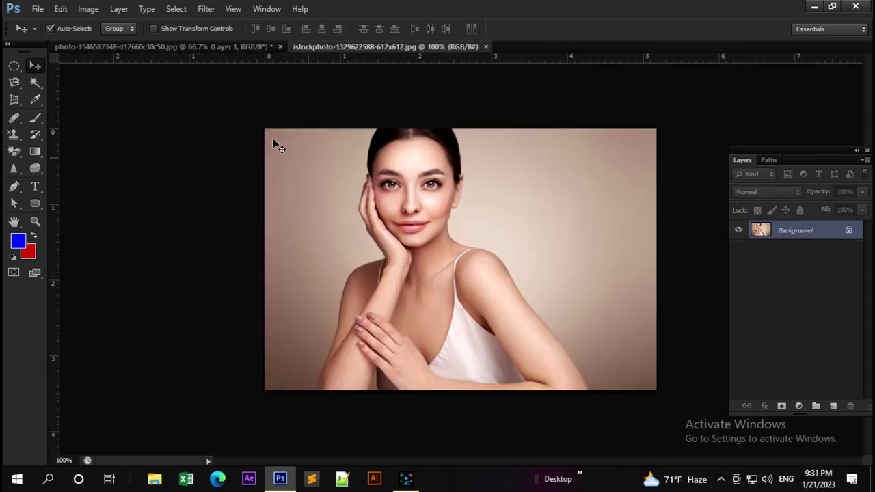
click(87, 8)
mouse_move(107, 41)
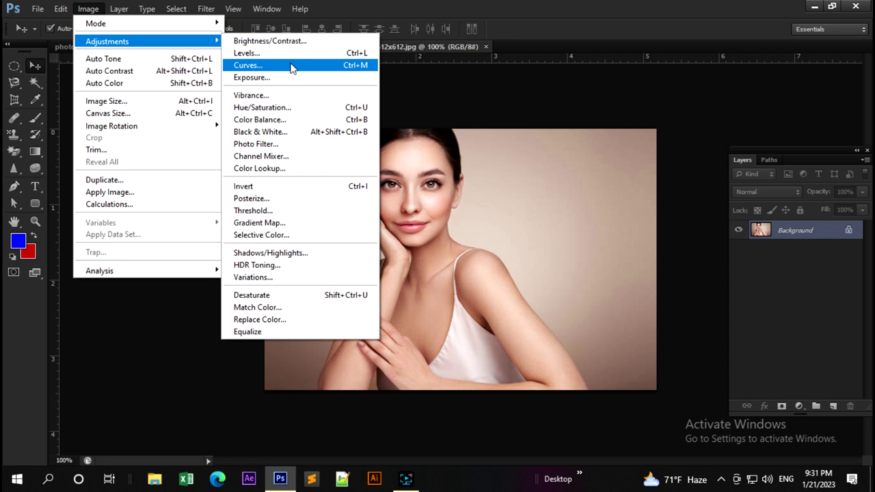
click(838, 264)
key(ctrl+j)
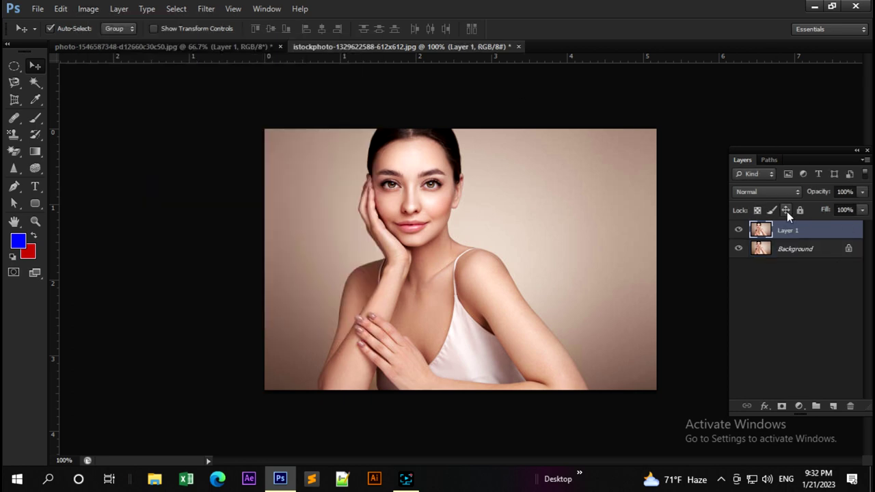
click(88, 9)
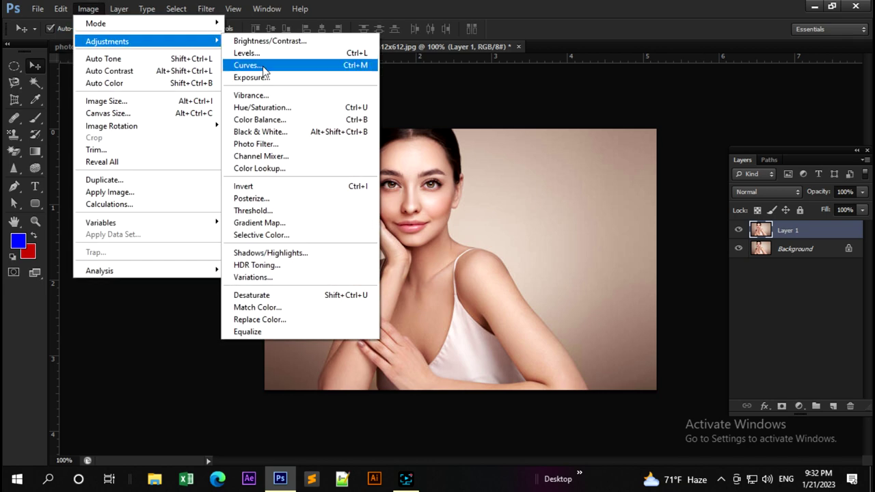
click(264, 65)
mouse_move(298, 124)
mouse_down()
mouse_move(459, 124)
mouse_move(733, 83)
mouse_up()
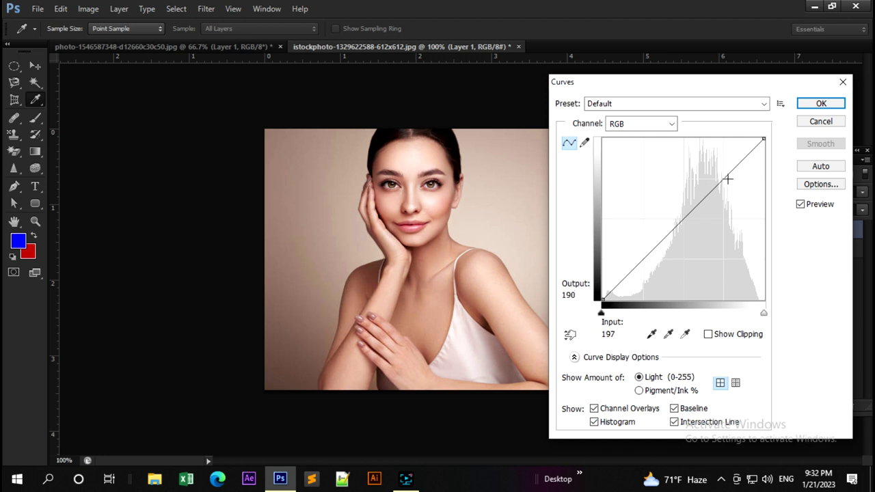
mouse_move(728, 180)
mouse_down()
mouse_move(703, 166)
mouse_move(714, 173)
mouse_up()
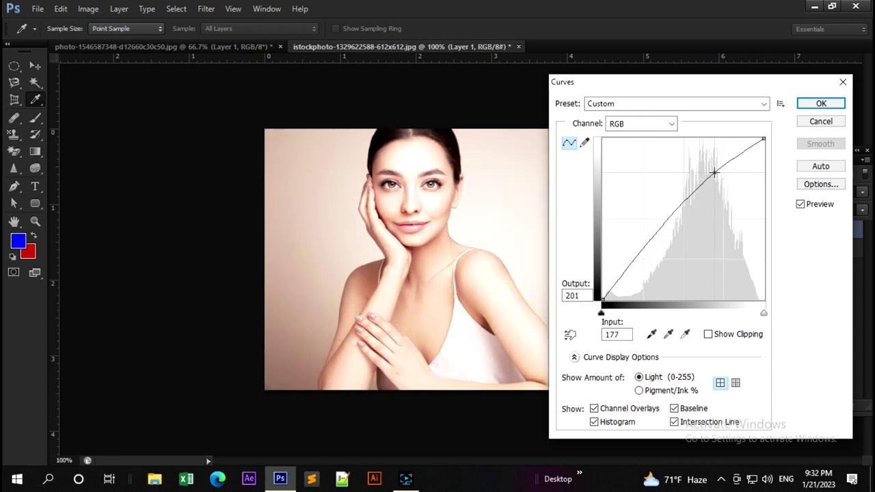
mouse_move(654, 234)
mouse_down()
mouse_move(672, 246)
mouse_move(667, 240)
mouse_up()
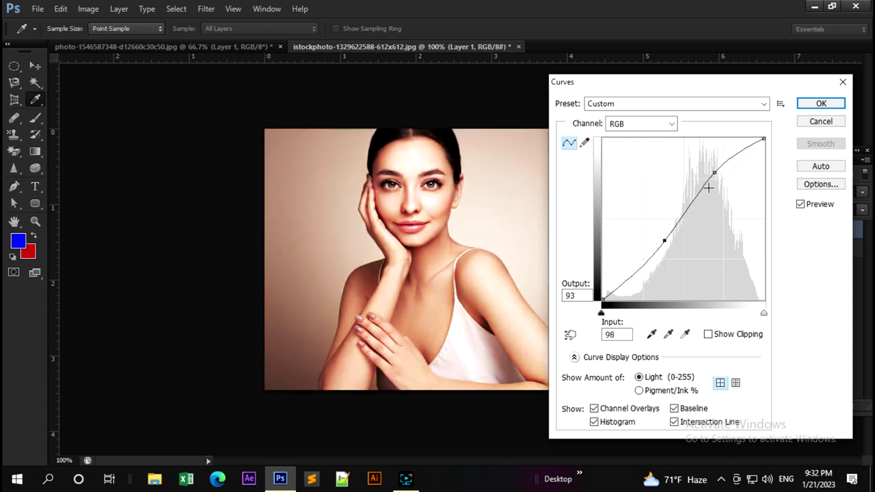
drag(715, 172, 717, 167)
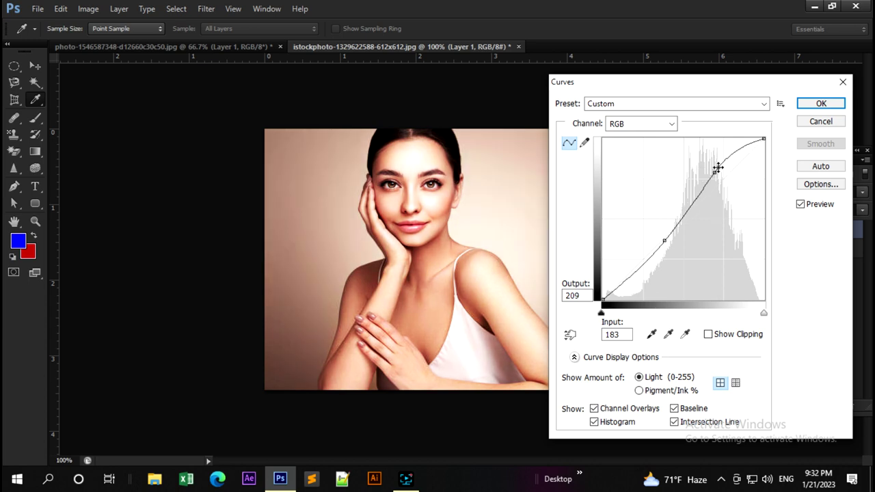
drag(713, 171, 710, 174)
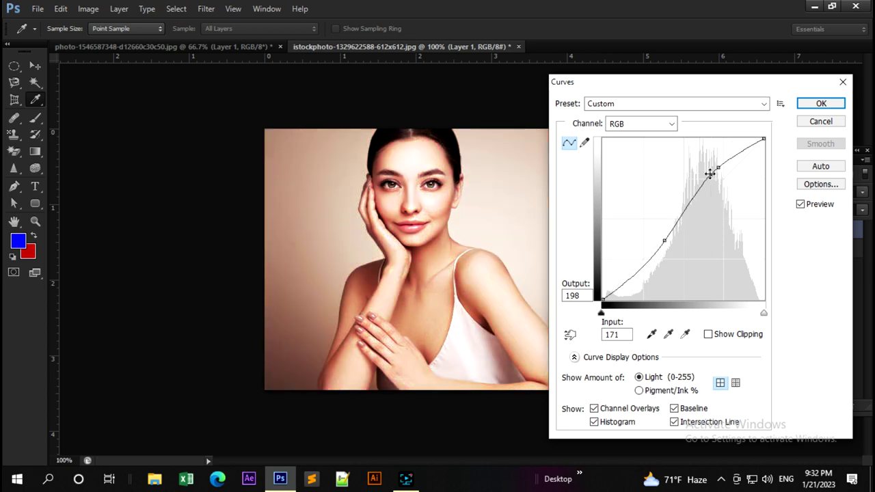
drag(710, 174, 713, 177)
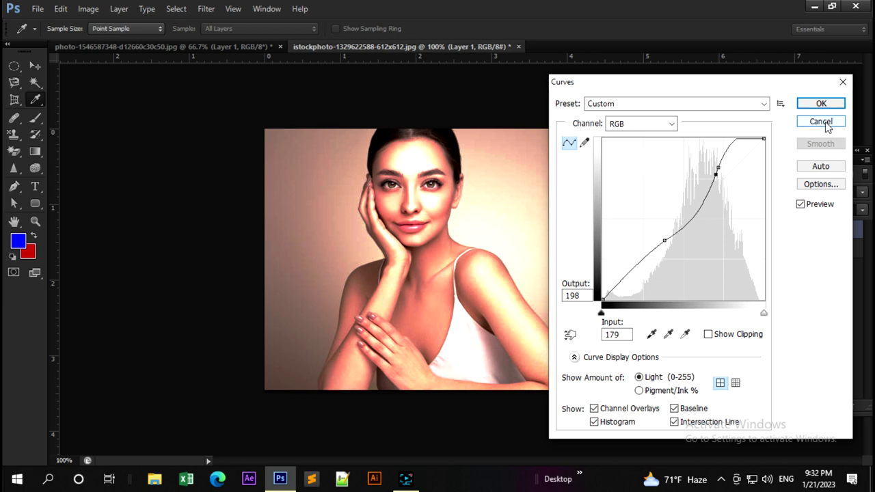
click(821, 122)
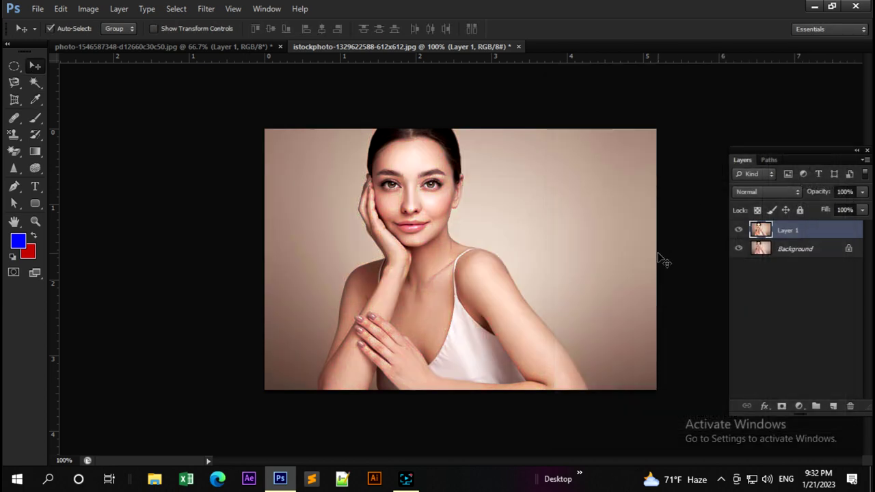
click(91, 12)
mouse_move(107, 41)
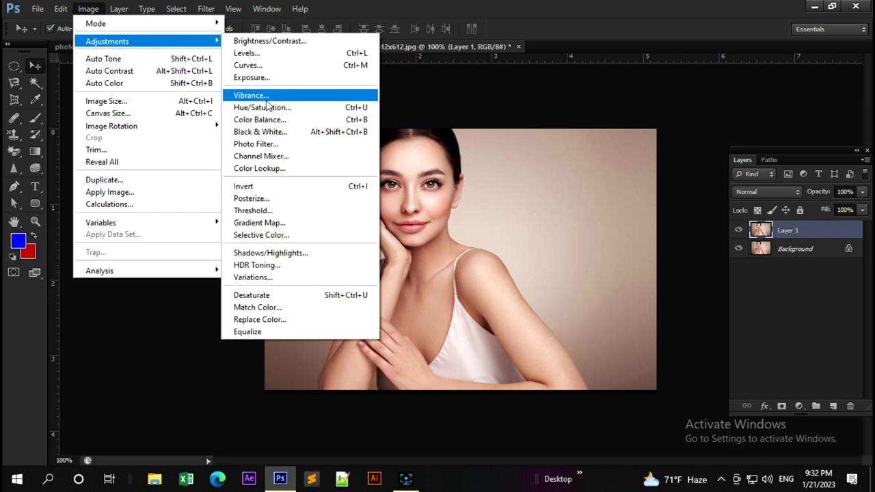
click(266, 332)
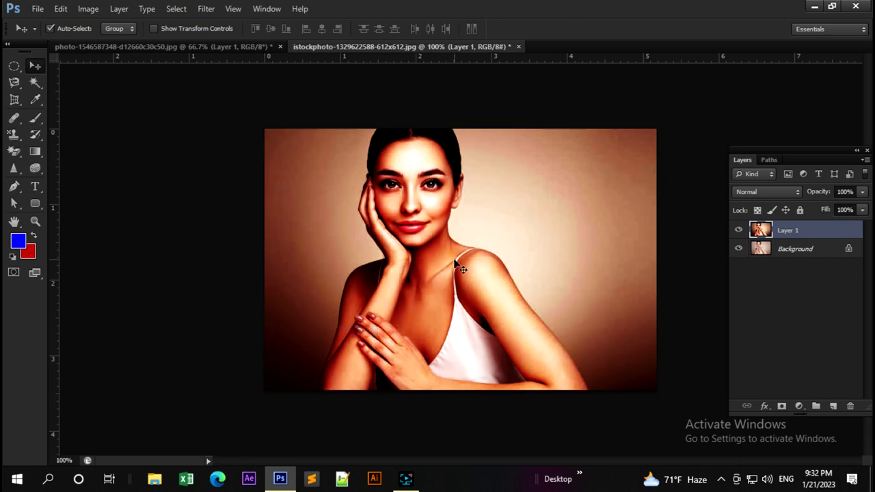
click(91, 8)
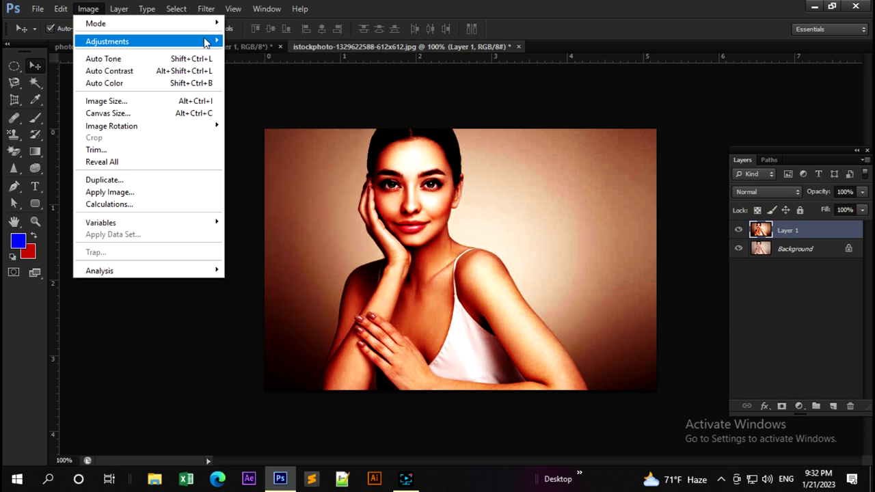
mouse_move(136, 41)
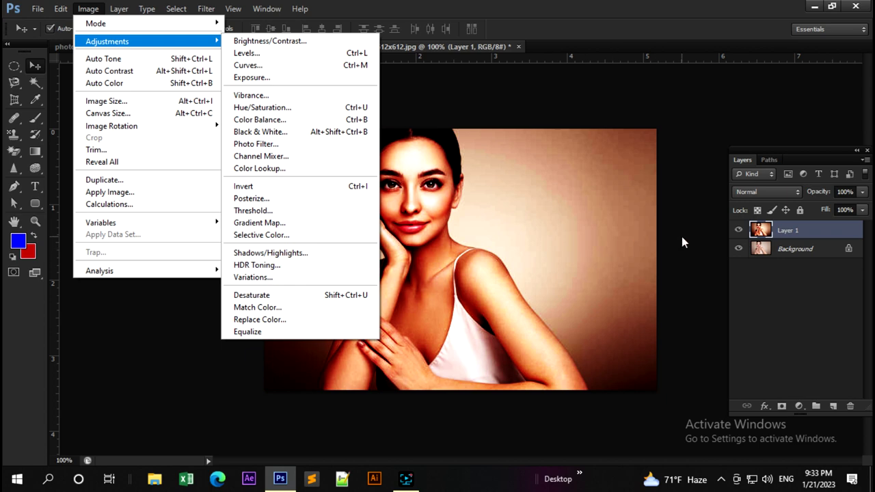
click(764, 281)
key(ctrl+z)
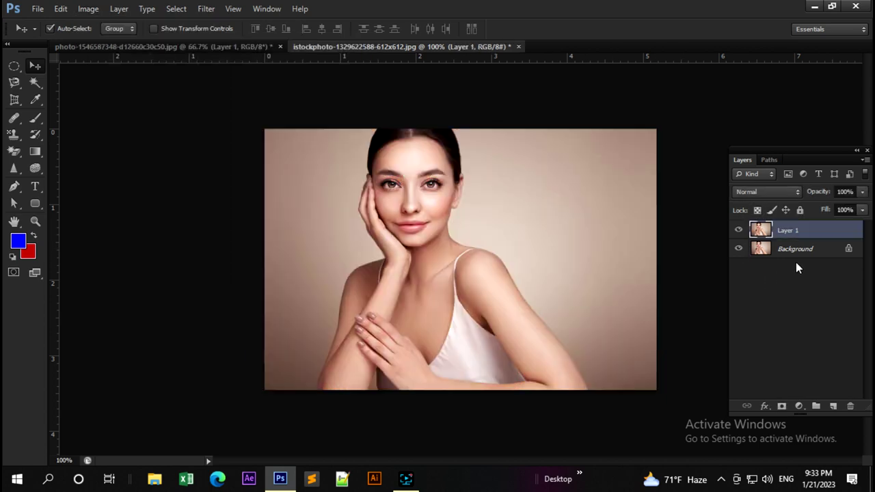
Open Image > Adjustments > Replace Color and drag its dialog right, uncovering the portrait
click(90, 9)
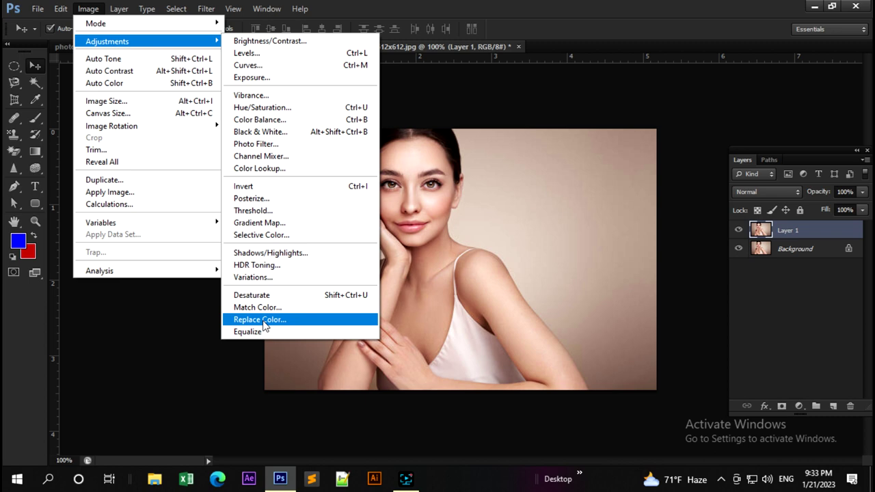
click(263, 319)
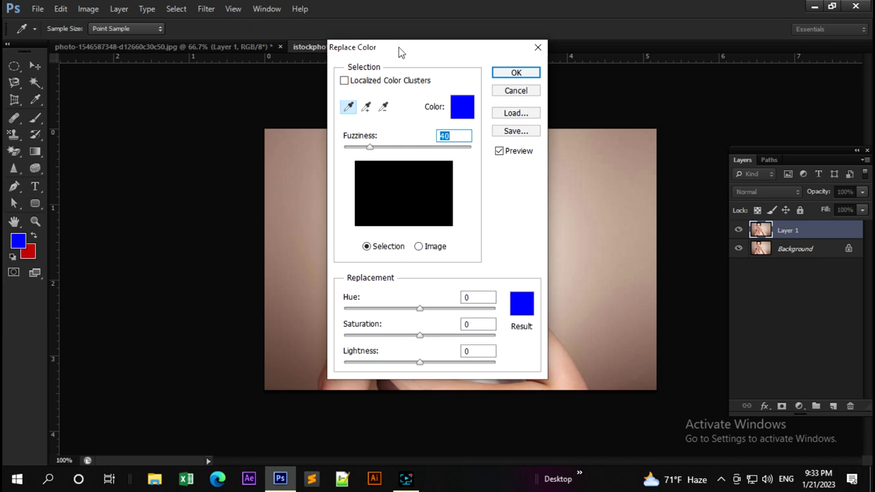
drag(386, 45, 621, 63)
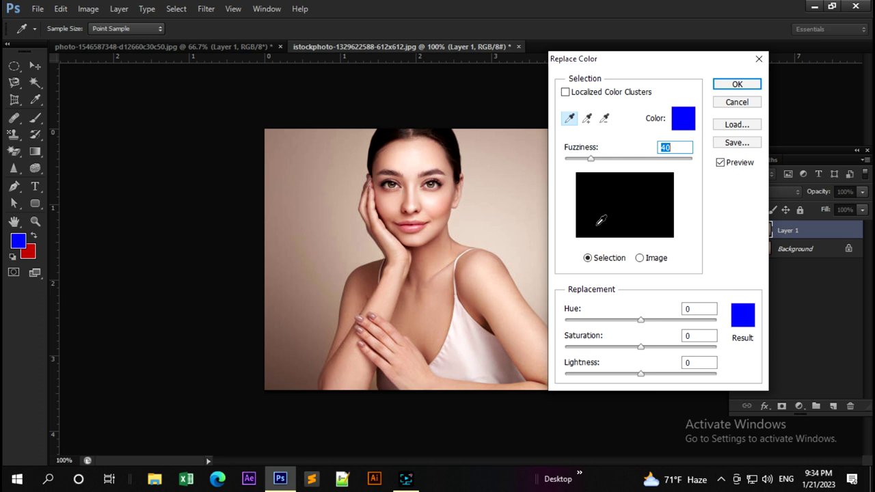
Sample the pale dress and set the replacement colour to dark red #990000
click(469, 343)
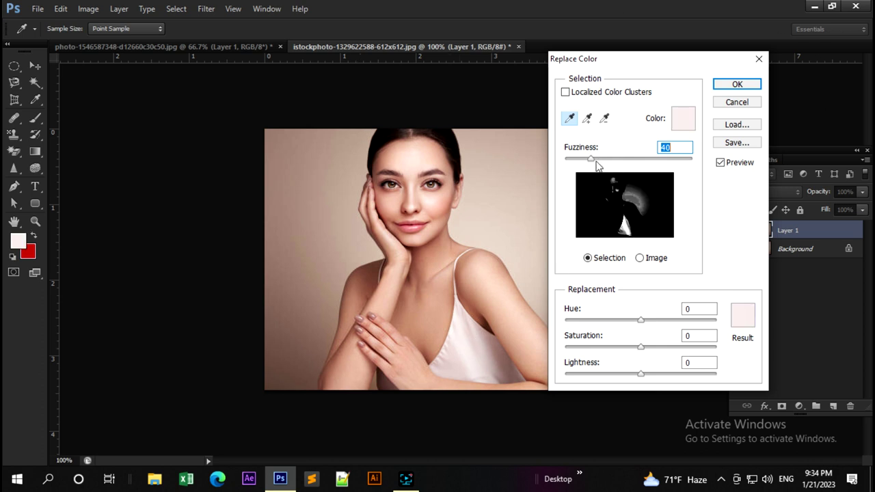
mouse_move(592, 159)
mouse_down()
mouse_move(622, 164)
mouse_move(593, 169)
mouse_up()
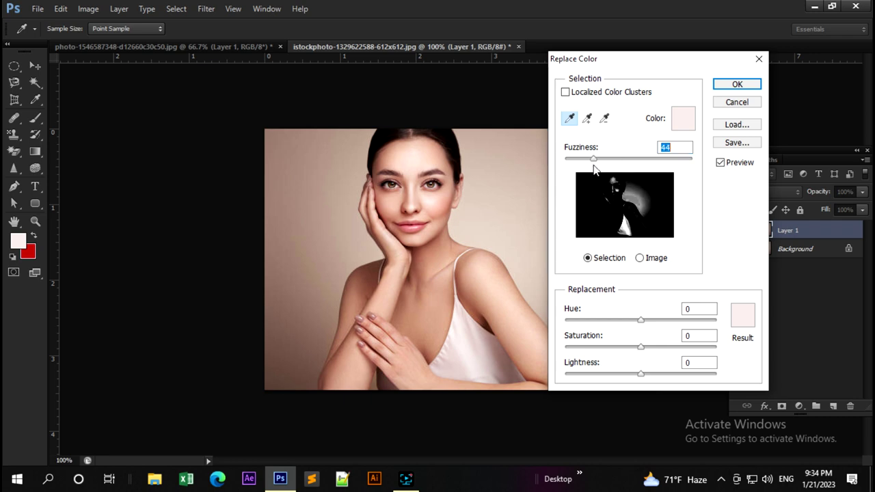
click(743, 315)
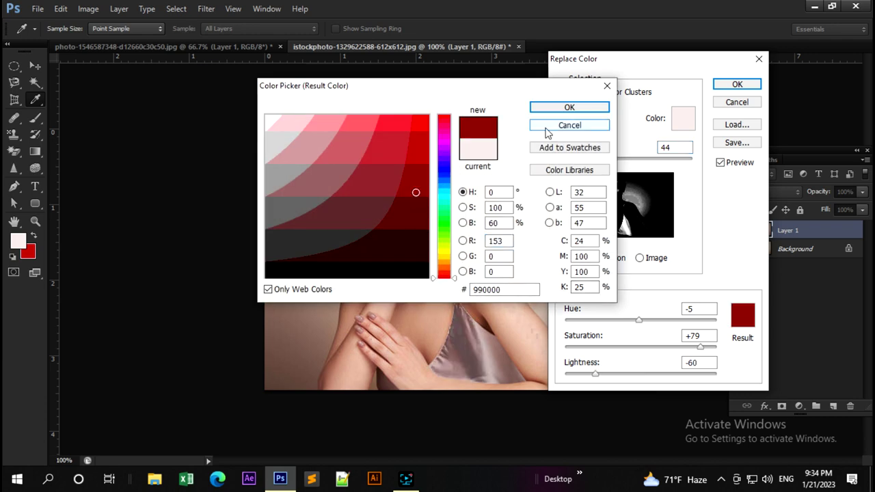
click(568, 108)
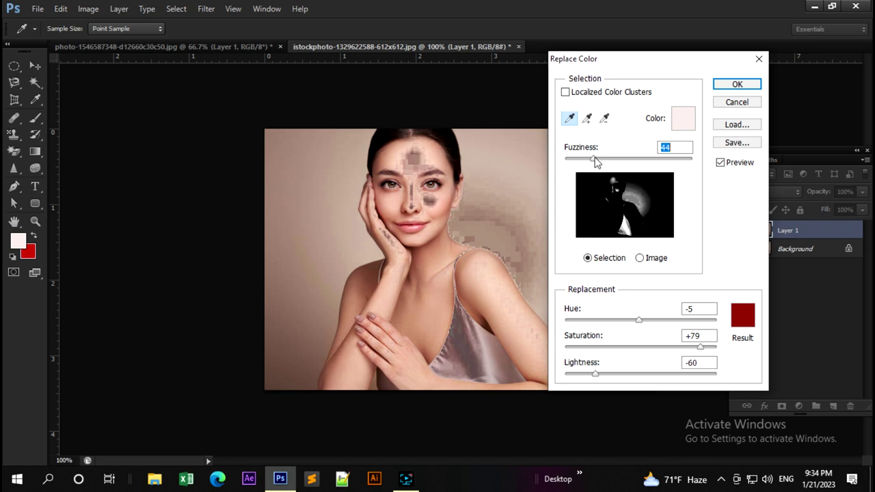
Vary Fuzziness through 12, 42 and 200, then cancel the replacement
drag(594, 161, 610, 162)
drag(613, 160, 572, 169)
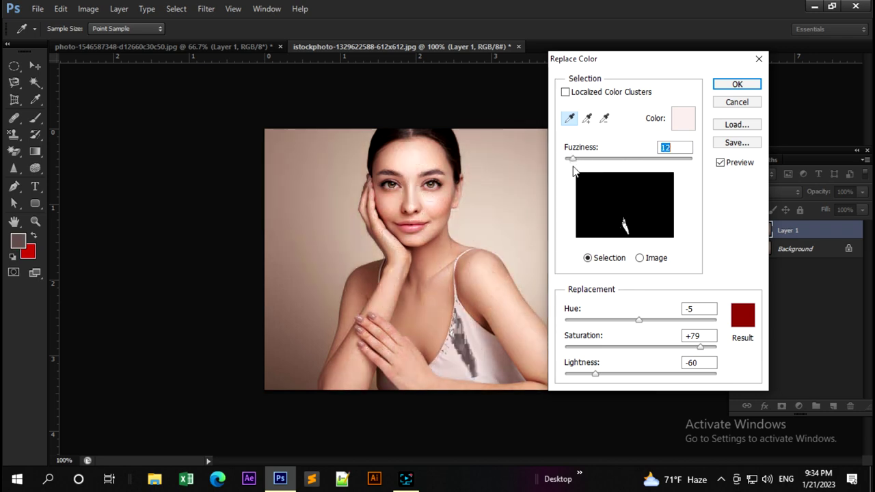
mouse_move(573, 172)
mouse_down()
mouse_move(593, 173)
mouse_move(581, 174)
mouse_up()
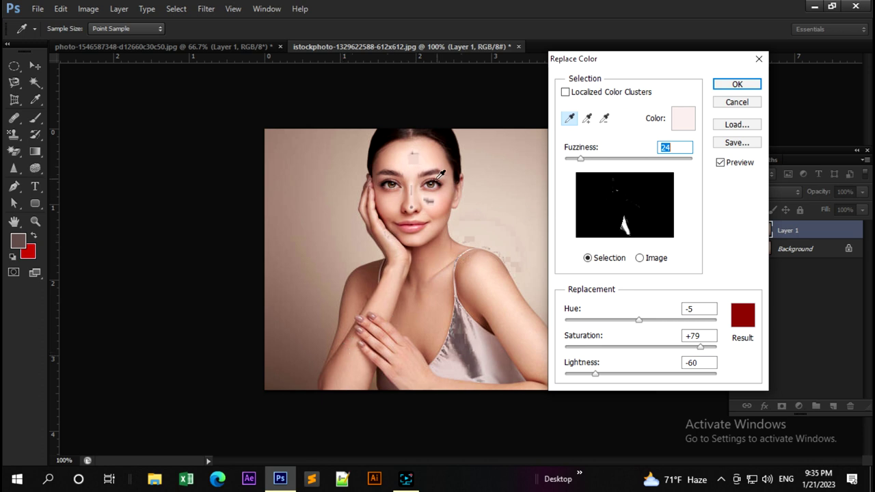
drag(580, 159, 692, 160)
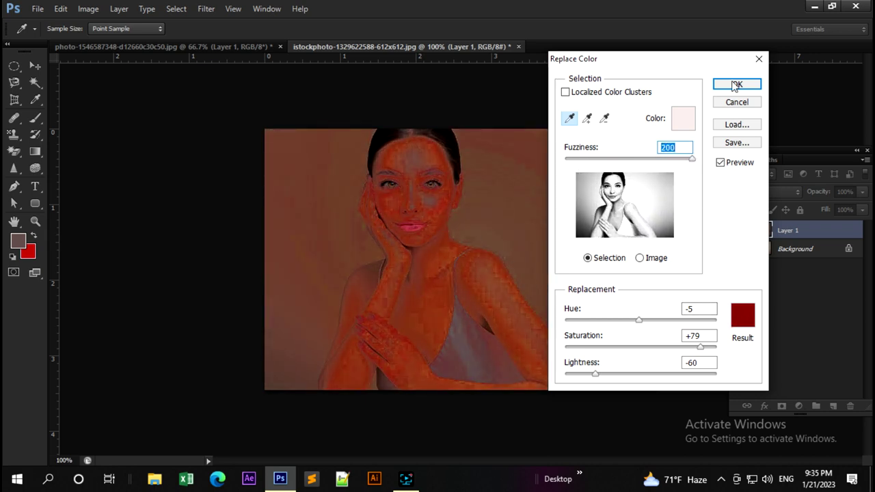
click(758, 59)
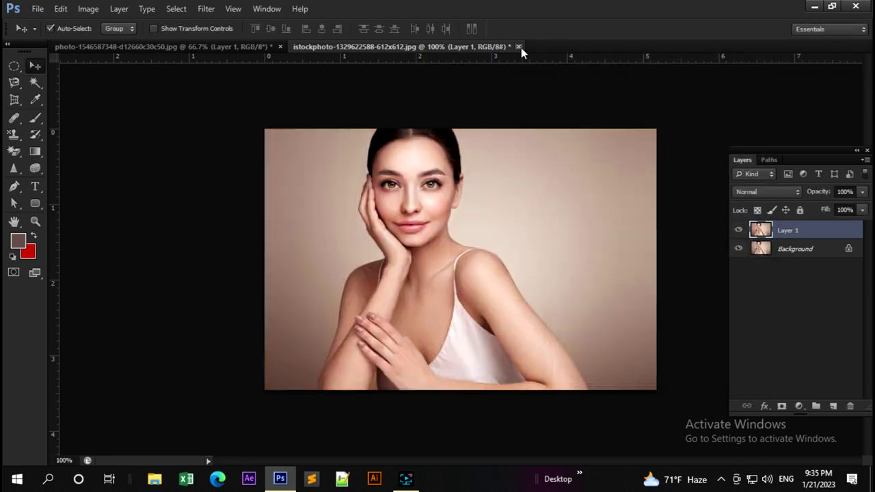
Close the istockphoto portrait without saving and minimize Photoshop
click(519, 46)
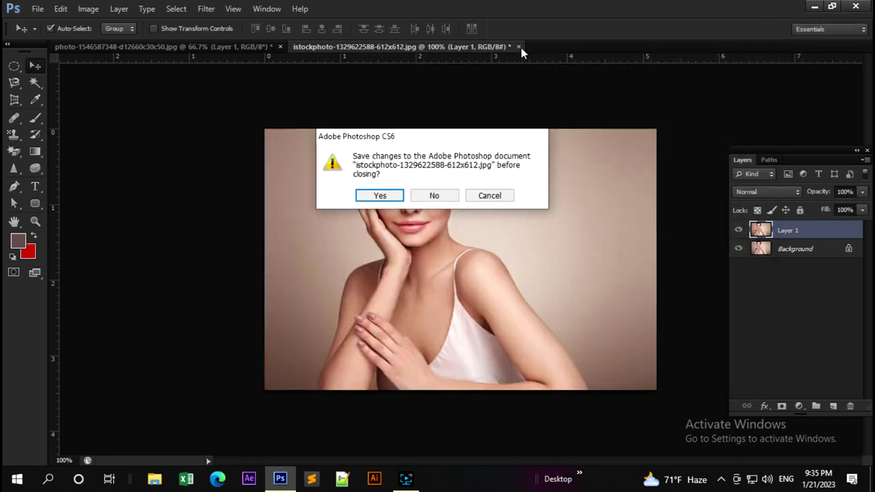
click(434, 195)
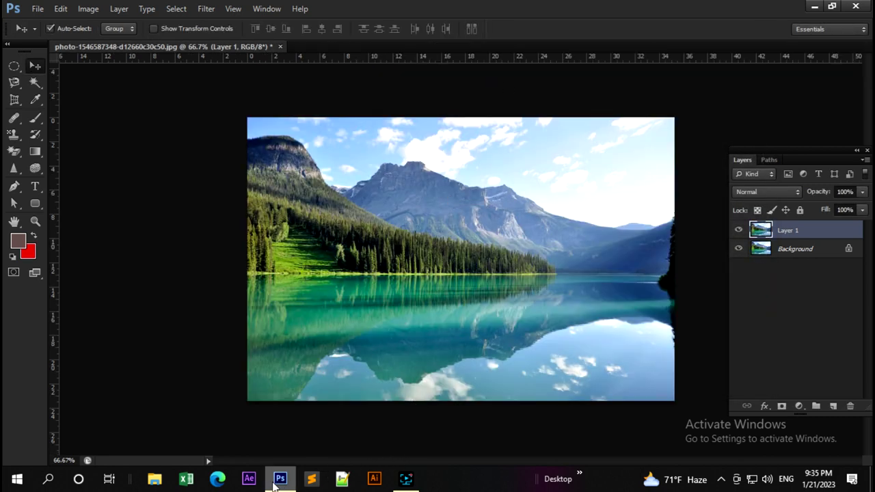
click(813, 8)
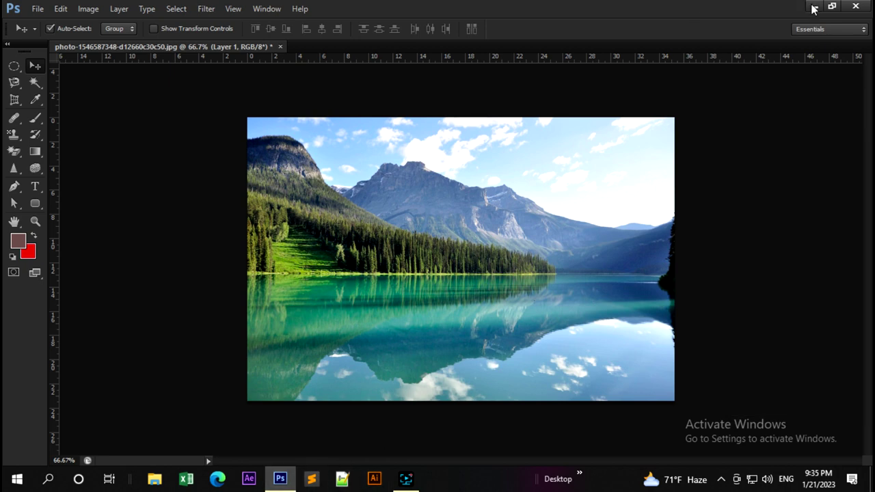
Launch Chrome and show Google image results for "sharee"
double_click(122, 217)
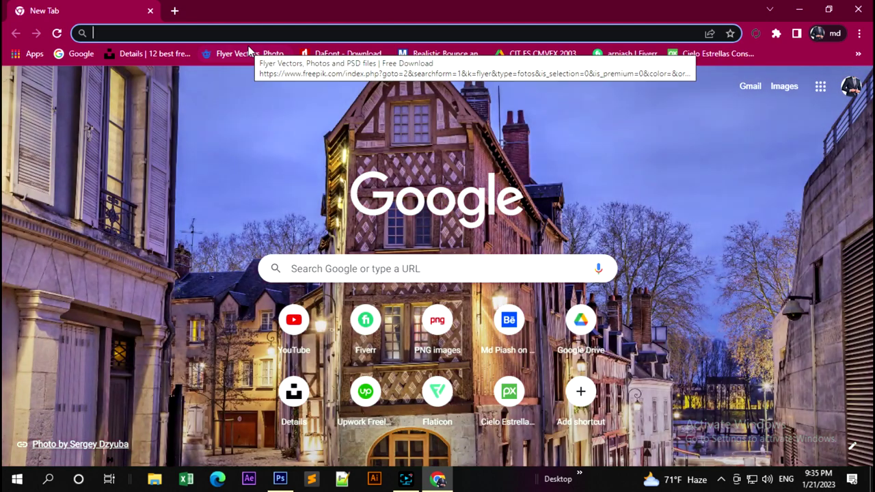
text(sharee)
key(Return)
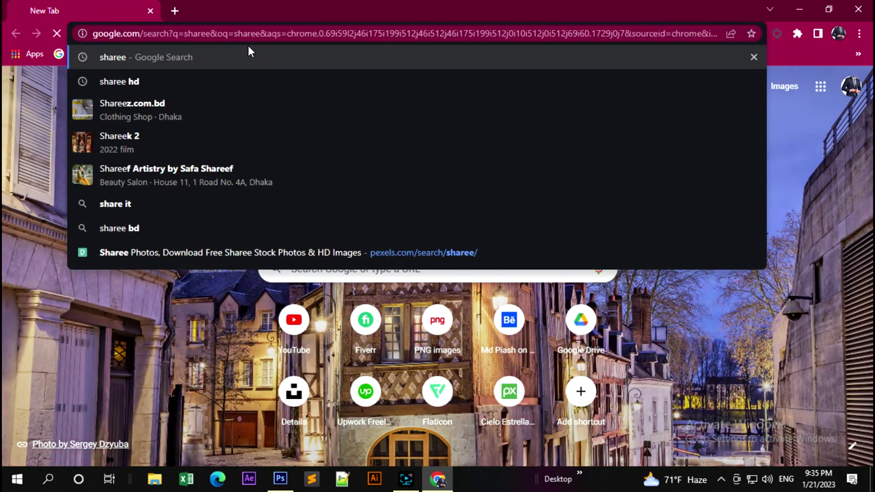
scroll(242, 268, down, 1)
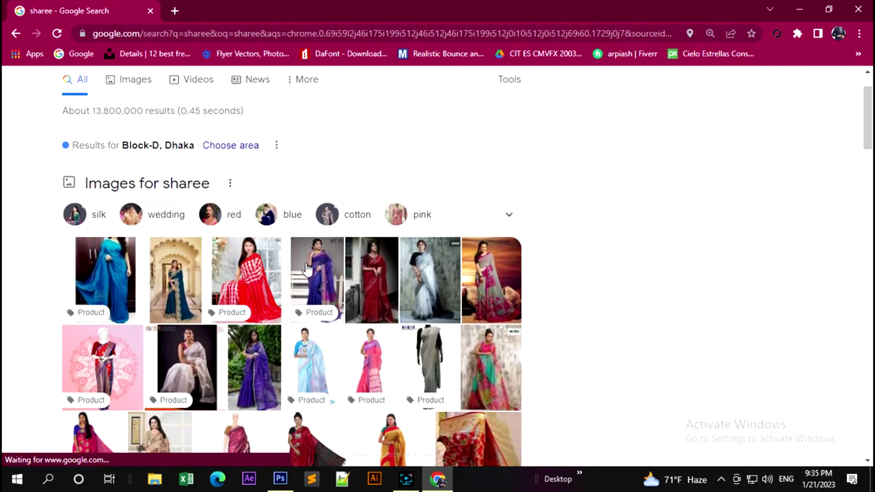
scroll(205, 205, up, 1)
click(130, 143)
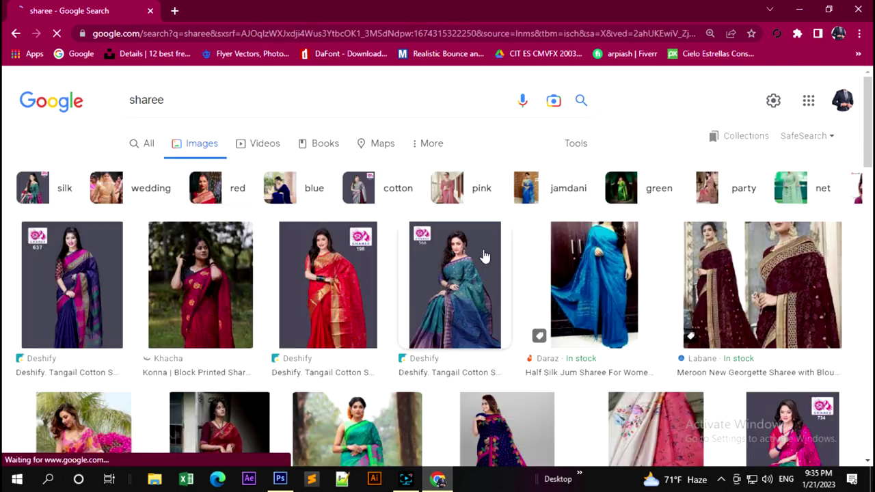
Browse the saree results, previewing the blue Daraz and Pata Design Jamdani sarees
scroll(484, 254, down, 2)
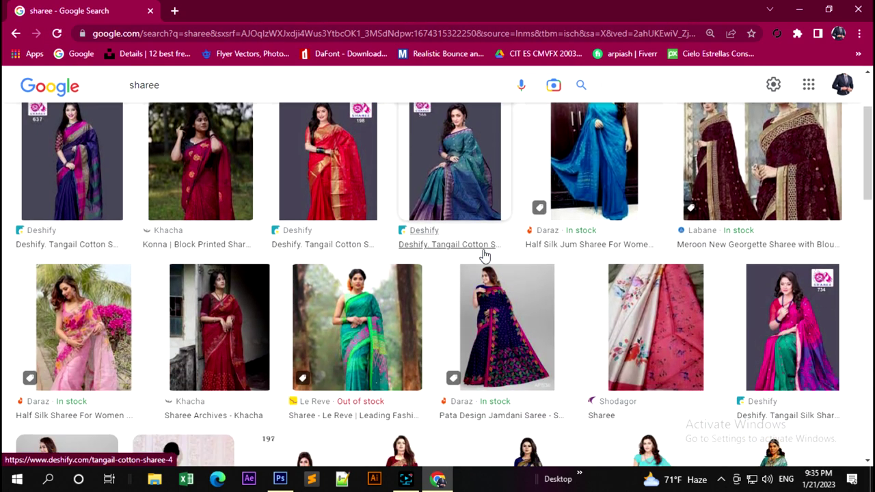
scroll(483, 254, down, 1)
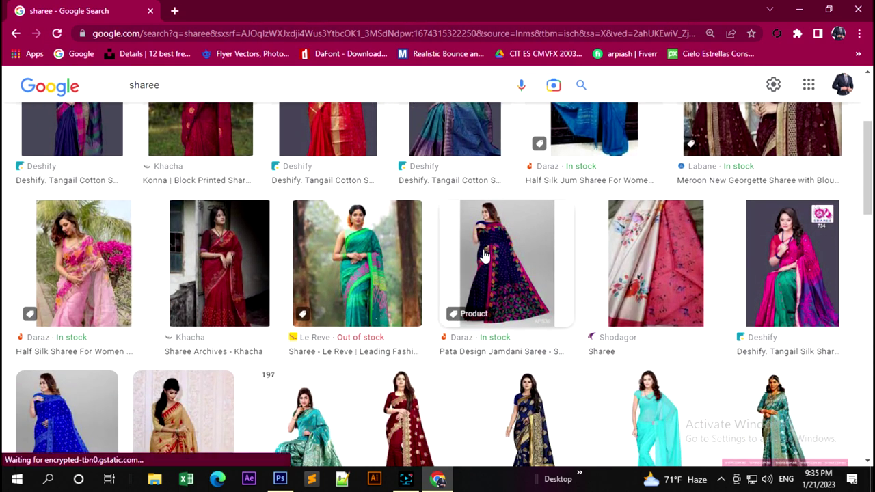
scroll(484, 255, up, 1)
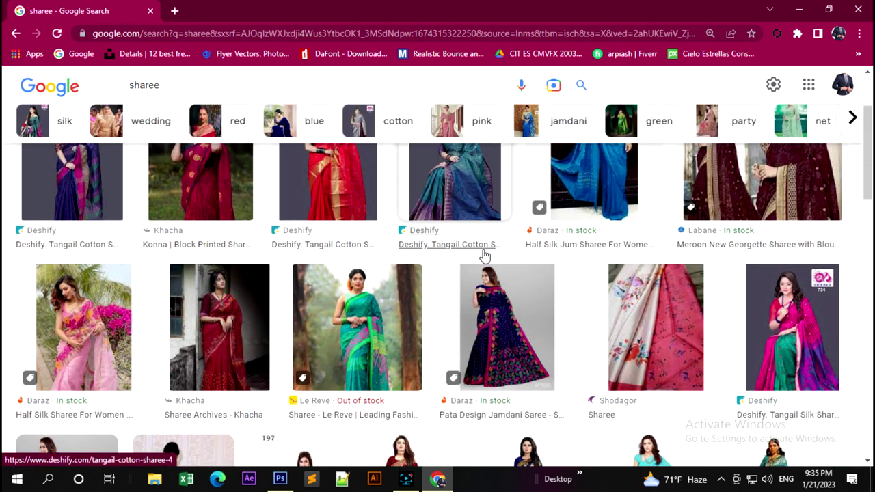
scroll(484, 254, up, 2)
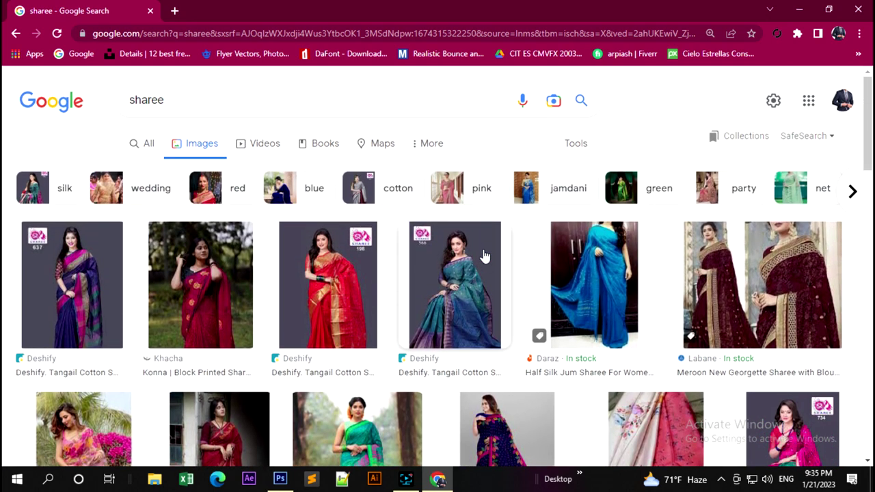
click(623, 274)
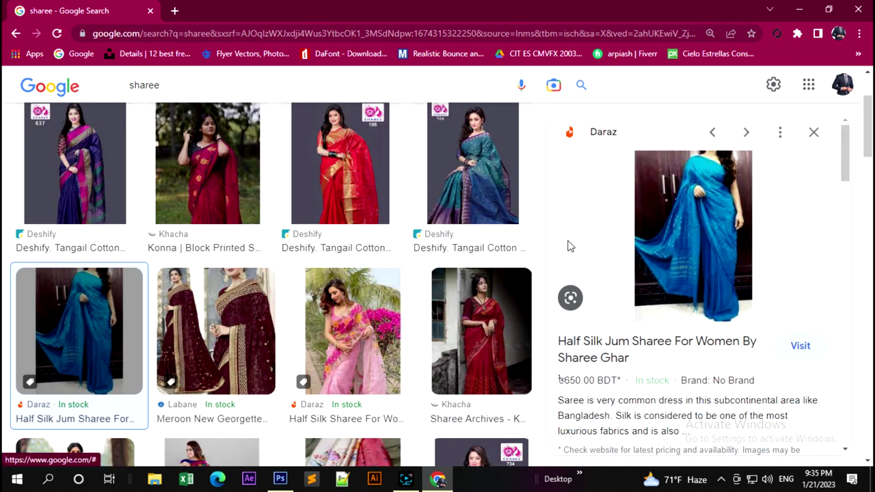
scroll(483, 259, down, 2)
scroll(484, 260, down, 2)
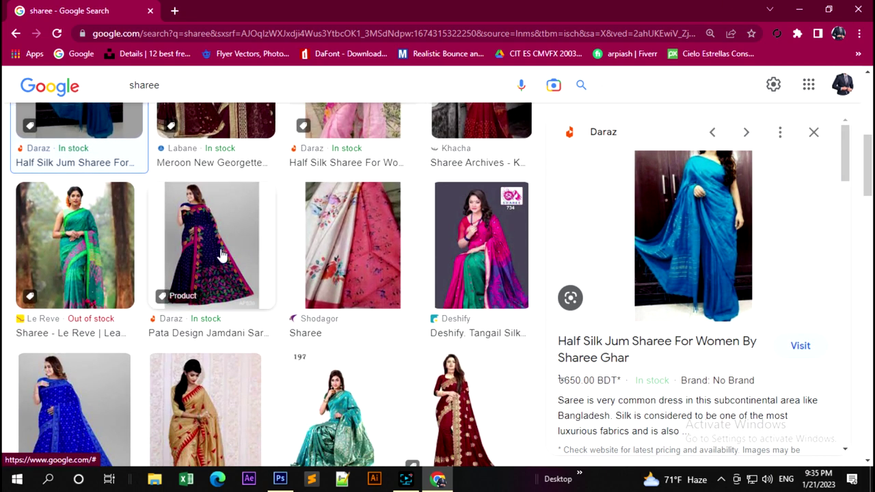
click(219, 255)
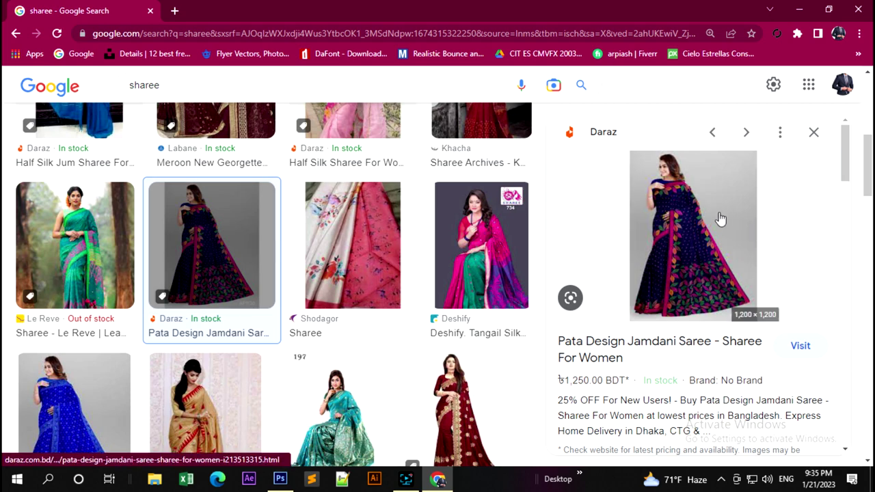
scroll(333, 302, down, 2)
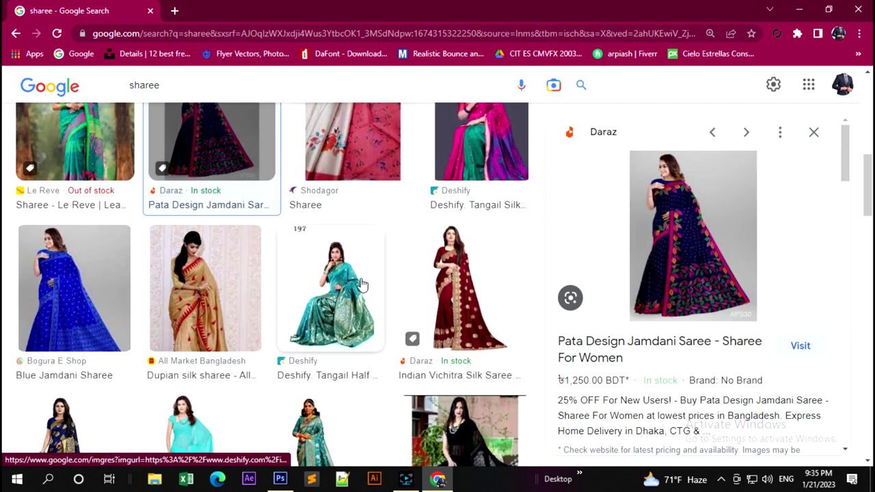
Save the teal Deshify silk saree image to the Desktop
click(362, 286)
right_click(718, 210)
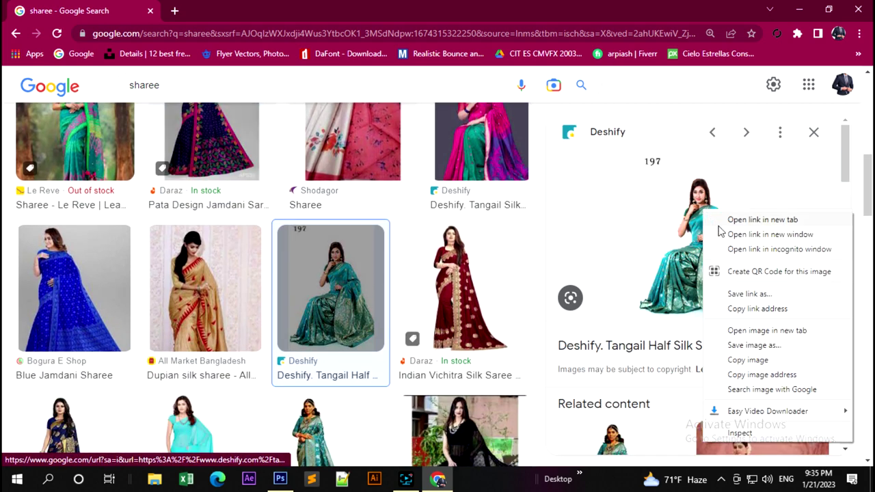
click(758, 347)
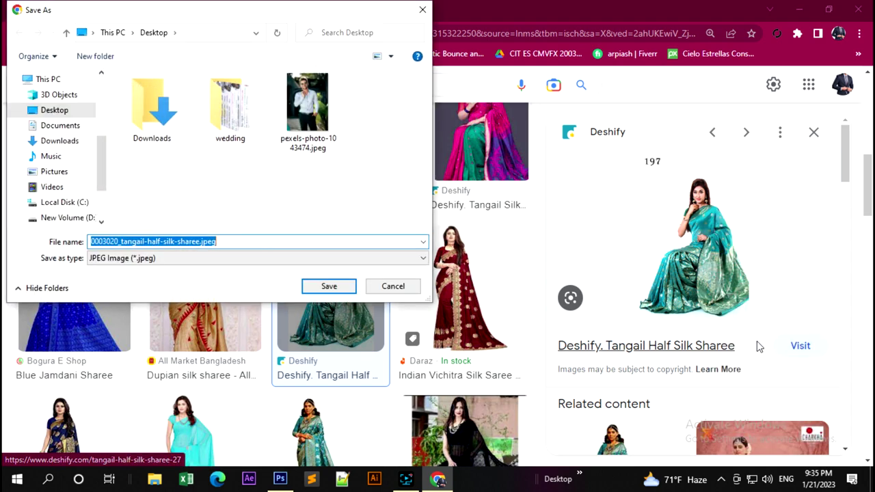
click(325, 283)
Save the cyan Indian Original saree image, then return to Photoshop
scroll(326, 294, down, 2)
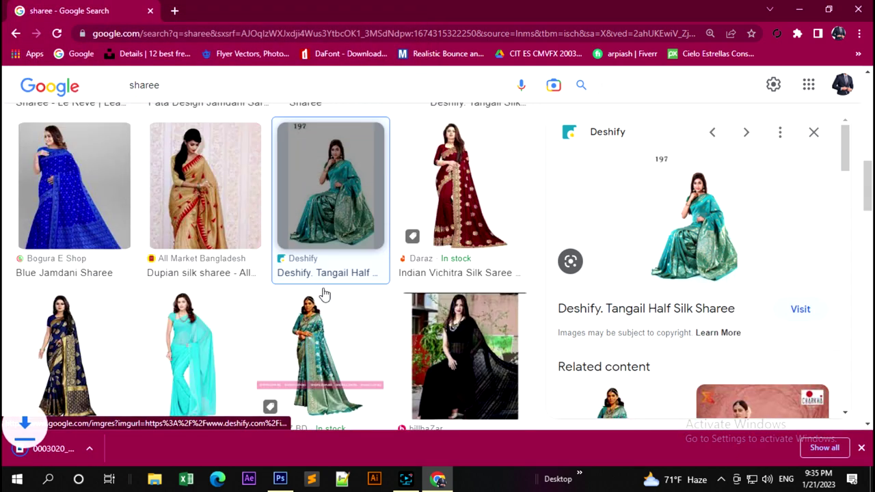
scroll(325, 294, down, 1)
click(187, 266)
right_click(709, 202)
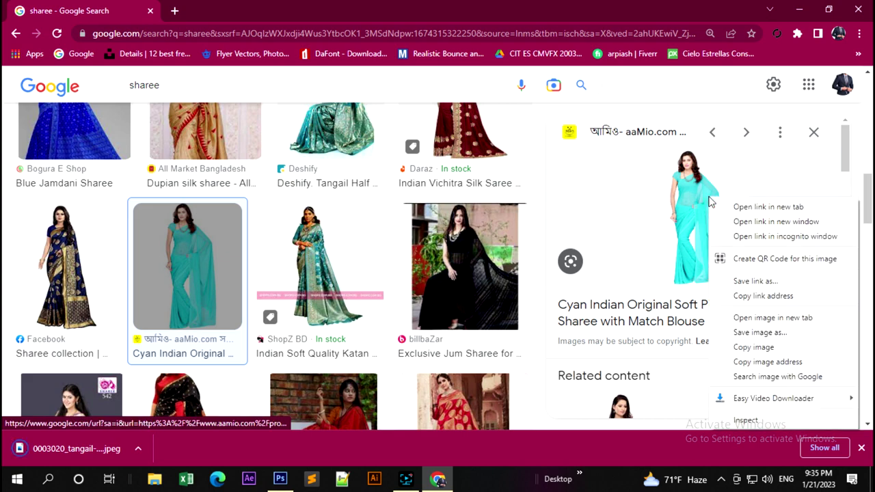
click(756, 335)
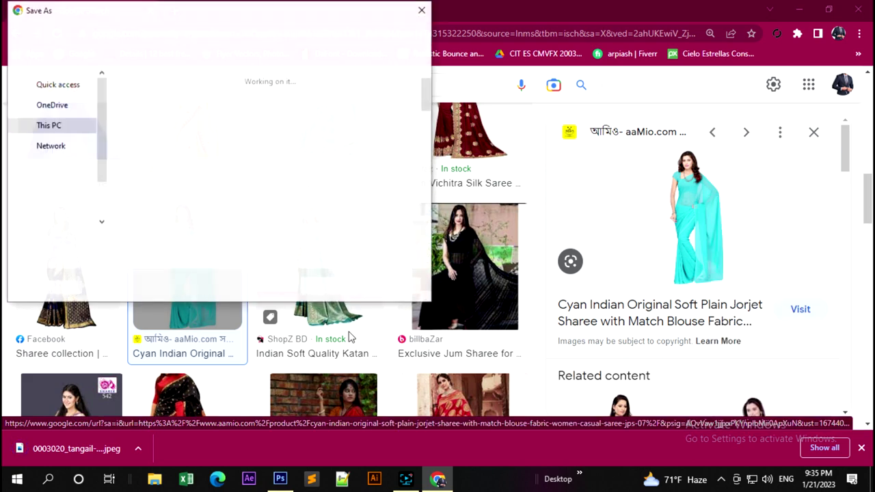
click(331, 293)
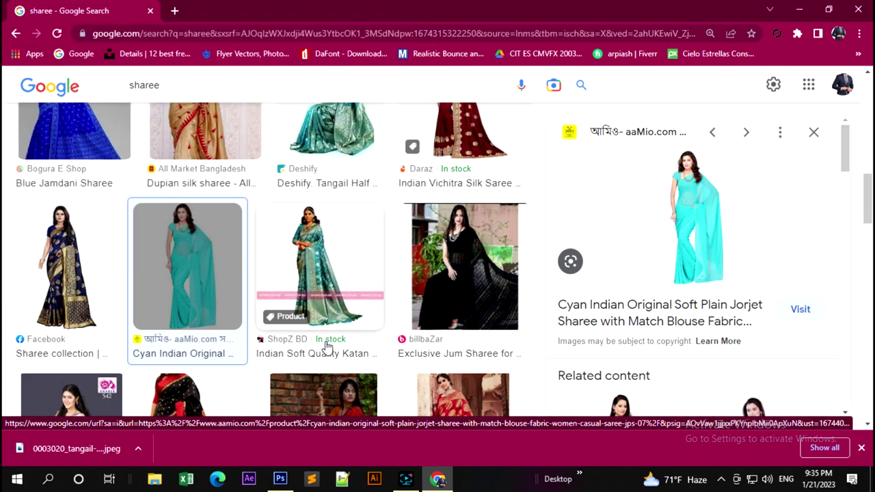
click(279, 479)
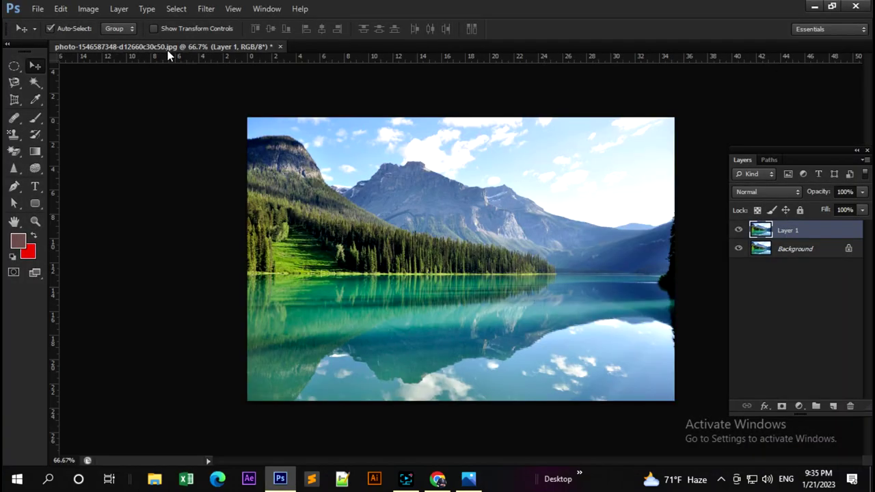
Discard the lake photo, open the Cyan-Indian saree JPEG, and duplicate it with Ctrl+J
click(280, 47)
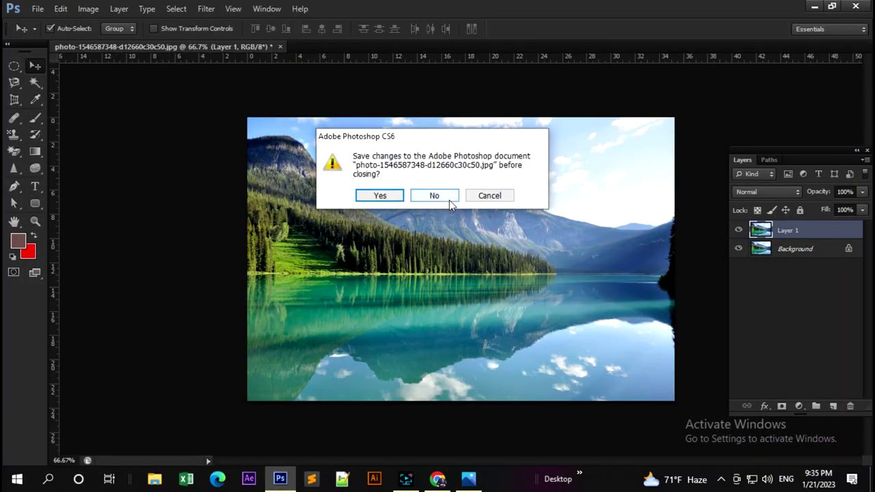
click(414, 198)
click(37, 8)
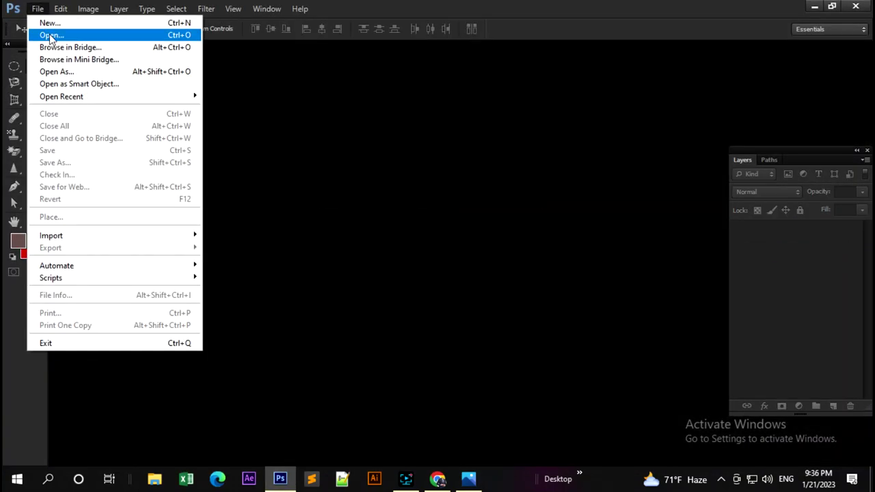
click(53, 34)
scroll(533, 311, down, 3)
scroll(533, 311, down, 3)
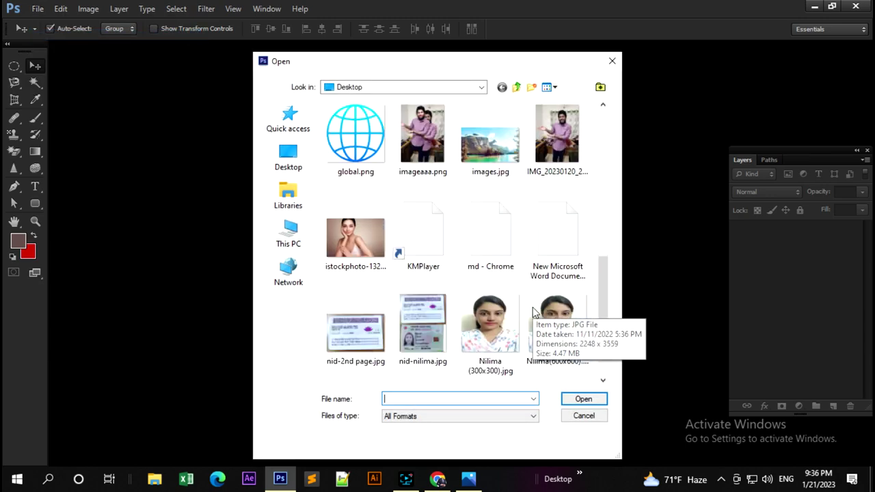
scroll(533, 311, up, 3)
click(487, 229)
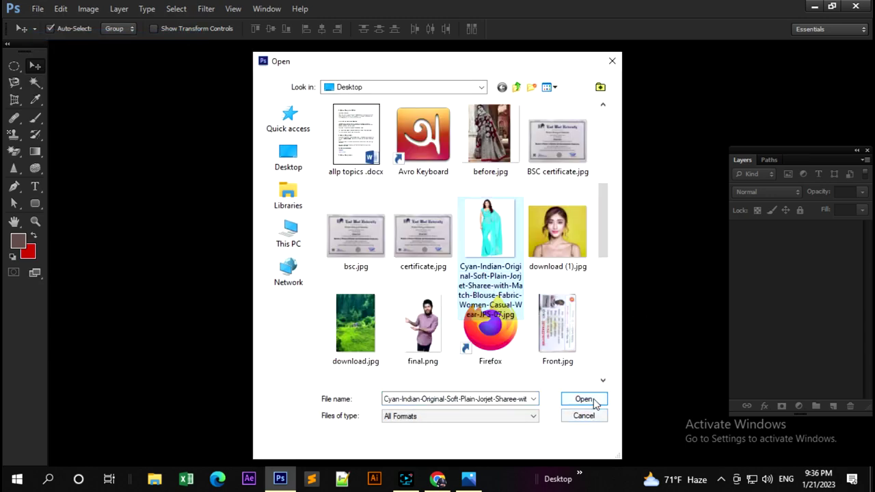
click(585, 399)
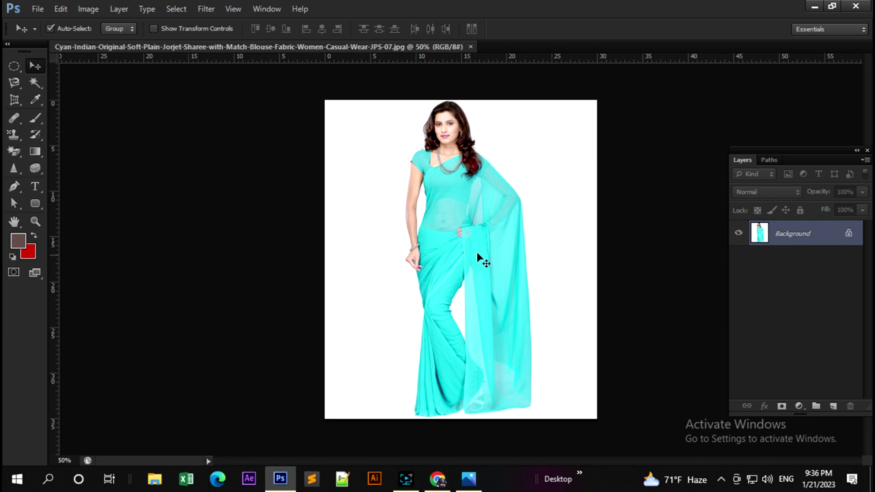
key(ctrl+j)
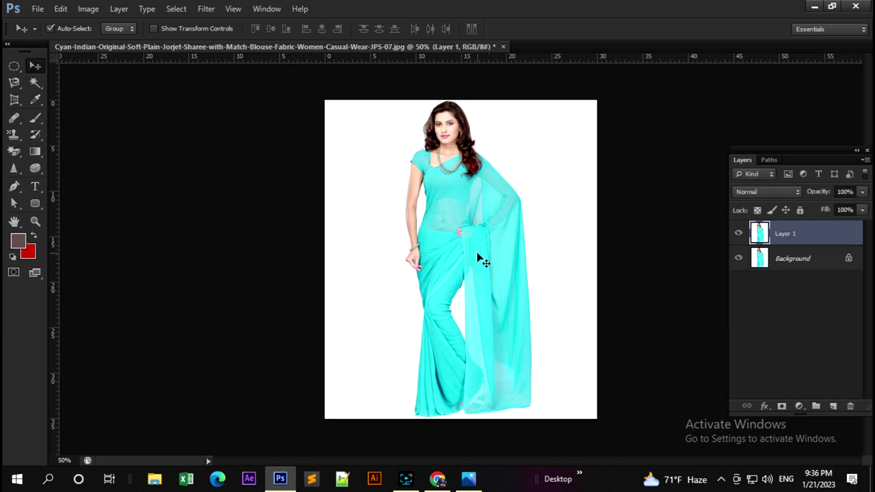
Replace the sampled saree cyan with 003366 via Replace Color at Fuzziness 124
click(89, 9)
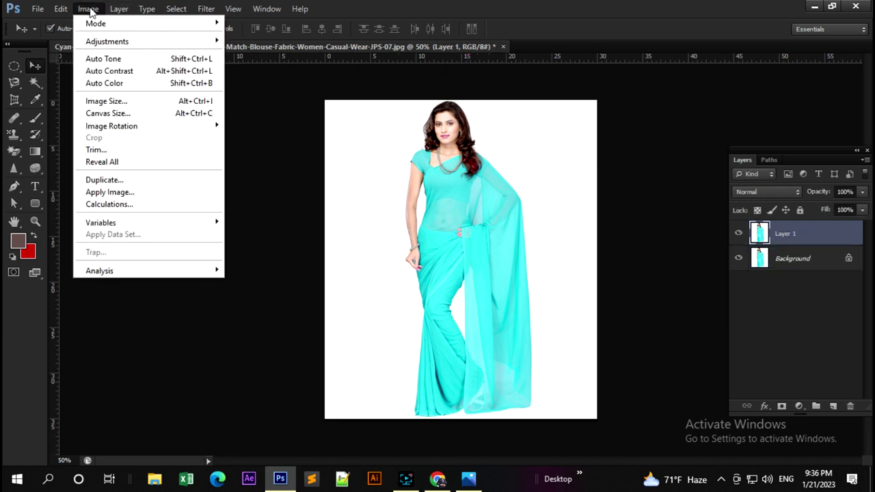
mouse_move(107, 41)
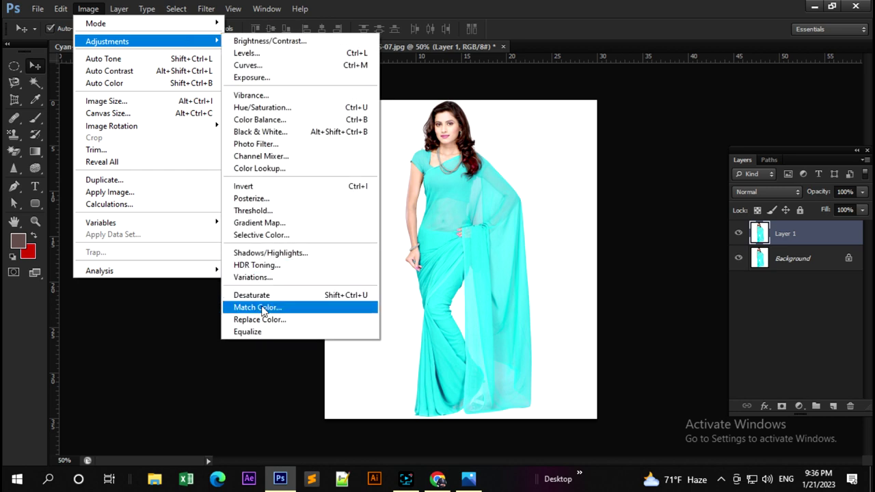
click(261, 319)
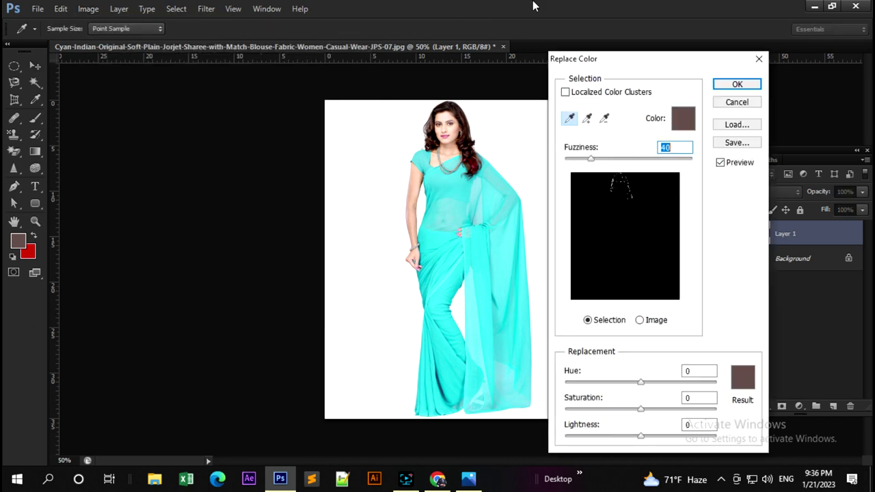
click(509, 263)
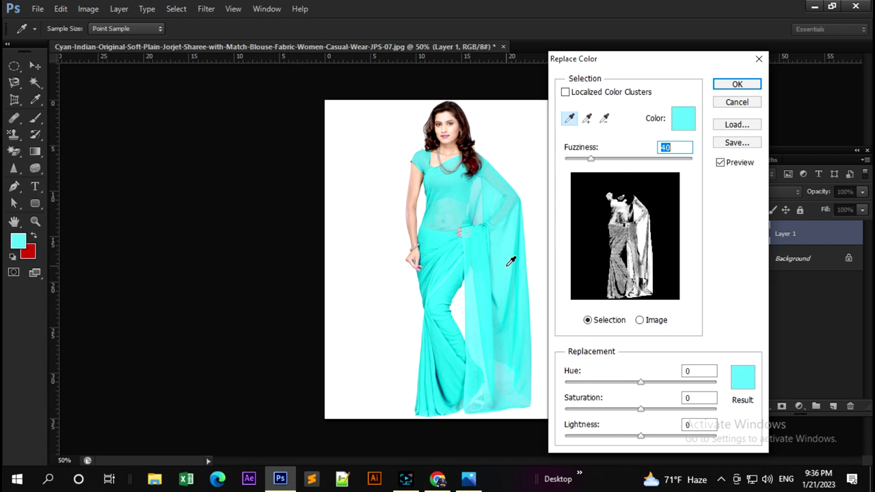
click(742, 377)
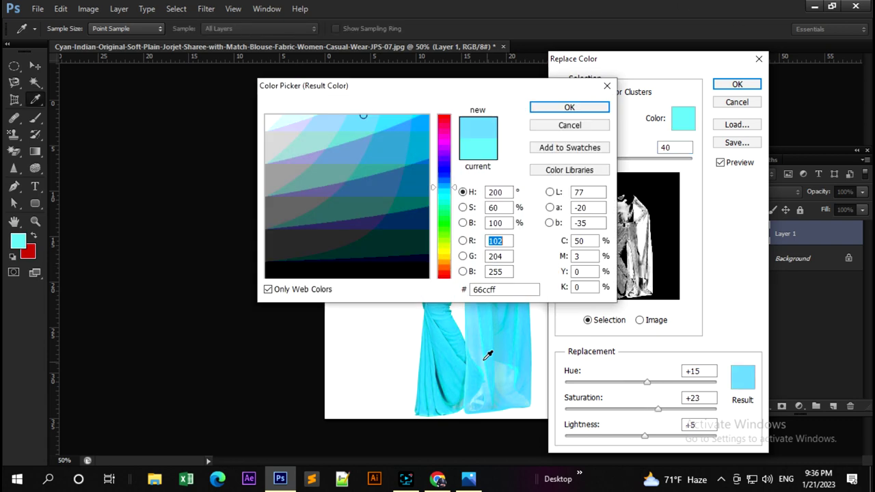
click(419, 227)
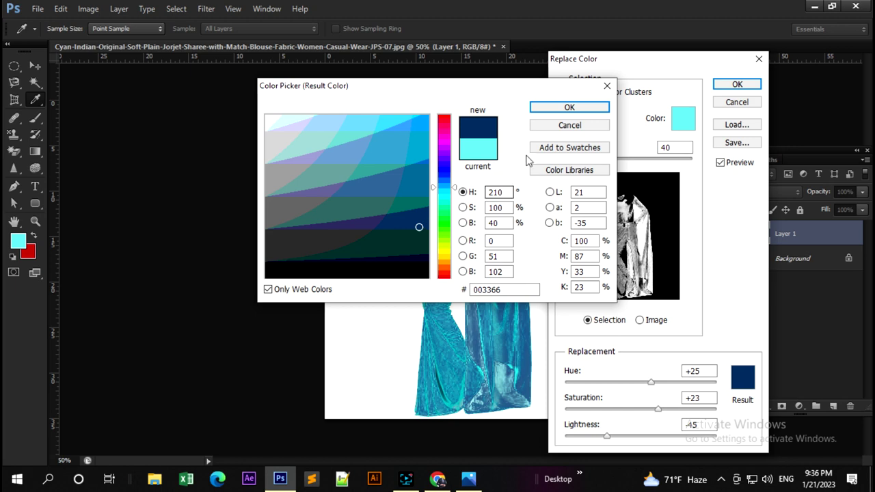
drag(524, 86, 303, 177)
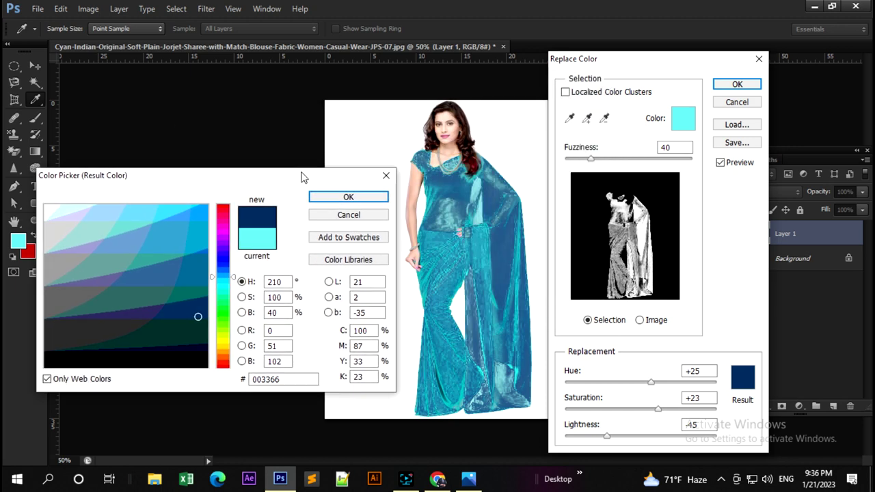
click(346, 197)
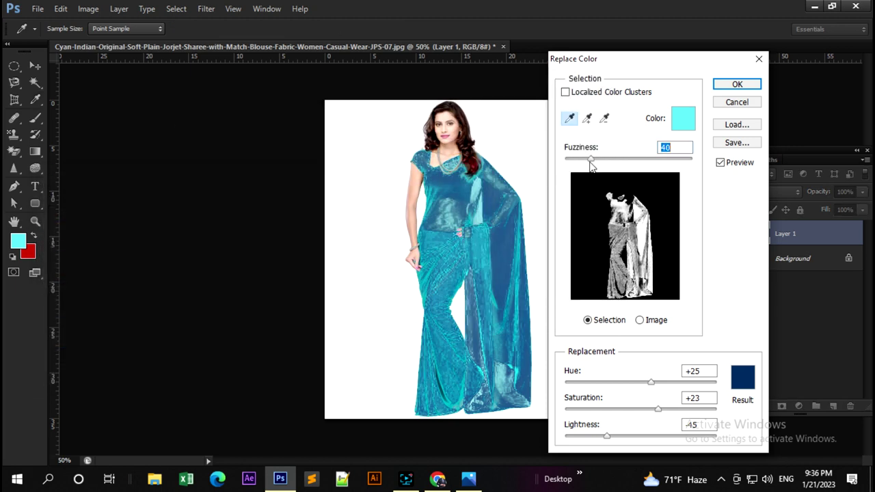
mouse_move(592, 164)
mouse_down()
mouse_move(696, 171)
mouse_move(644, 176)
mouse_up()
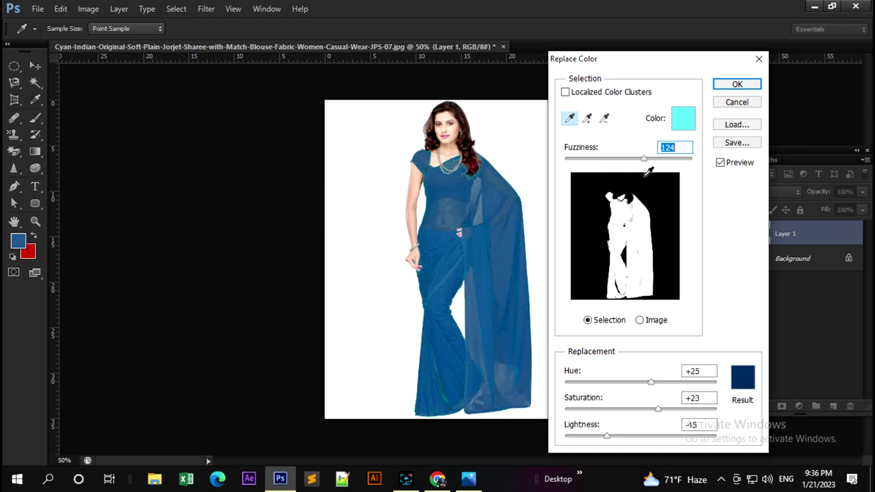
click(738, 86)
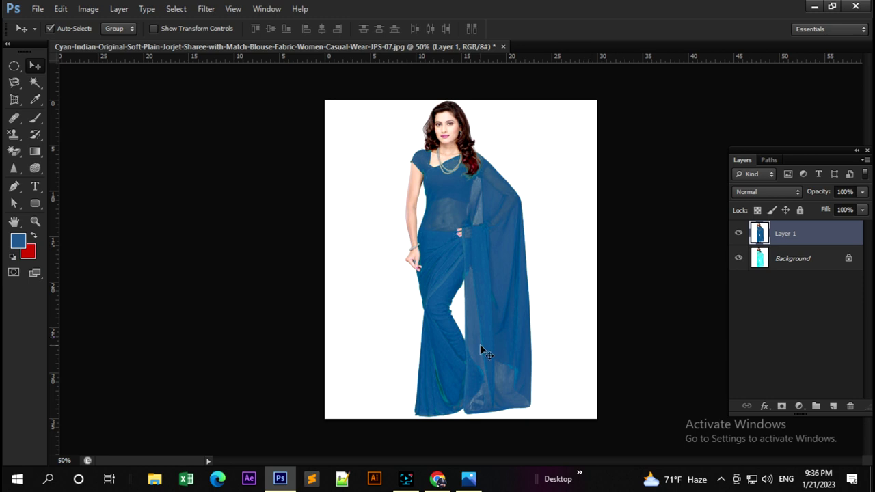
Zoom and pan the canvas to inspect the blue saree and the model's head
scroll(479, 345, up, 2)
scroll(480, 344, up, 2)
scroll(479, 329, up, 1)
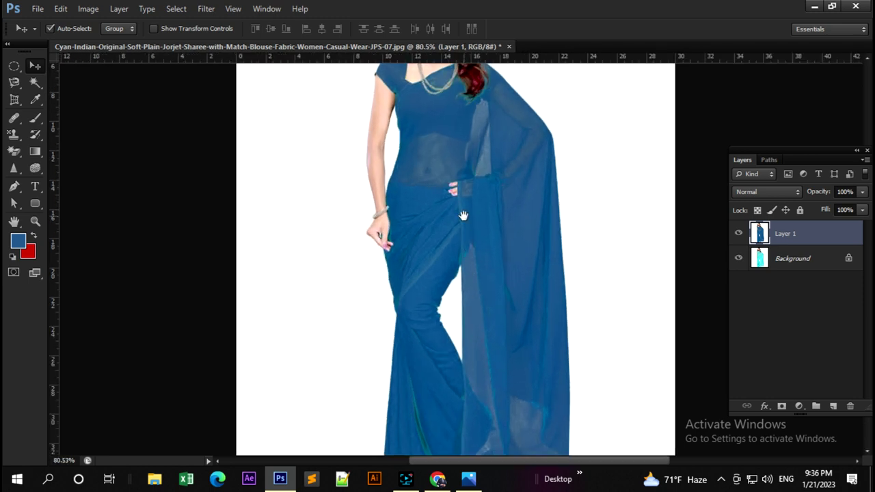
drag(464, 216, 470, 337)
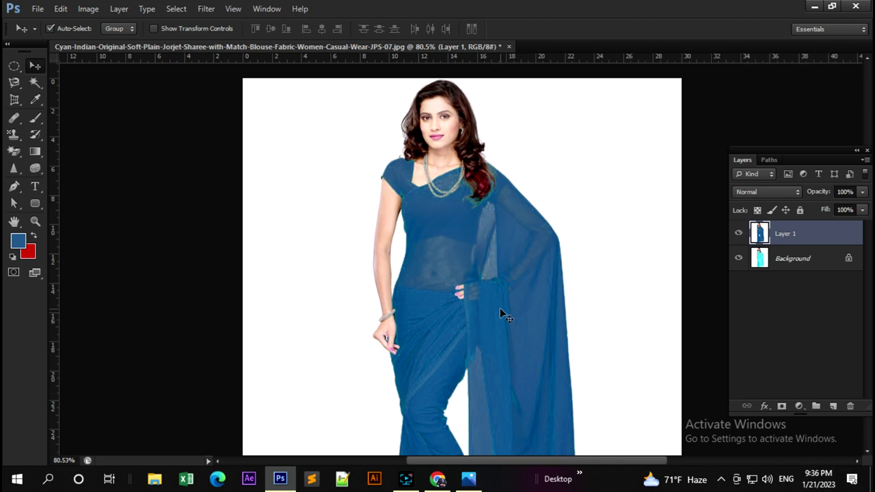
scroll(500, 309, down, 1)
scroll(499, 309, down, 1)
scroll(500, 309, down, 1)
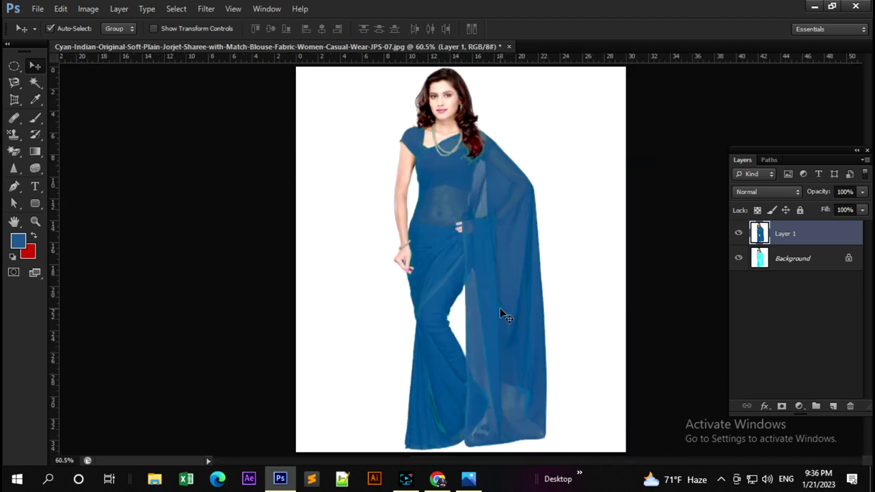
Toggle Layer 1 off and on to compare, then undo the blue recolour
click(740, 234)
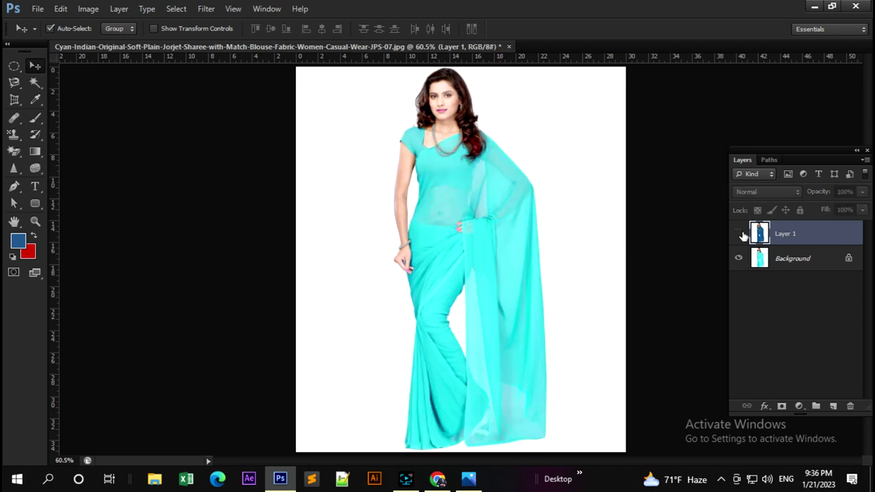
click(739, 233)
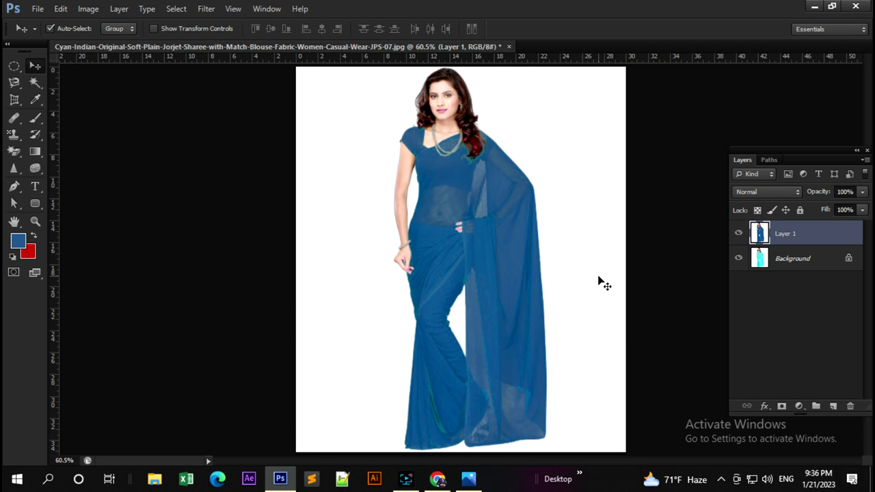
key(ctrl+z)
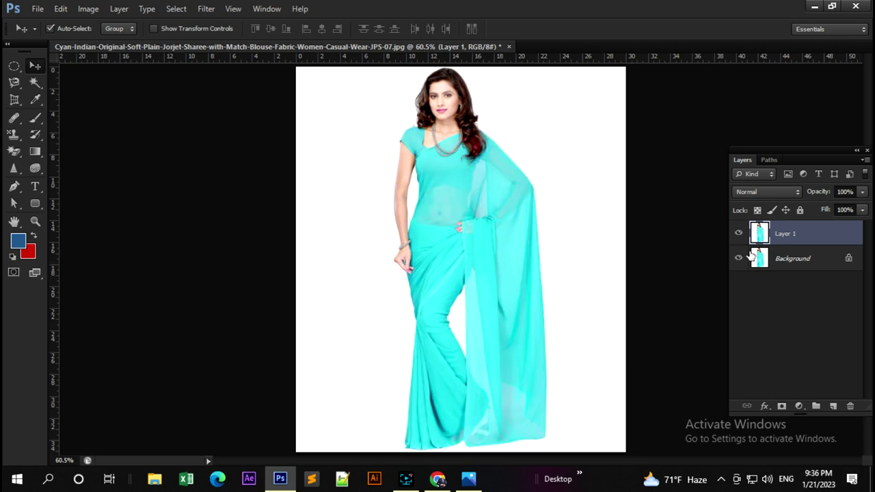
click(89, 10)
mouse_move(109, 41)
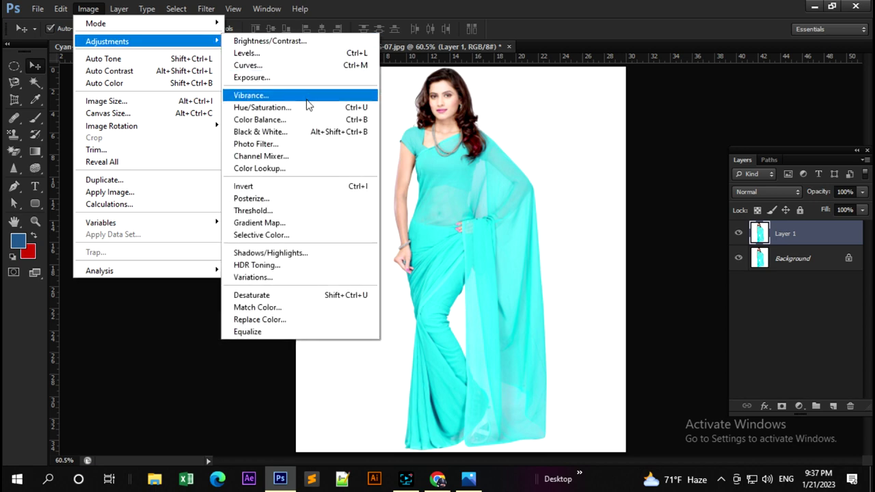
click(272, 320)
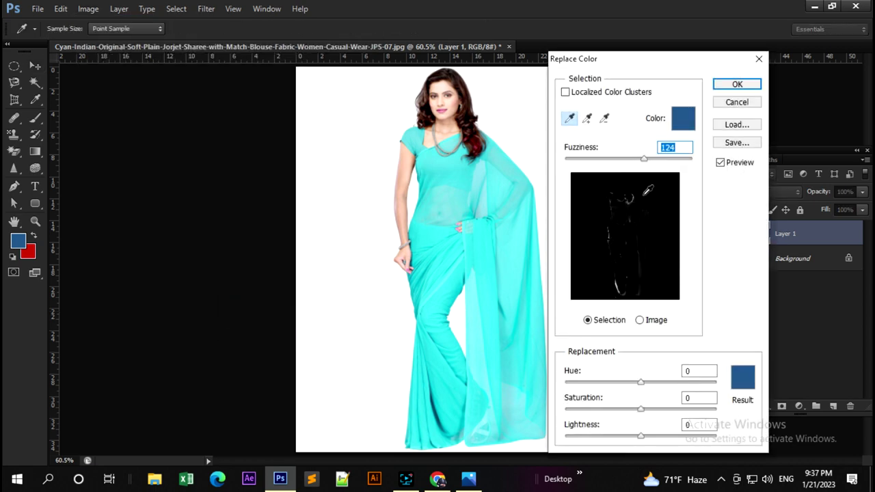
click(508, 247)
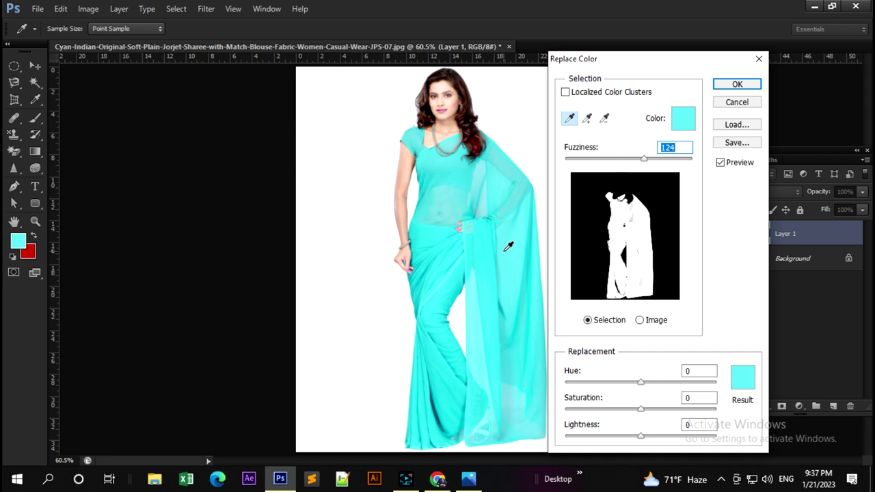
click(745, 381)
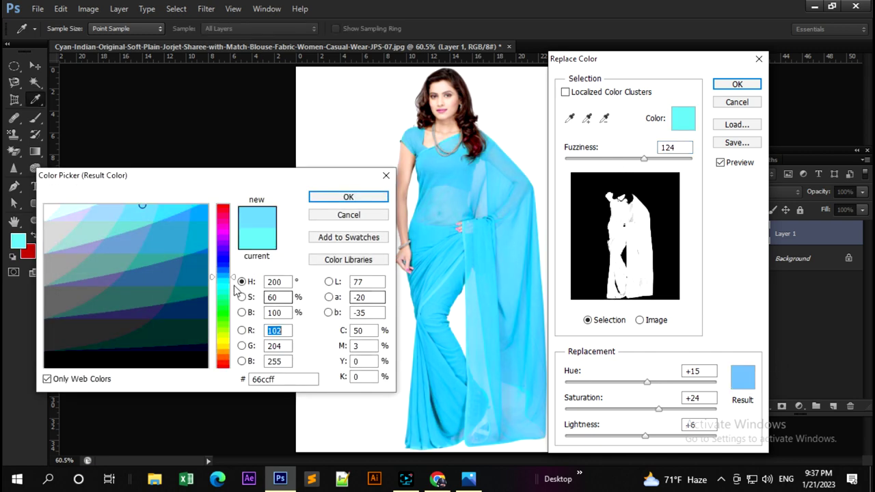
click(222, 219)
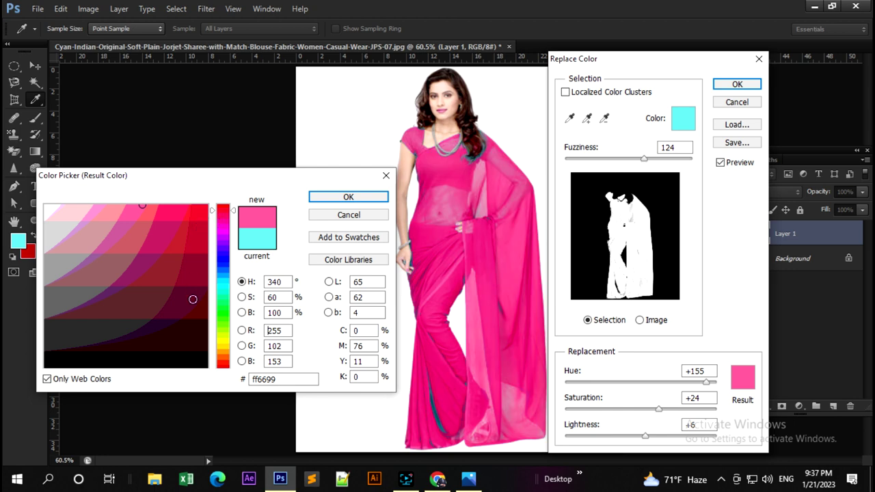
drag(172, 340, 195, 374)
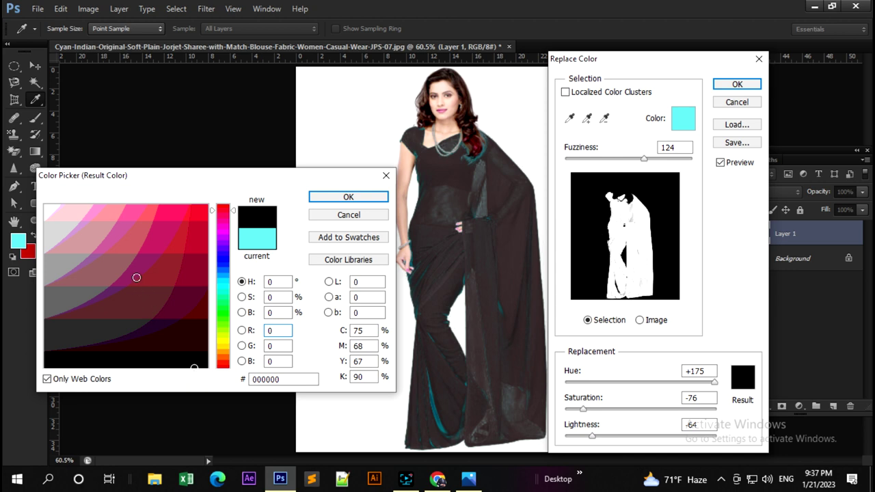
click(136, 270)
drag(180, 252, 217, 192)
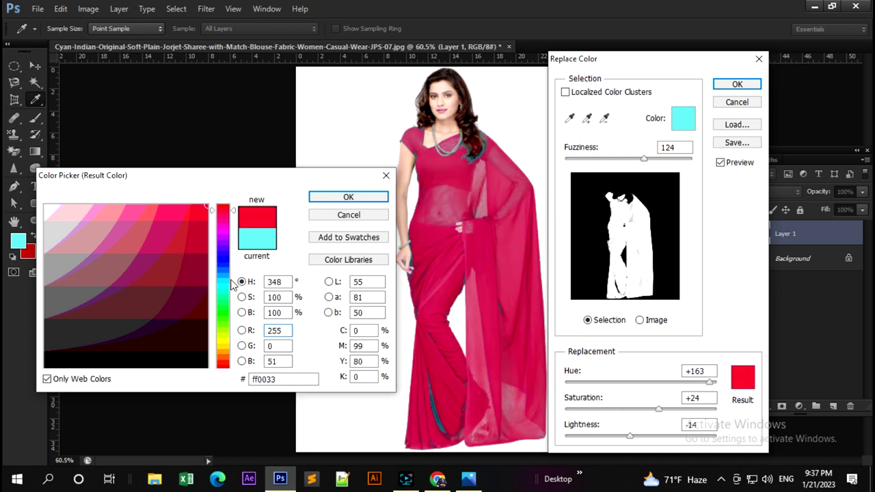
click(225, 312)
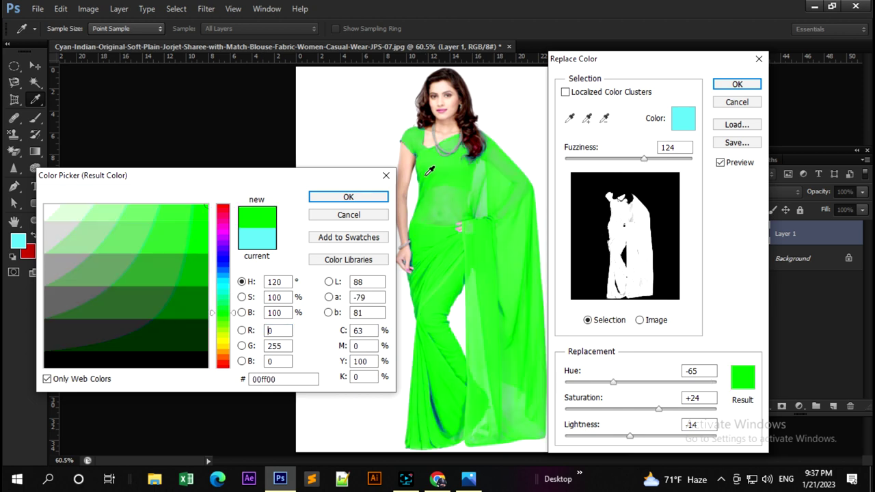
click(220, 340)
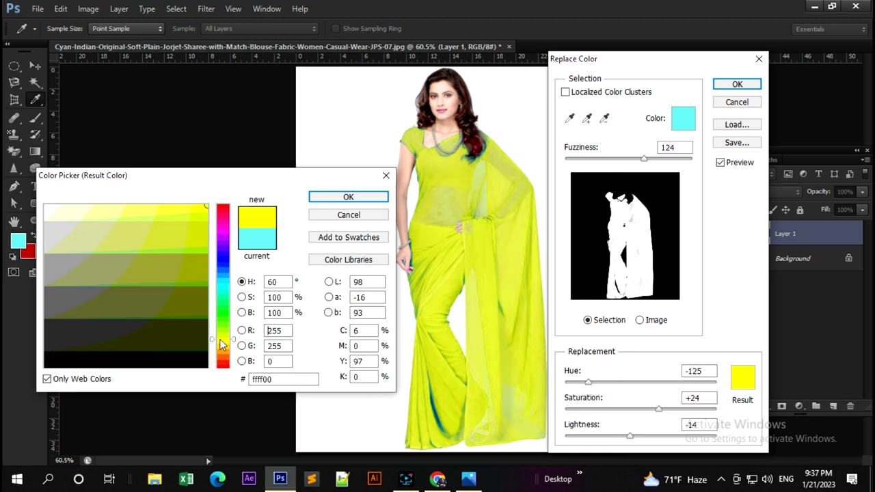
click(386, 175)
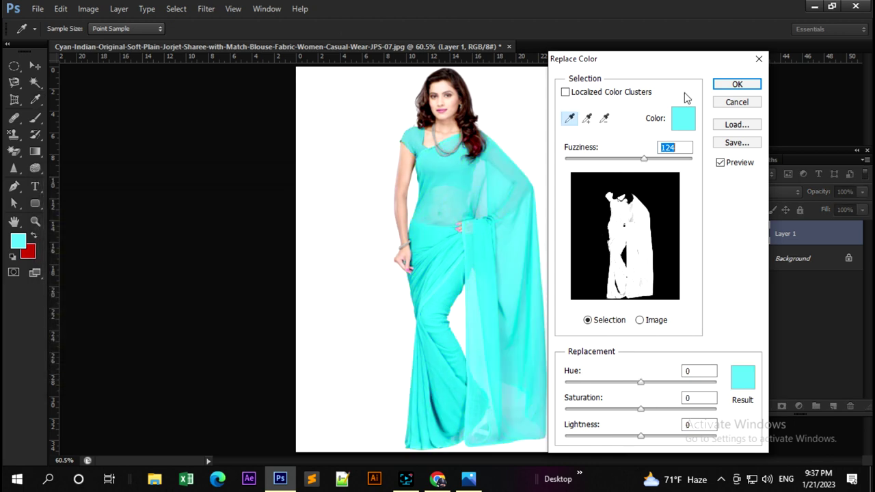
click(758, 58)
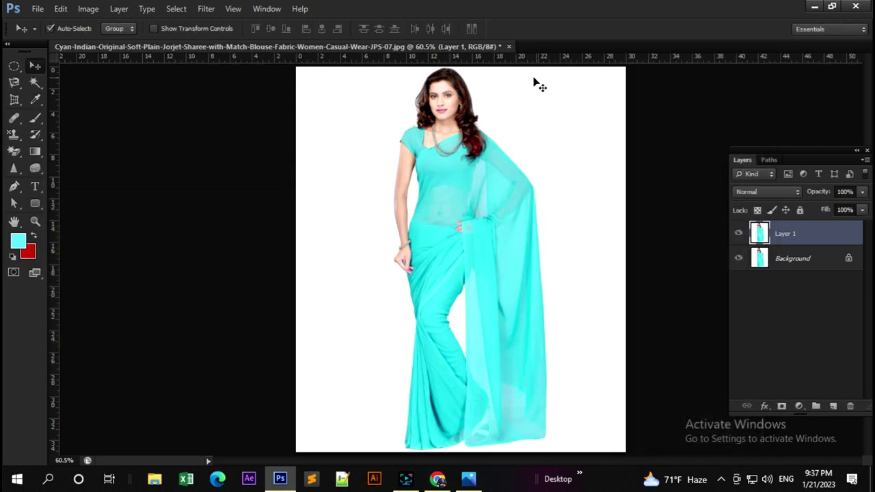
Close the cyan saree photo unsaved and open 0003020_tangail-half-silk-sharee.jpeg
click(510, 46)
click(435, 188)
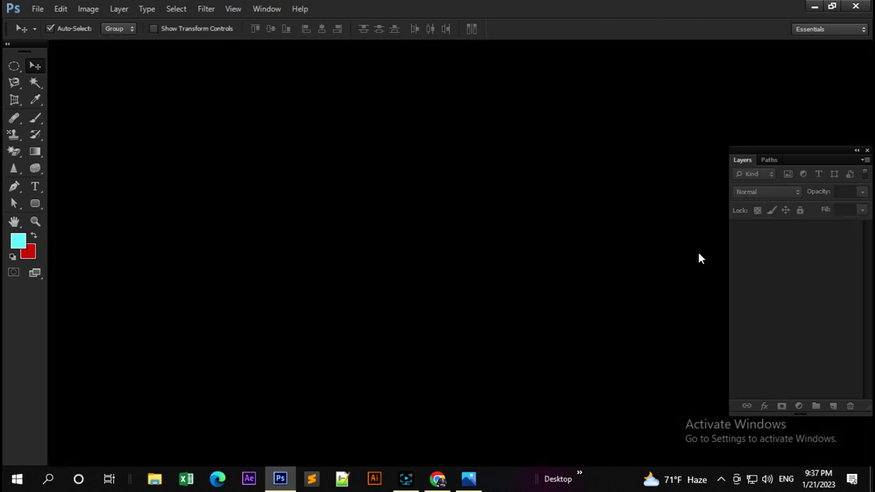
click(37, 8)
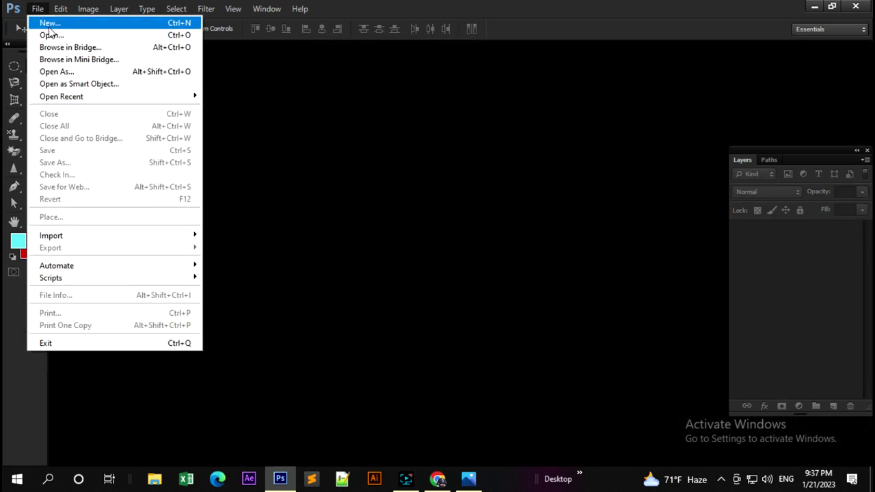
click(51, 36)
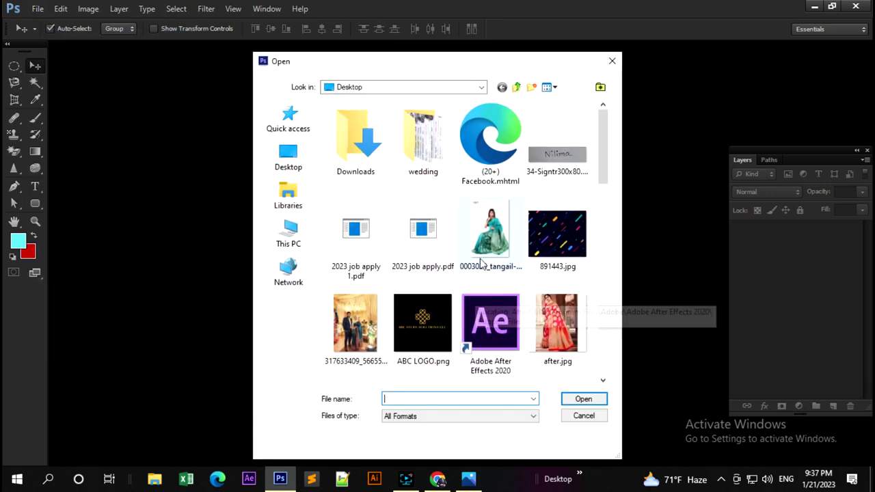
click(482, 220)
click(579, 402)
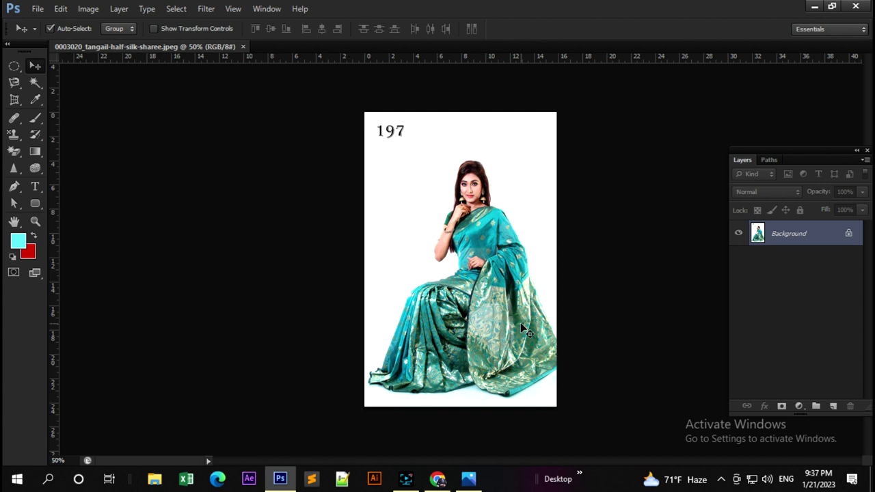
Duplicate the Background into Layer 1 and zoom in on the saree
key(ctrl+j)
scroll(479, 270, up, 2)
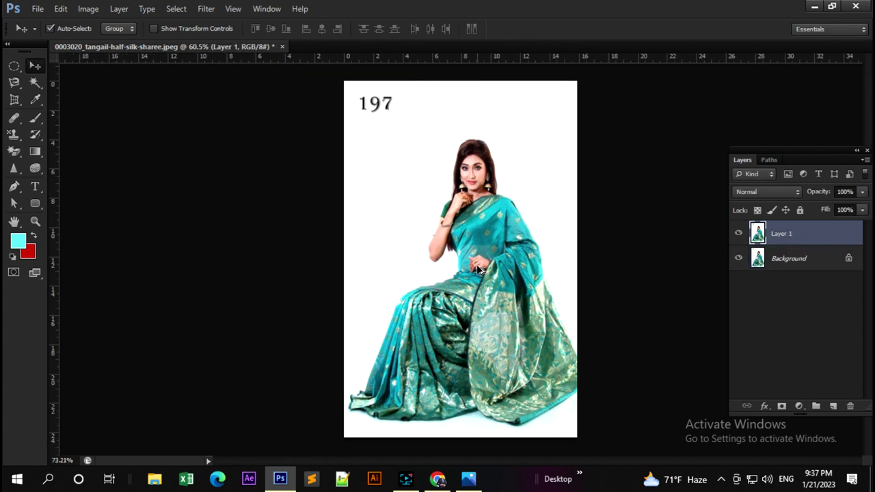
scroll(478, 270, up, 1)
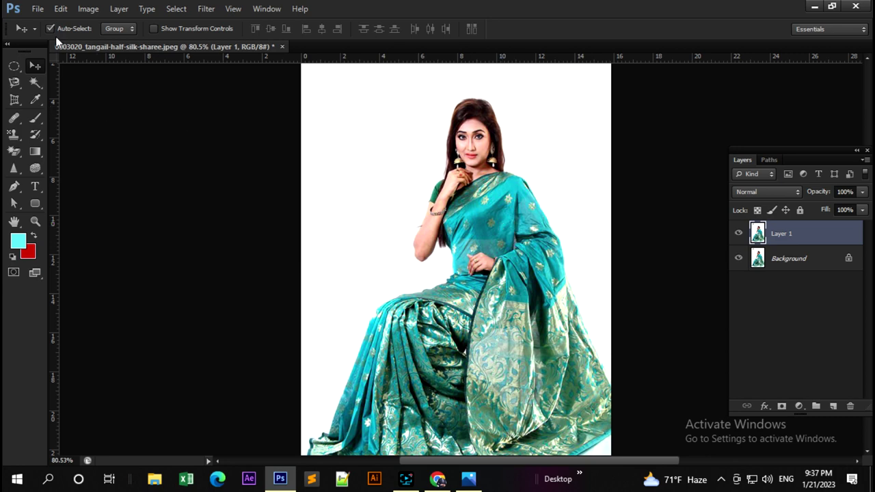
In Replace Color, sample the teal saree and widen Fuzziness to 189
click(87, 13)
mouse_move(107, 41)
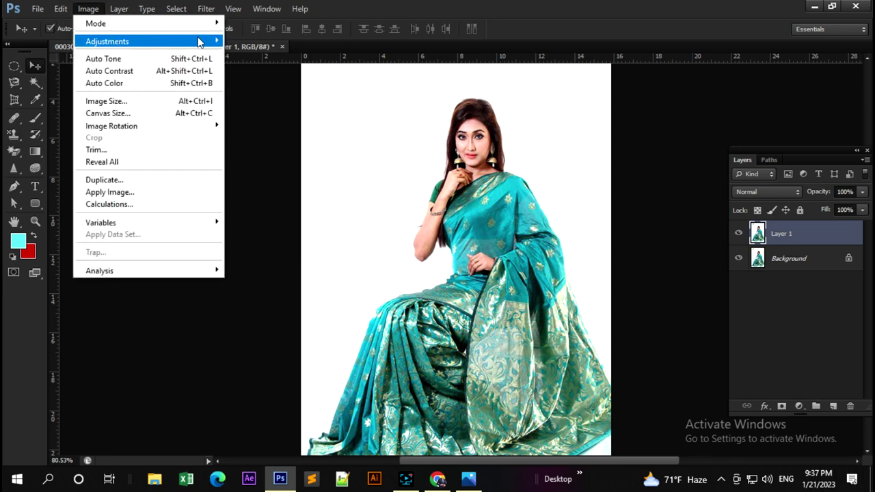
click(266, 319)
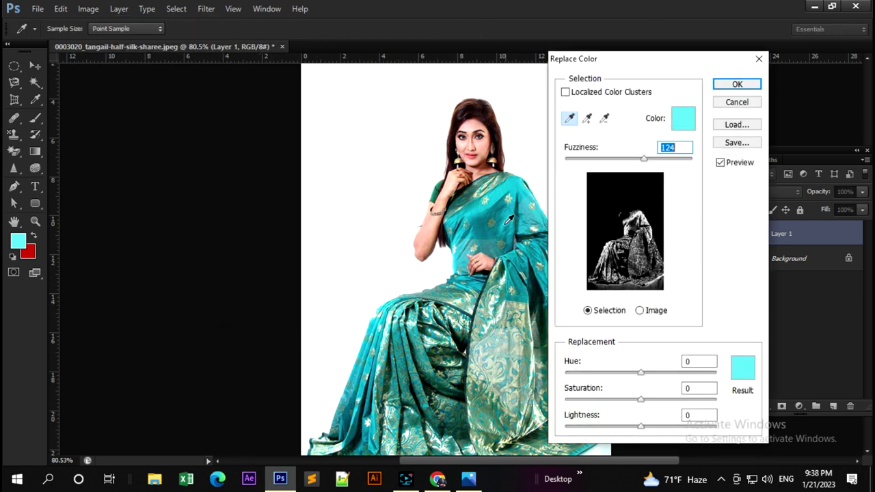
click(506, 220)
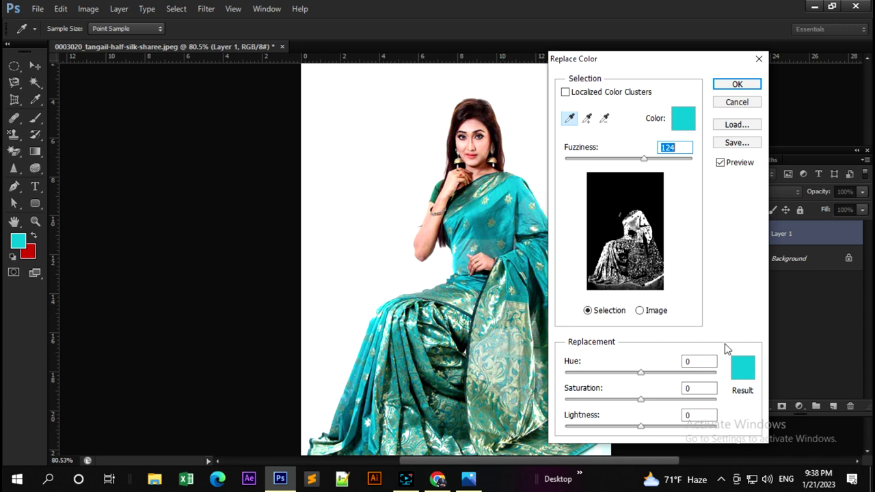
drag(646, 161, 666, 162)
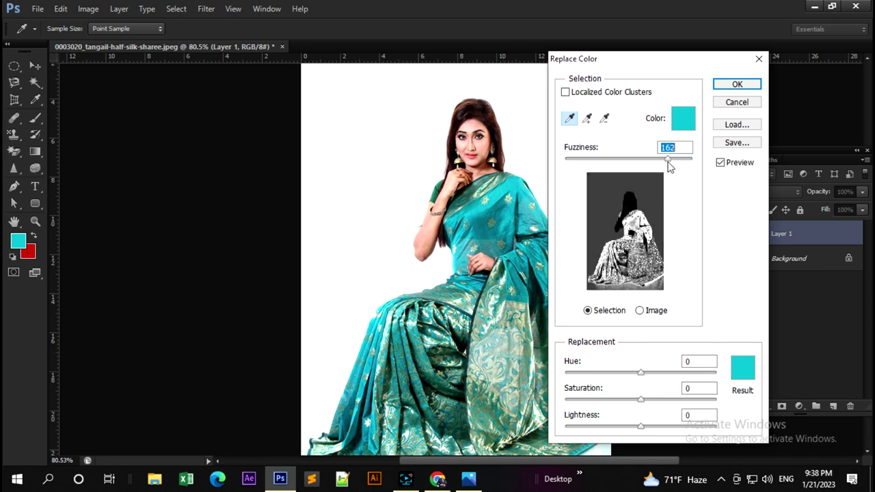
drag(668, 164, 685, 164)
Set the replacement colour to crimson cc0033 in the Color Picker
click(742, 368)
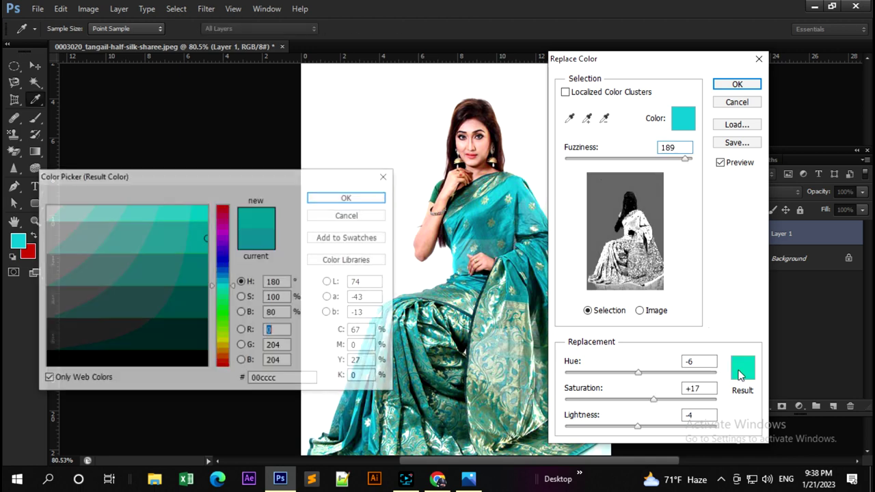
click(224, 231)
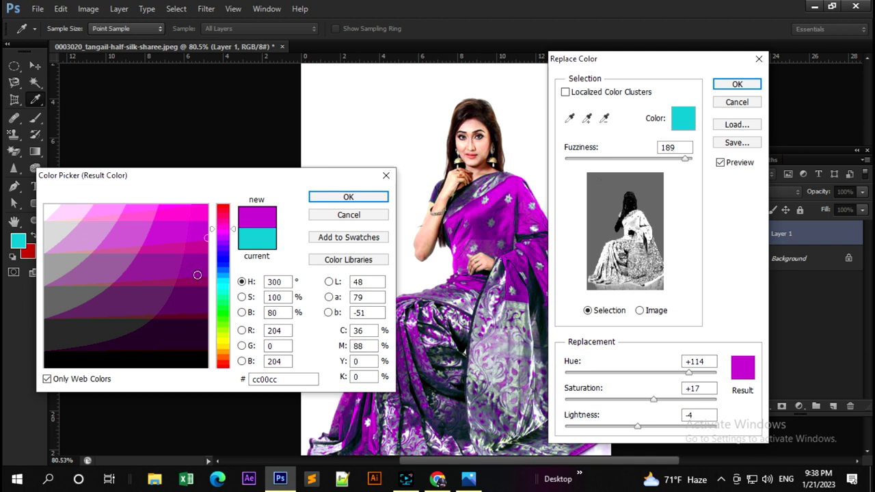
click(199, 265)
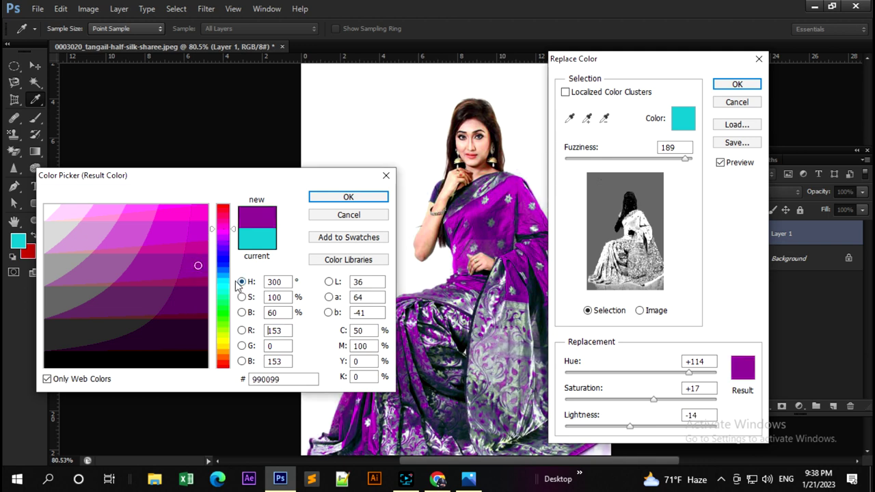
key(ctrl+a)
click(224, 341)
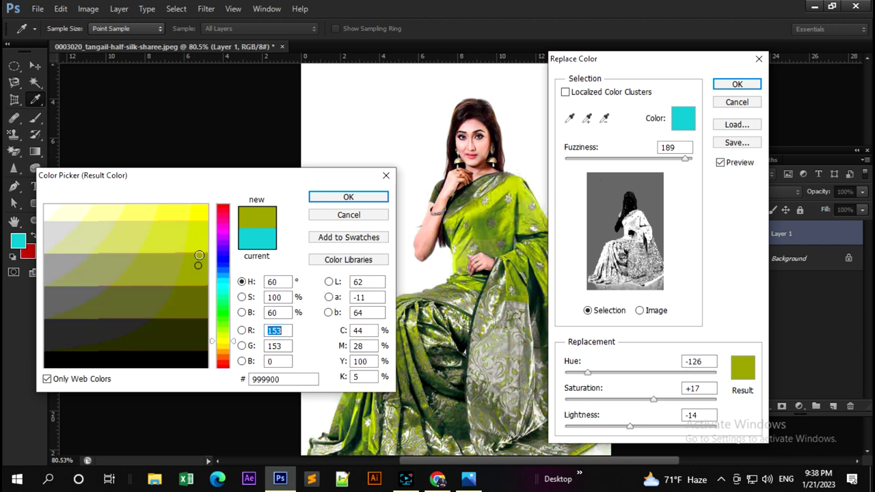
click(224, 216)
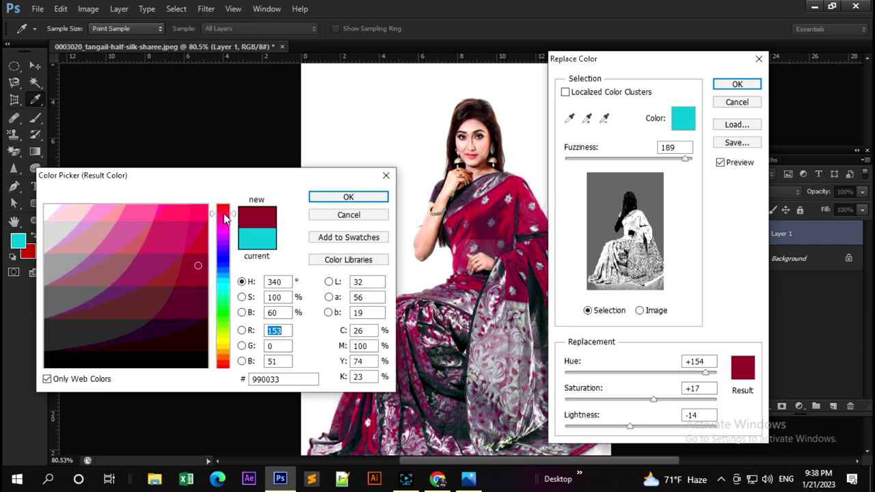
drag(197, 221, 219, 192)
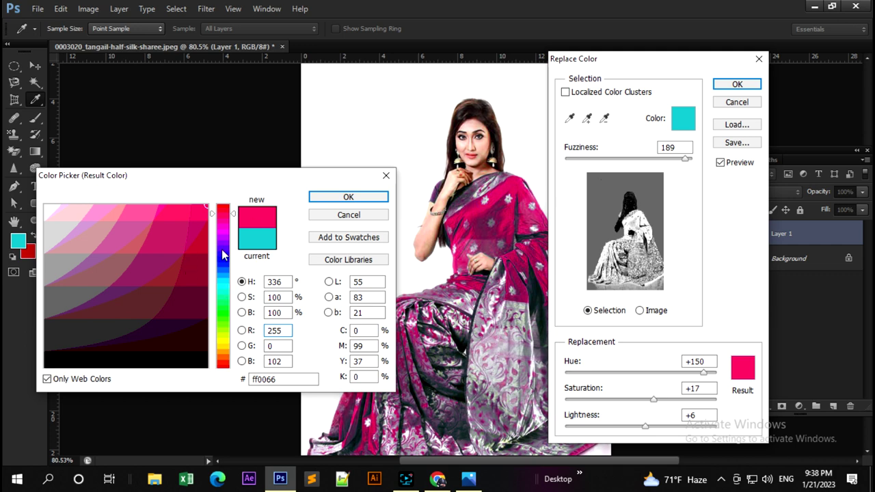
click(201, 246)
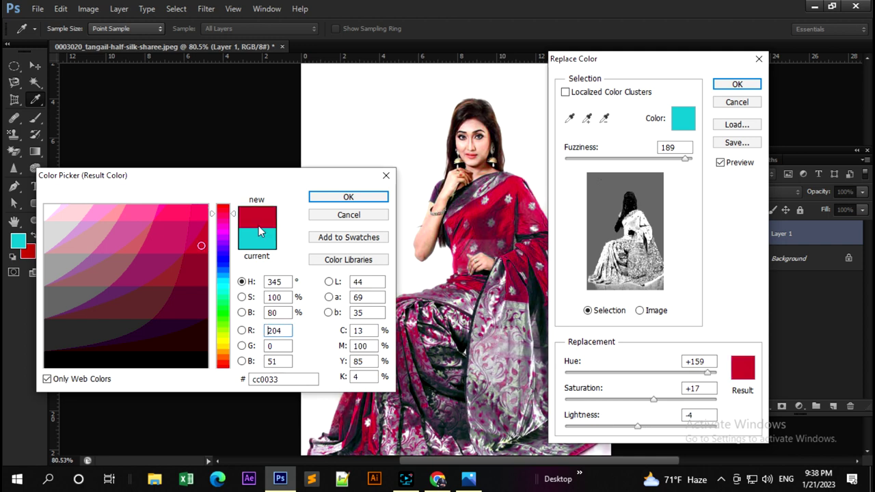
click(360, 201)
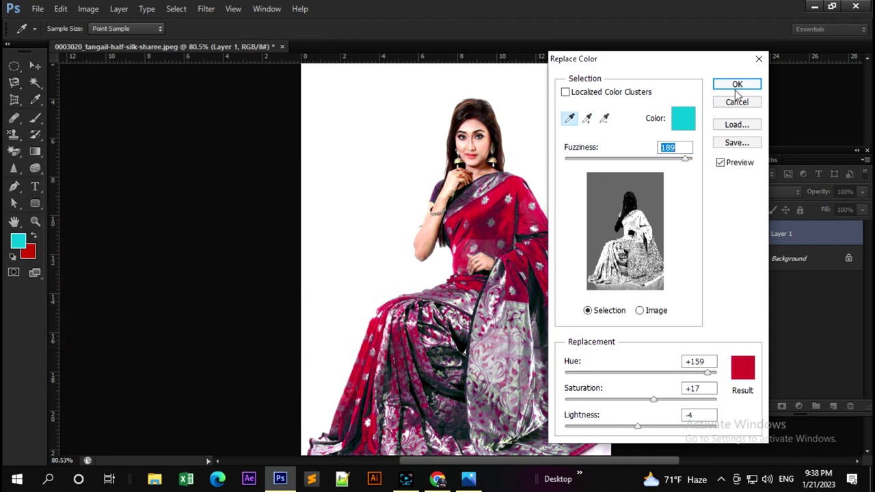
Apply the crimson saree recolour, zoom to about 118% on the model's face, and open Image > Adjustments
key(Return)
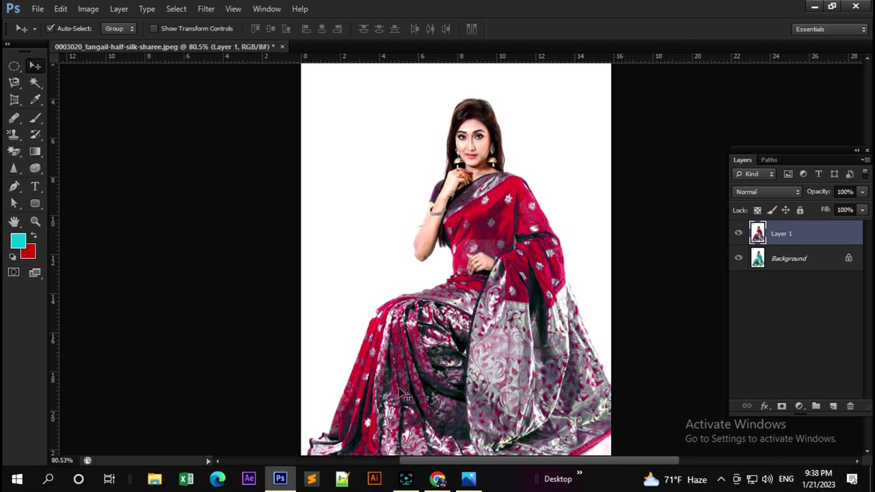
scroll(478, 205, up, 1)
scroll(478, 205, up, 2)
scroll(478, 205, up, 1)
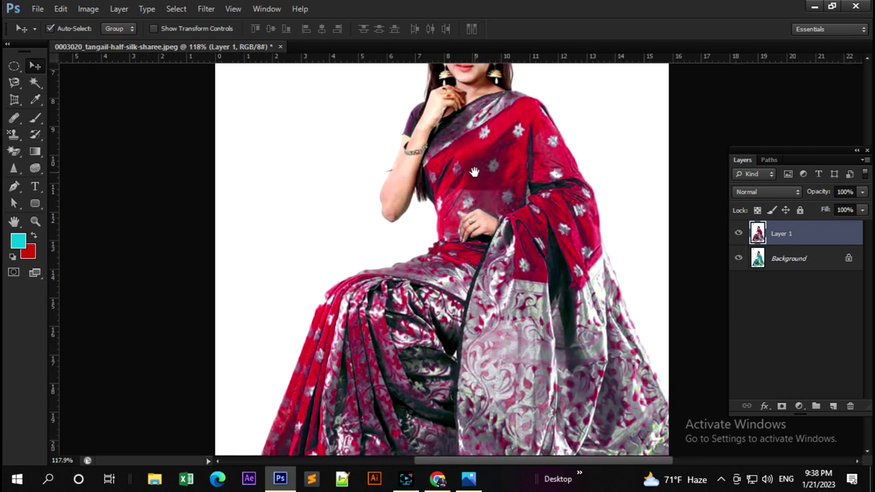
drag(478, 205, 438, 276)
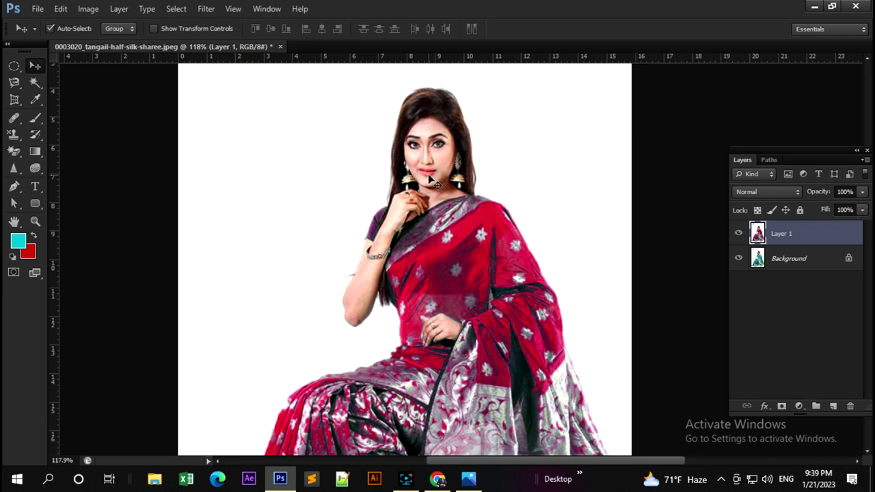
click(88, 9)
mouse_move(108, 41)
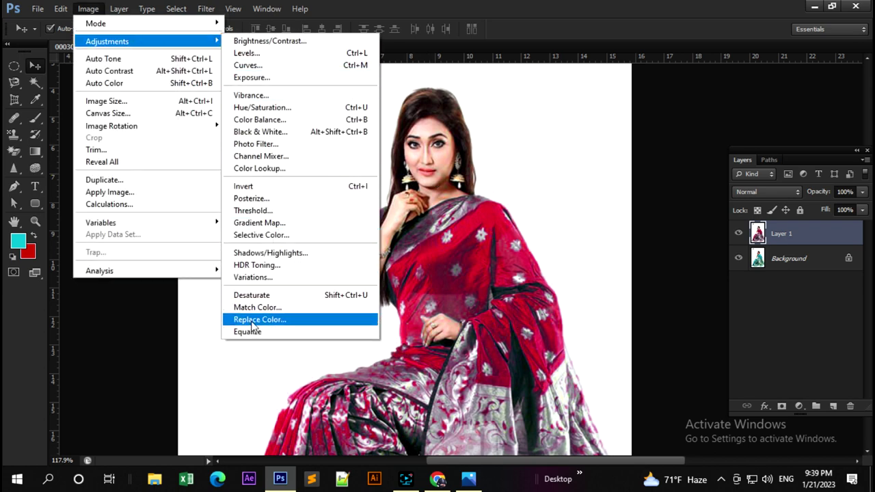
In Replace Color, sample the saree red at Fuzziness 200 and trial black as the result
click(256, 319)
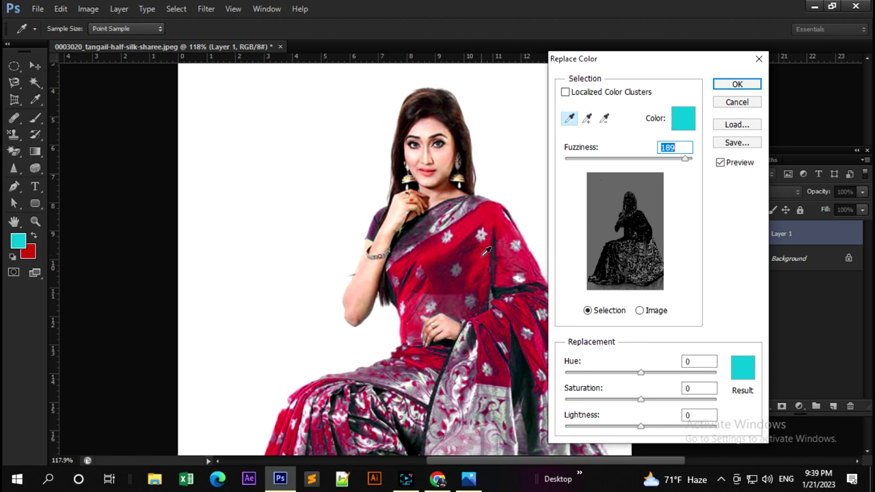
click(481, 259)
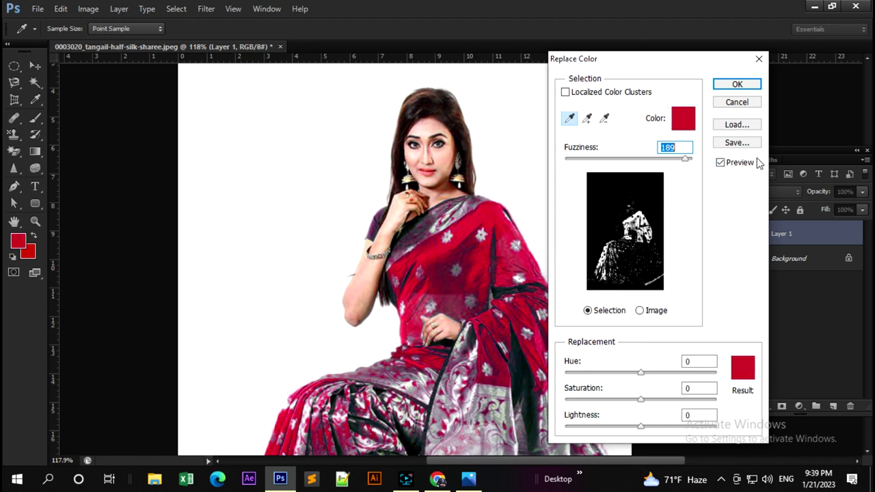
drag(685, 158, 693, 158)
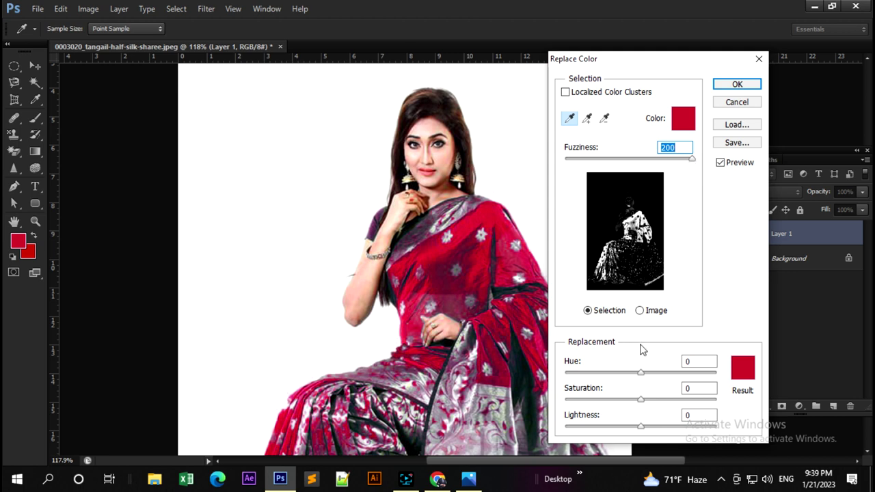
click(741, 368)
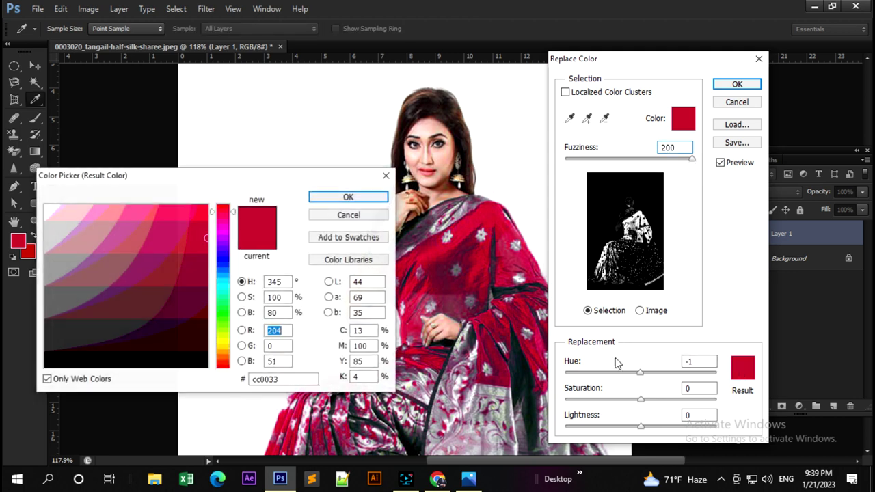
click(203, 371)
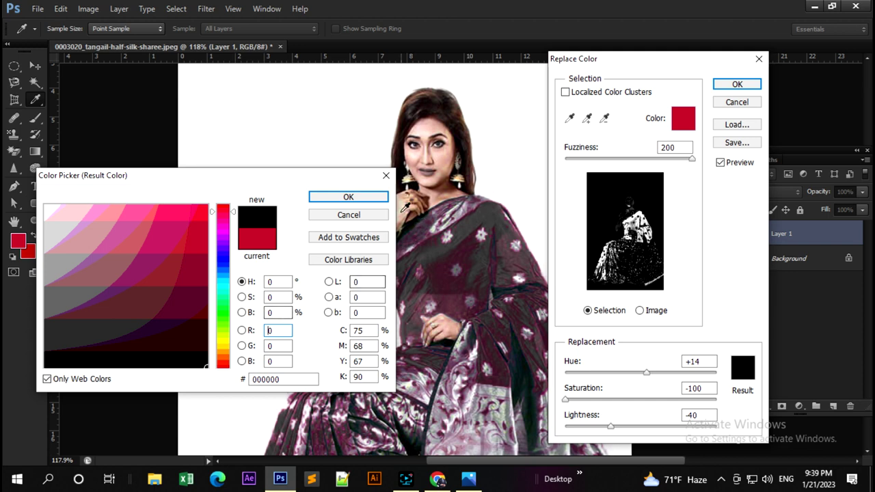
drag(362, 176, 315, 175)
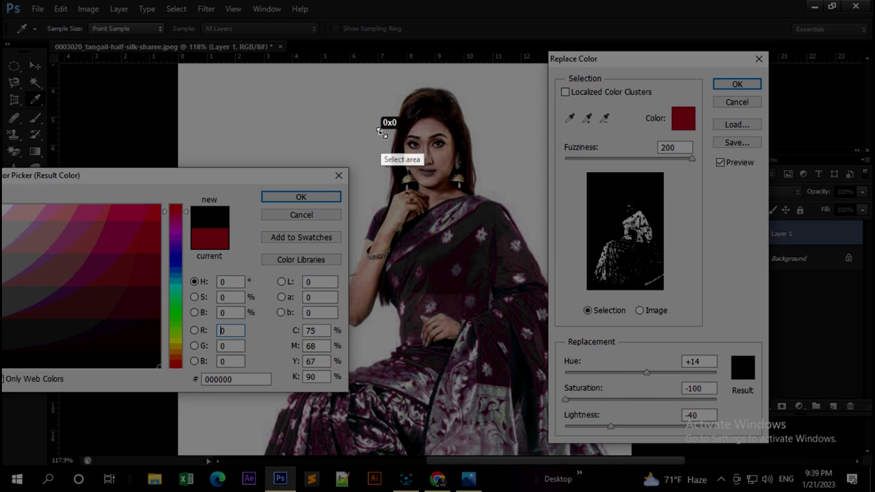
drag(380, 132, 481, 257)
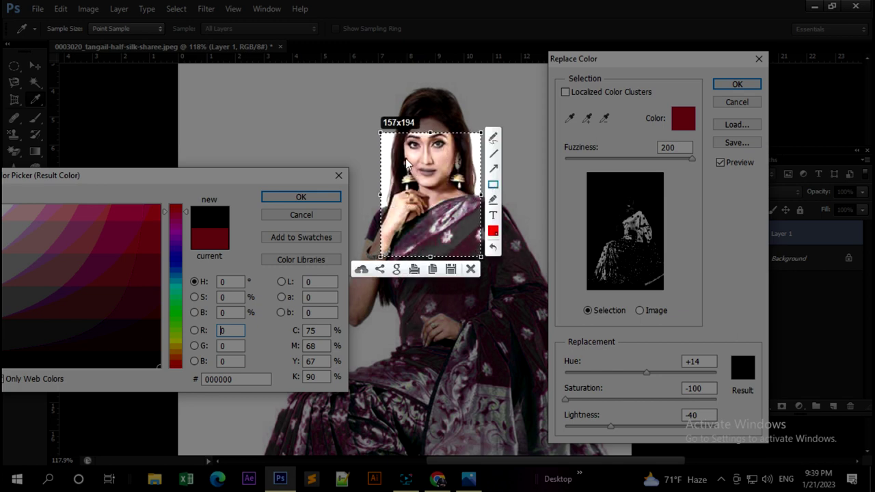
drag(405, 159, 452, 179)
click(470, 272)
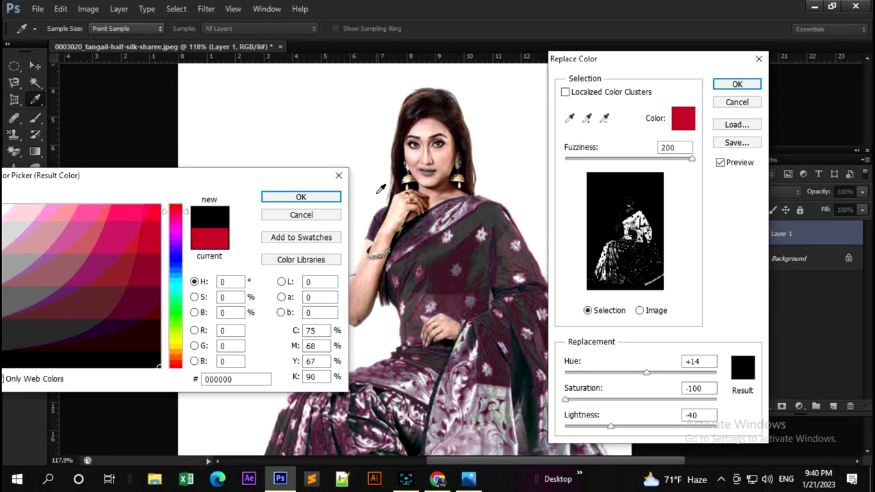
click(337, 175)
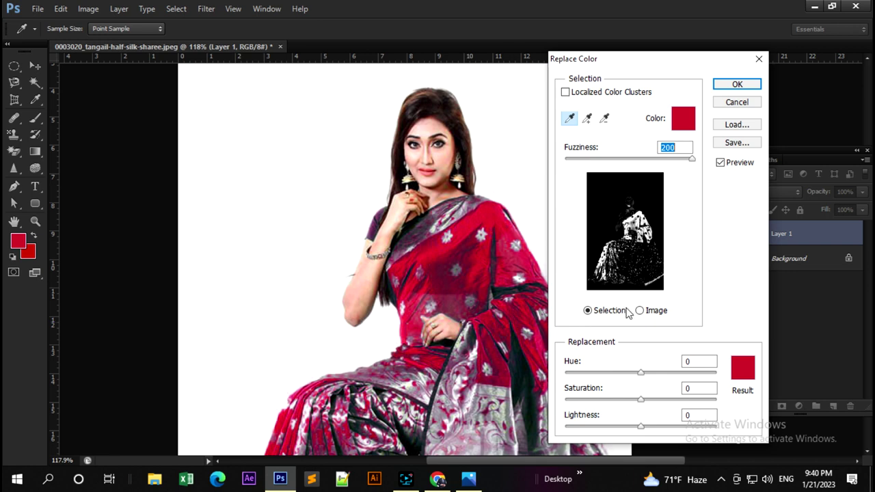
Trial blue as the result colour, then cancel Replace Color without applying it
click(739, 375)
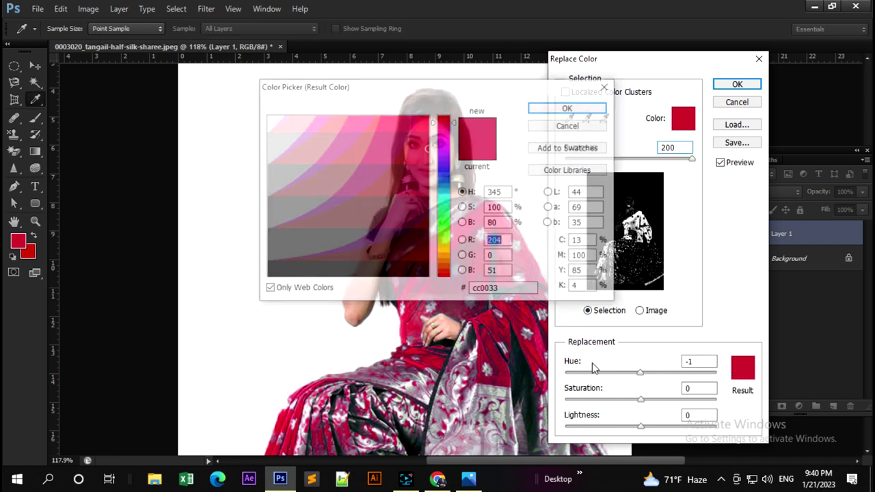
drag(493, 89, 440, 246)
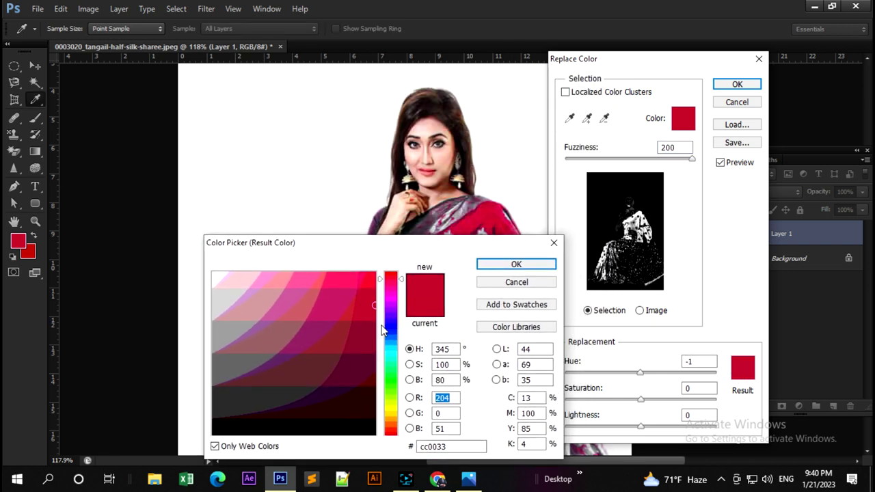
click(389, 325)
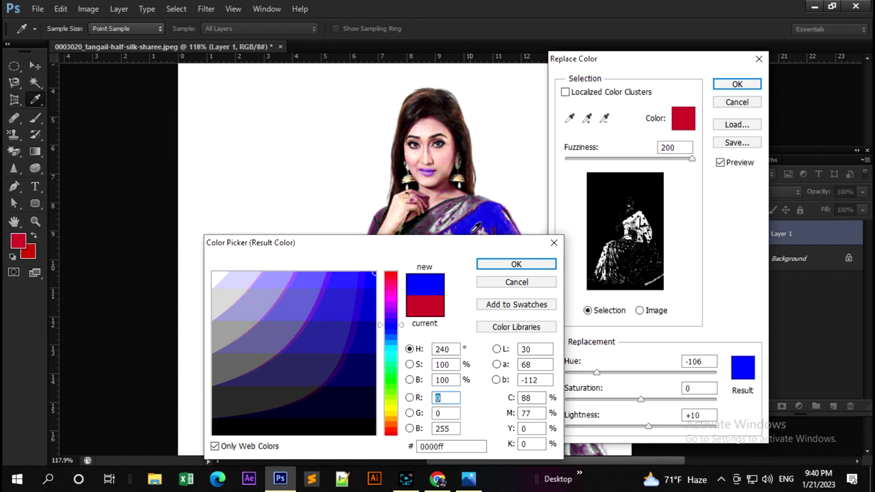
mouse_move(469, 246)
mouse_down()
mouse_move(279, 174)
mouse_move(254, 191)
mouse_up()
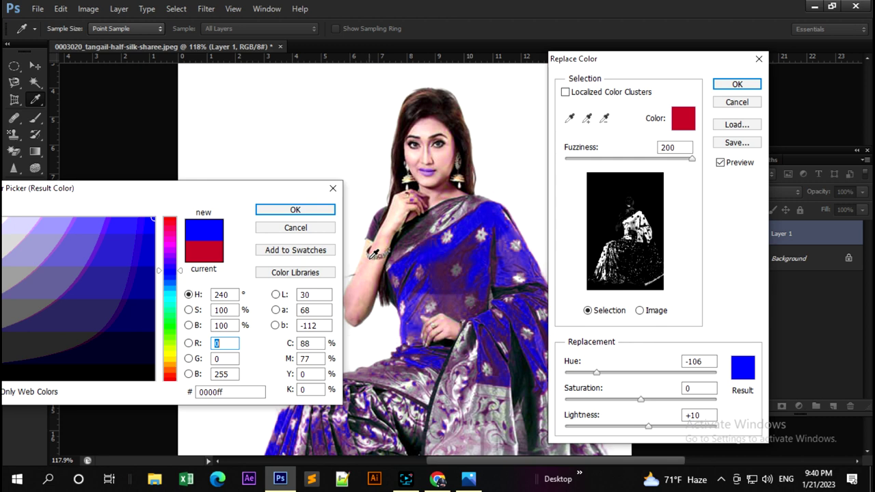
click(332, 188)
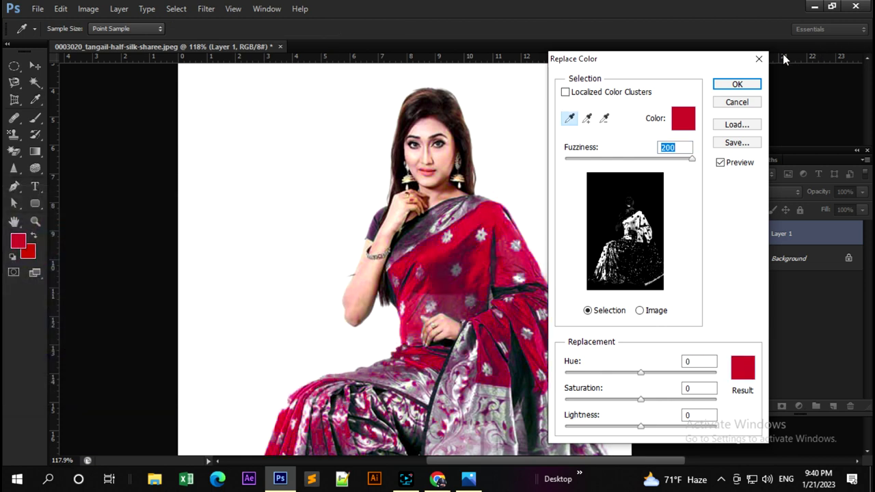
click(759, 59)
key(v)
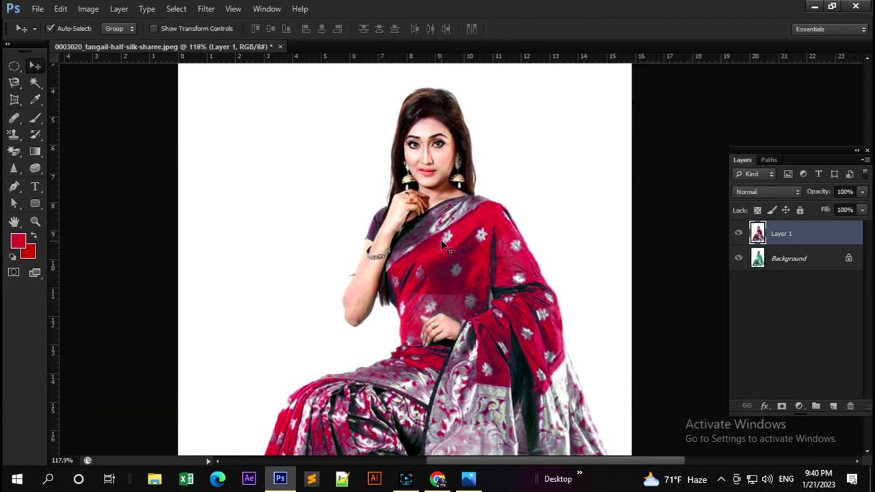
Switch to the Rectangular Marquee Tool and draw a first selection over the saree
scroll(443, 245, down, 1)
scroll(443, 244, down, 2)
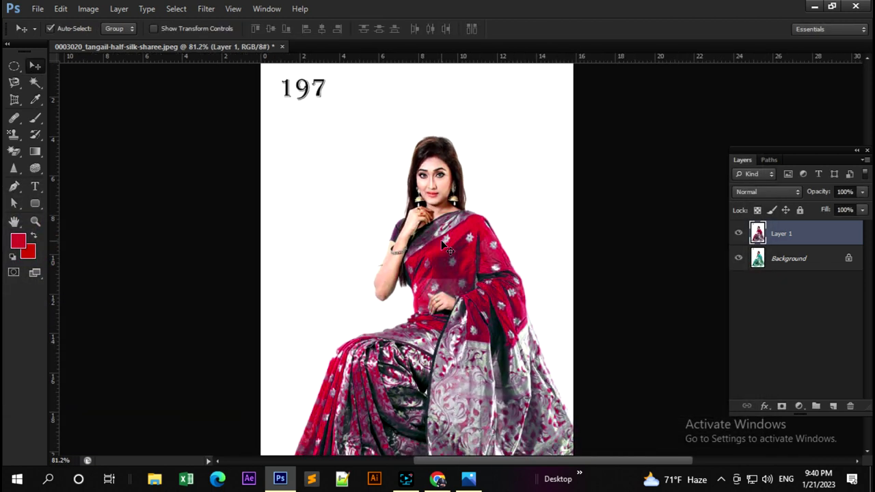
scroll(443, 245, up, 2)
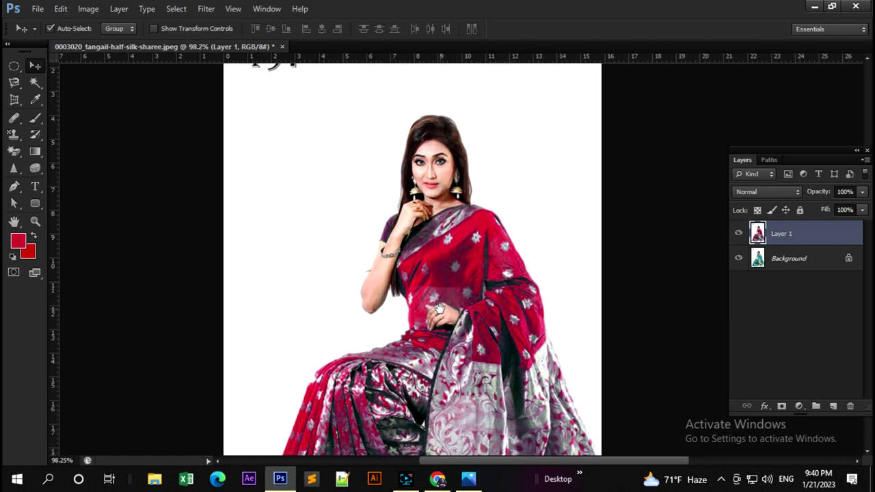
drag(440, 276, 432, 227)
scroll(432, 229, down, 2)
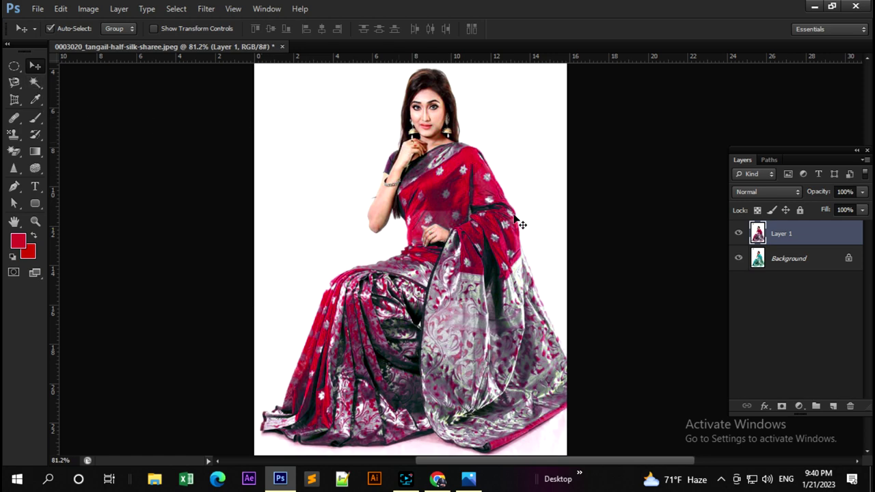
click(14, 66)
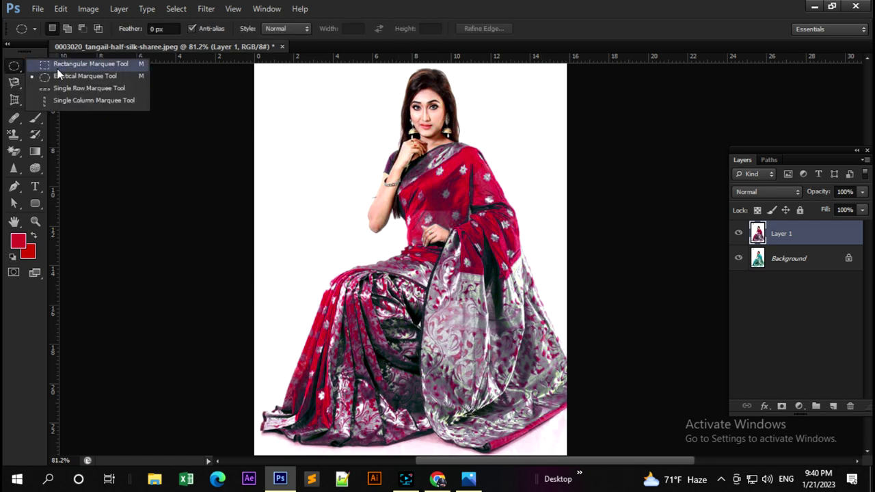
click(70, 63)
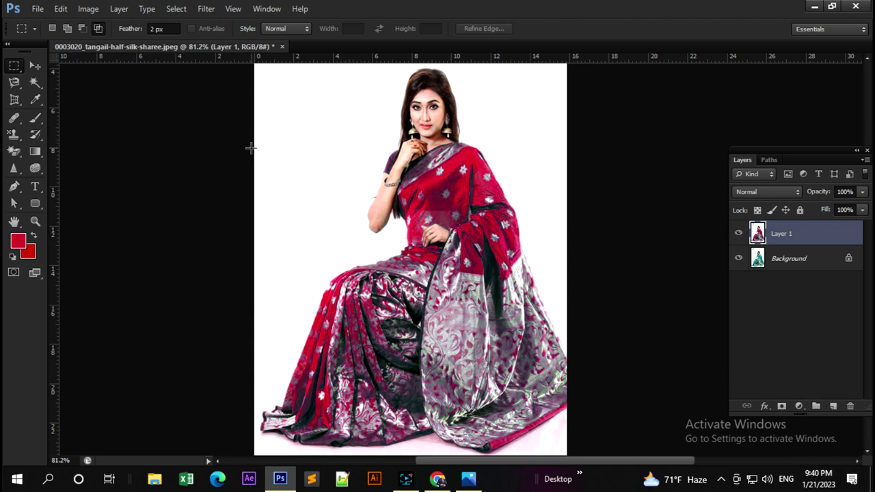
drag(251, 147, 558, 213)
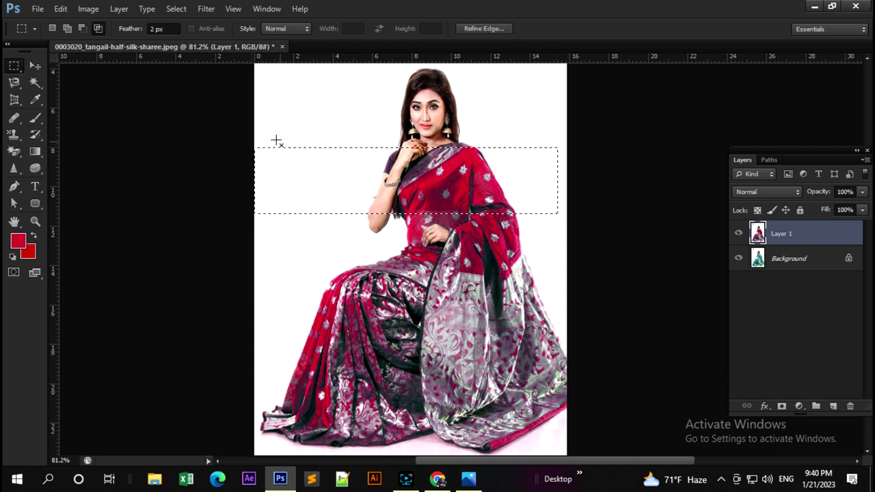
mouse_move(251, 133)
mouse_down()
mouse_move(583, 313)
mouse_move(582, 469)
mouse_up()
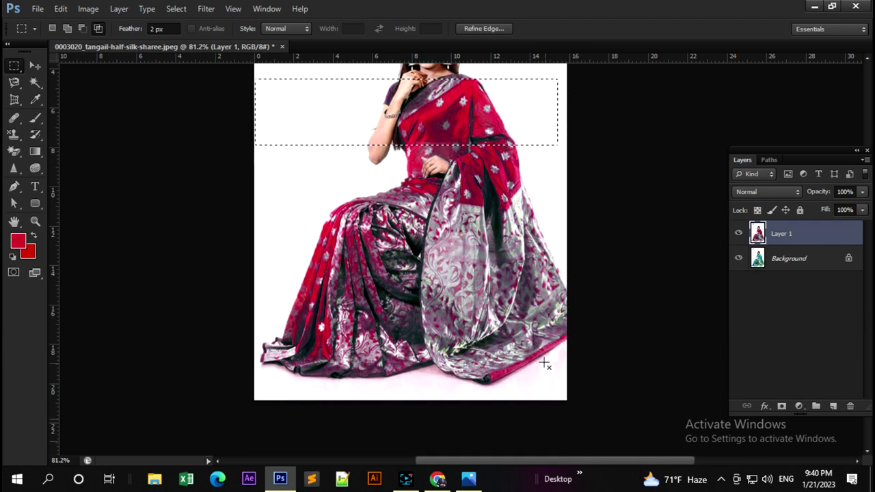
Redraw the marquee from just below the face to the image bottom
scroll(544, 362, up, 2)
key(ctrl+d)
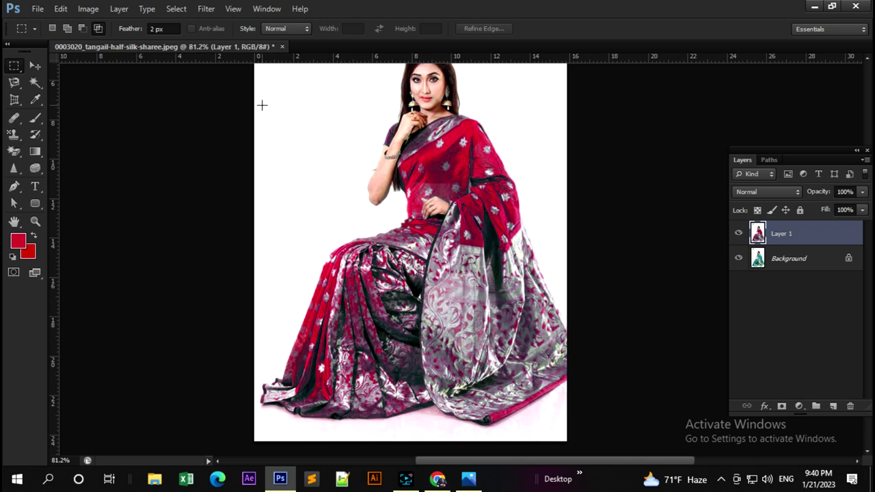
mouse_move(256, 102)
mouse_down()
mouse_move(495, 198)
mouse_move(578, 434)
mouse_up()
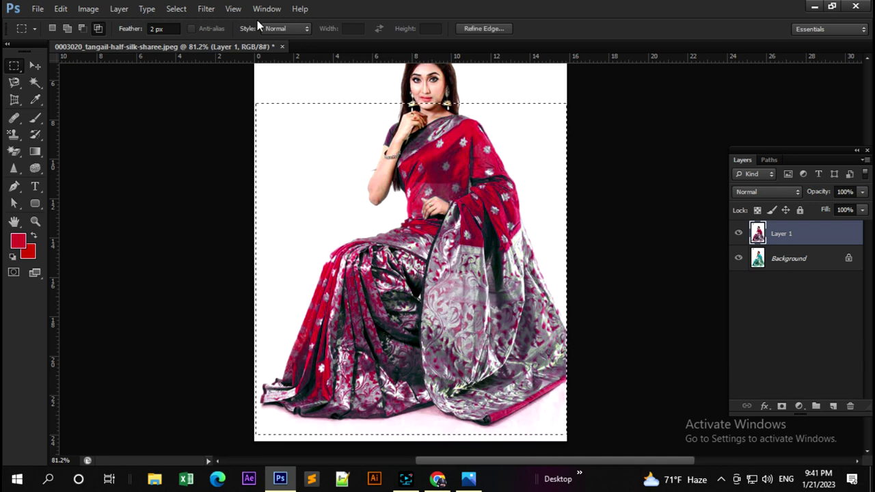
click(90, 10)
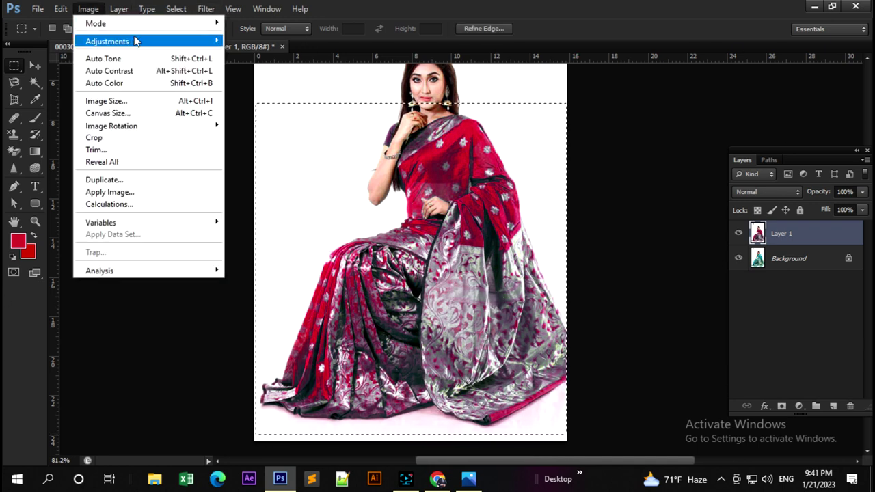
mouse_move(108, 41)
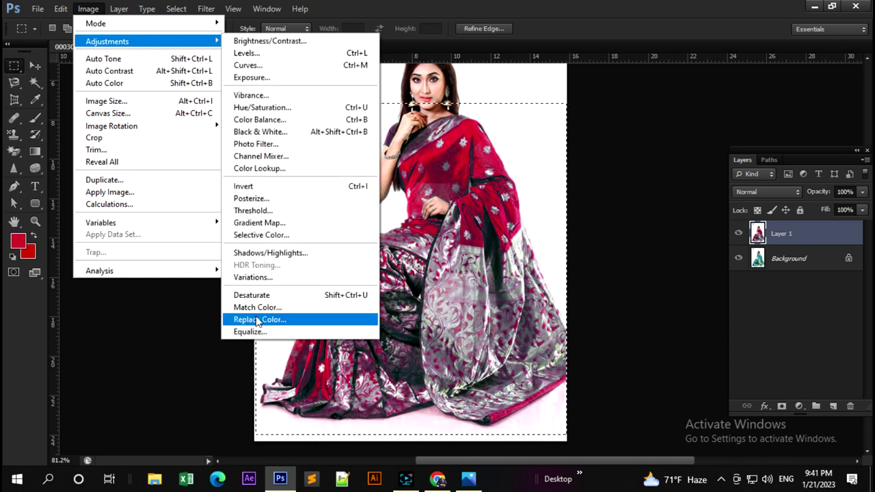
Open Replace Color for the marquee and try blue, green and yellow results, discarding them
click(258, 320)
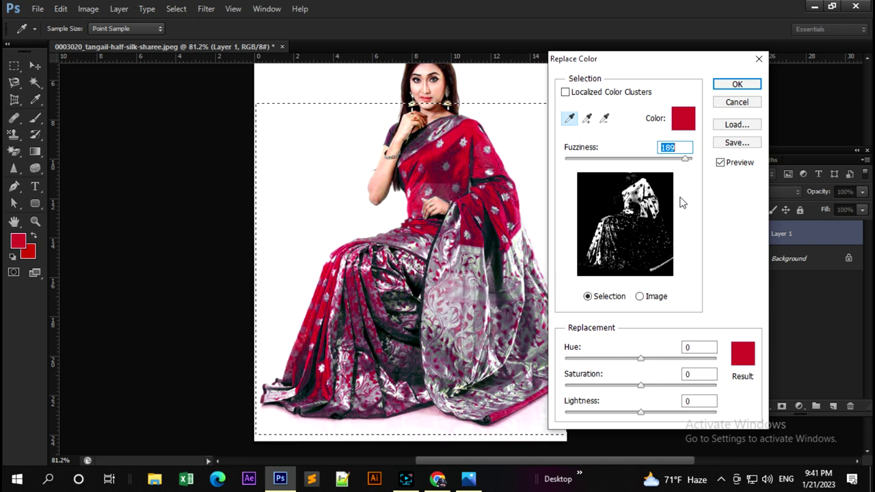
click(742, 352)
drag(484, 92, 259, 222)
click(215, 298)
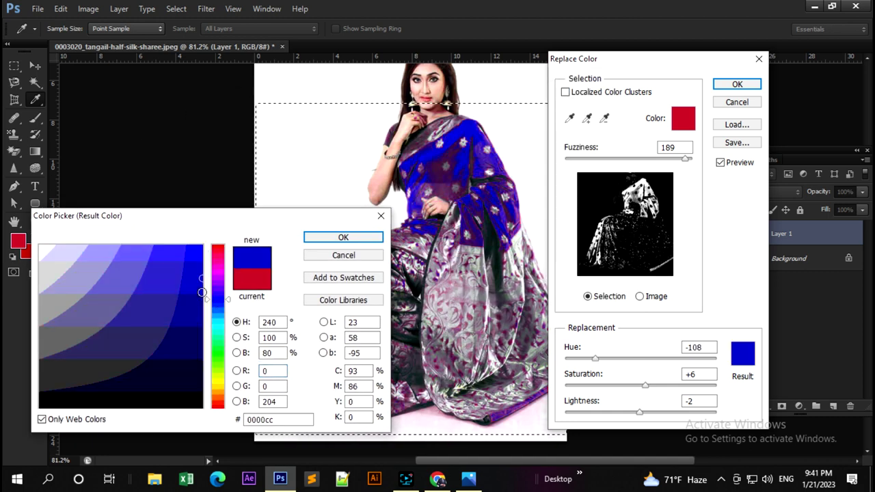
click(201, 245)
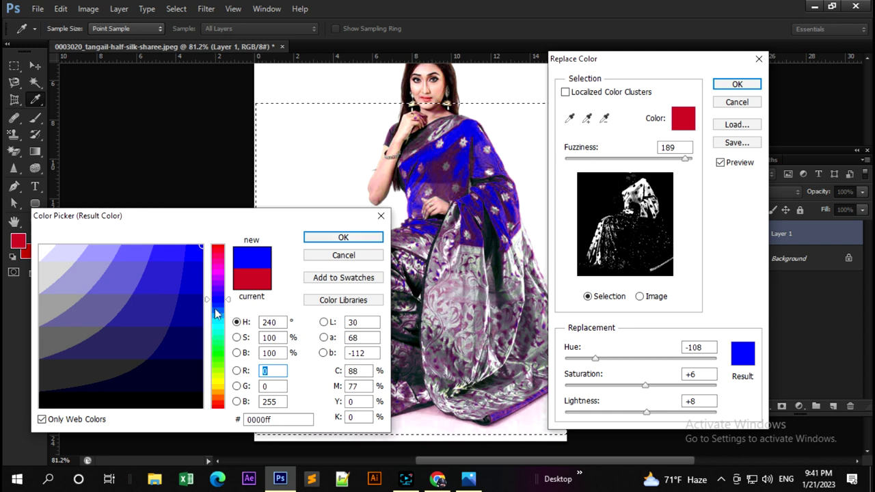
click(218, 344)
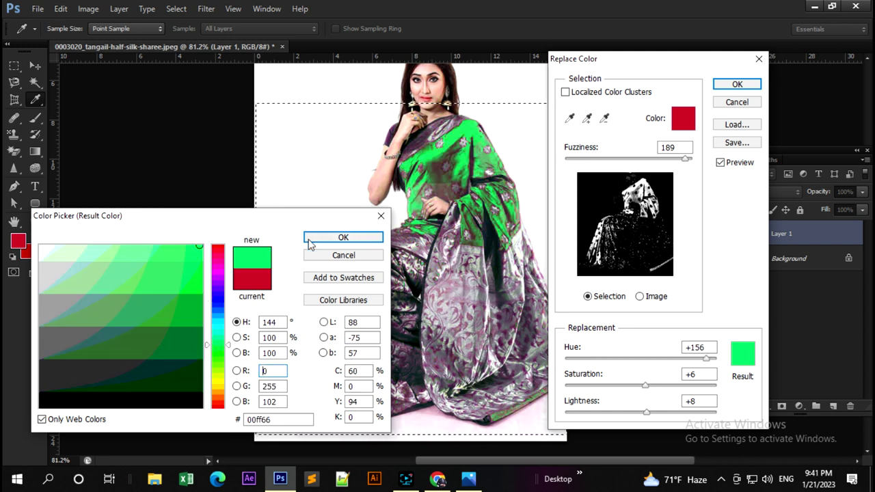
click(219, 387)
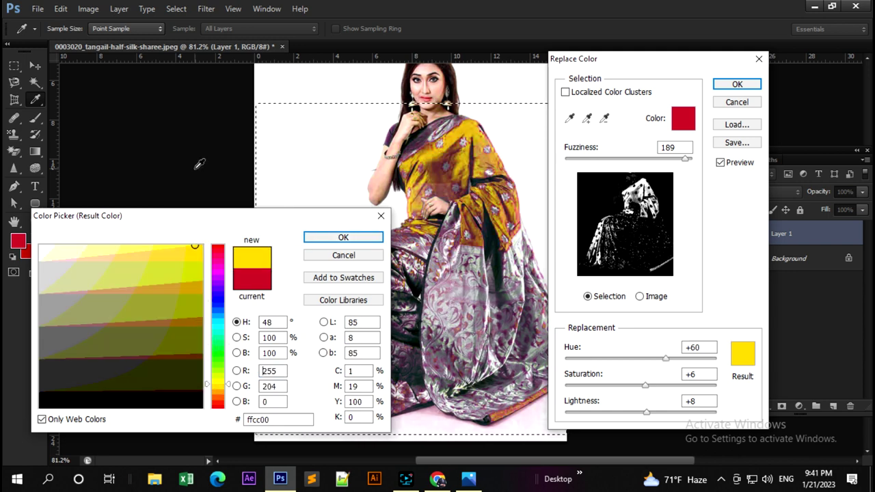
click(380, 216)
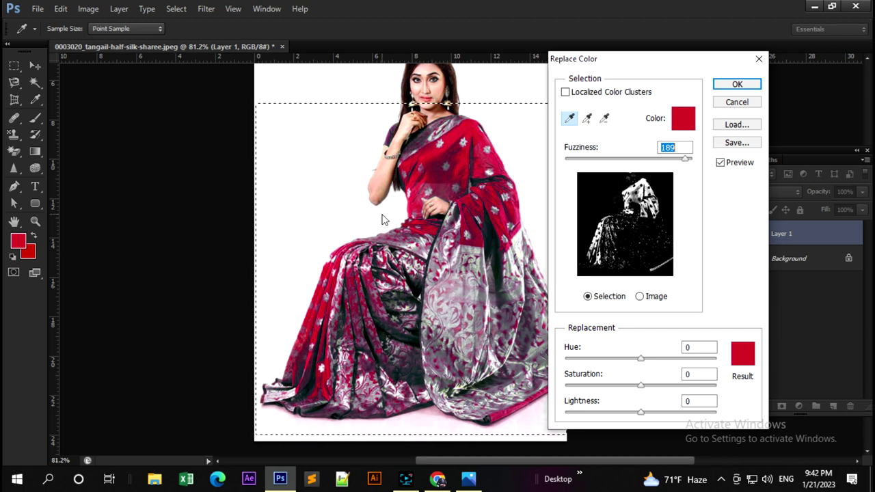
Close Replace Color without applying it and deselect with Ctrl+D
click(404, 483)
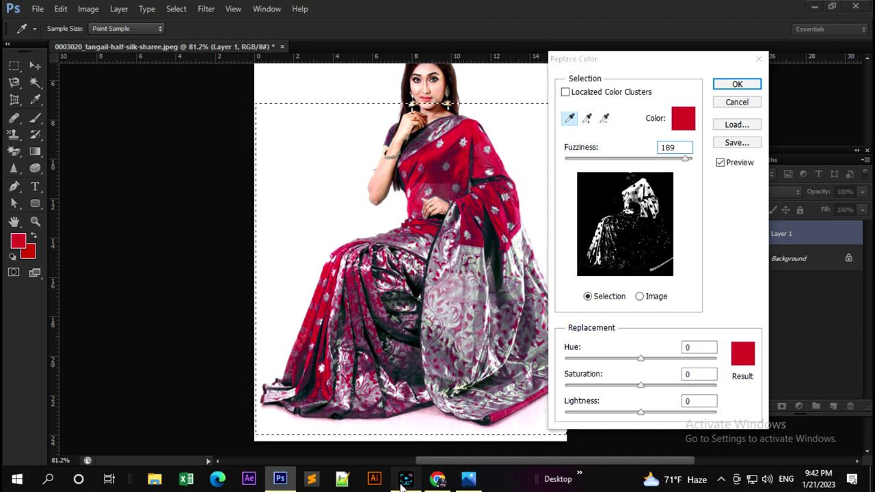
click(547, 99)
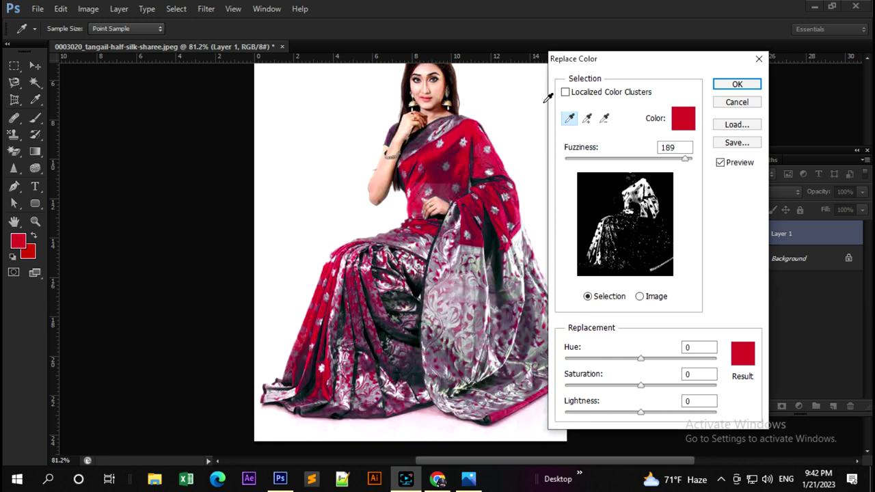
click(758, 58)
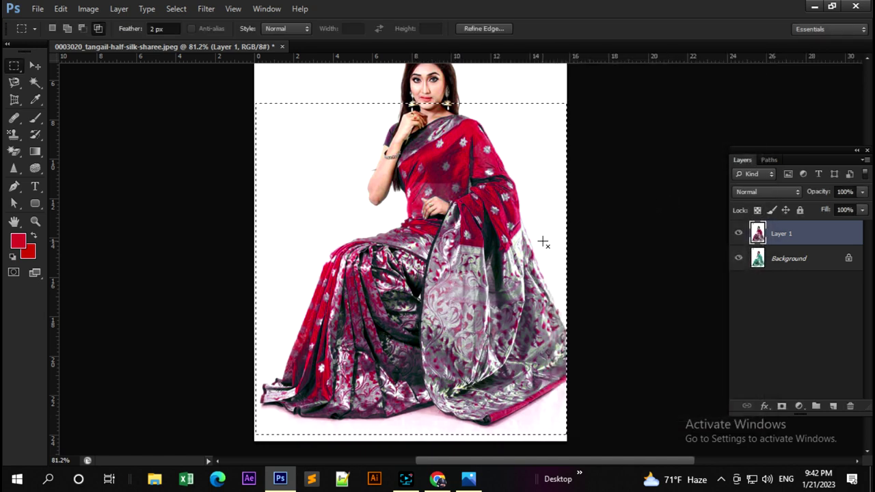
key(ctrl+d)
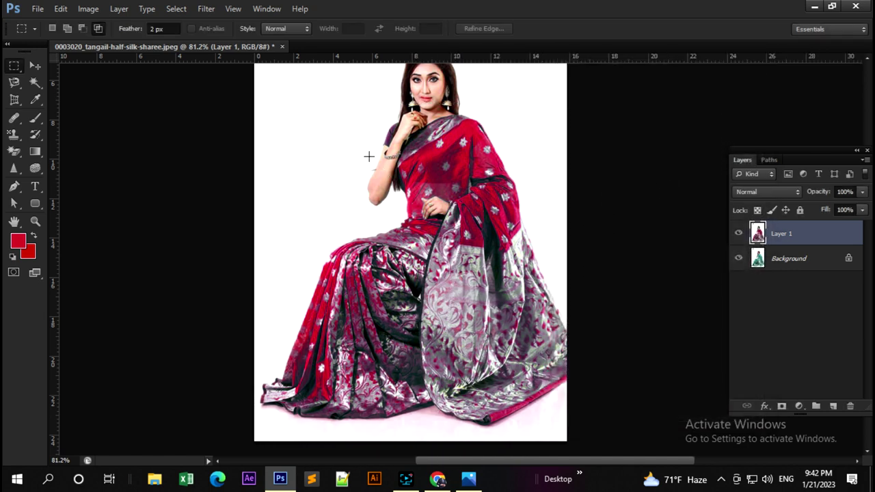
Zoom in and pan to enlarge the view around the woman's face
scroll(387, 235, up, 1)
scroll(388, 235, up, 1)
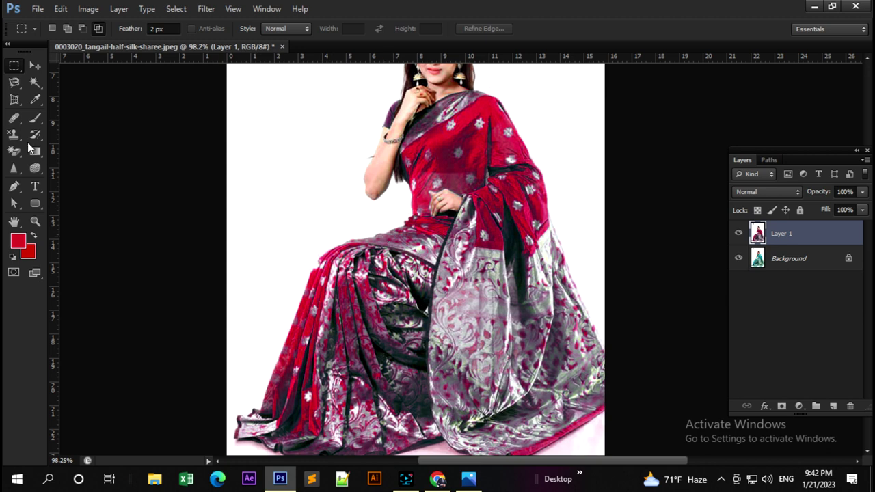
drag(365, 129, 351, 218)
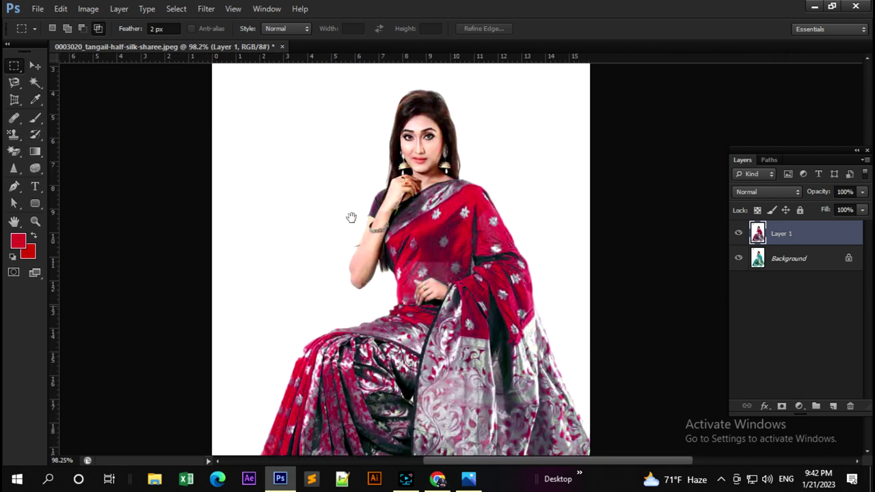
scroll(353, 221, up, 1)
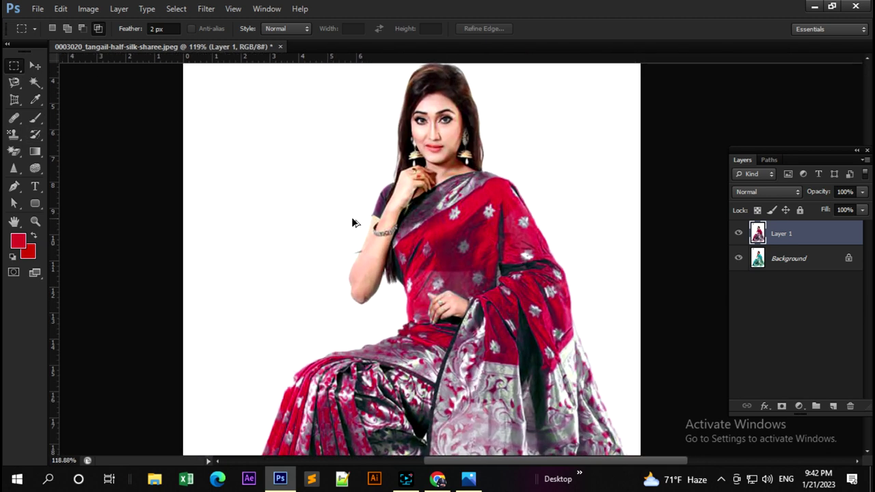
scroll(353, 222, up, 1)
scroll(353, 222, up, 1)
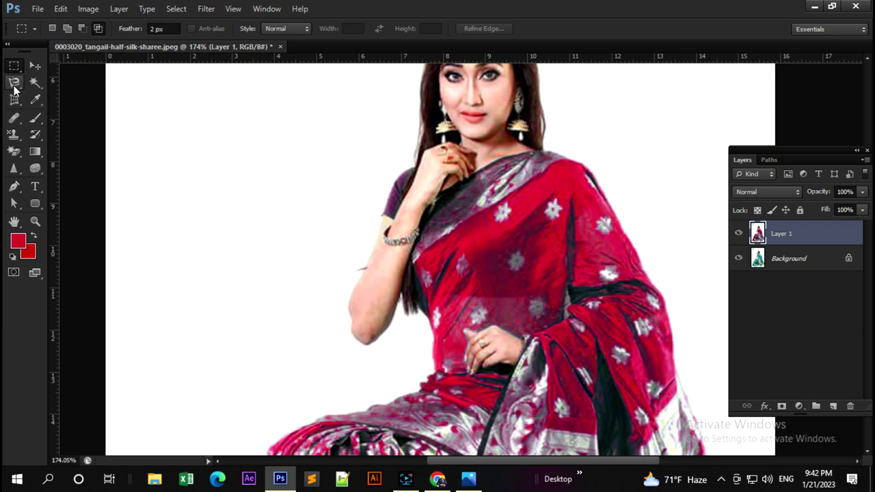
Draw a freehand Lasso selection around the lips
click(14, 85)
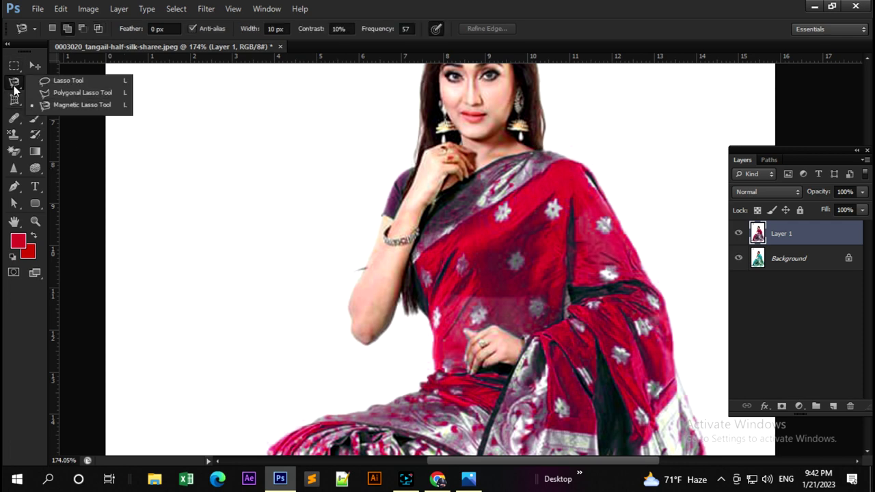
click(69, 81)
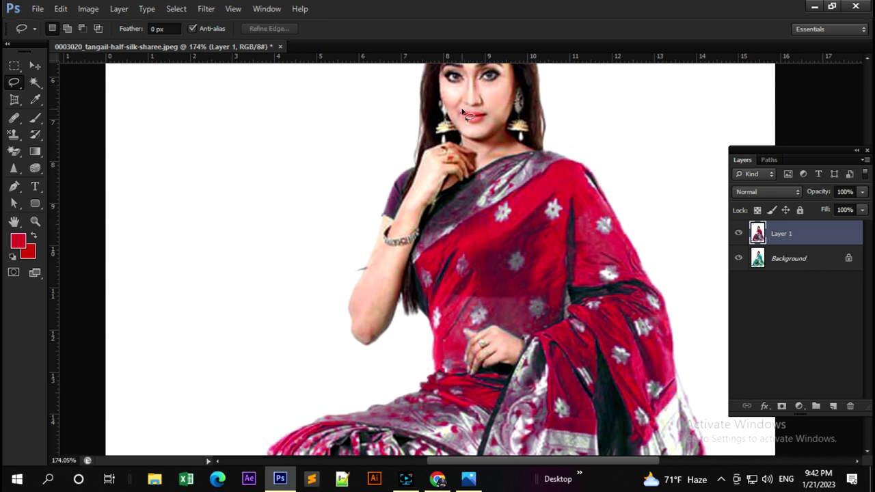
mouse_move(477, 111)
mouse_down()
mouse_move(444, 125)
mouse_move(467, 108)
mouse_up()
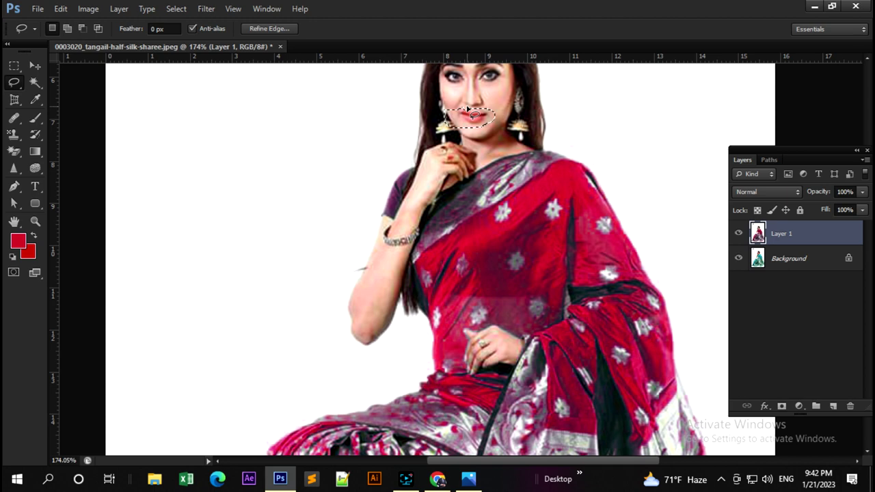
In Replace Color, sample the lips, trial red and dark red, then close without applying
click(90, 10)
mouse_move(147, 41)
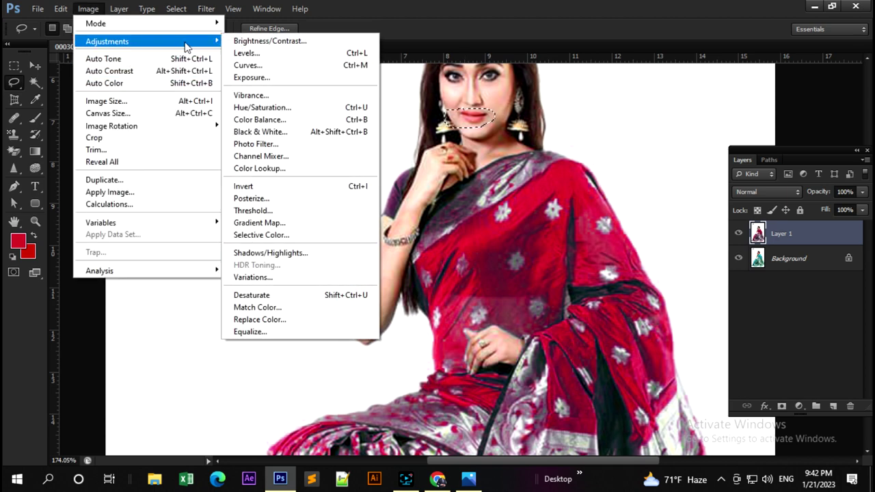
click(264, 322)
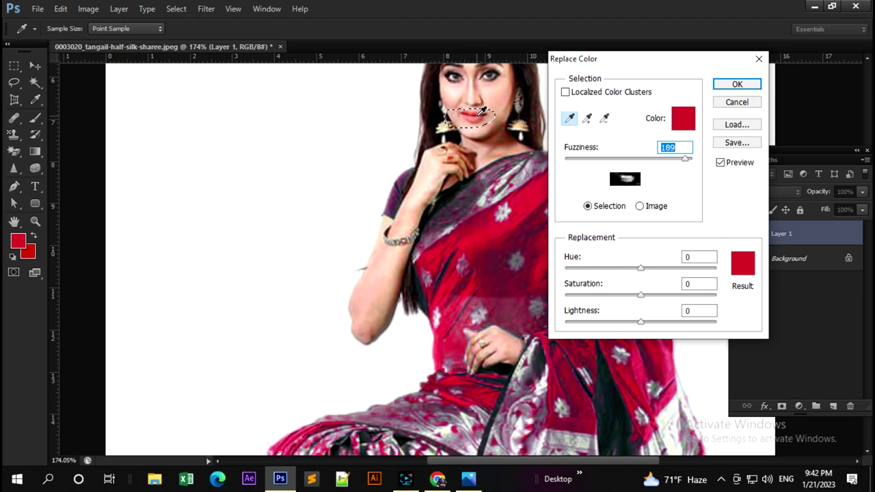
click(477, 114)
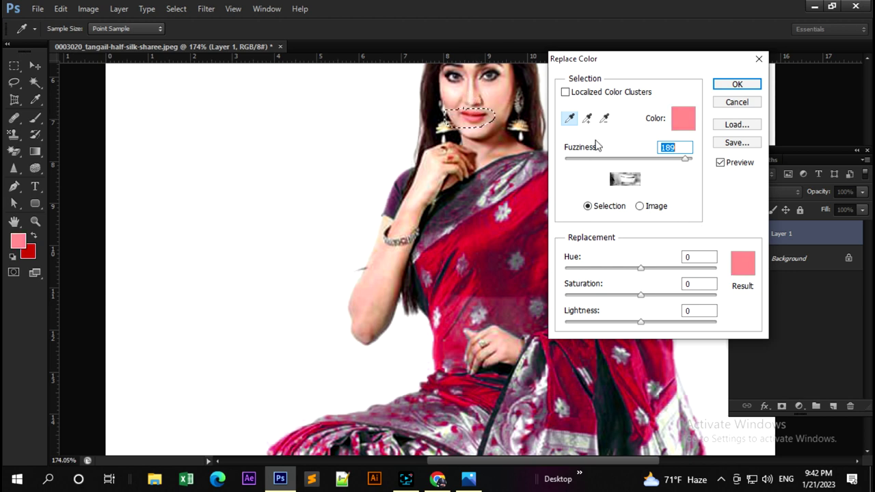
click(744, 266)
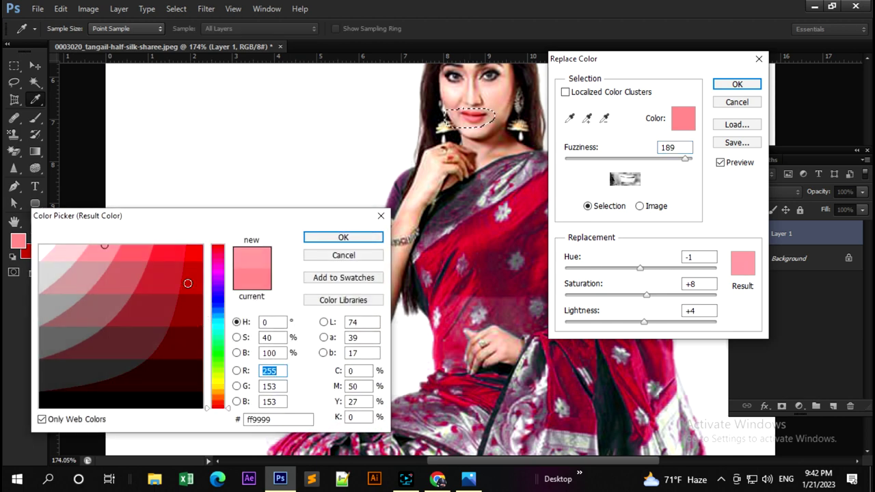
click(202, 246)
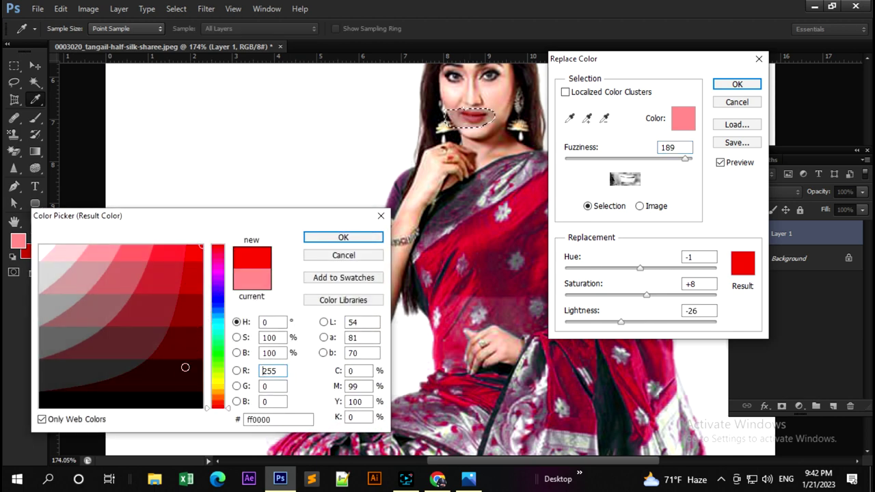
click(184, 375)
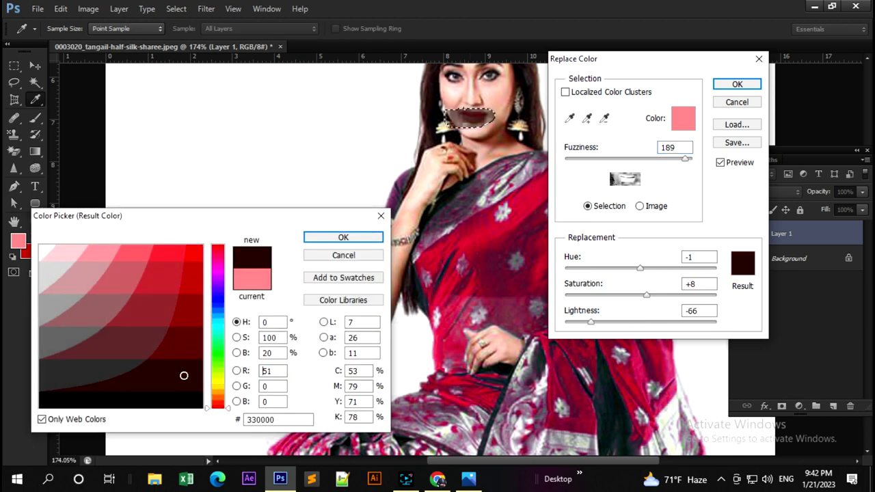
click(380, 216)
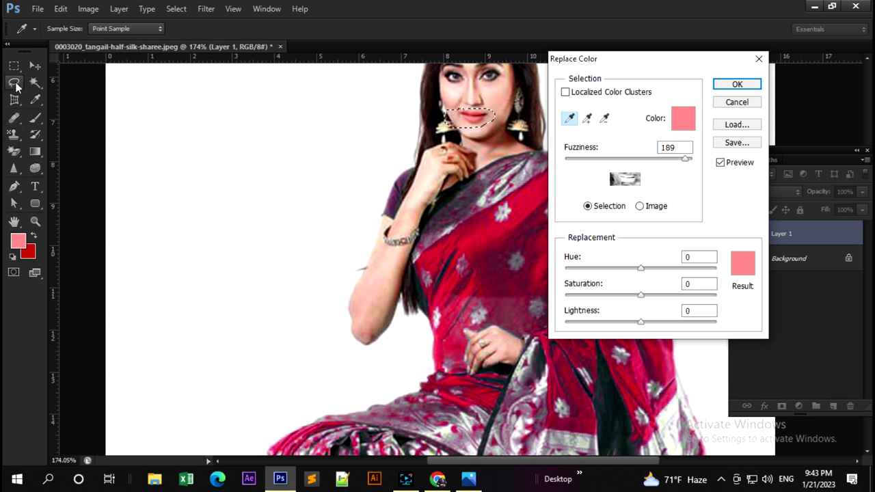
click(758, 59)
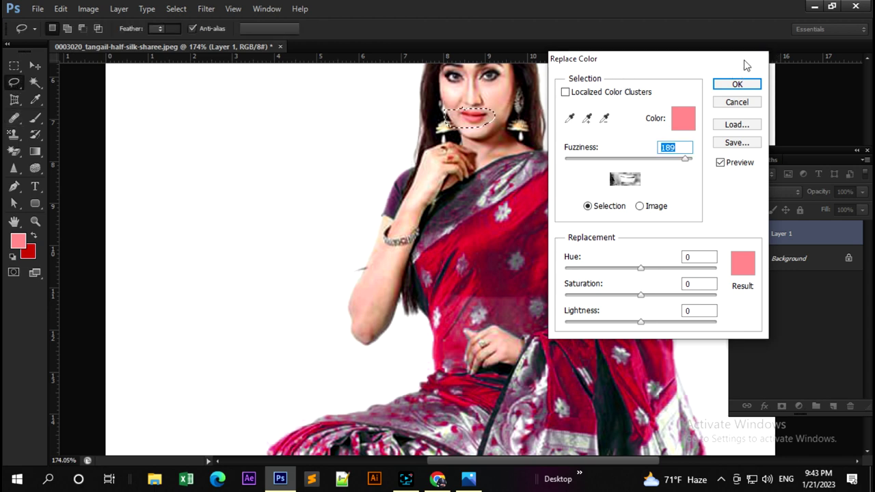
right_click(11, 85)
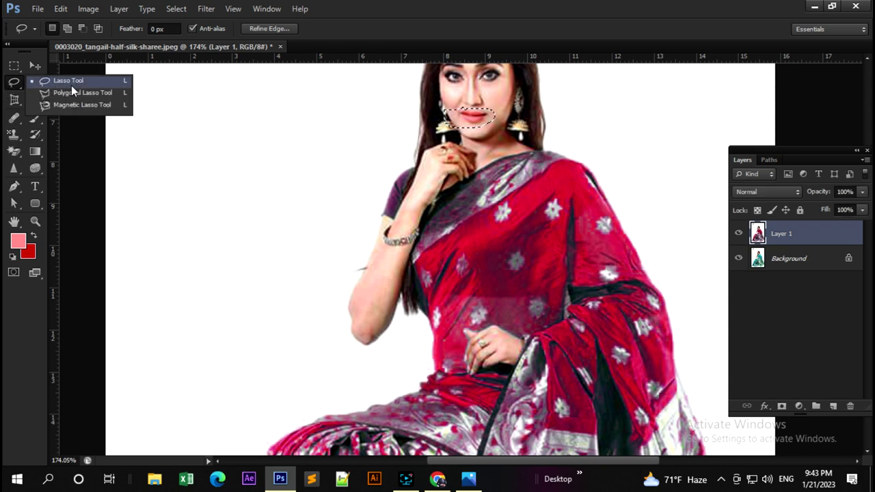
Redo the freehand Lasso selection around the lips
click(464, 118)
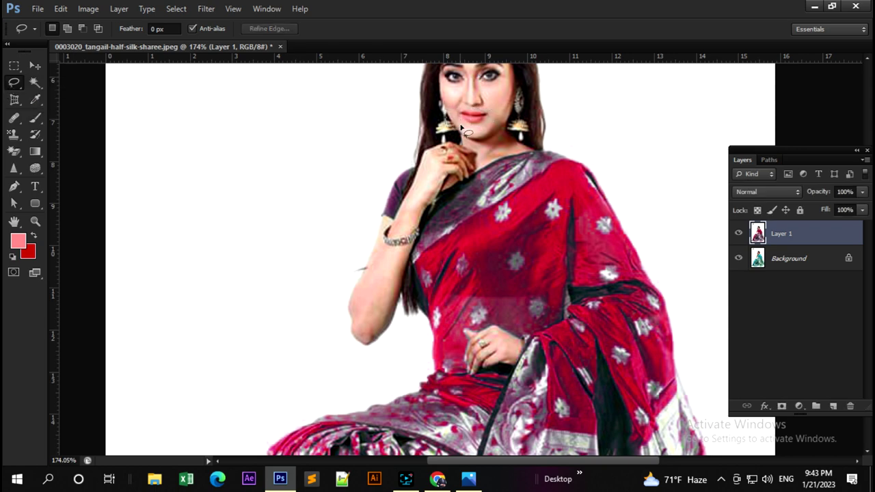
right_click(14, 85)
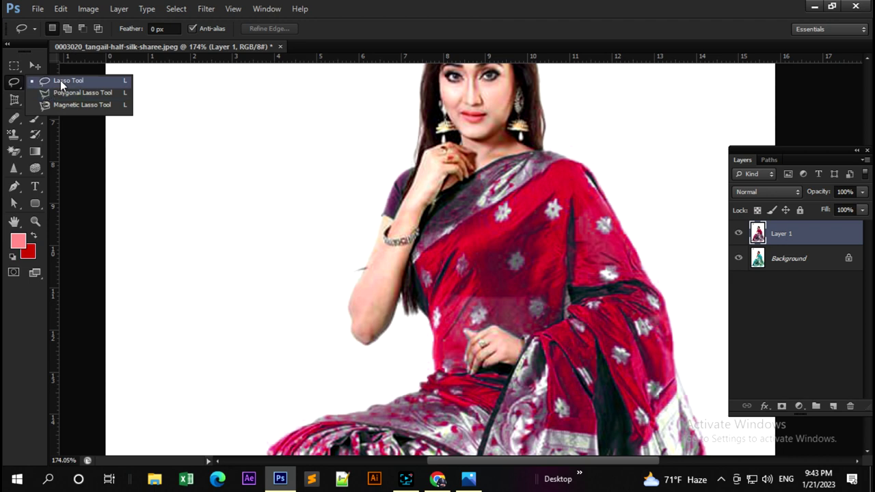
click(60, 80)
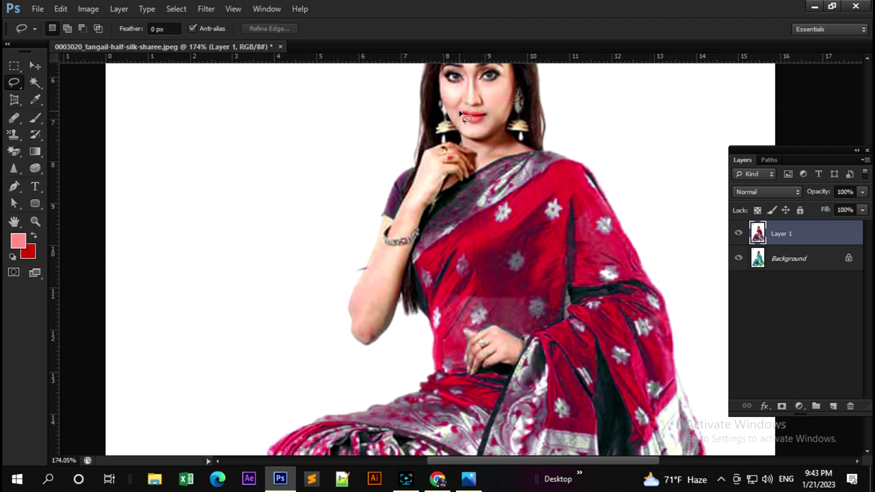
scroll(461, 213, up, 2)
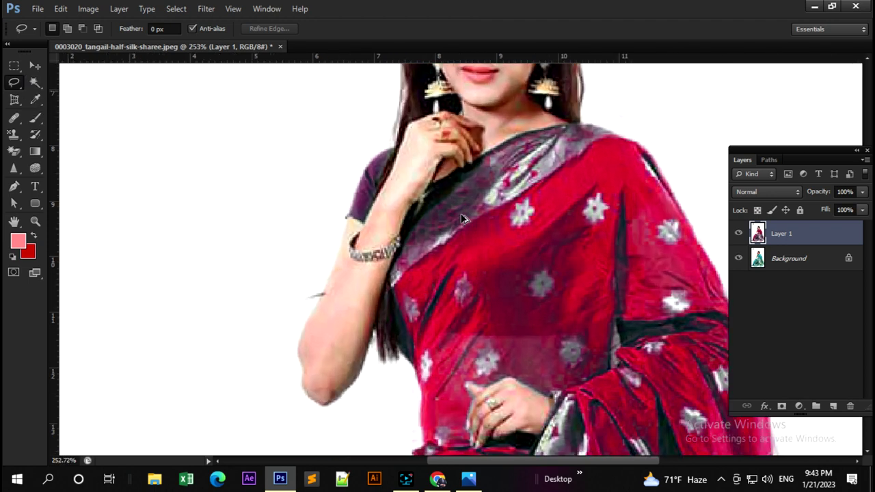
scroll(452, 184, up, 3)
scroll(452, 186, up, 2)
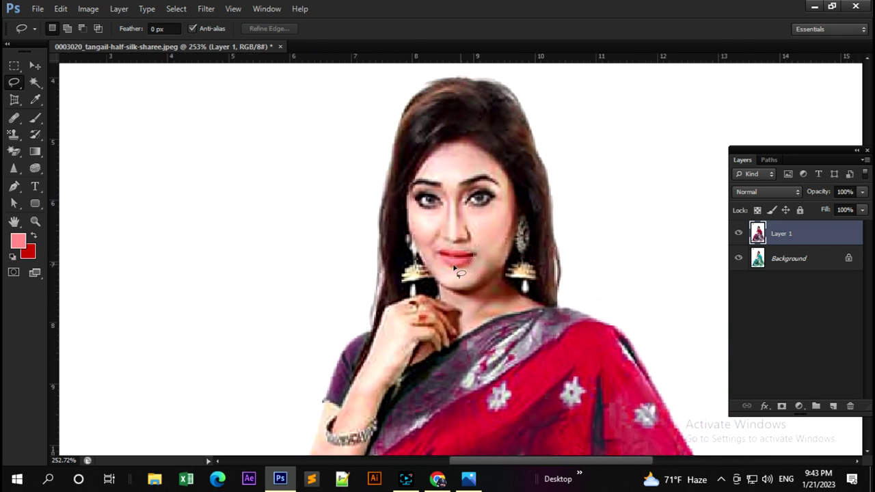
drag(445, 268, 473, 256)
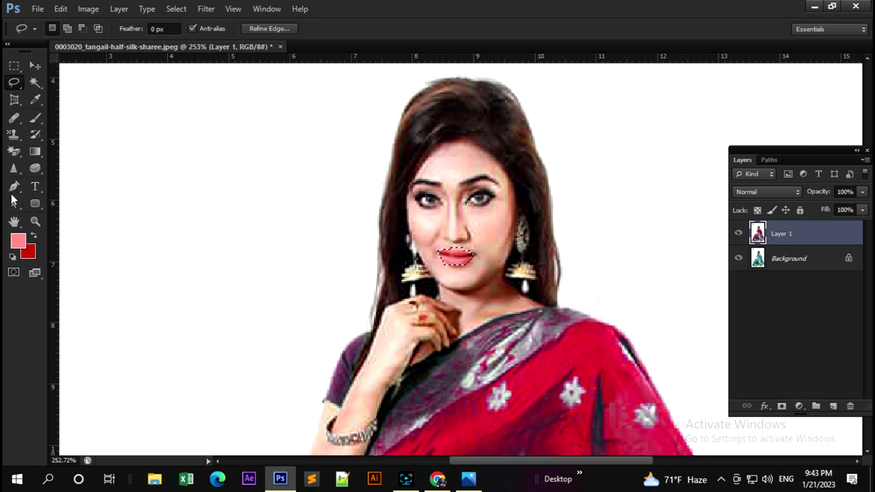
right_click(17, 83)
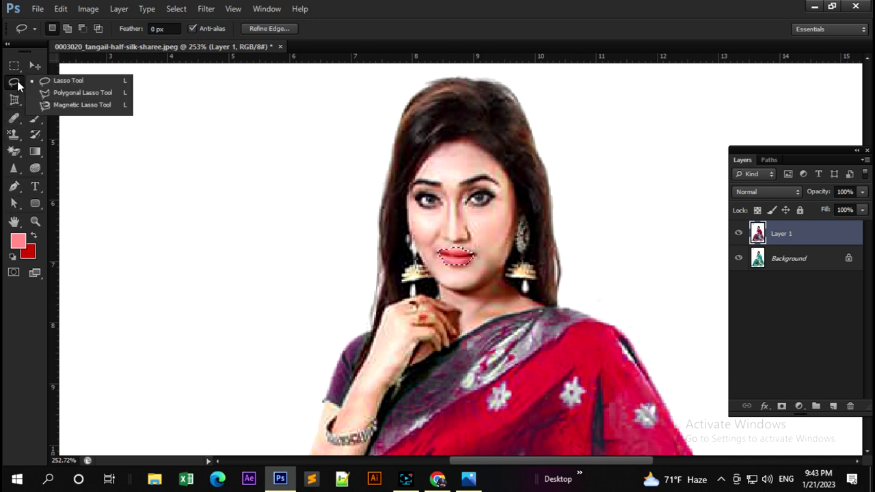
click(452, 6)
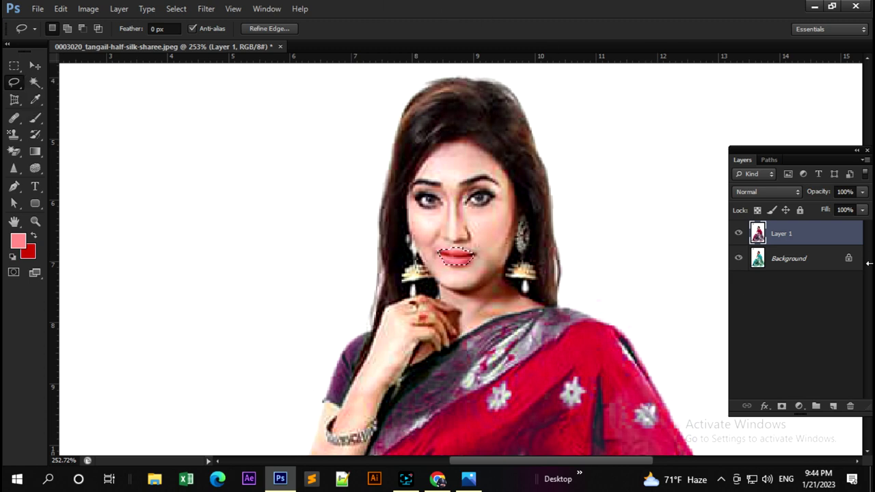
scroll(516, 299, down, 3)
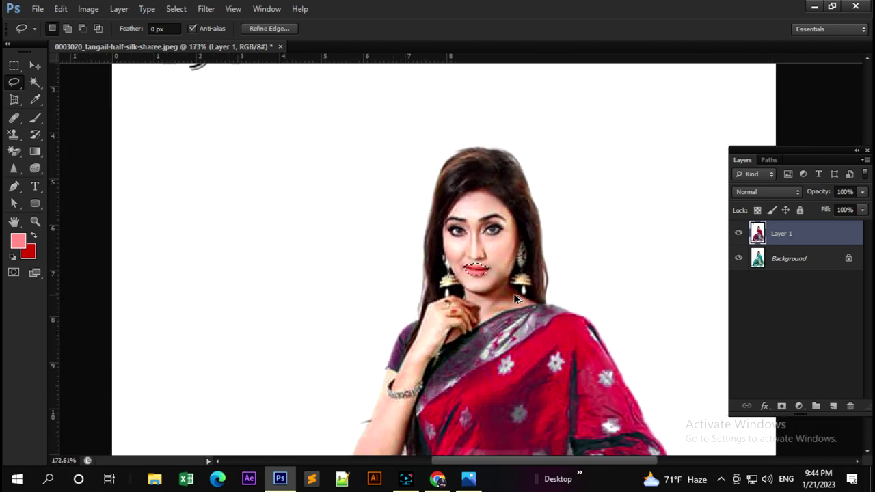
Deselect, delete the red Layer 1, and duplicate Background into a fresh Layer 1
click(88, 9)
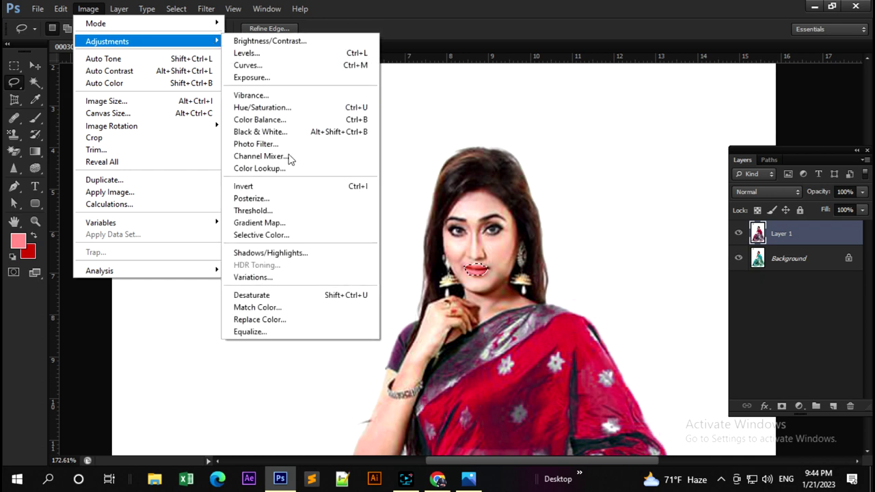
mouse_move(108, 41)
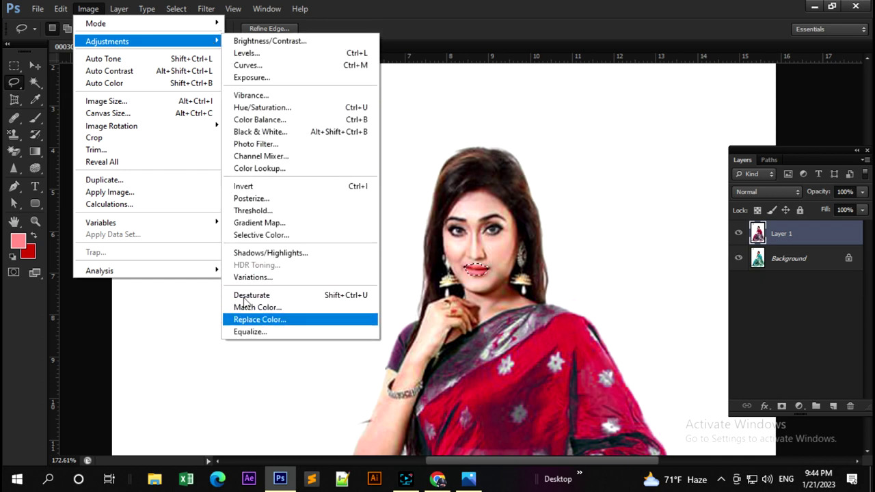
click(797, 235)
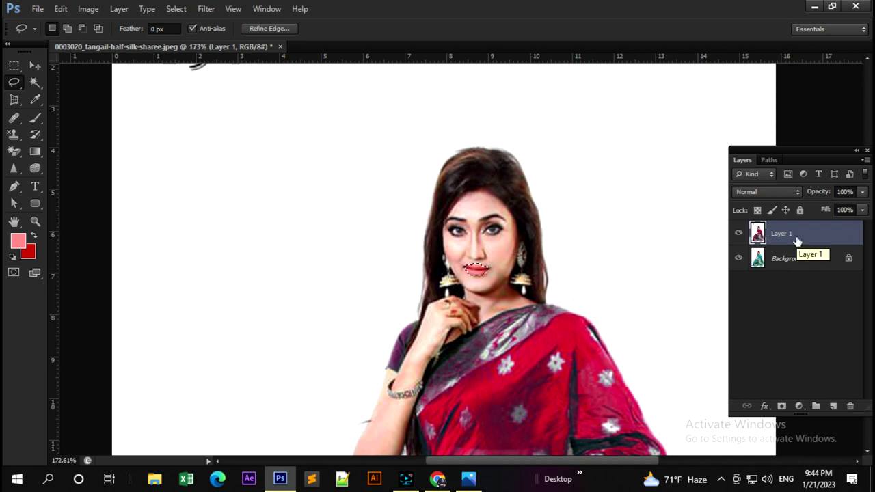
click(715, 261)
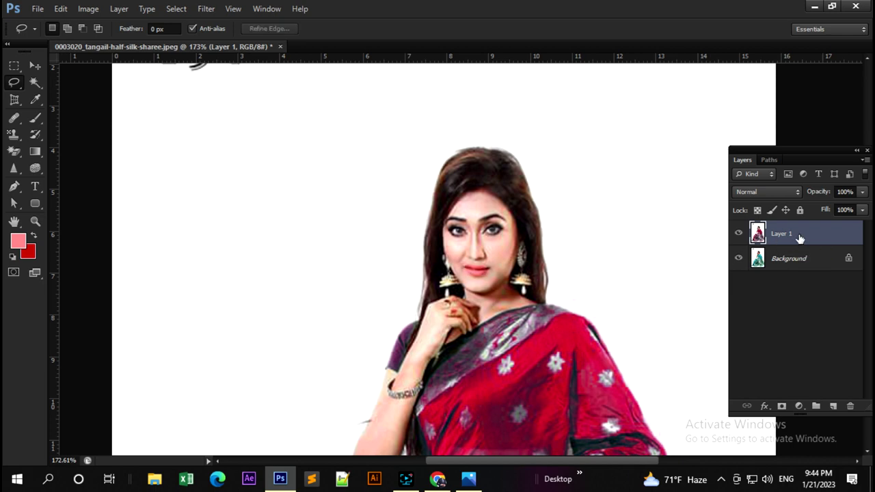
key(Delete)
key(ctrl+j)
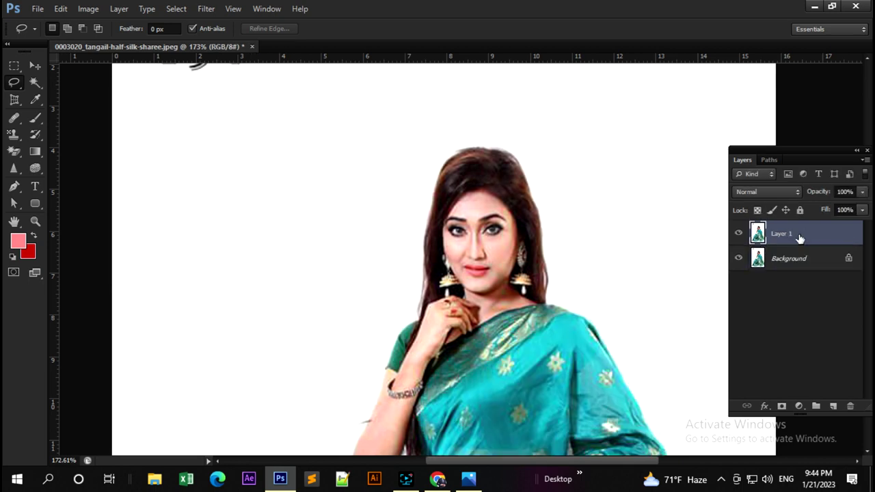
Desaturate Layer 1 so the duplicated photo becomes black and white
click(88, 9)
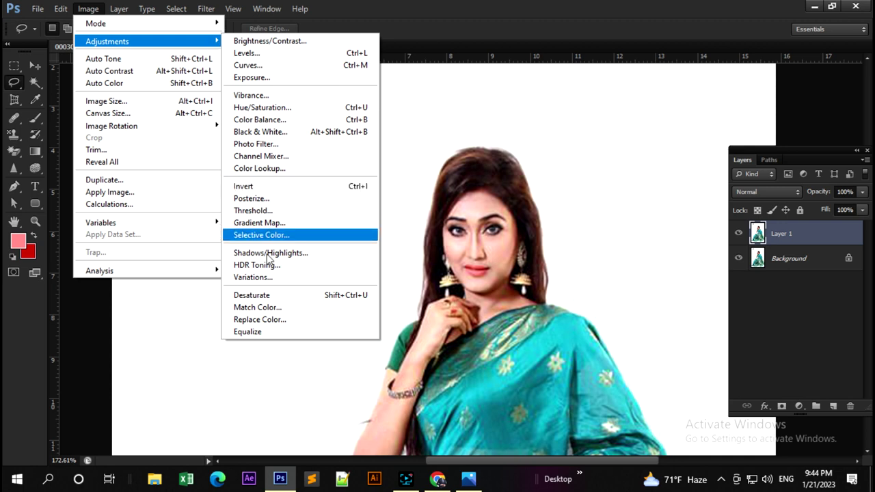
click(268, 298)
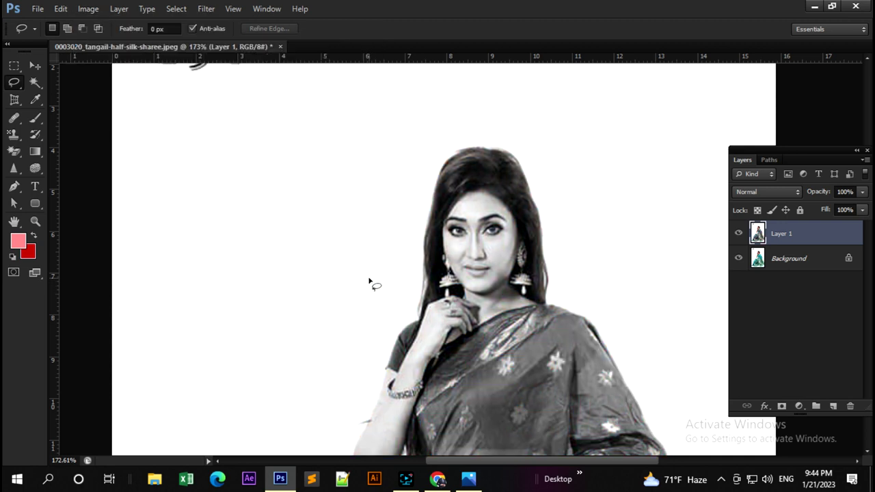
scroll(369, 281, down, 2)
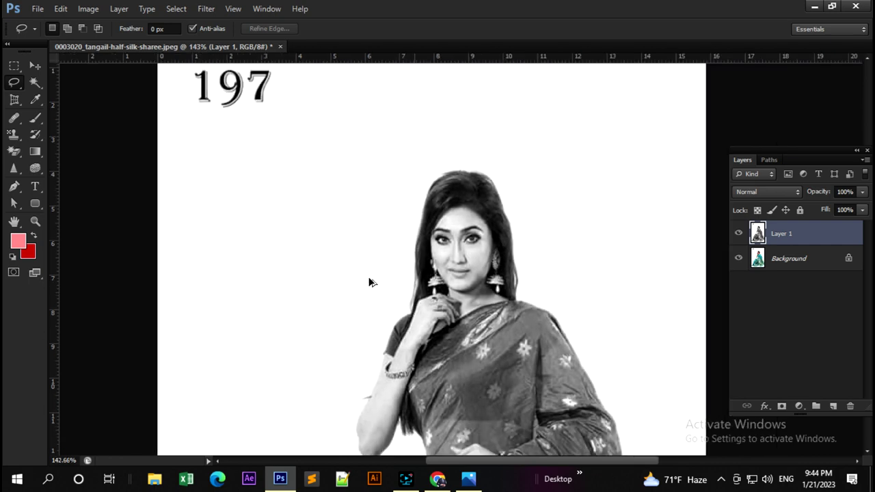
scroll(369, 282, down, 2)
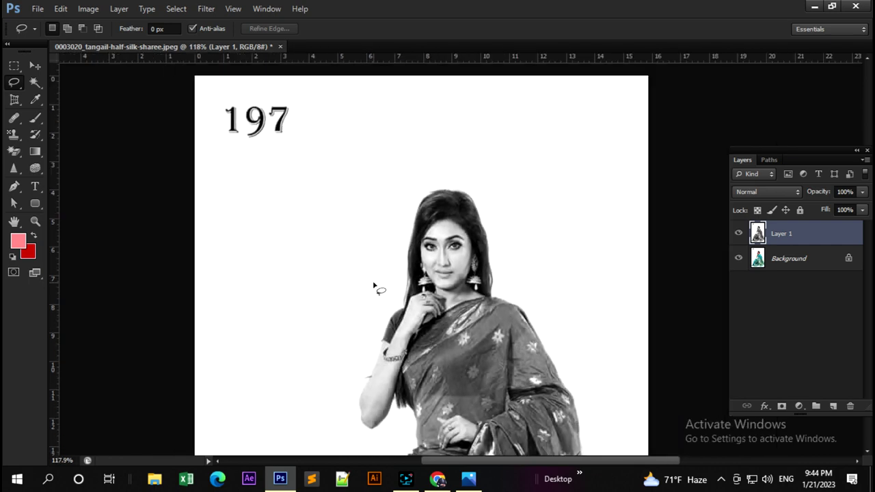
scroll(373, 281, up, 1)
scroll(372, 281, down, 2)
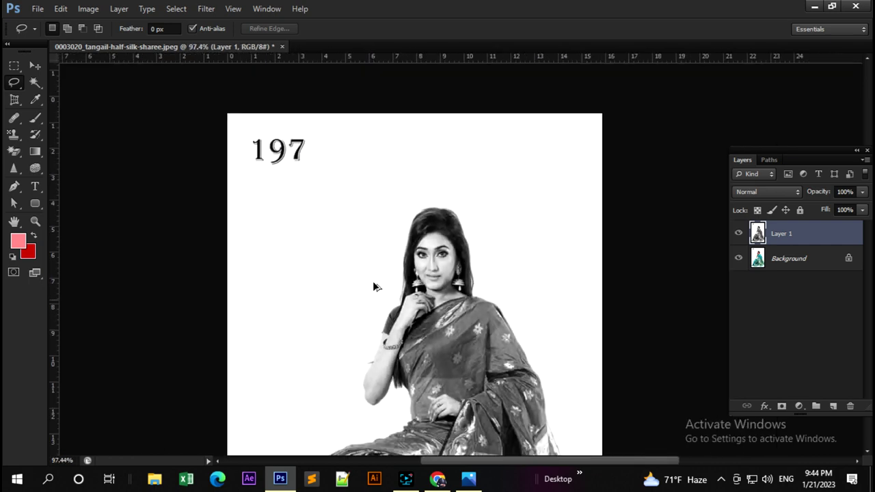
scroll(412, 319, down, 2)
scroll(412, 319, down, 2)
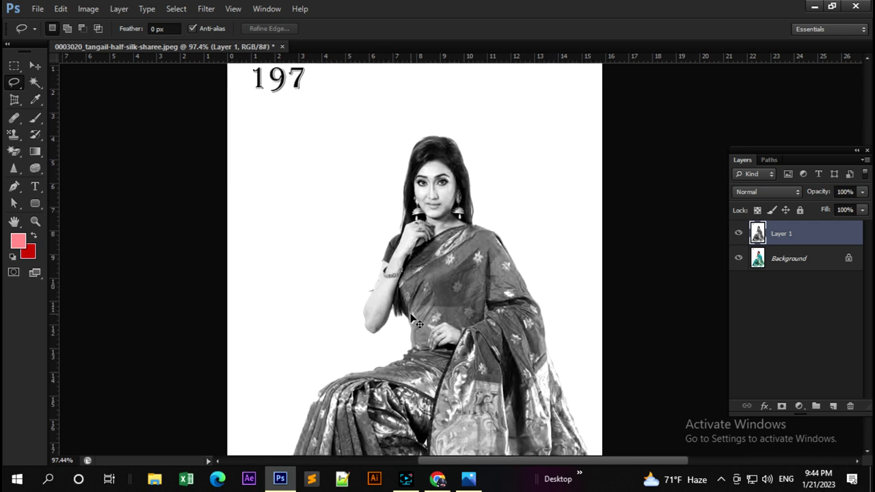
scroll(412, 319, up, 2)
scroll(412, 319, up, 2)
Zoom and pan to inspect the woman's face and shift the figure left
drag(451, 151, 410, 278)
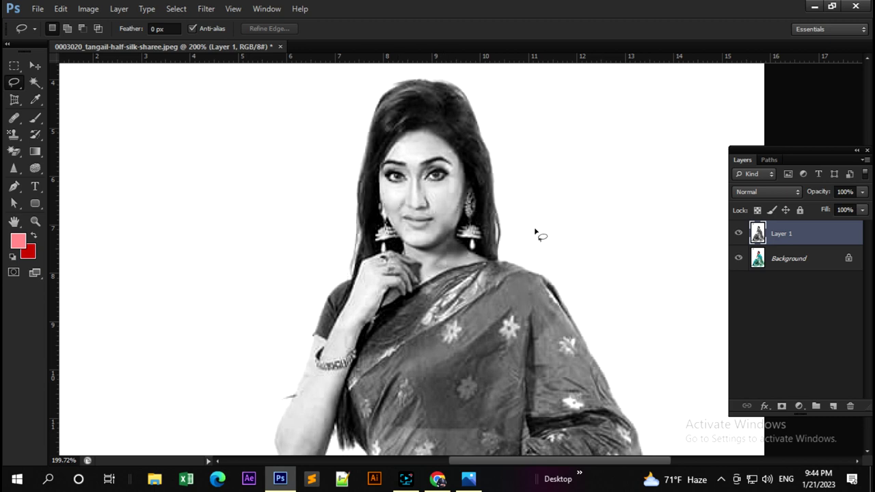
scroll(459, 307, down, 3)
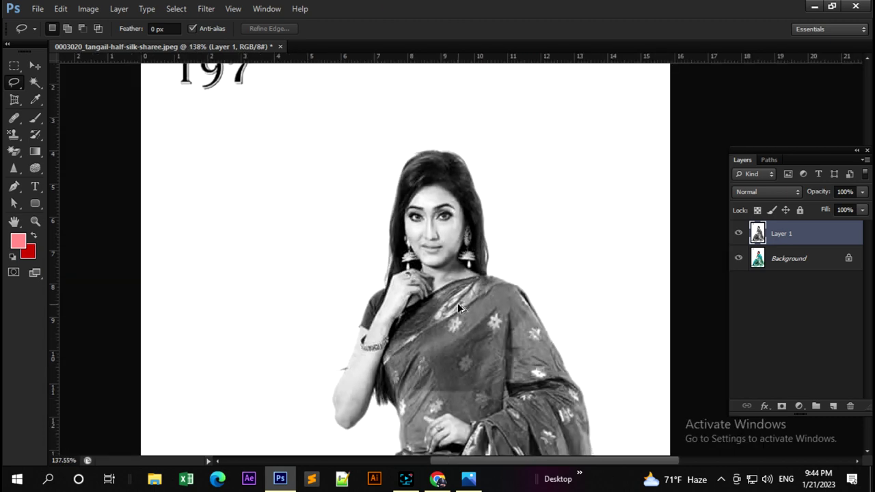
scroll(459, 308, down, 1)
scroll(459, 308, down, 1)
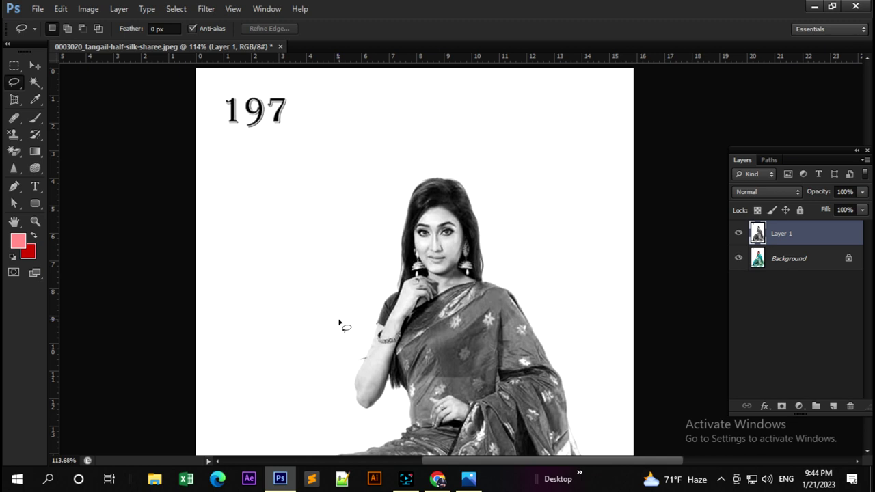
scroll(340, 323, up, 2)
scroll(339, 324, up, 1)
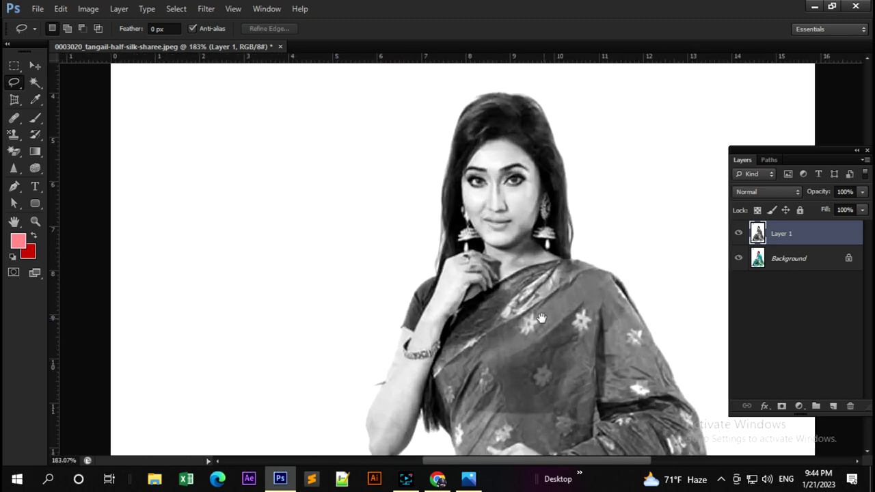
drag(541, 317, 363, 326)
scroll(363, 330, up, 1)
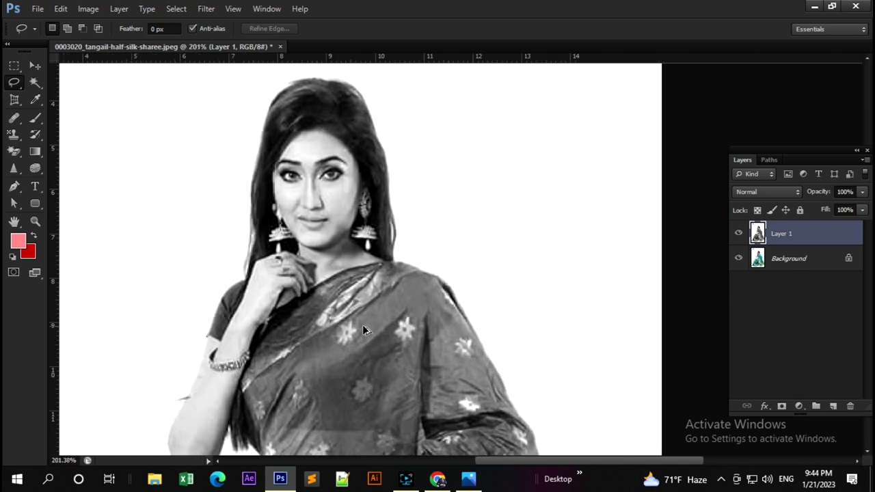
scroll(363, 329, up, 1)
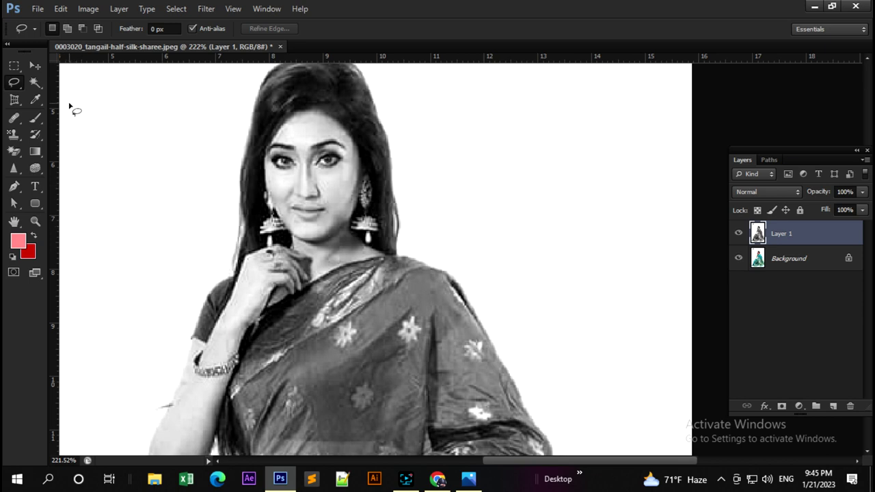
With the History Brush Tool, restore colour on the forehead, nose and lips
scroll(37, 137, up, 1)
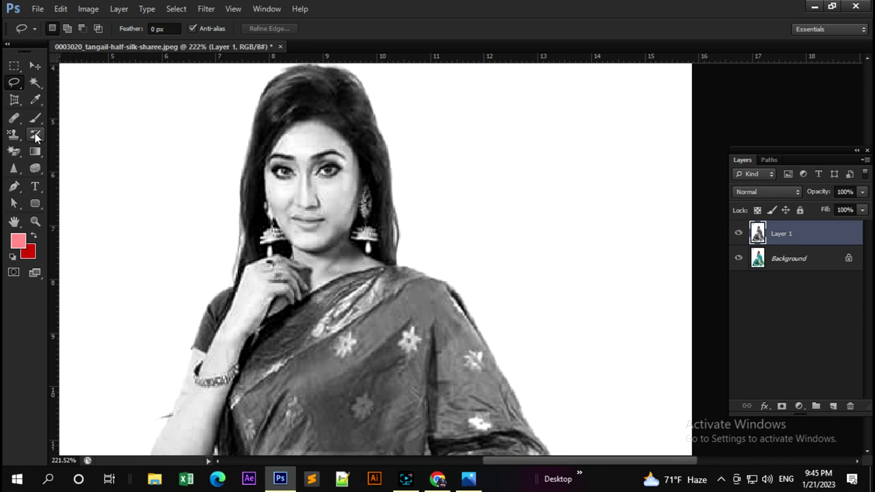
click(36, 135)
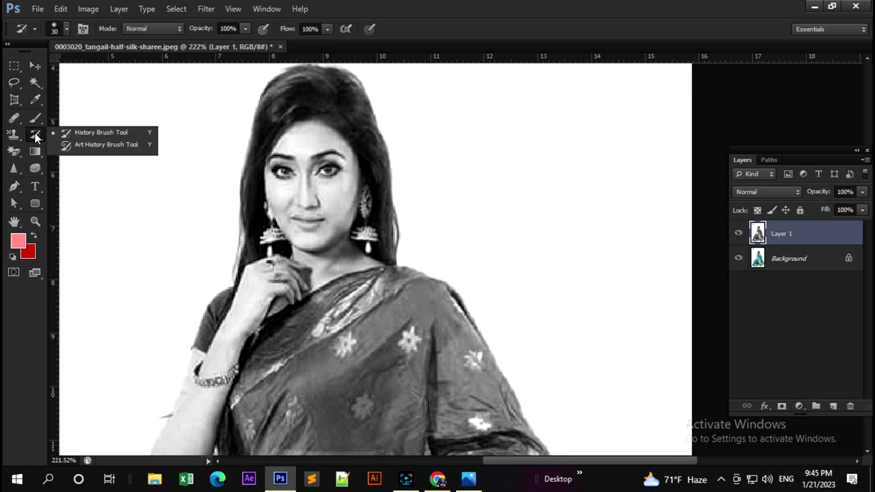
click(93, 135)
mouse_move(309, 142)
mouse_down()
mouse_move(308, 215)
mouse_move(342, 254)
mouse_move(358, 255)
mouse_move(316, 254)
mouse_move(290, 277)
mouse_move(290, 212)
mouse_move(277, 171)
mouse_move(294, 148)
mouse_move(337, 136)
mouse_move(329, 226)
mouse_move(342, 190)
mouse_move(322, 155)
mouse_move(290, 147)
mouse_move(281, 215)
mouse_move(304, 232)
mouse_move(330, 205)
mouse_move(283, 176)
mouse_move(314, 222)
mouse_move(354, 246)
mouse_move(328, 250)
mouse_move(320, 273)
mouse_move(277, 286)
mouse_move(270, 303)
mouse_move(298, 270)
mouse_move(347, 259)
mouse_up()
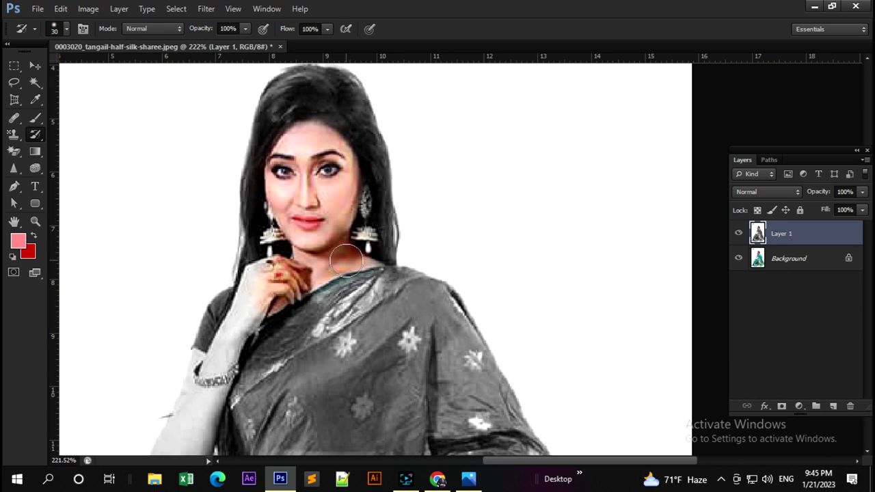
Resize the brush with [ and ] and paint colour back onto the hand and forearm
key(bracketleft)
key(bracketleft)
key(bracketleft)
key(bracketright)
mouse_move(275, 301)
mouse_down()
mouse_move(269, 272)
mouse_move(205, 369)
mouse_move(281, 290)
mouse_up()
scroll(199, 404, down, 1)
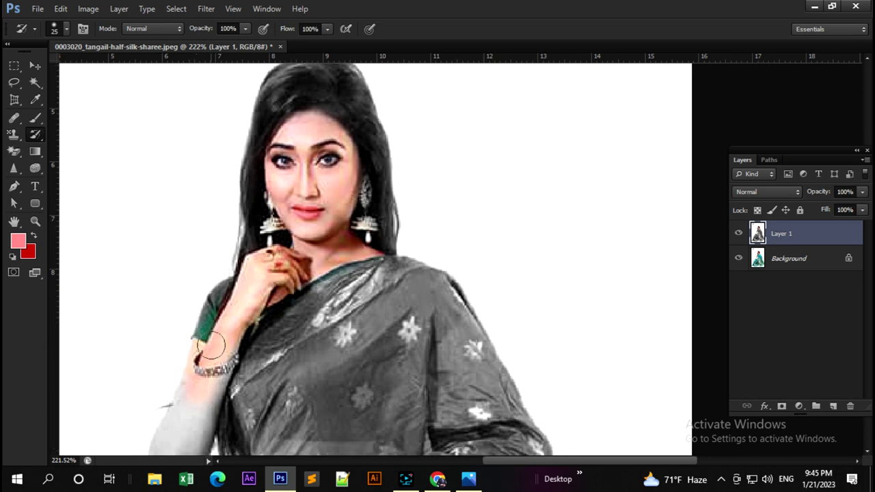
scroll(209, 347, down, 2)
scroll(210, 346, down, 1)
mouse_move(212, 283)
mouse_down()
mouse_move(182, 326)
mouse_move(166, 394)
mouse_move(205, 313)
mouse_move(174, 402)
mouse_move(162, 361)
mouse_move(203, 264)
mouse_move(167, 345)
mouse_move(169, 381)
mouse_move(207, 331)
mouse_move(233, 244)
mouse_move(308, 174)
mouse_up()
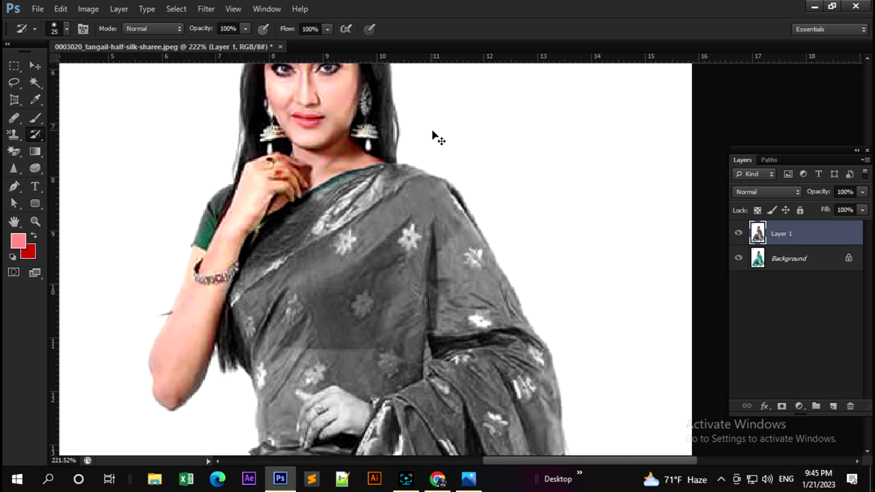
scroll(435, 177, down, 2)
scroll(436, 212, down, 1)
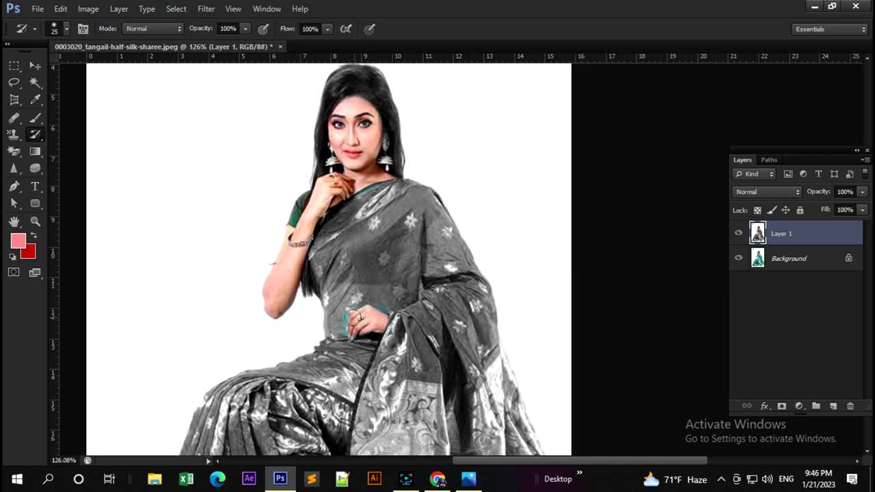
Undo the History Brush strokes, delete the greyscale layer, and duplicate Background again
scroll(468, 319, down, 2)
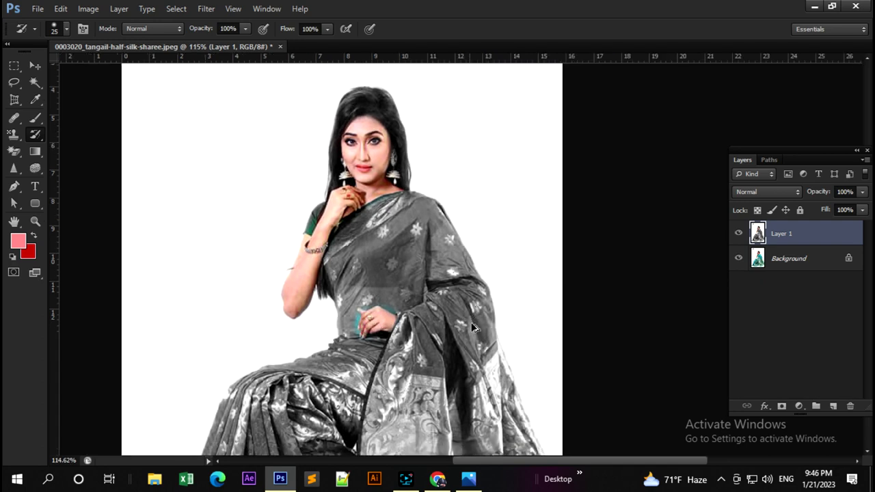
scroll(472, 328, down, 1)
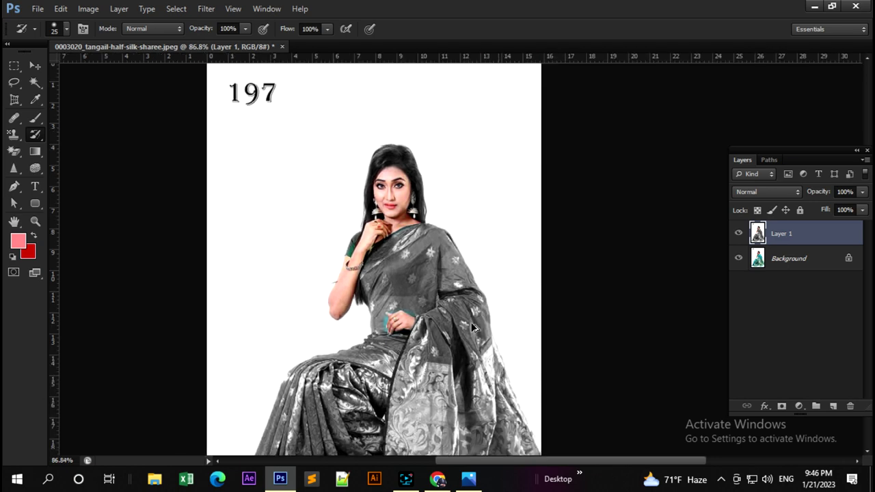
scroll(471, 328, down, 1)
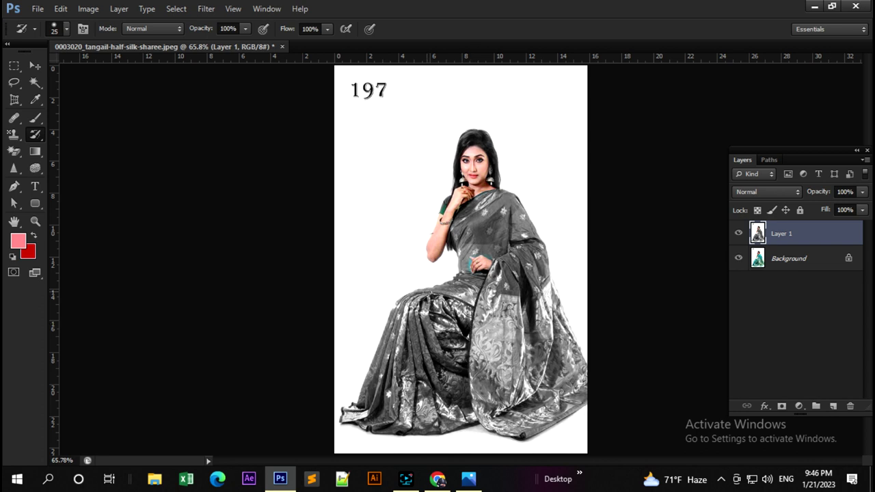
right_click(35, 134)
click(102, 132)
scroll(499, 179, up, 3)
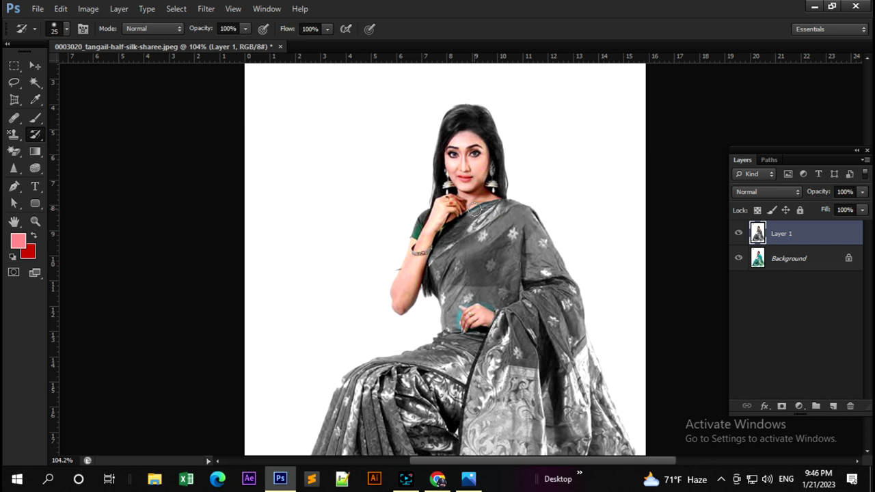
key(ctrl+z)
key(ctrl+alt+z)
key(ctrl+alt+z)
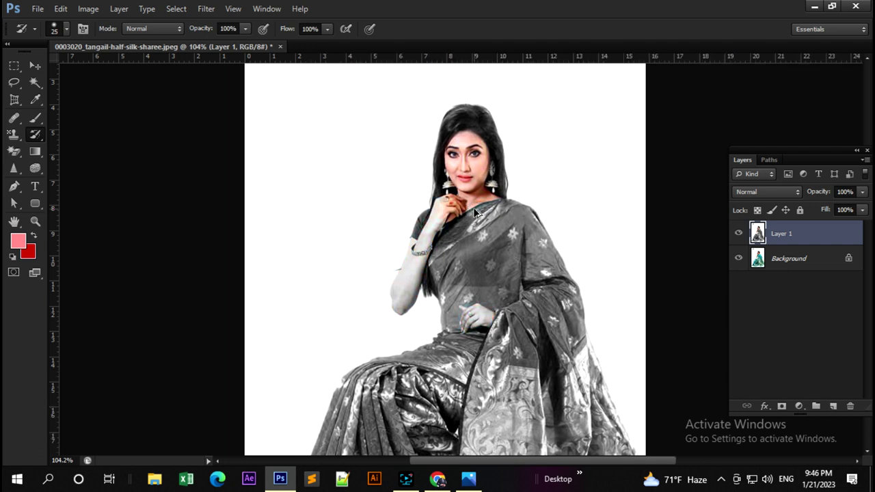
key(ctrl+alt+z)
key(ctrl+alt+z)
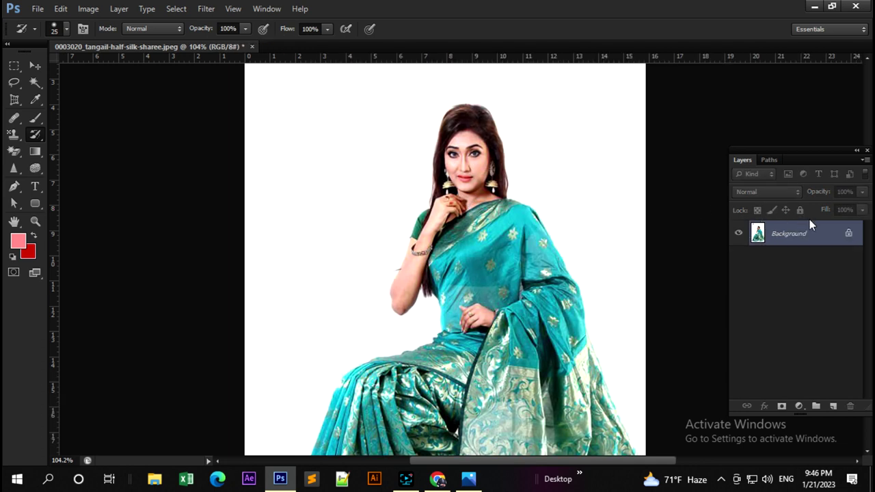
key(ctrl+j)
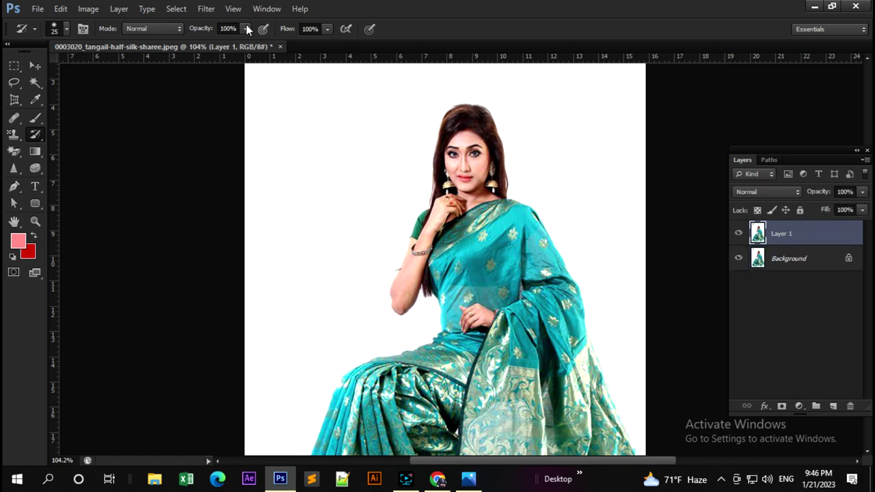
Close the saree photo document without saving
click(81, 8)
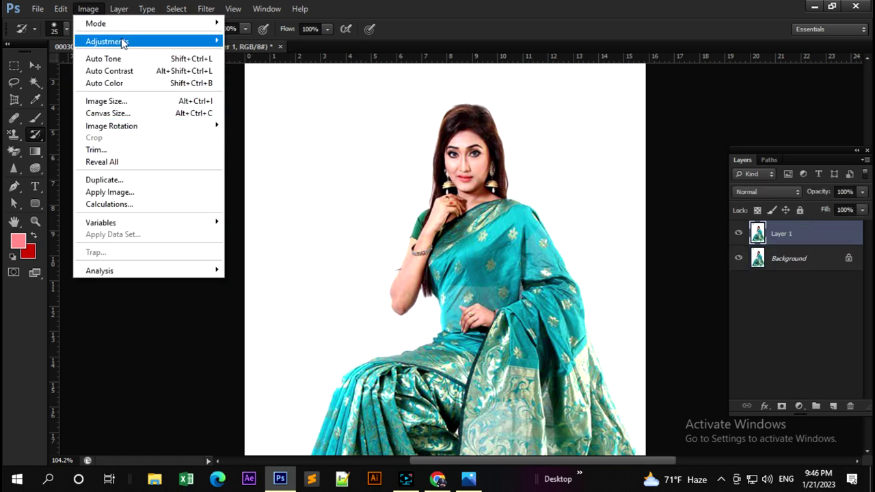
mouse_move(108, 41)
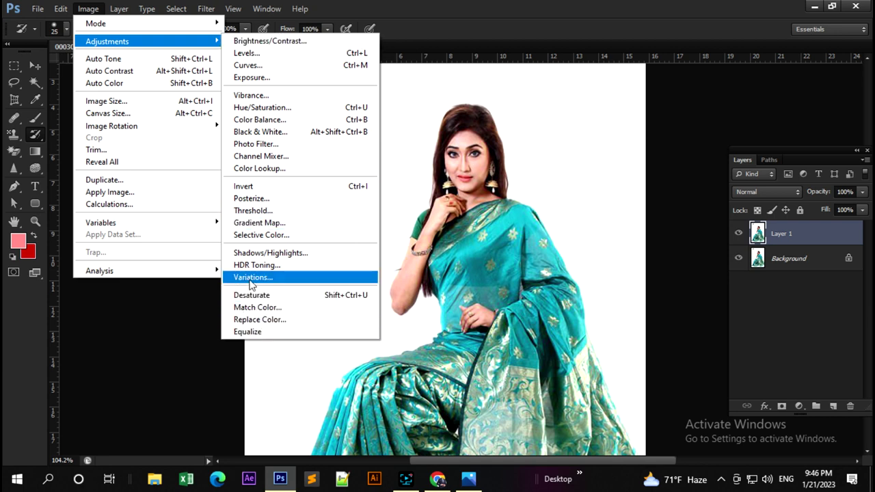
click(438, 7)
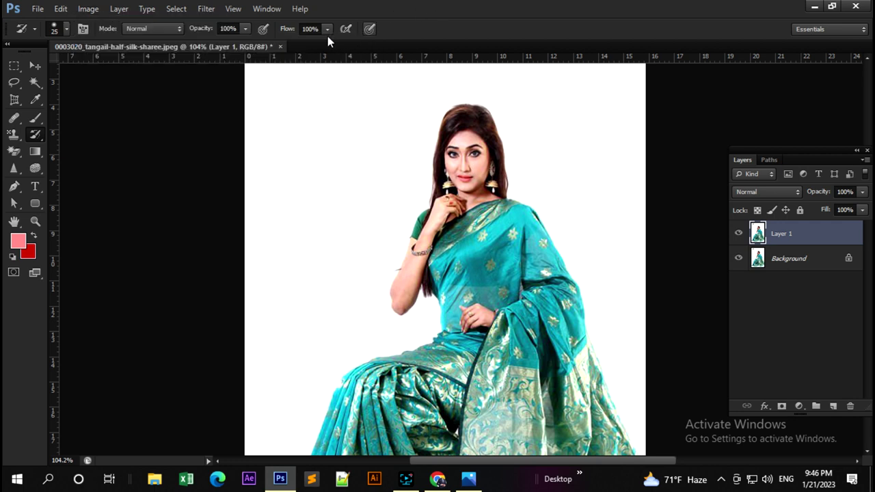
click(279, 47)
Discard the unsaved Photoshop changes and search Google Images for 'lip'
click(432, 190)
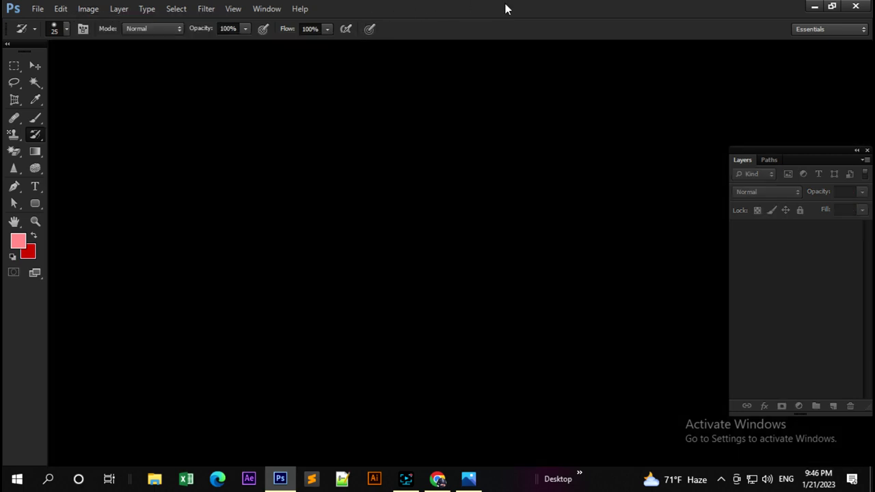
click(453, 473)
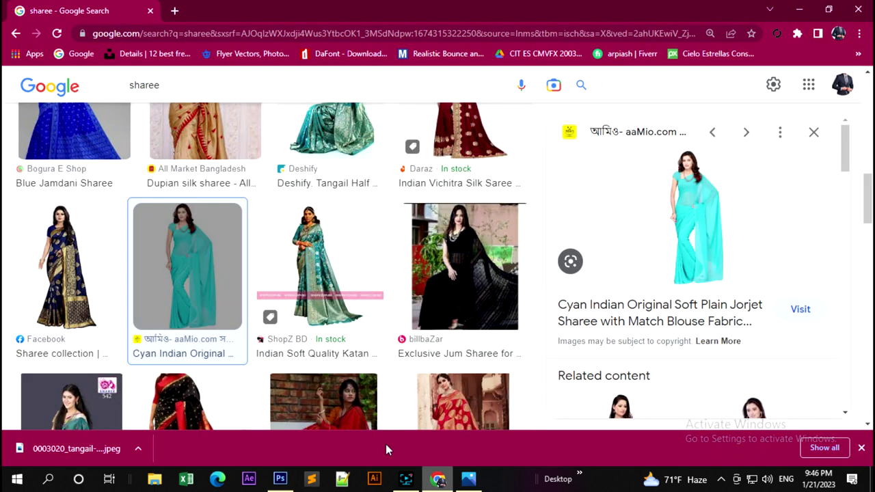
double_click(202, 83)
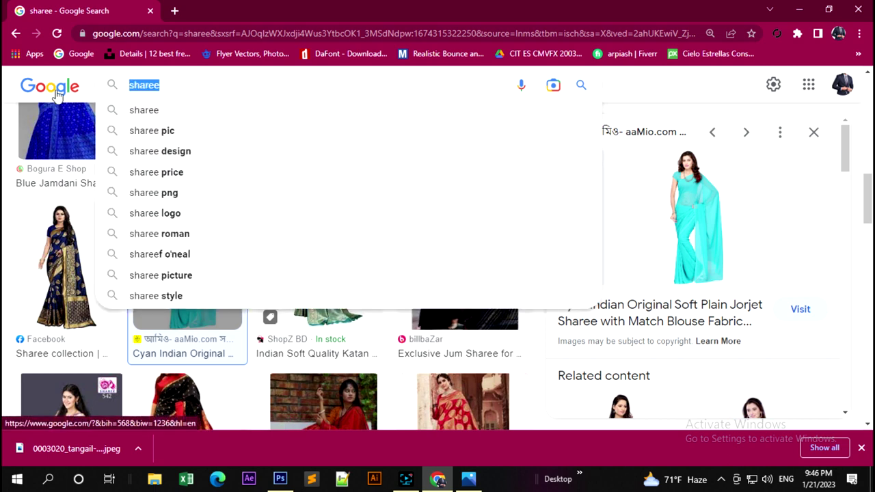
text(lip)
key(Return)
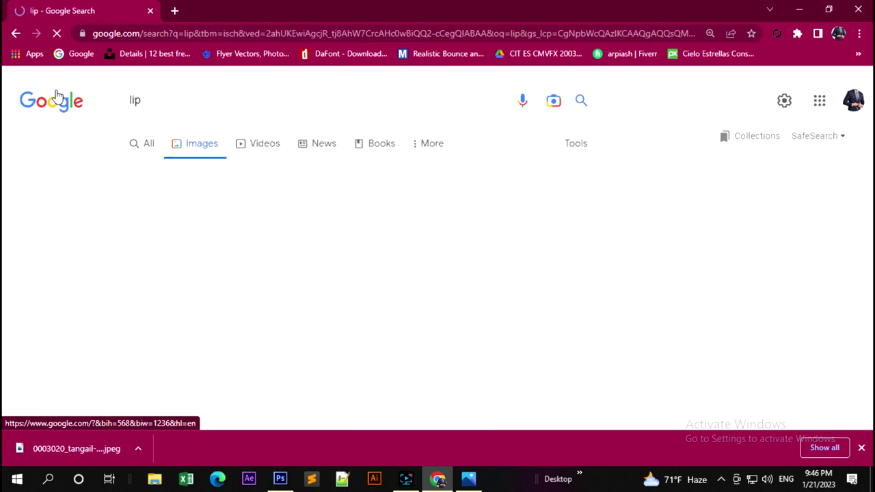
scroll(451, 328, down, 1)
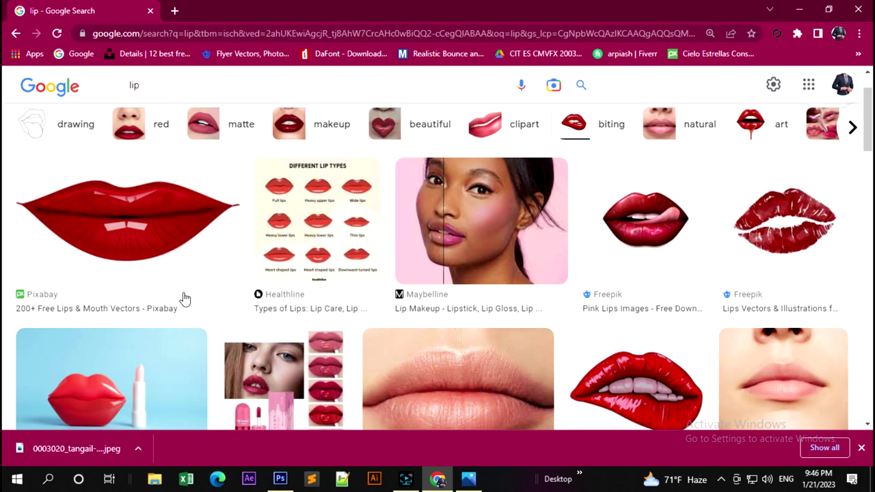
Browse the 'lip' results, previewing the Pixabay red lips and a natural lips close-up
click(114, 220)
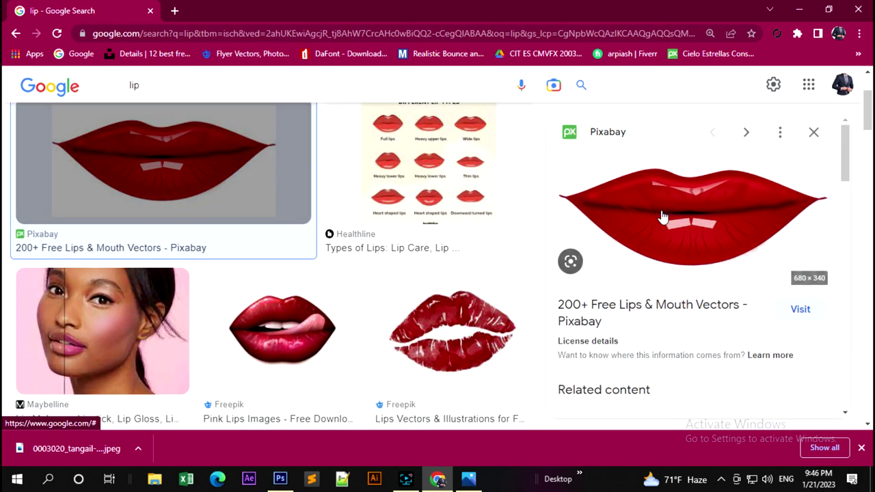
scroll(415, 319, down, 2)
scroll(392, 306, down, 1)
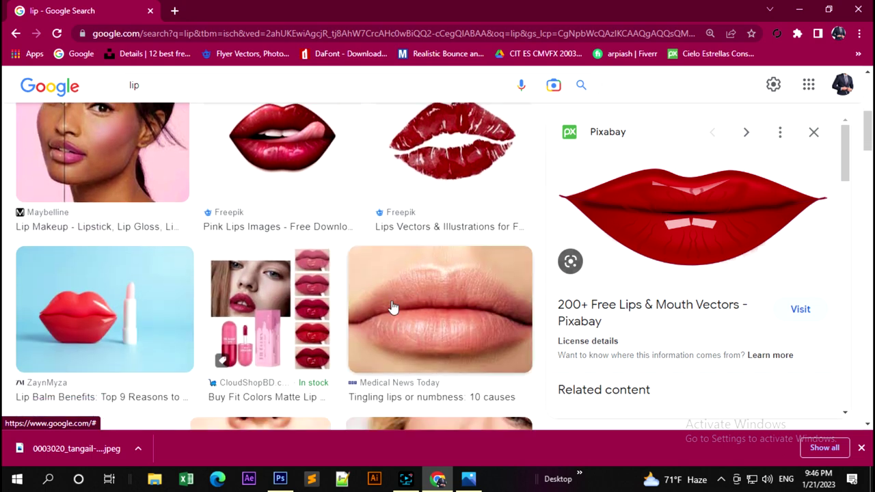
scroll(393, 308, down, 1)
scroll(393, 308, up, 1)
scroll(393, 308, up, 1)
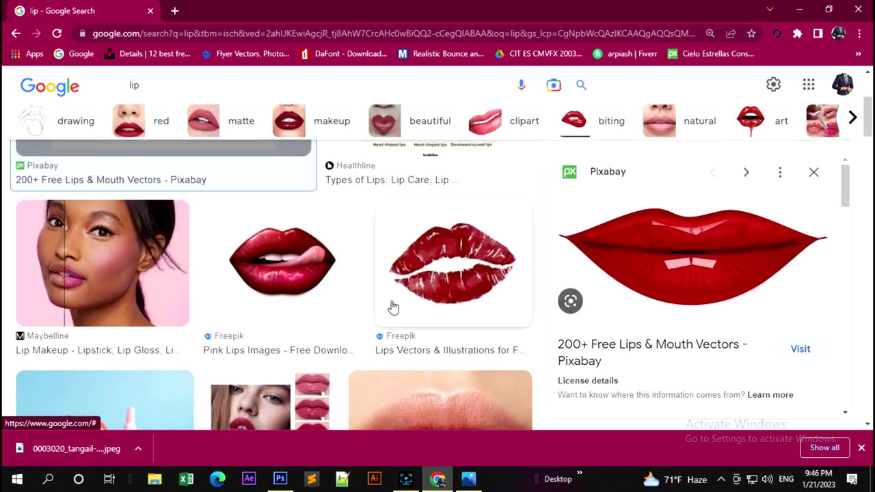
scroll(393, 308, down, 1)
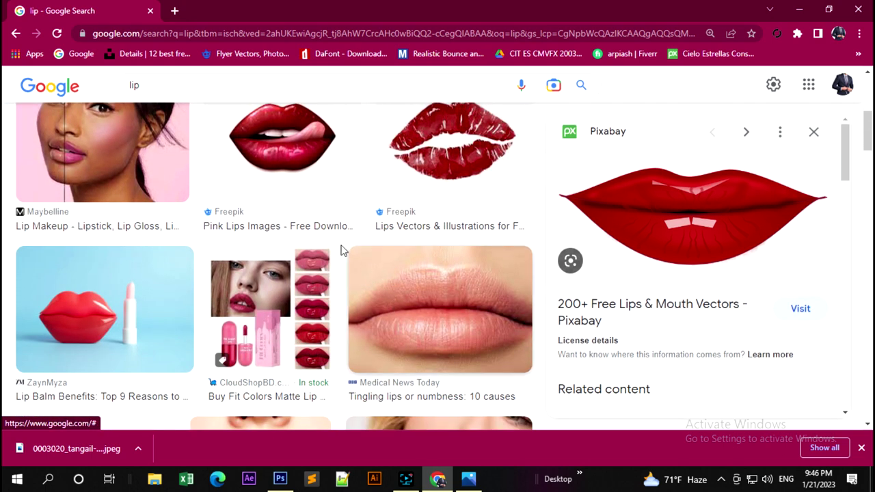
scroll(355, 273, down, 1)
scroll(357, 273, down, 1)
scroll(362, 270, down, 1)
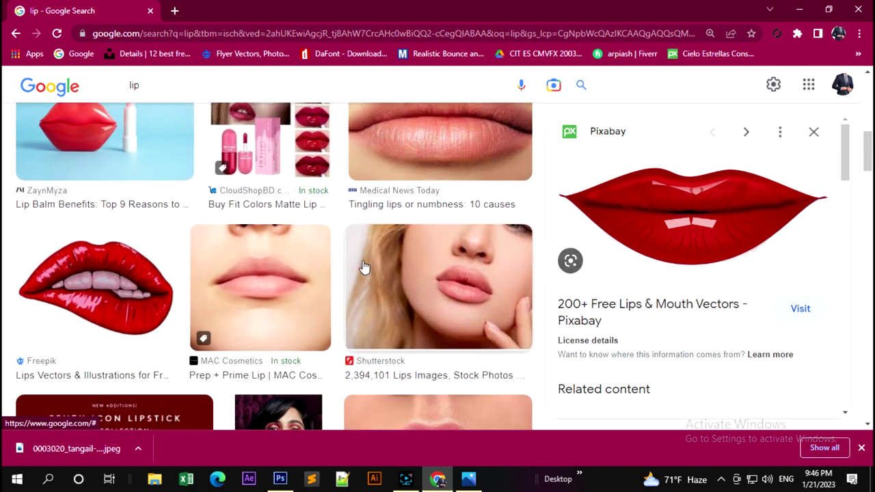
scroll(364, 266, up, 2)
click(433, 228)
right_click(685, 257)
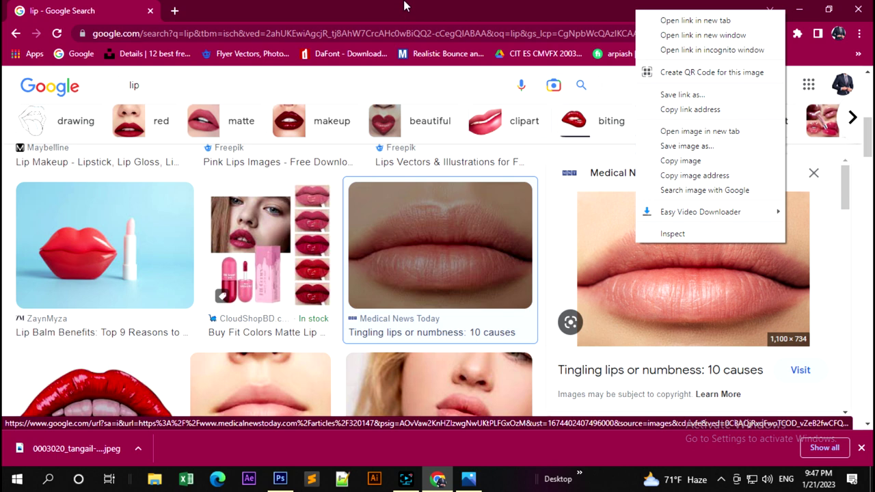
click(132, 90)
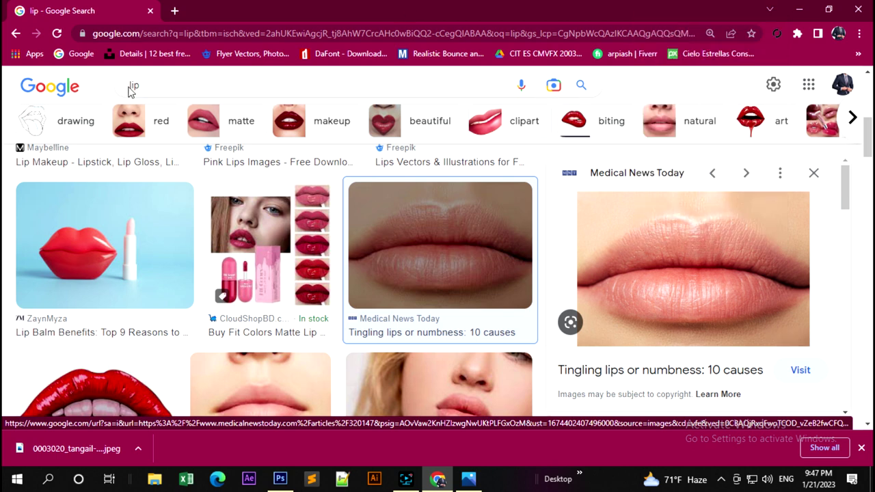
Refine the search to 'face with lip' and preview the Freepik red-lipped portrait
click(134, 86)
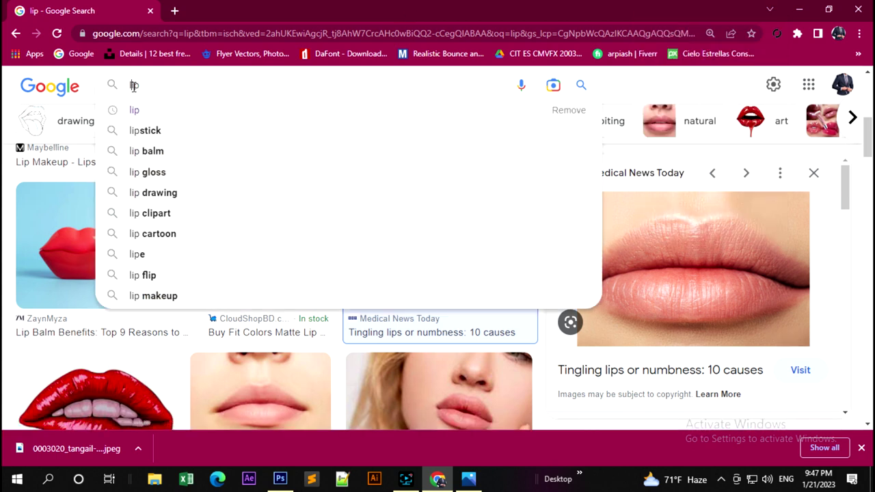
text(rede w)
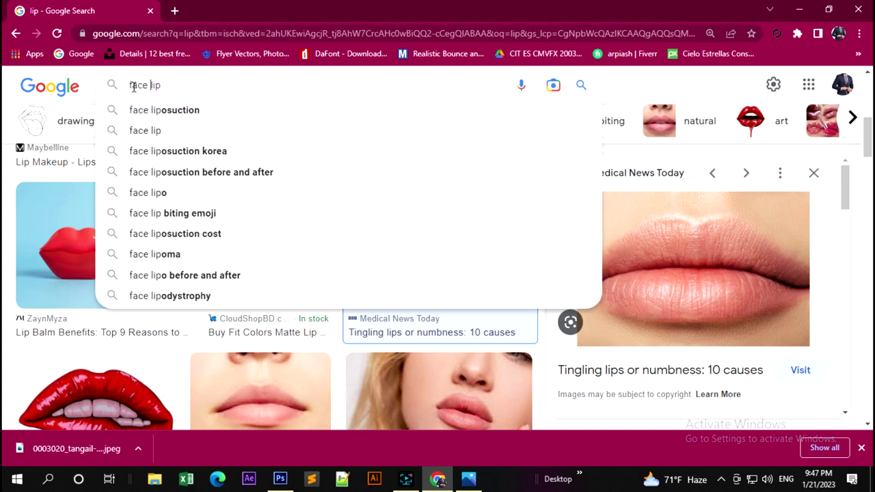
text(ith)
key(Return)
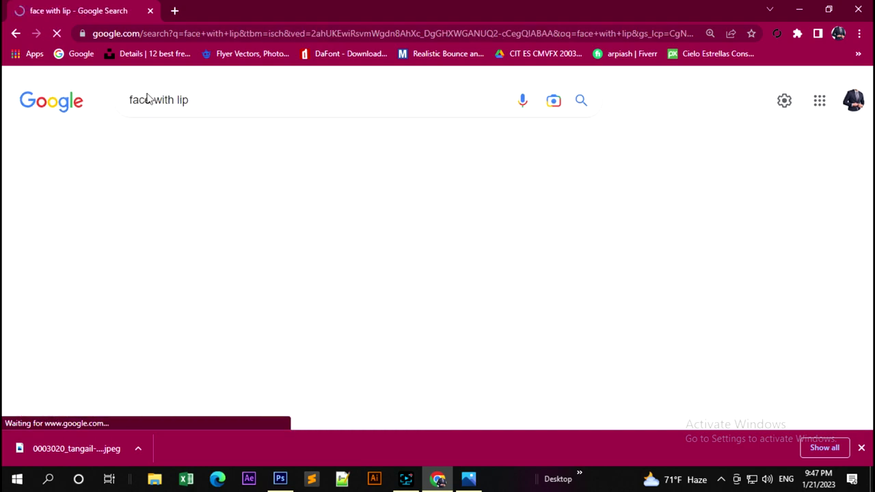
scroll(437, 246, down, 2)
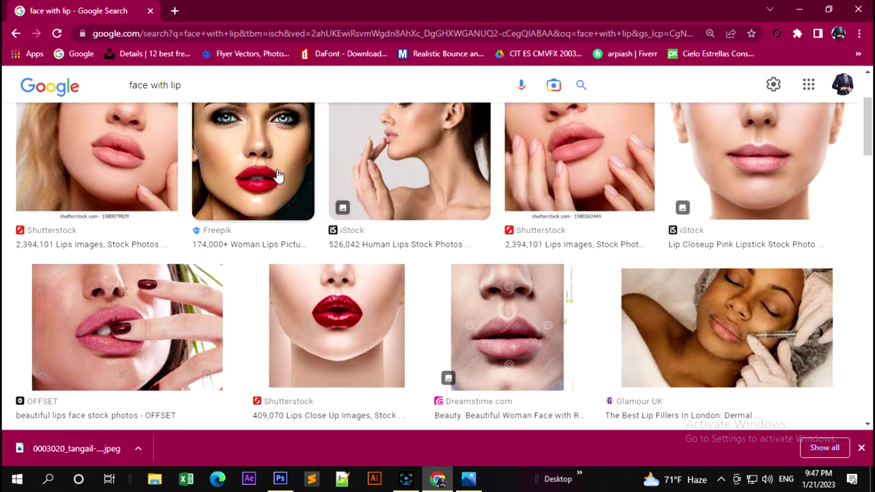
click(280, 176)
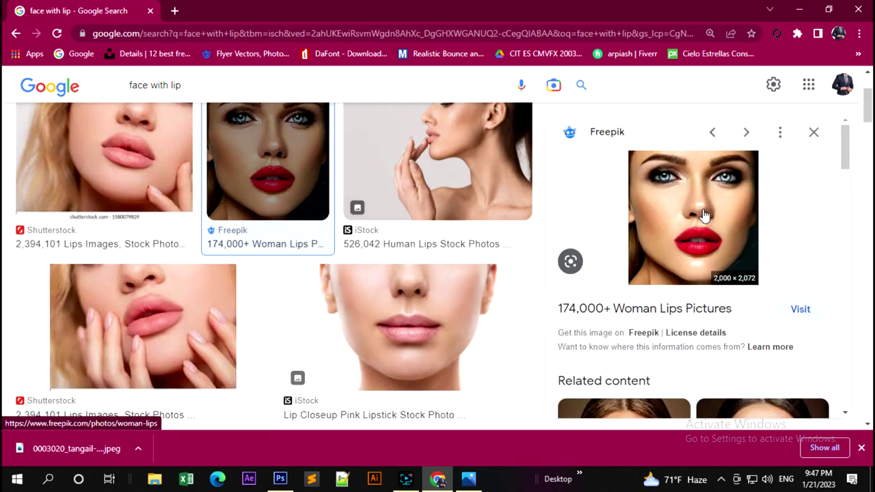
Start saving the Freepik portrait to the Desktop, then cancel the save
right_click(703, 213)
click(751, 347)
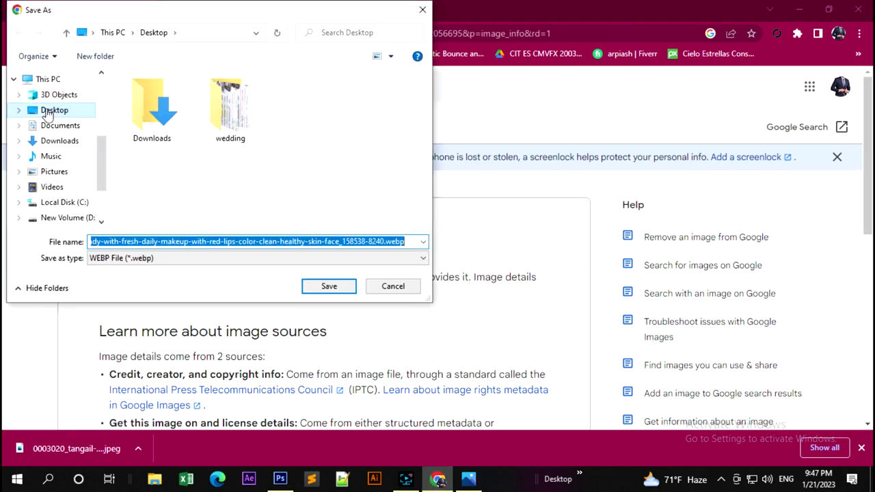
click(41, 110)
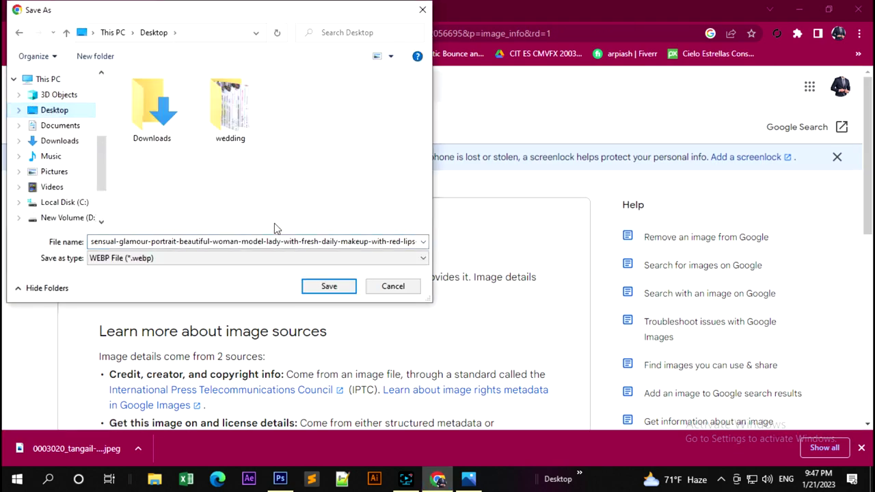
click(422, 10)
Preview the Shutterstock red lips close-up and start saving it, then cancel
click(15, 35)
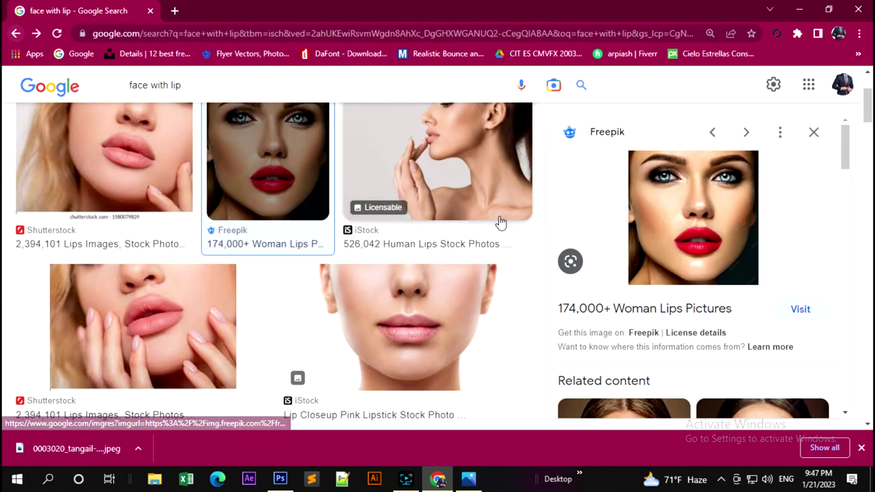
scroll(725, 311, down, 3)
scroll(745, 311, down, 2)
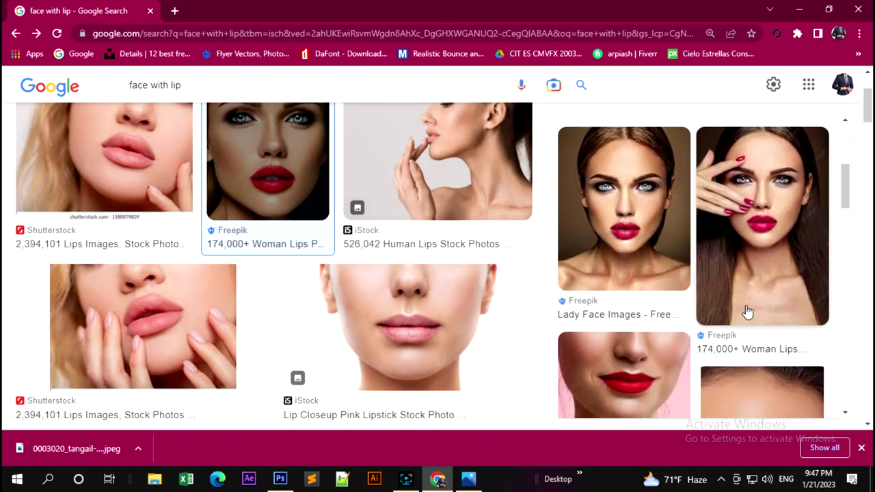
scroll(745, 312, down, 2)
scroll(745, 311, down, 1)
scroll(536, 311, down, 1)
scroll(492, 313, down, 1)
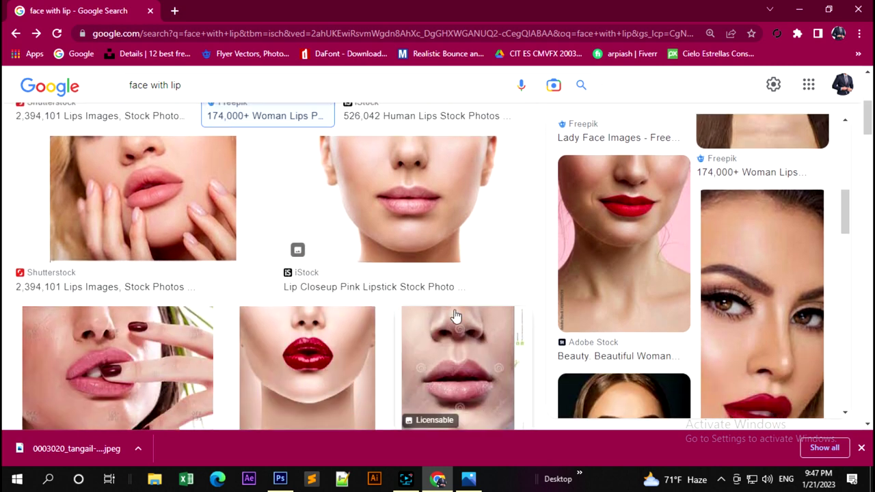
scroll(453, 315, down, 2)
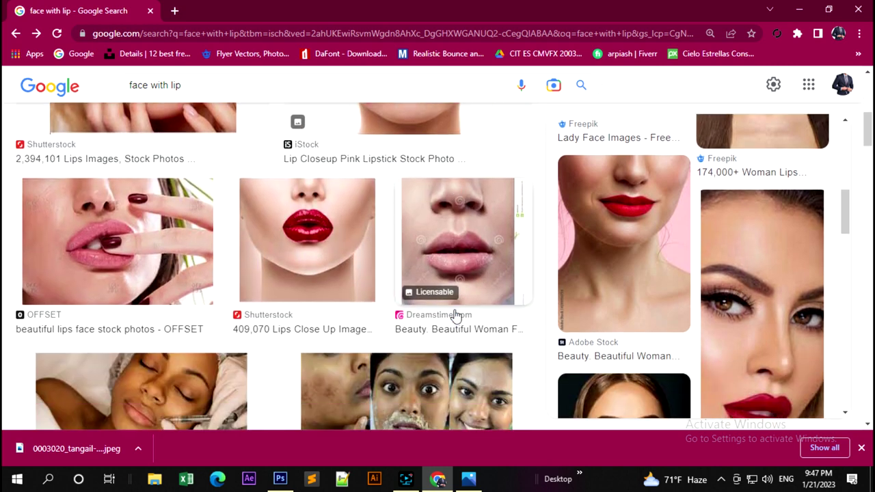
click(322, 235)
right_click(702, 202)
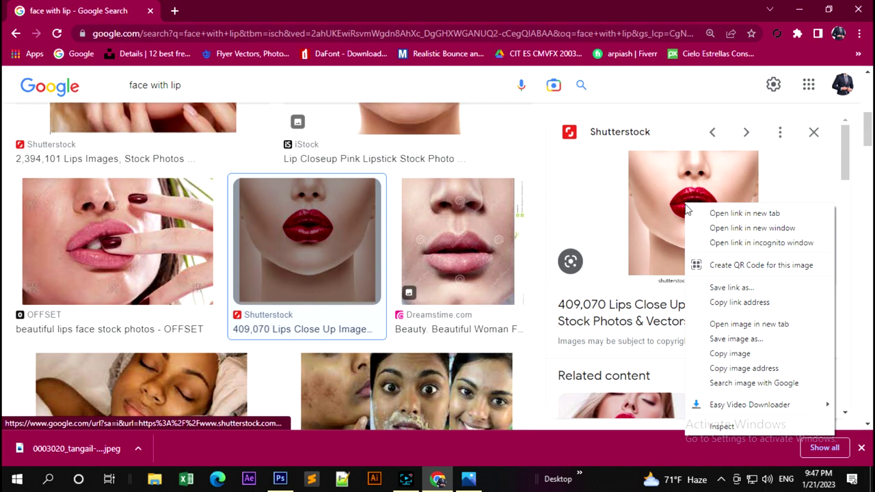
click(731, 347)
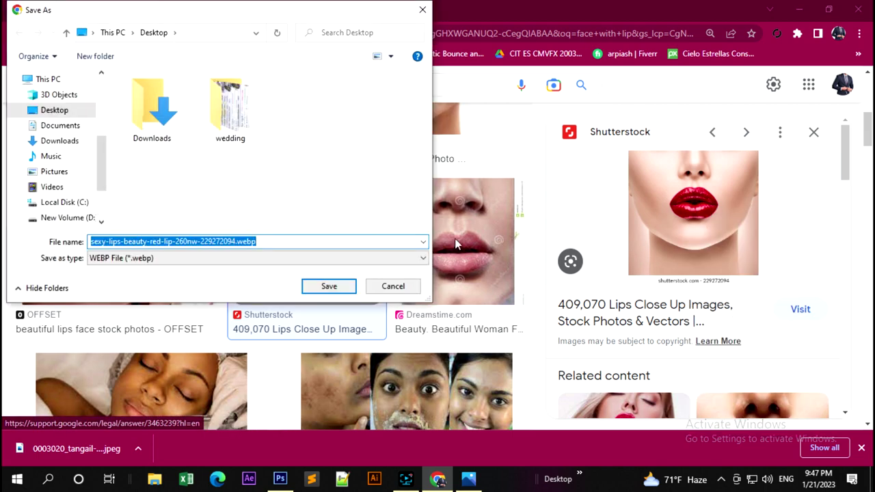
click(422, 10)
Save the Glamour UK red-lips portrait to the Desktop as images (1).jpg
scroll(297, 335, down, 3)
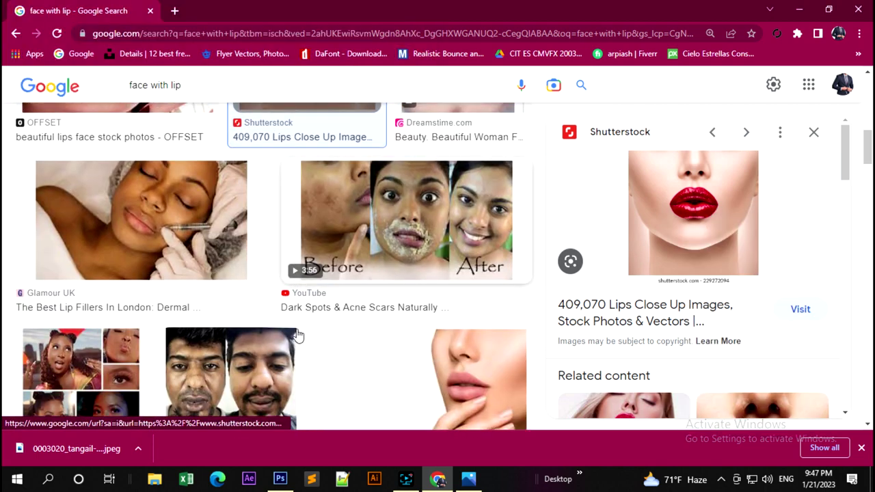
scroll(297, 335, down, 2)
scroll(303, 335, down, 4)
scroll(306, 335, down, 3)
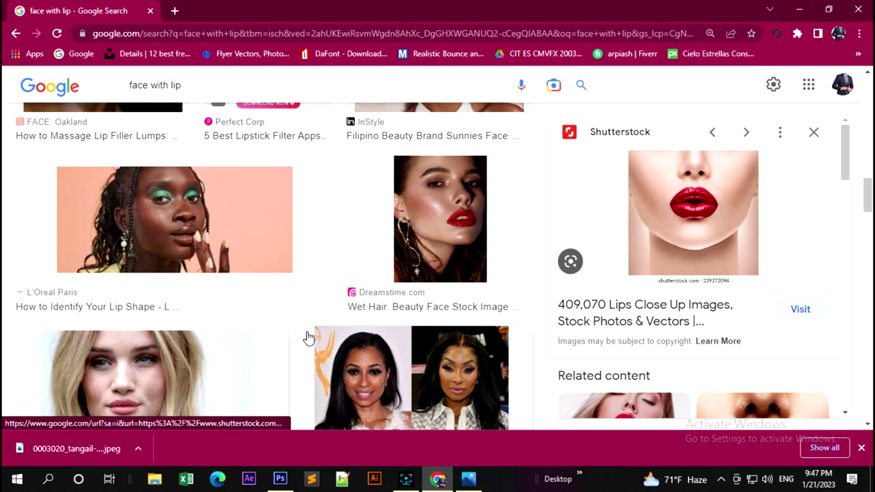
scroll(309, 336, down, 1)
scroll(309, 336, down, 1)
scroll(307, 336, down, 2)
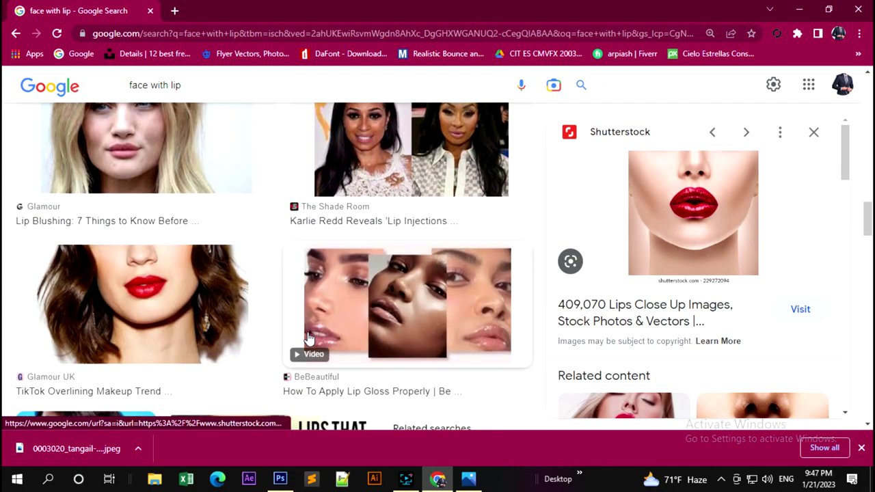
scroll(683, 334, down, 1)
scroll(732, 336, down, 3)
scroll(772, 334, down, 3)
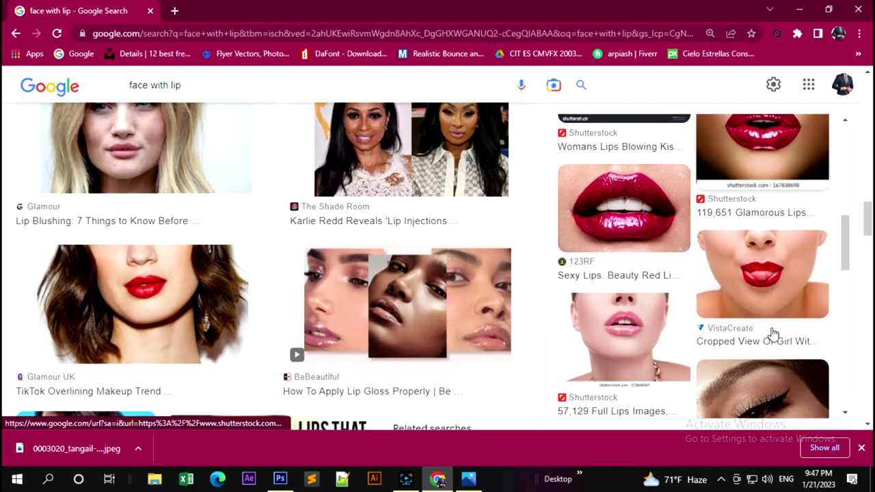
scroll(772, 334, down, 2)
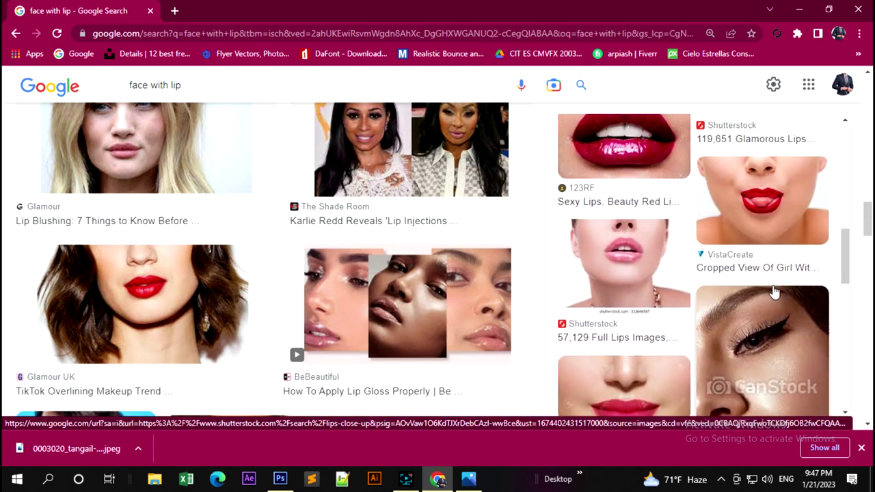
scroll(776, 289, down, 1)
scroll(775, 289, down, 2)
scroll(645, 251, down, 3)
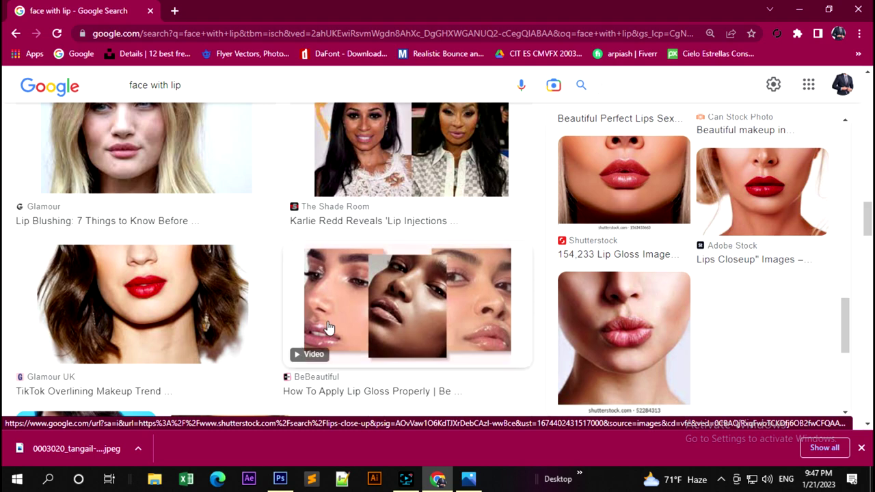
scroll(328, 326, down, 4)
scroll(171, 327, up, 4)
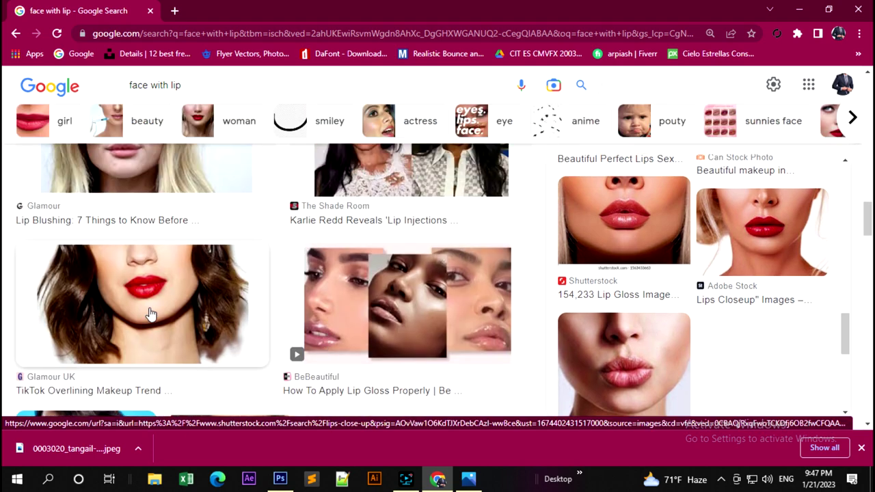
click(151, 314)
right_click(701, 263)
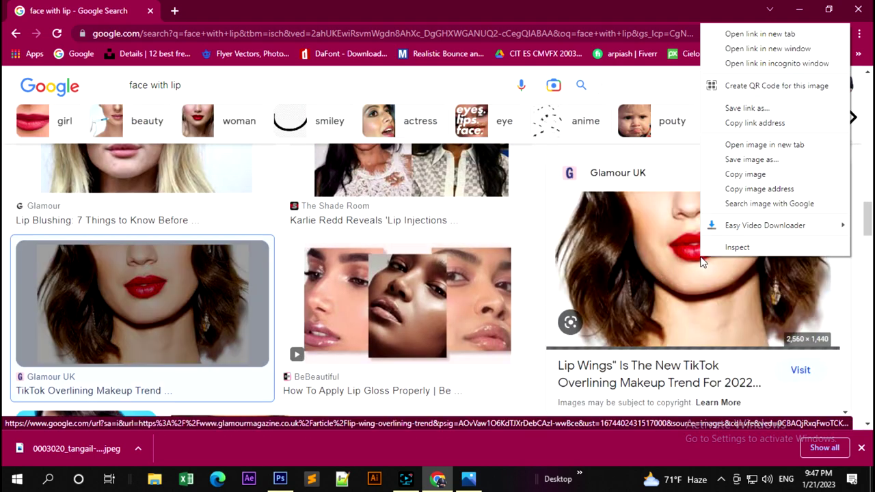
click(757, 159)
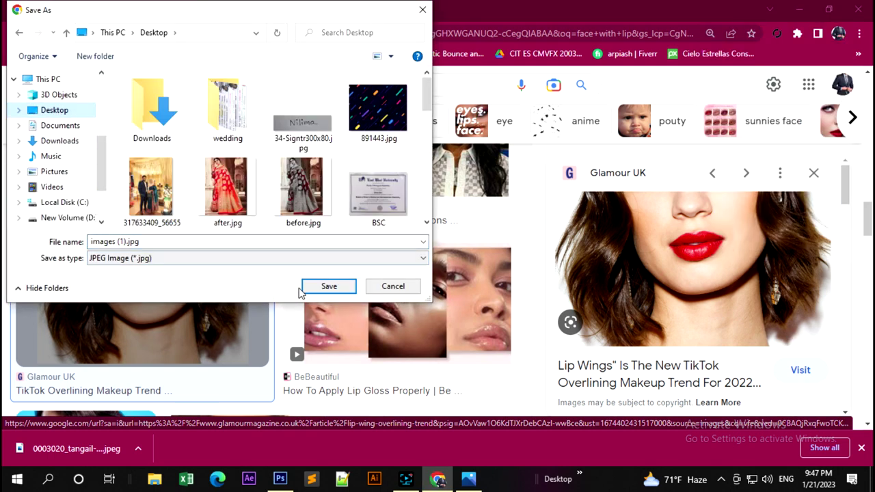
click(326, 287)
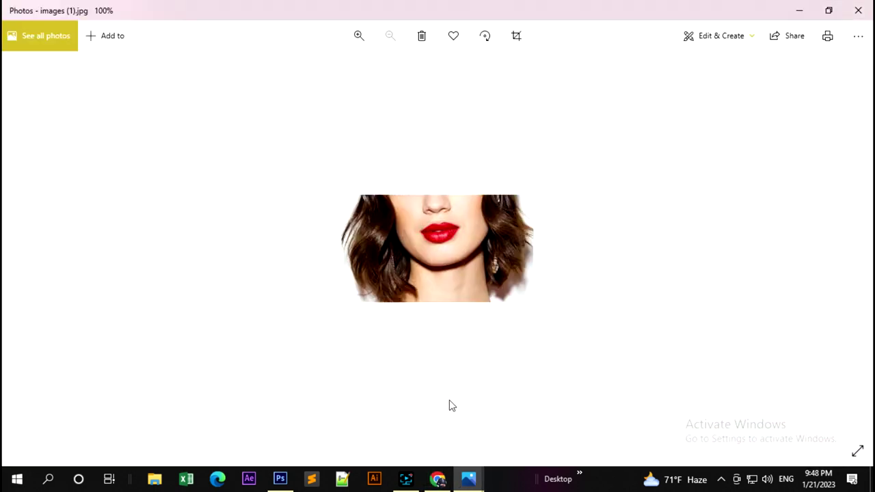
click(858, 10)
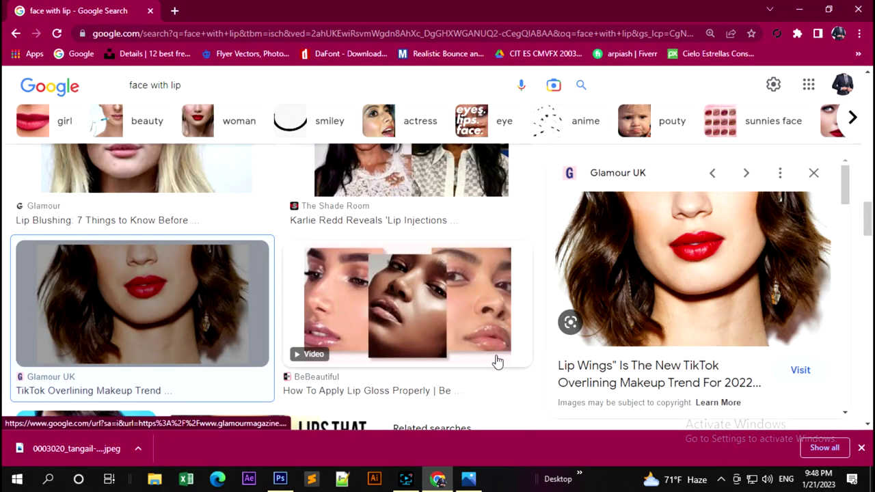
Save another red-lipped portrait to the Desktop as images (2).jpg
scroll(494, 361, down, 3)
scroll(599, 342, down, 3)
scroll(598, 342, down, 3)
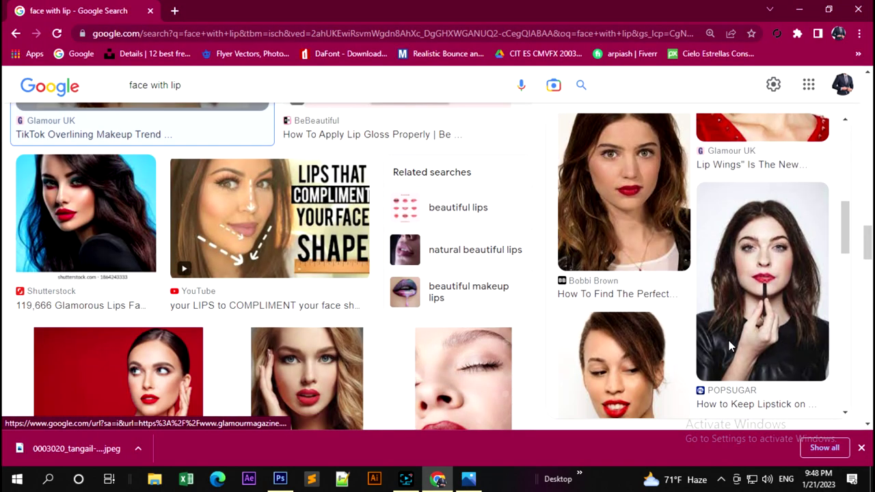
click(687, 217)
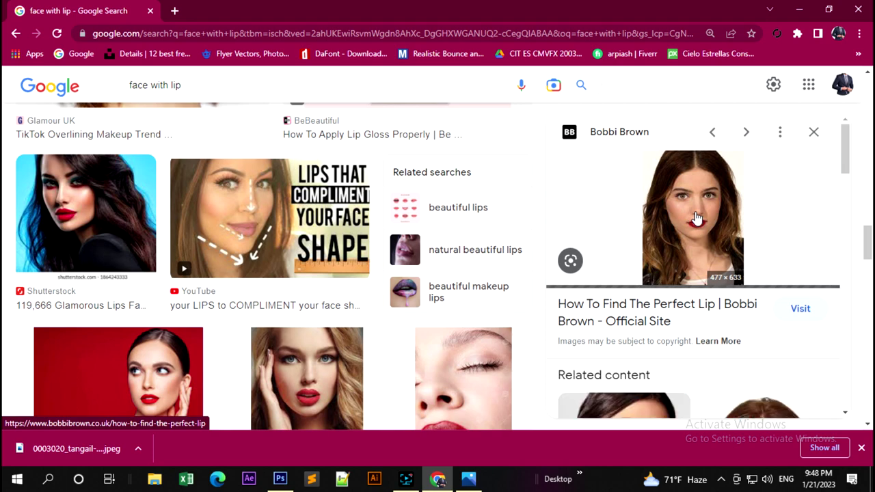
right_click(694, 217)
click(747, 349)
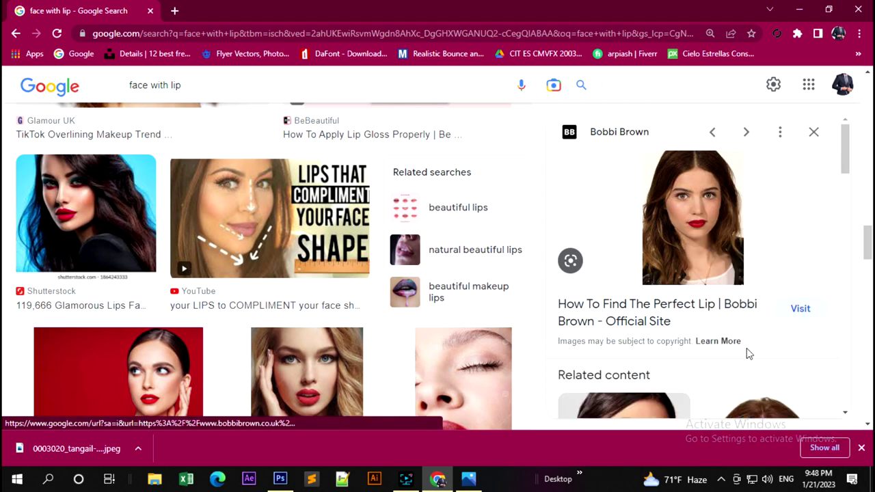
click(329, 286)
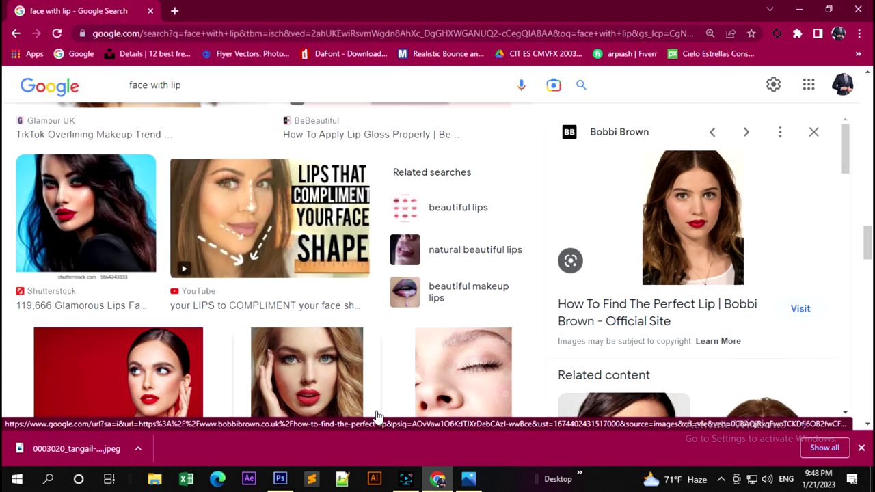
click(69, 448)
Open images (2).jpg from the Desktop in Photoshop
click(281, 480)
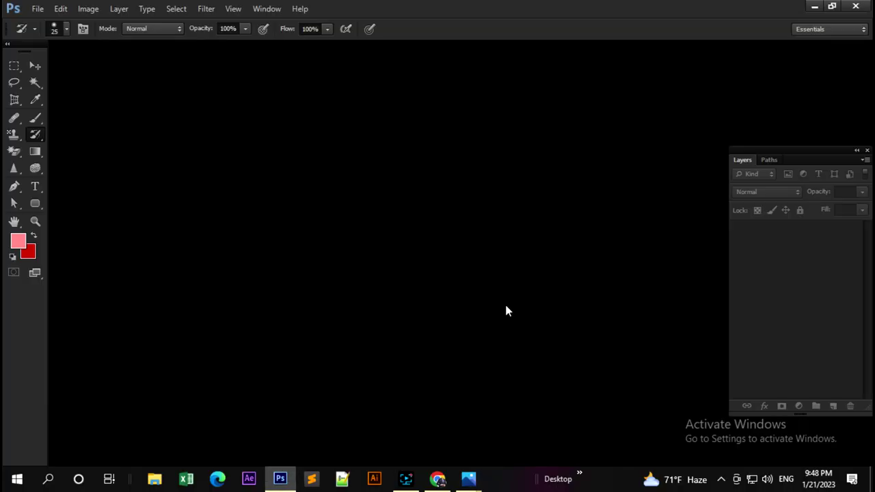
click(38, 8)
click(46, 33)
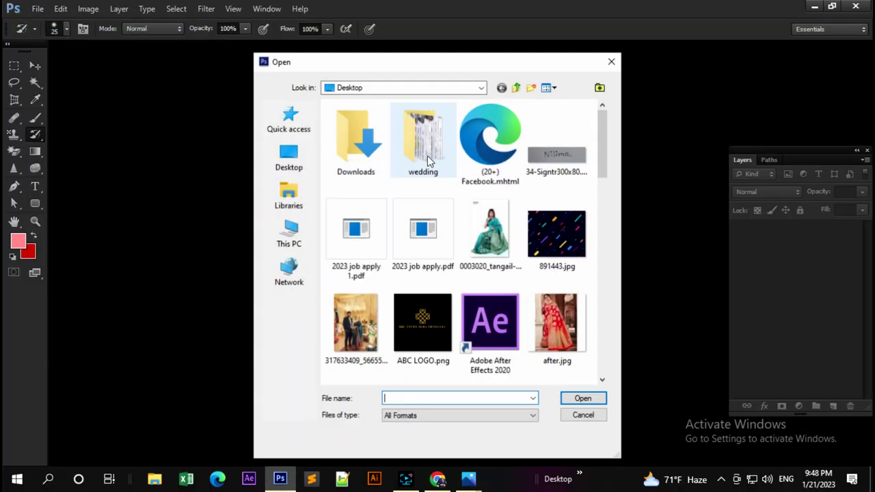
scroll(470, 273, down, 10)
scroll(469, 269, up, 3)
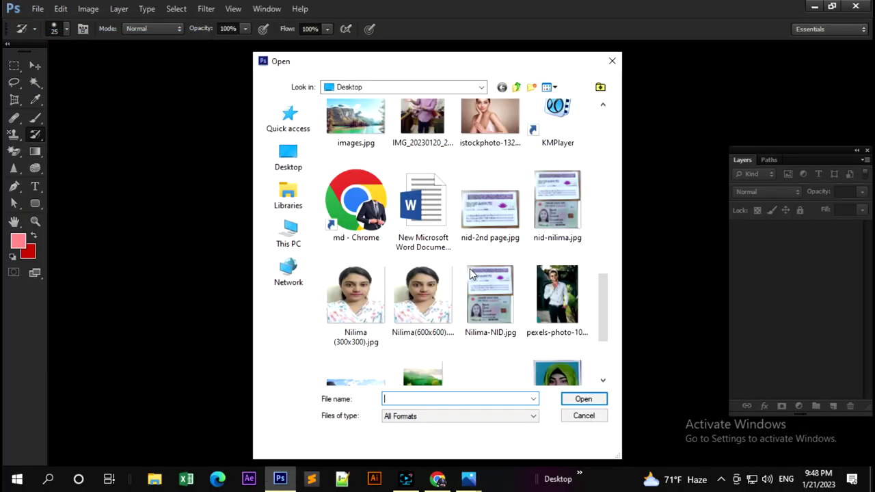
scroll(469, 269, up, 2)
click(550, 154)
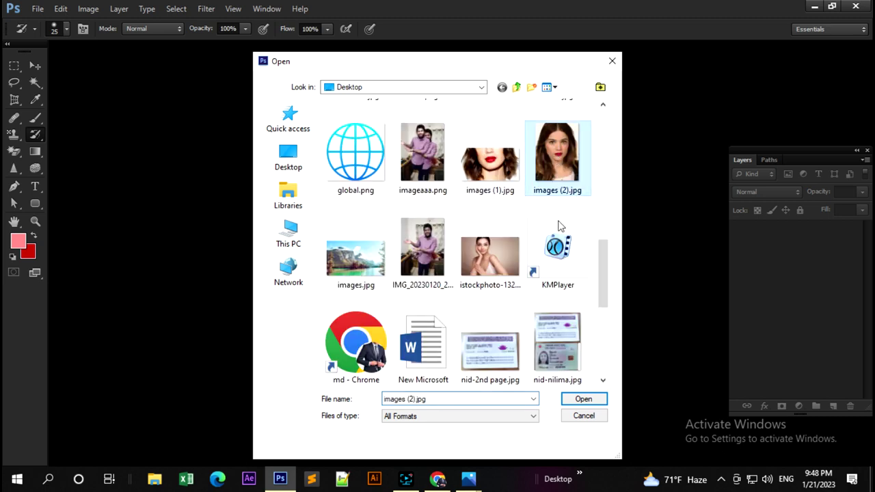
click(581, 399)
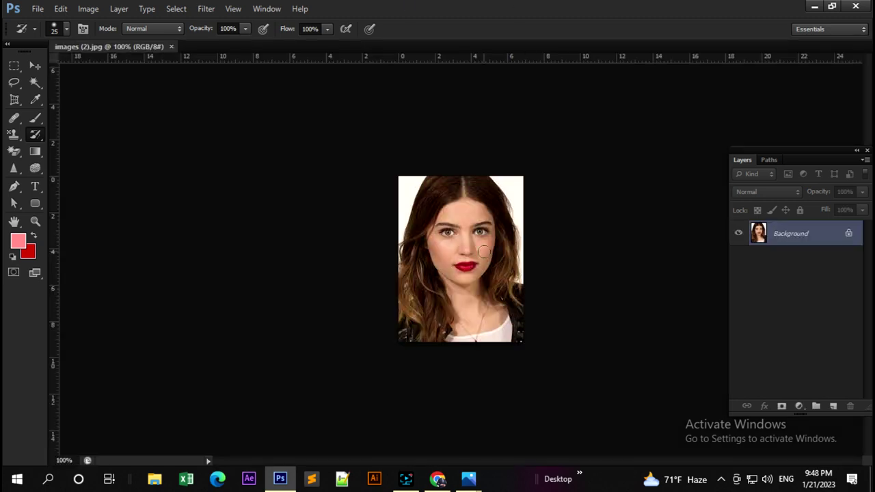
Zoom in, duplicate the background into Layer 1, and select the Move tool
key(ctrl+plus)
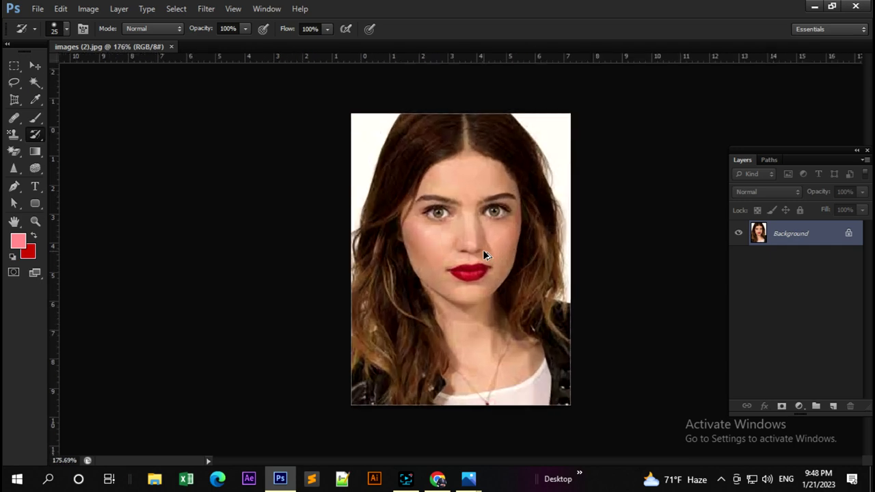
key(ctrl+j)
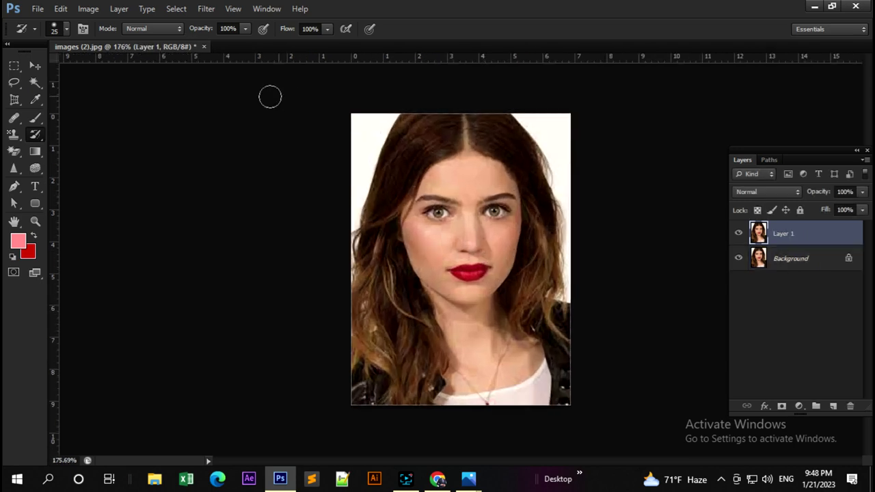
click(34, 66)
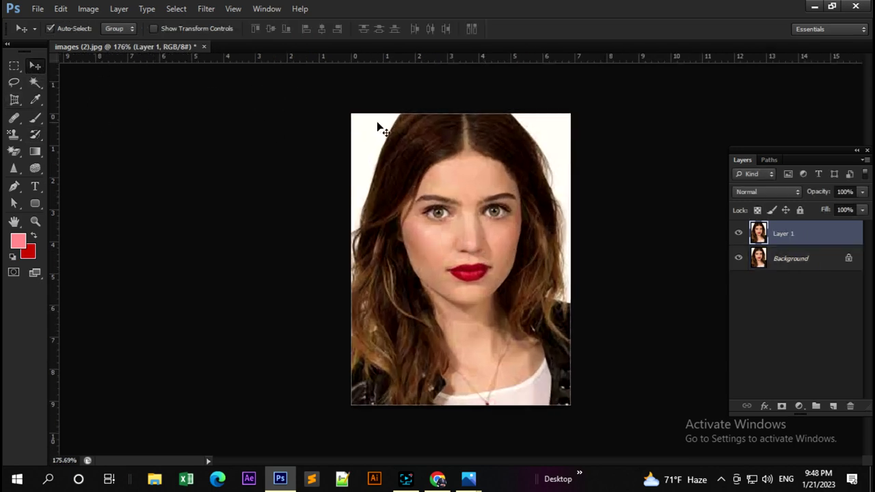
click(93, 9)
mouse_move(107, 41)
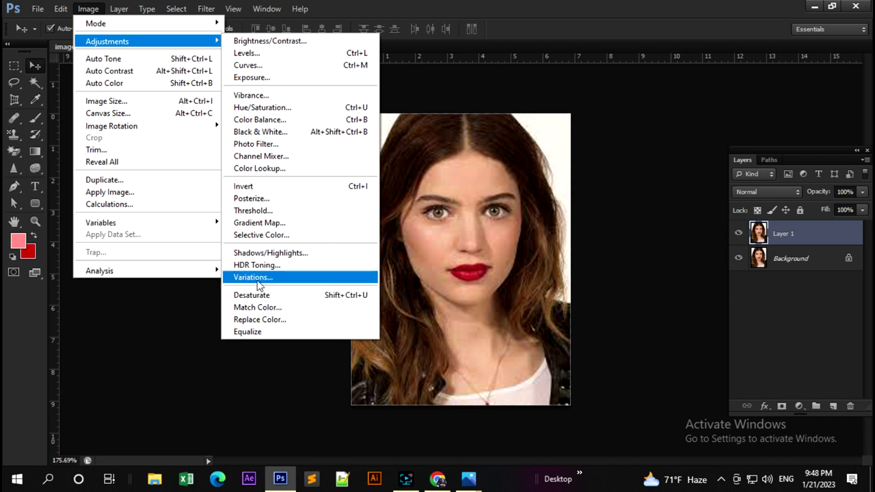
click(258, 282)
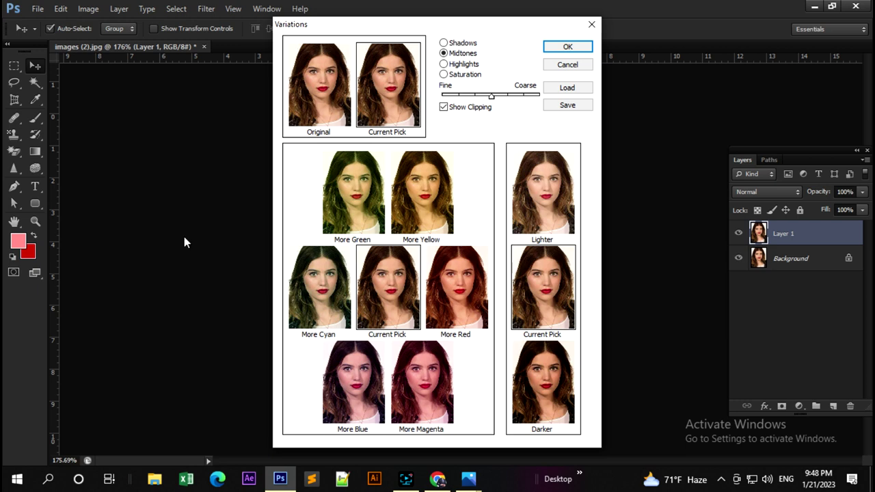
click(592, 25)
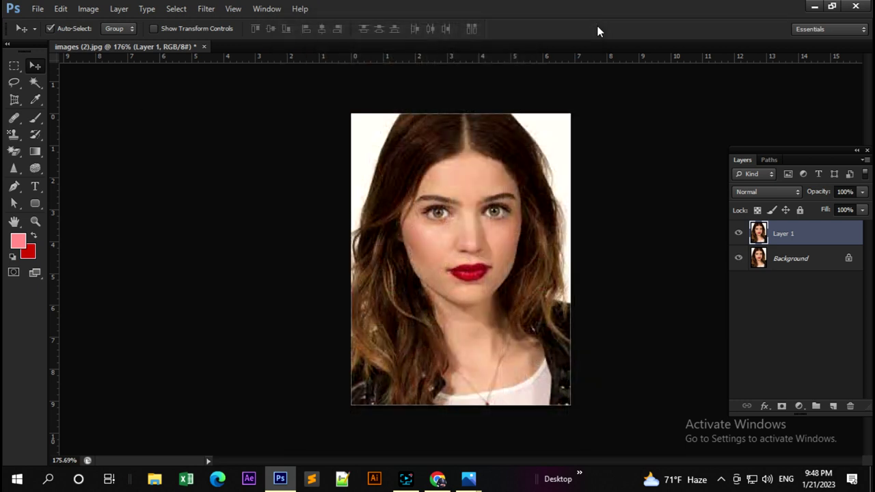
Zoom in on the face and set the Pen tool to Path mode instead of Shape
scroll(525, 268, up, 5)
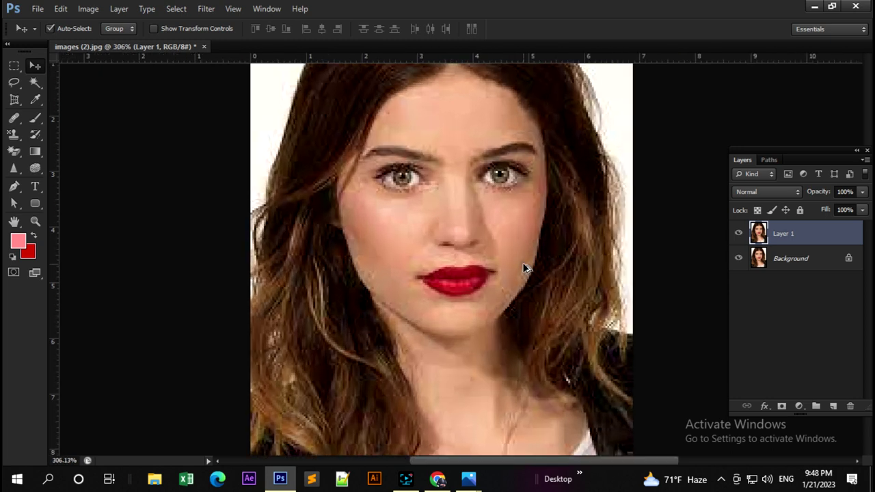
click(15, 187)
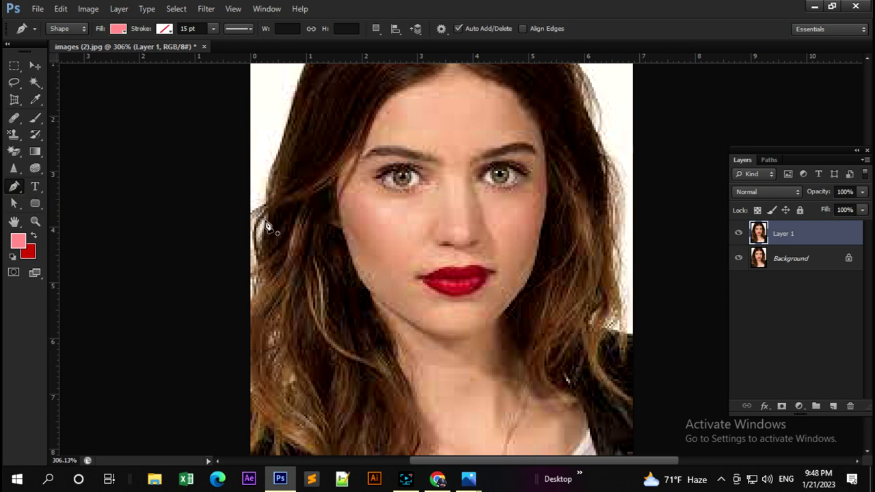
scroll(283, 246, down, 1)
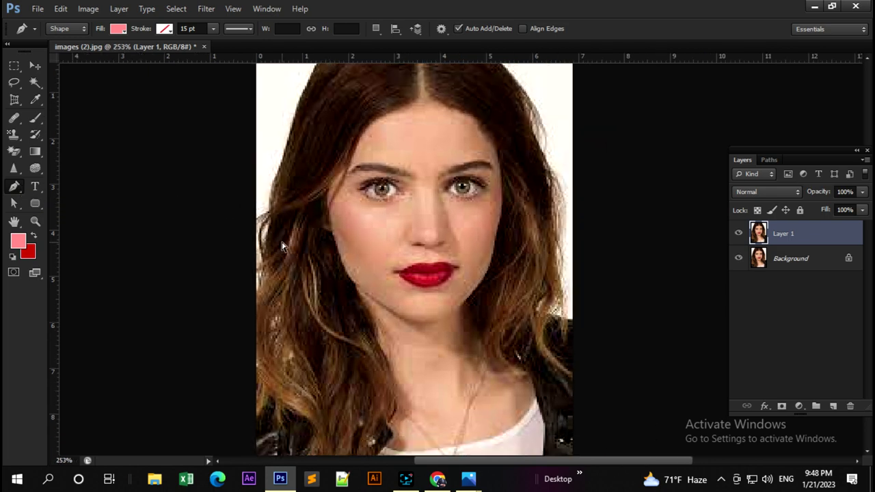
scroll(282, 246, down, 1)
scroll(282, 246, up, 1)
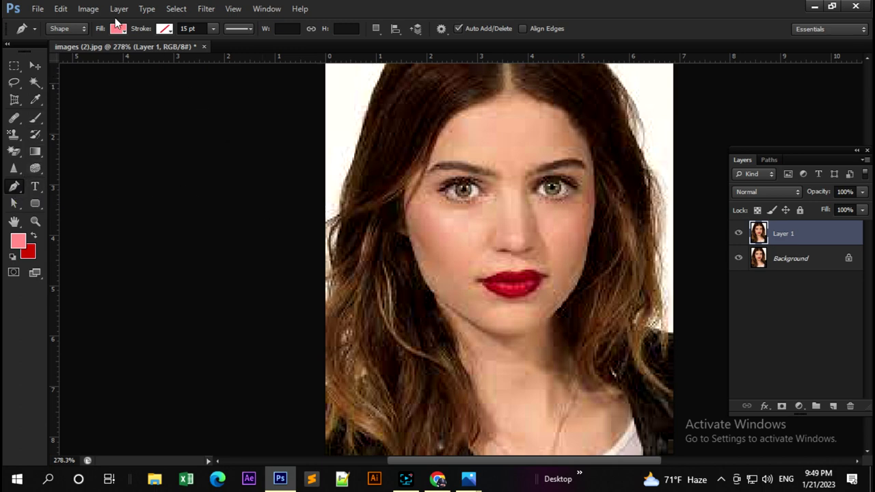
click(63, 28)
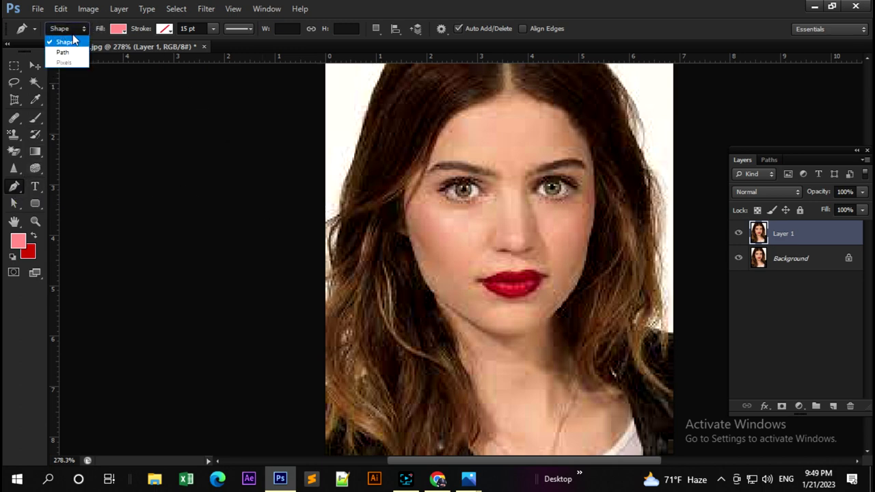
click(63, 52)
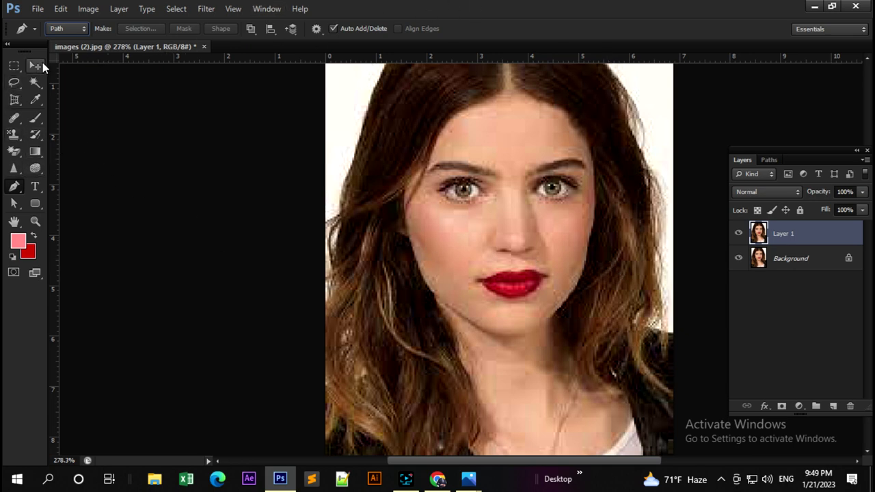
Zoom in on the mouth and place the first Pen path anchor at the left lip corner
click(35, 65)
scroll(554, 263, up, 1)
scroll(553, 260, up, 3)
scroll(554, 263, up, 1)
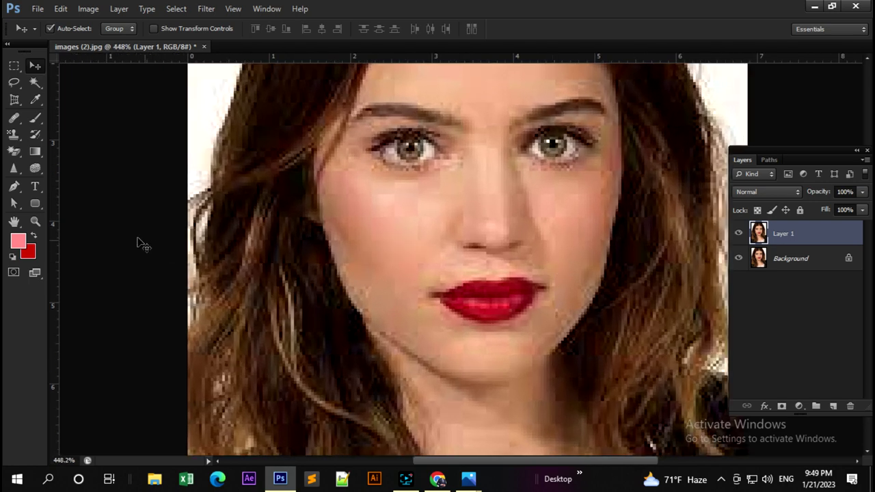
click(15, 188)
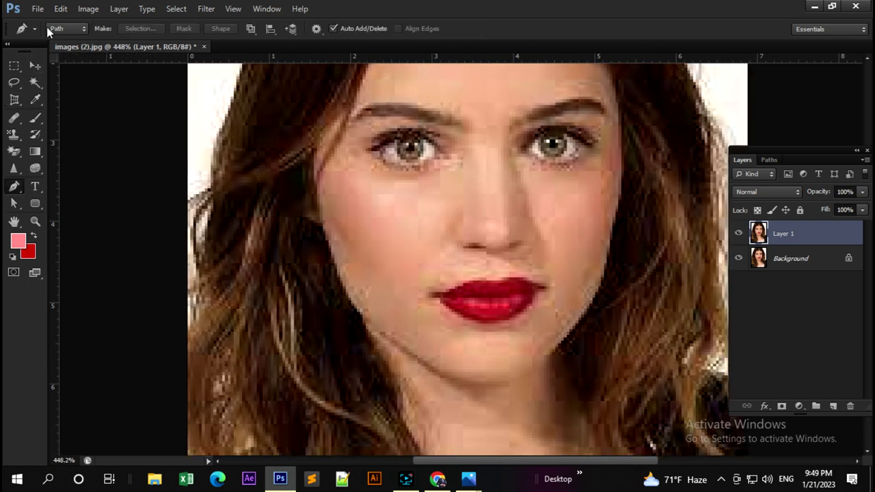
click(318, 30)
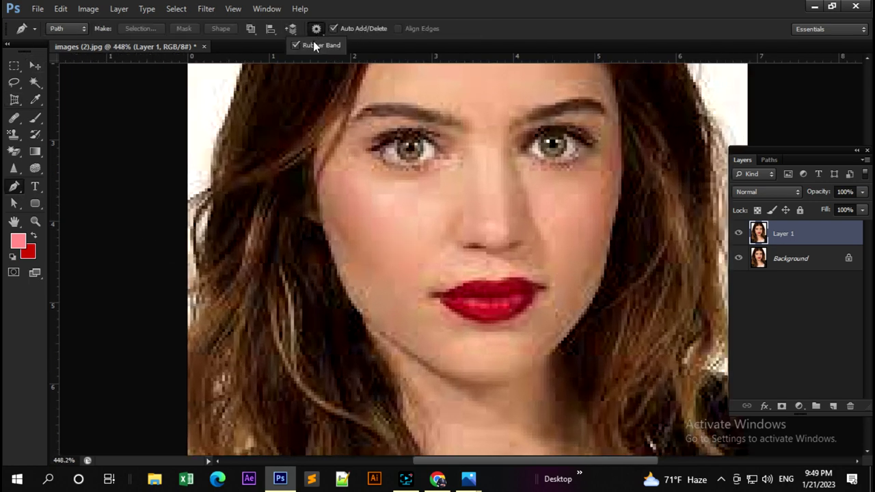
click(315, 30)
scroll(470, 344, up, 1)
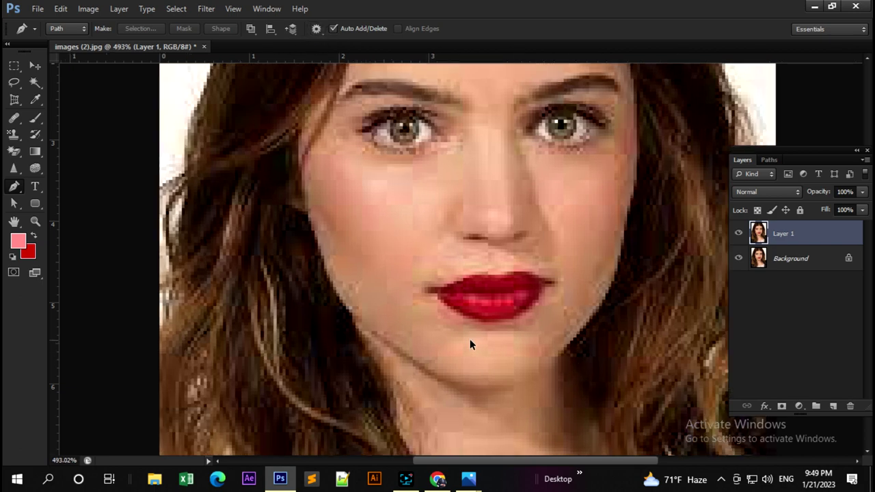
scroll(470, 340, up, 1)
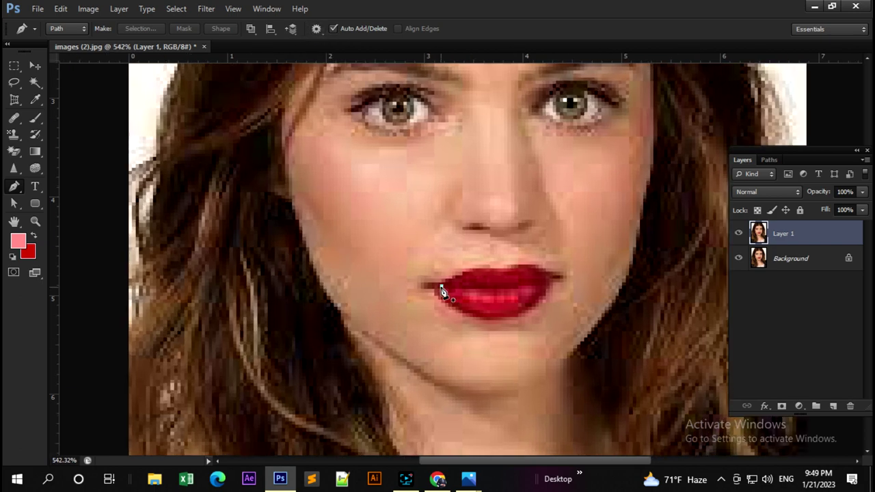
click(441, 286)
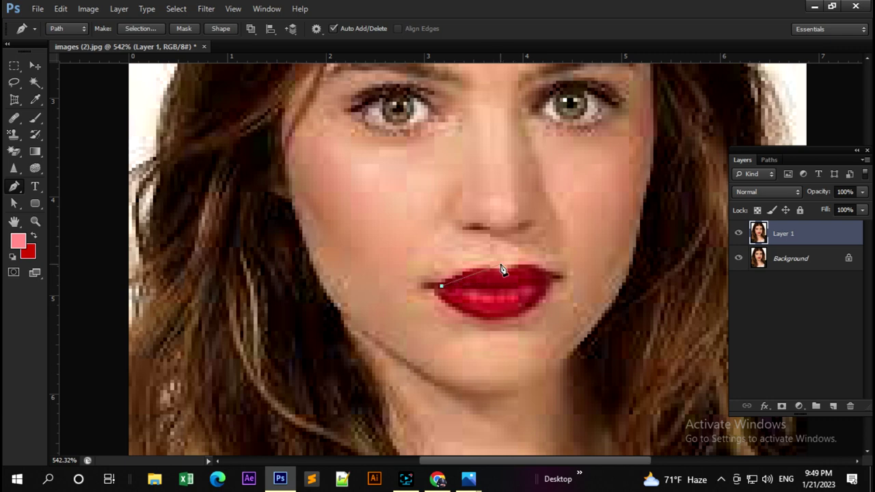
Trace curved Pen anchors along the upper lip up to its right peak
click(315, 29)
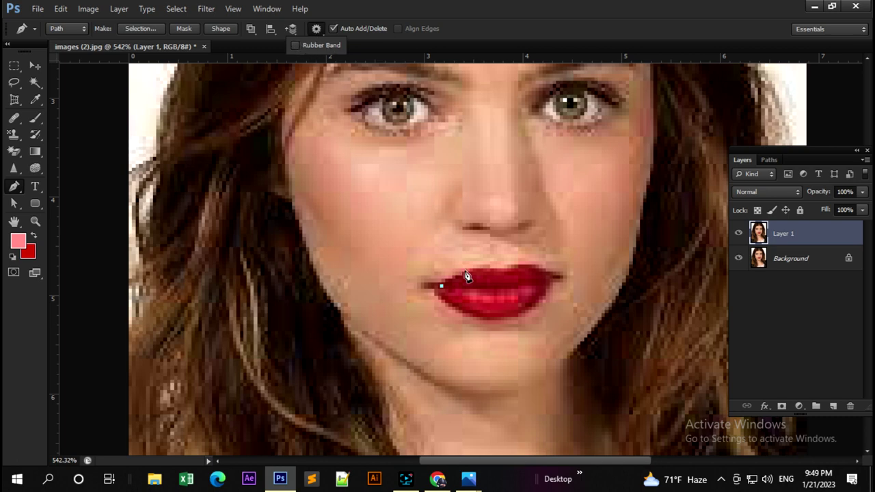
drag(487, 271, 506, 271)
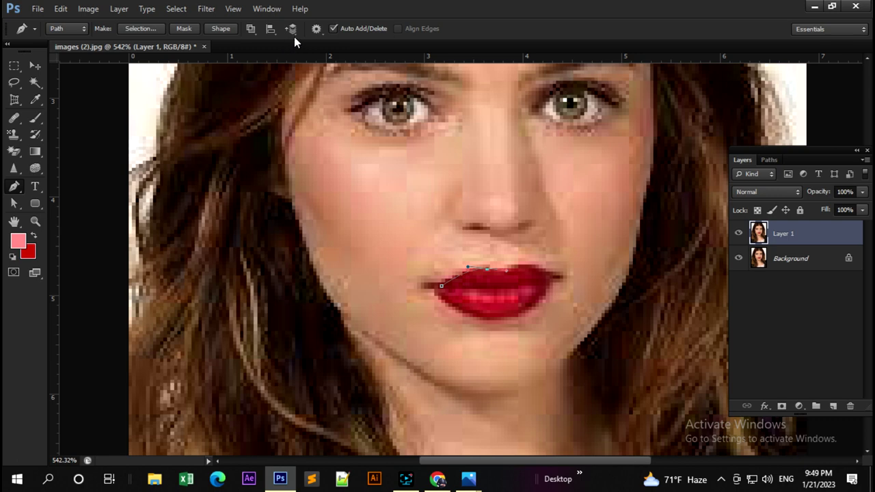
click(315, 30)
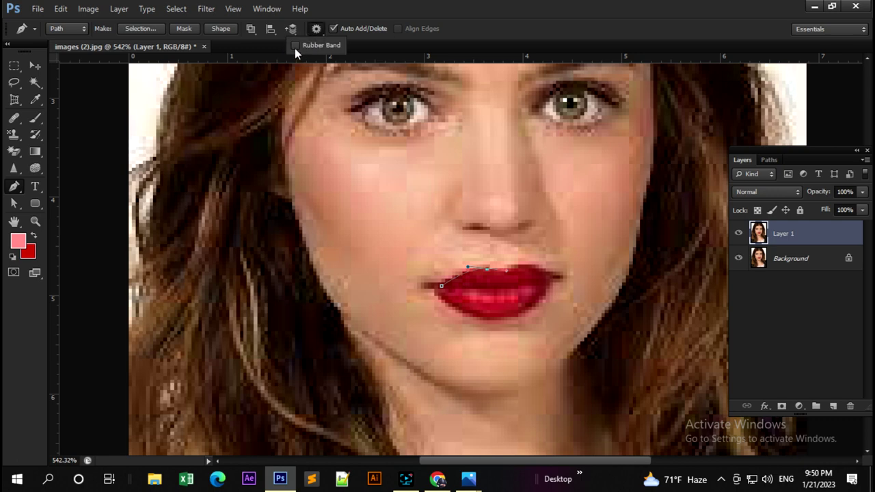
click(550, 273)
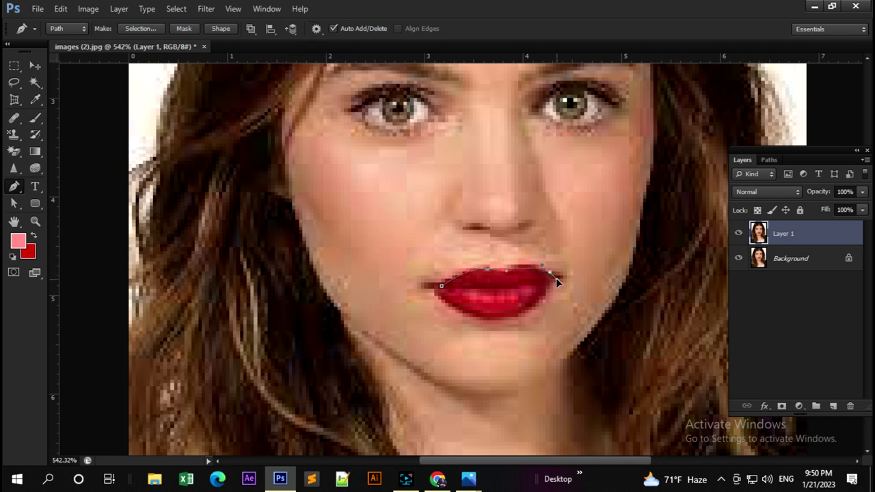
drag(567, 284, 575, 289)
key(ctrl+z)
key(ctrl+z)
drag(486, 272, 505, 280)
drag(507, 283, 505, 280)
click(504, 279)
click(487, 272)
drag(514, 269, 519, 264)
alt+click(515, 269)
Continue the path past the right lip corner and along the lower lip, then close it at the start
click(549, 282)
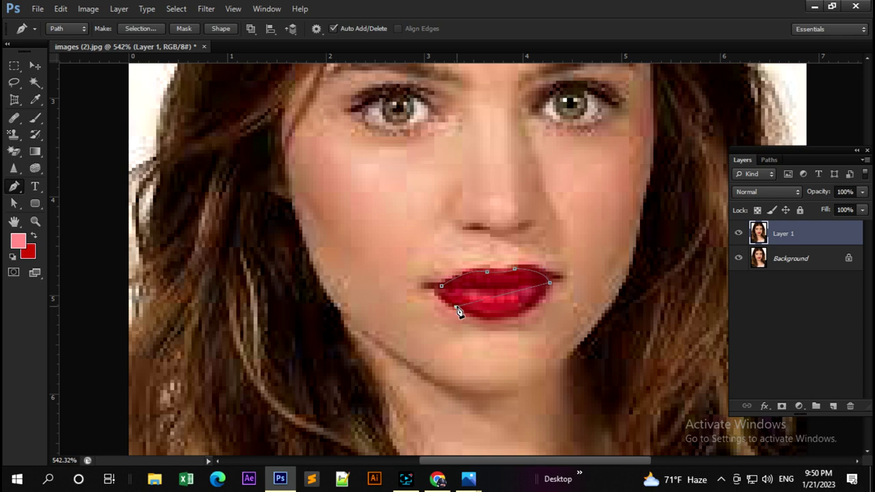
drag(456, 307, 367, 280)
alt+click(456, 307)
click(440, 288)
key(Return)
Set Path Operations to Subtract Front Shape and trace a path along the gap between the lips
click(251, 30)
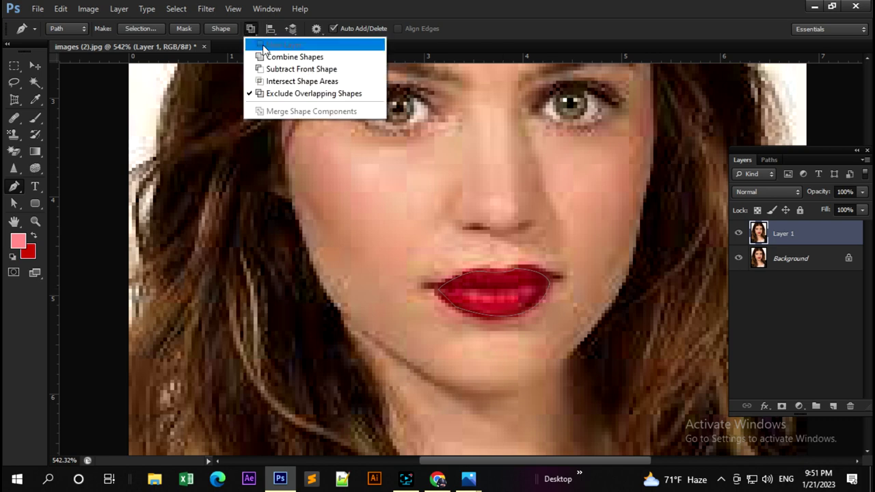
click(276, 70)
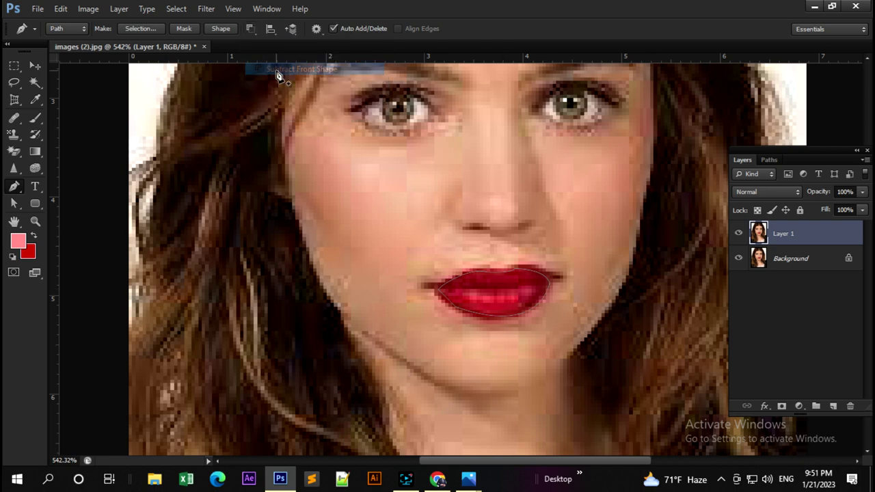
click(466, 286)
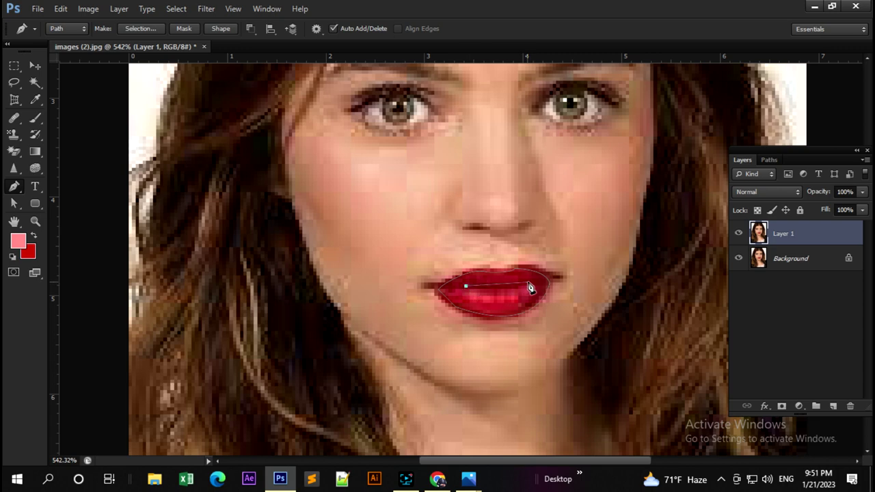
drag(529, 282, 555, 291)
alt+click(529, 283)
mouse_move(466, 292)
mouse_down()
mouse_move(417, 292)
mouse_move(434, 288)
mouse_up()
mouse_move(471, 290)
mouse_down()
mouse_move(468, 302)
mouse_move(463, 292)
mouse_up()
Switch to the Rectangular Marquee and load the lip path as a selection with Ctrl+Enter
click(13, 67)
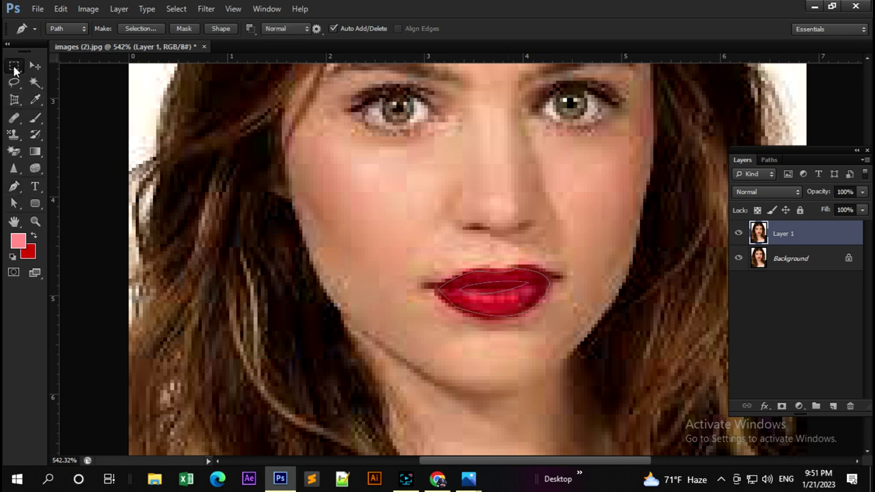
right_click(500, 286)
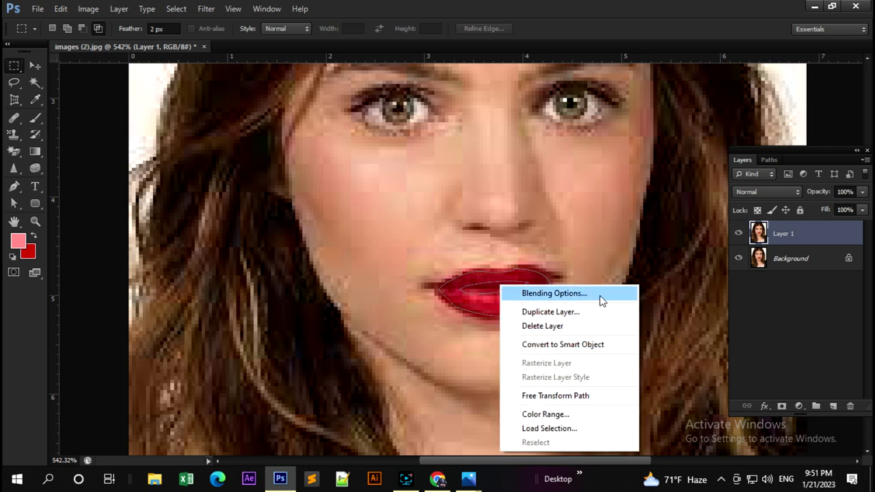
click(599, 296)
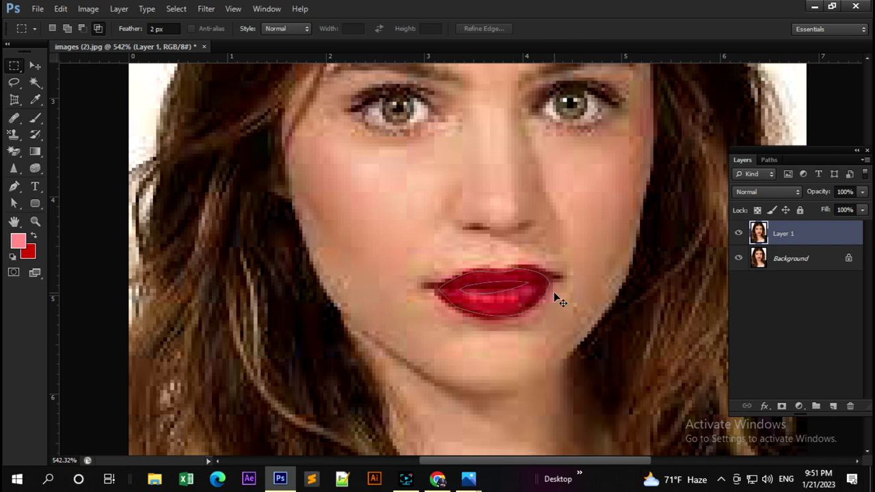
key(ctrl+Return)
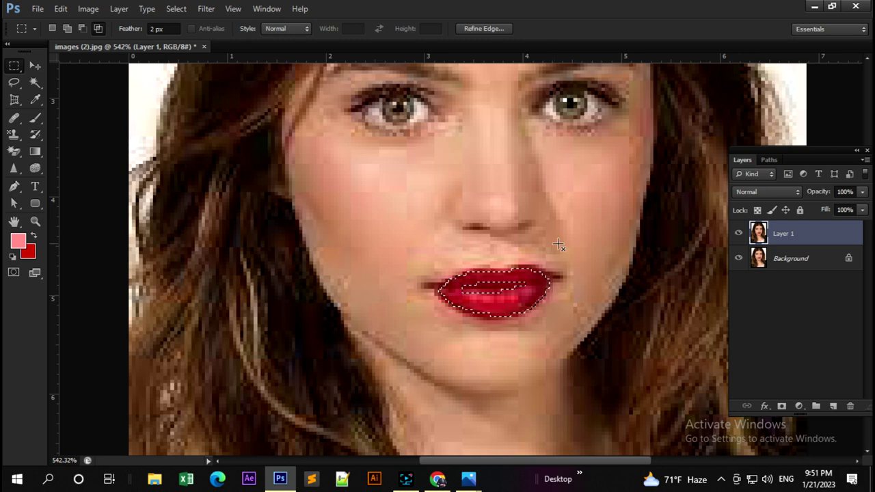
right_click(504, 282)
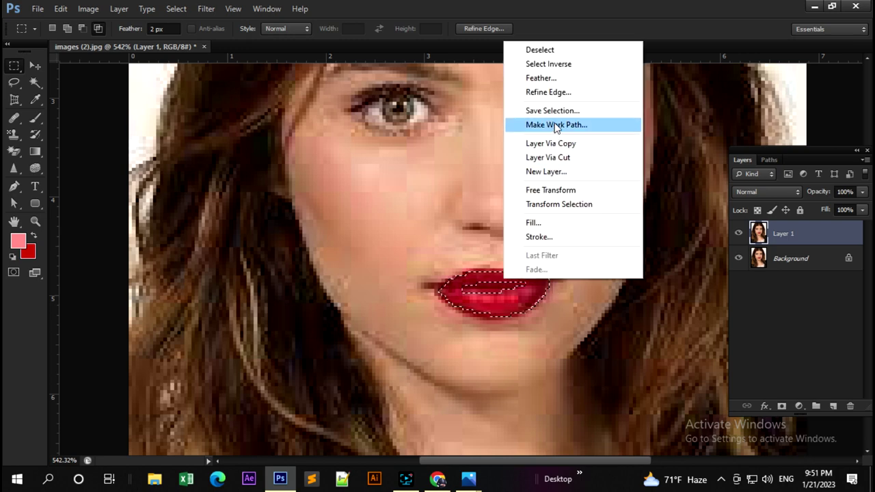
Try a 5 px feather and undo it, then apply a 2 px feather to the lip selection
click(551, 77)
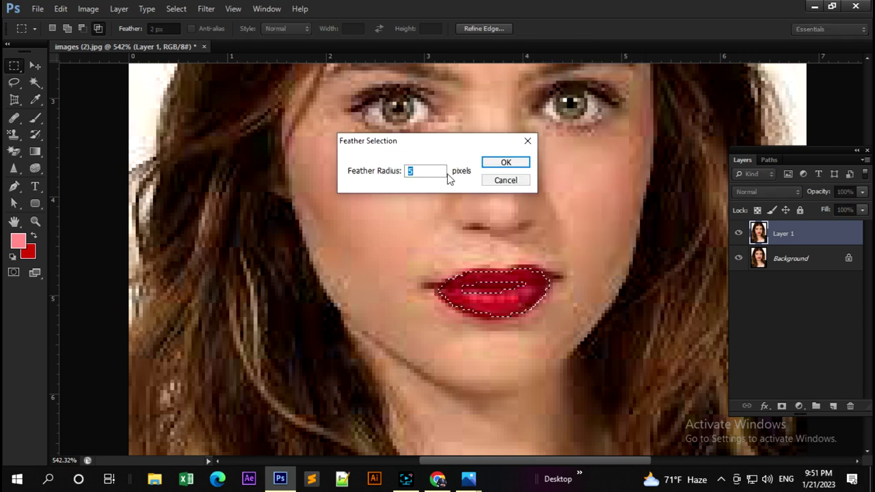
text(5)
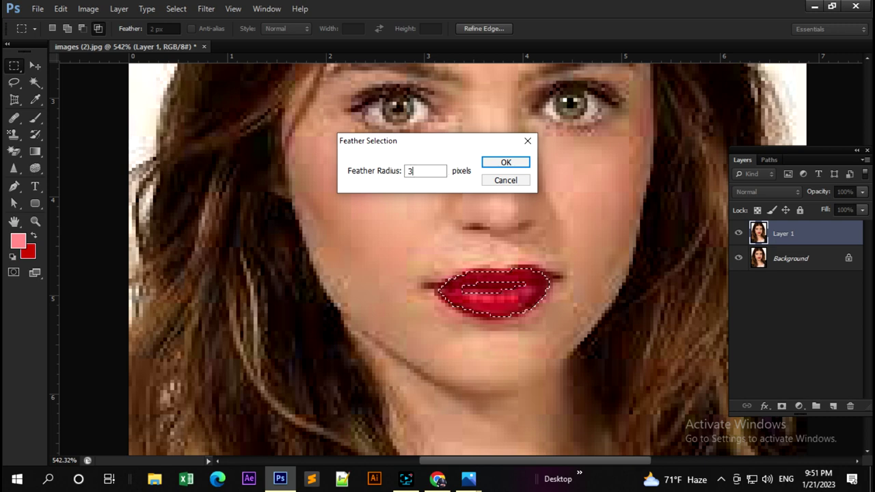
key(Return)
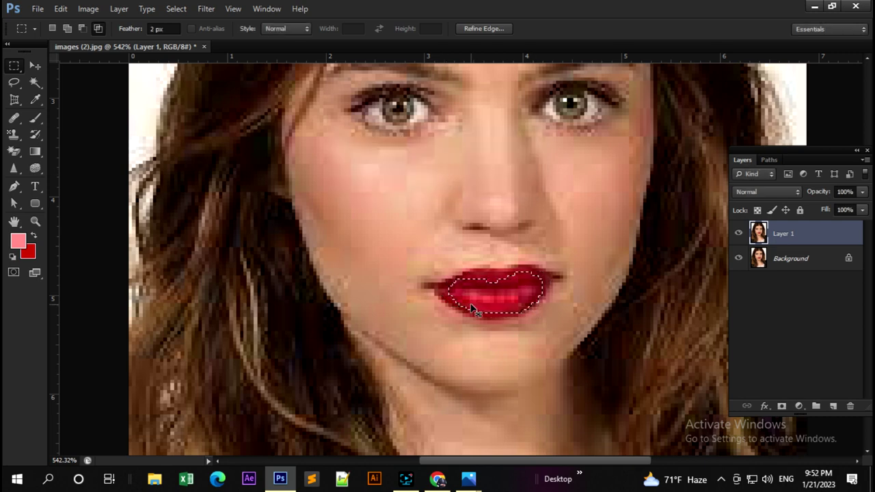
key(ctrl+z)
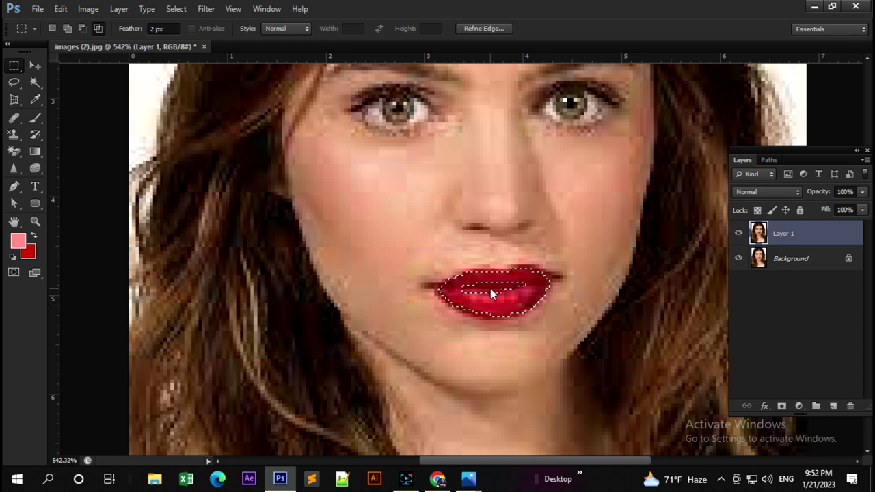
right_click(491, 294)
click(537, 93)
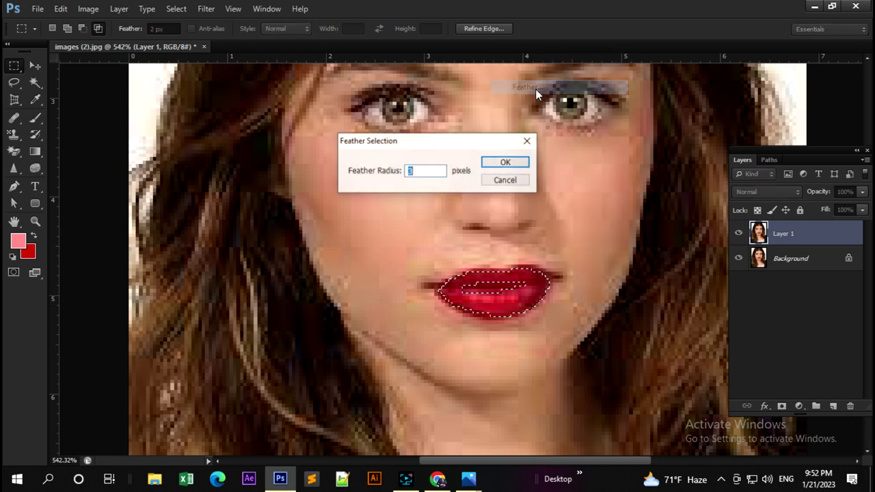
text(2)
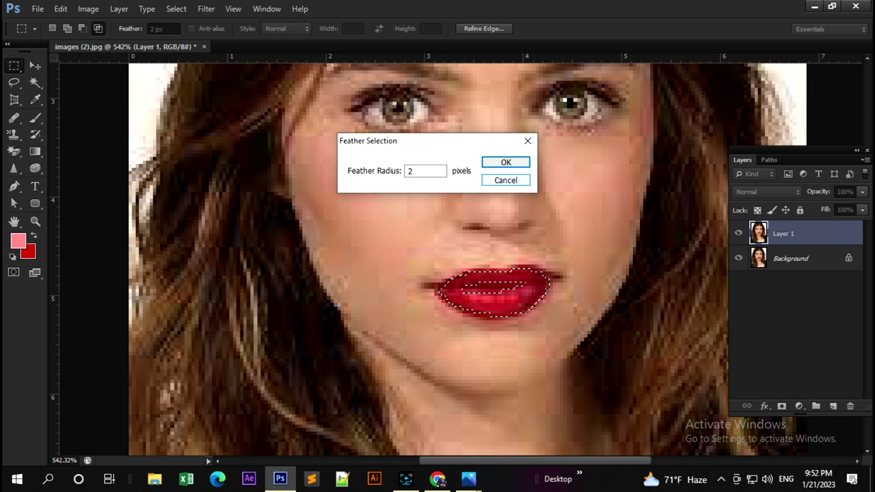
key(Return)
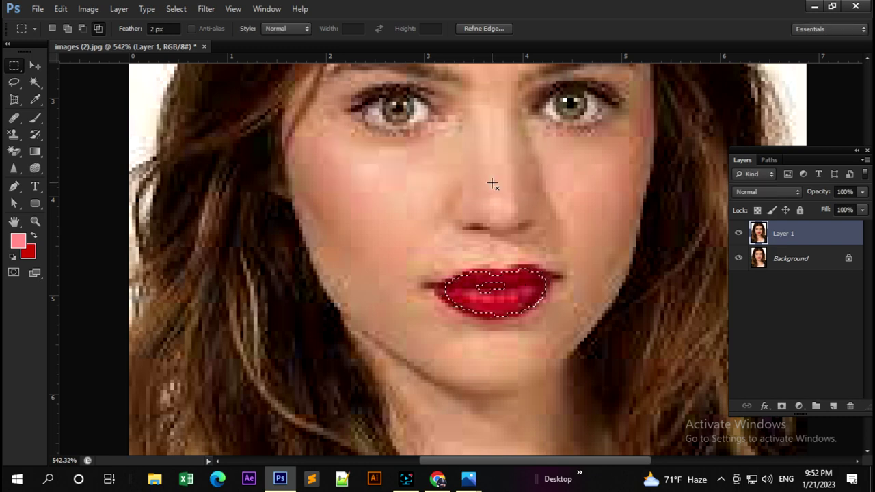
Try another 5 px feather on the lips and undo it
right_click(496, 287)
click(539, 84)
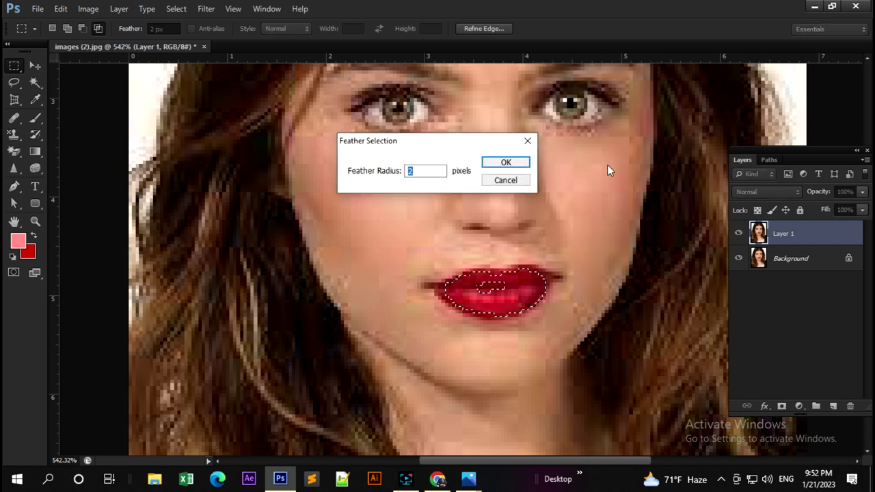
text(5)
key(Return)
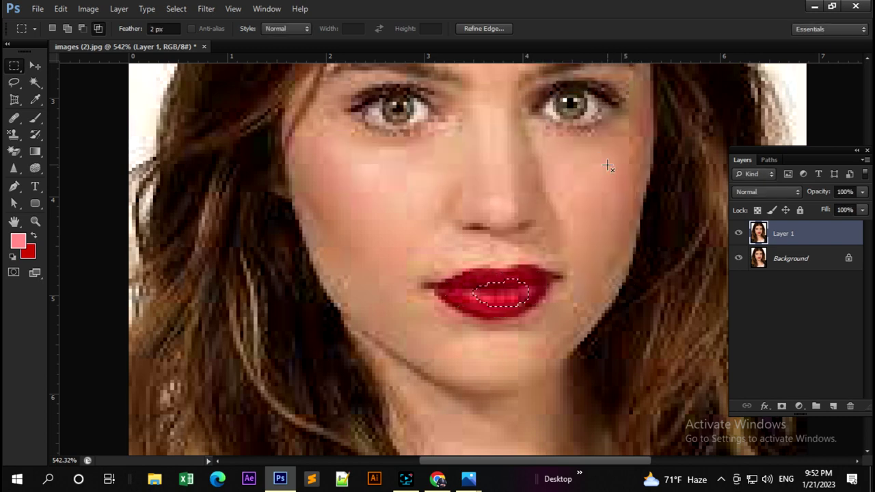
key(ctrl+z)
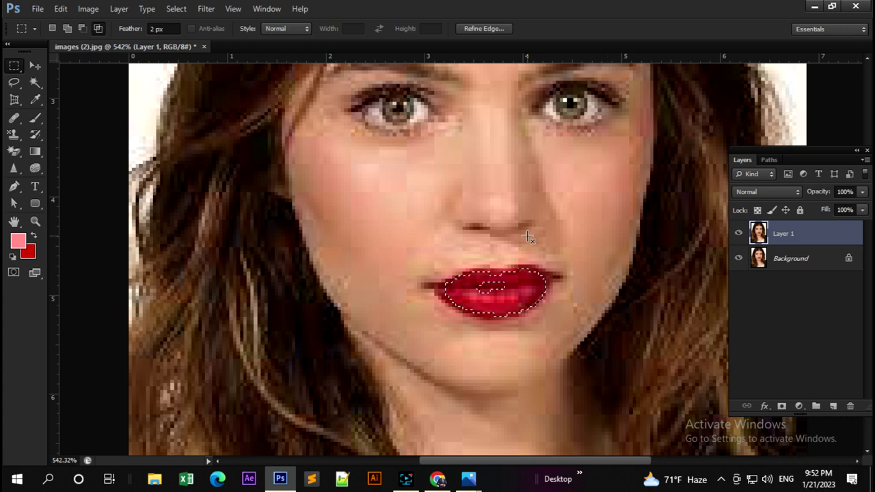
Open Image > Adjustments > Variations, reposition its window, and close it
click(88, 8)
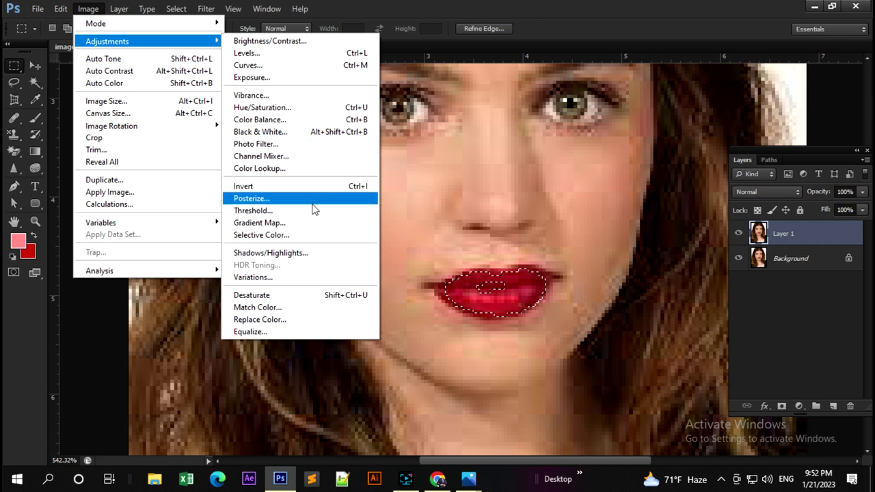
mouse_move(107, 41)
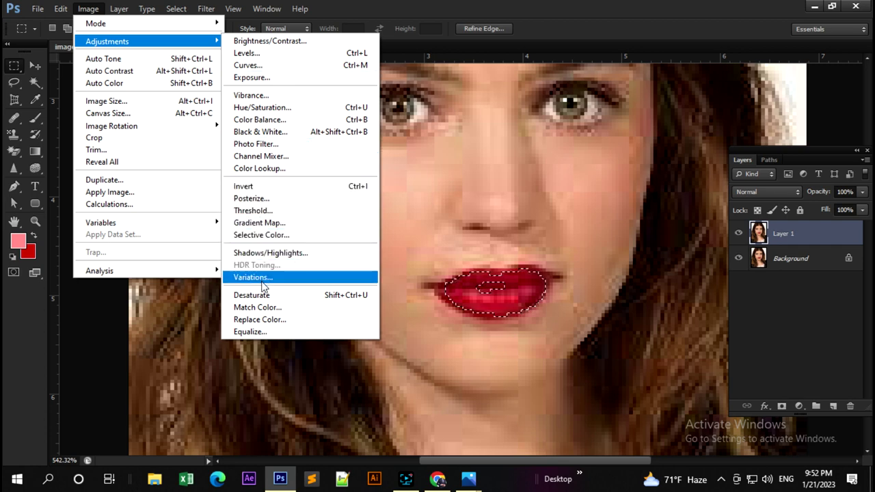
click(253, 276)
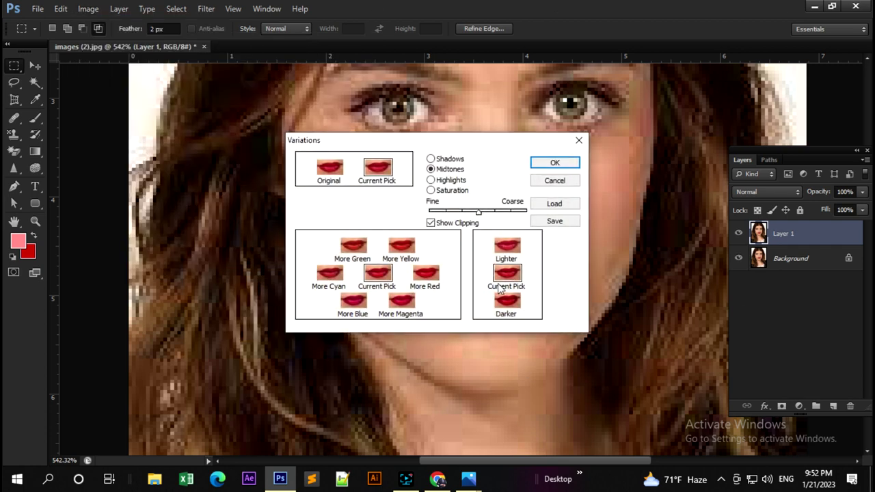
mouse_move(489, 141)
mouse_down()
mouse_move(778, 106)
mouse_move(769, 108)
mouse_up()
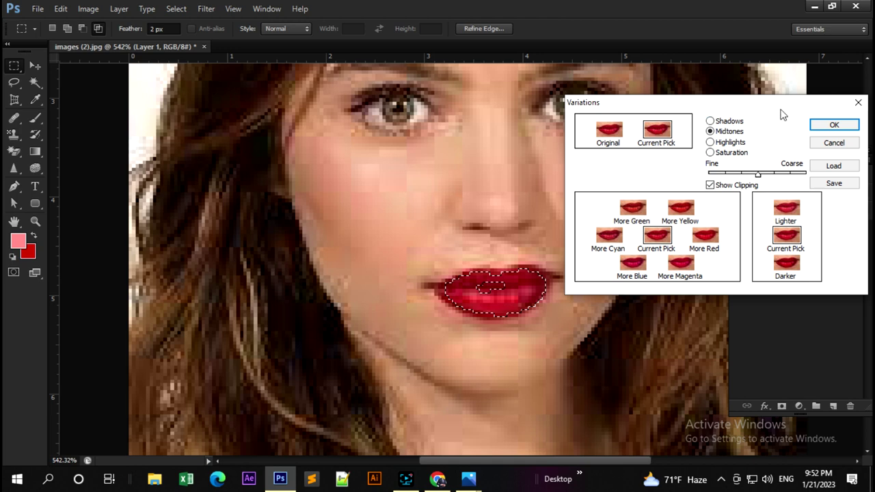
drag(798, 103, 303, 145)
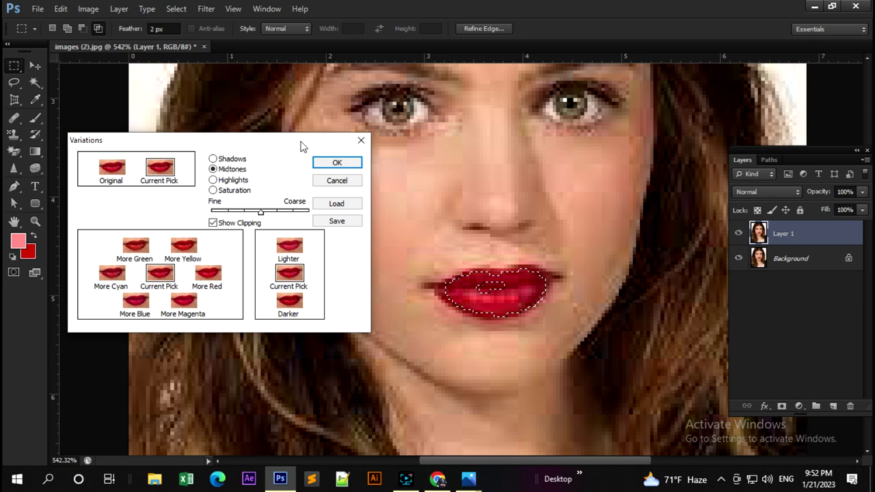
click(337, 162)
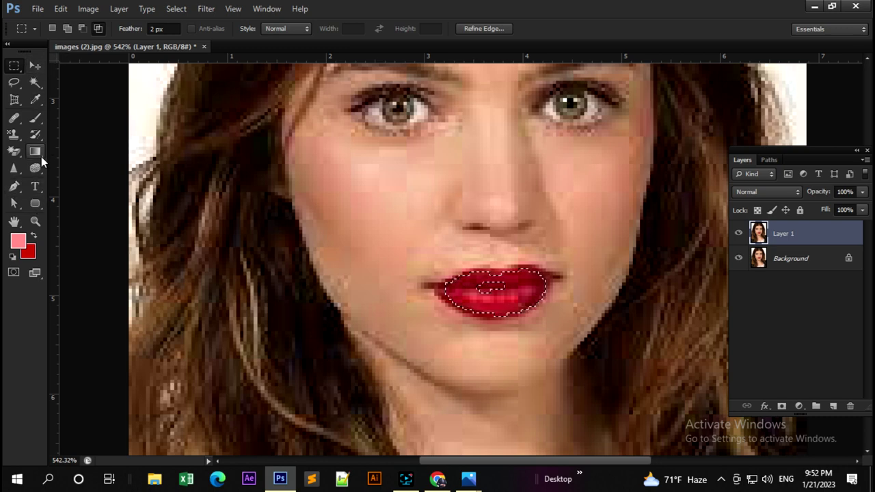
Reopen Variations, try lightening the preview three times, then reset to Original
click(88, 10)
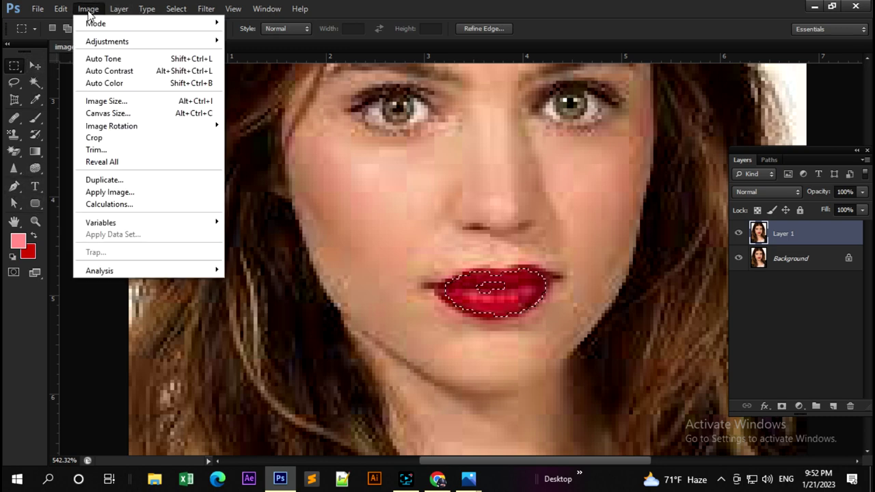
mouse_move(108, 41)
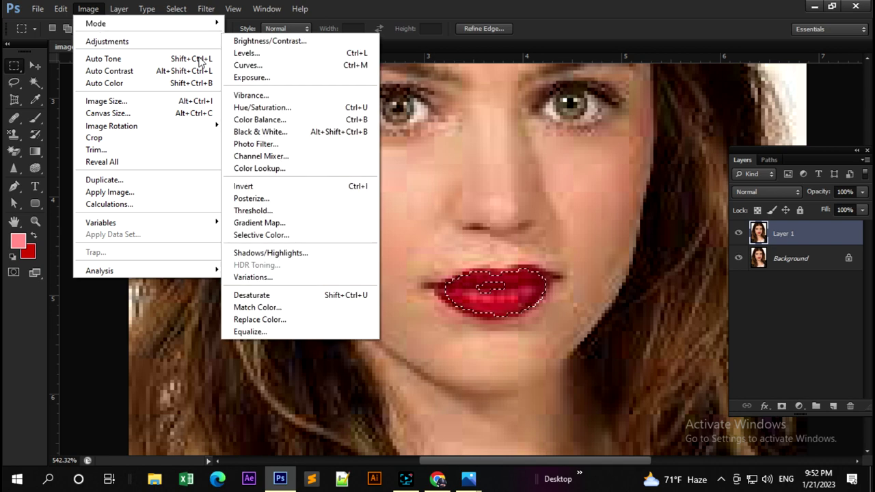
click(254, 276)
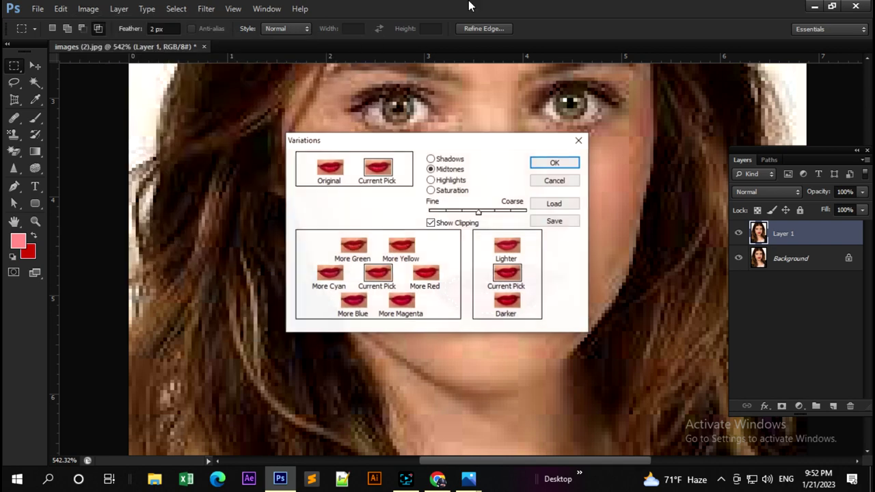
mouse_move(489, 141)
mouse_down()
mouse_move(650, 152)
mouse_move(296, 186)
mouse_up()
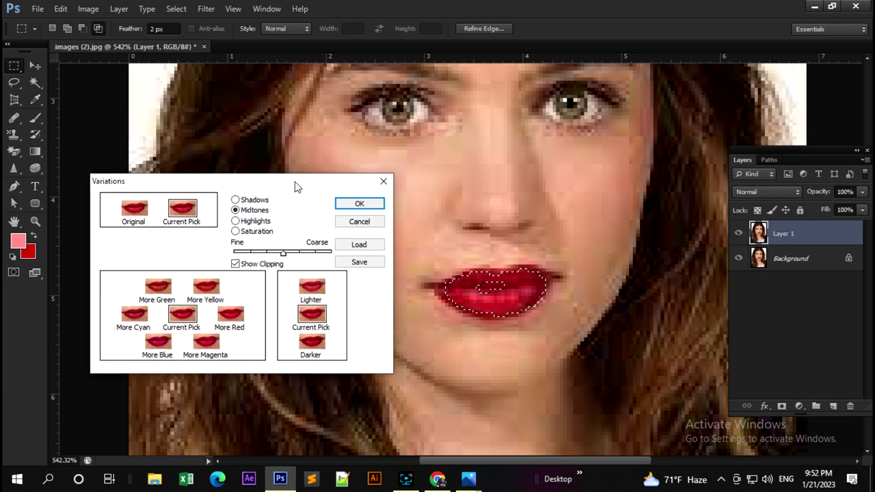
click(313, 291)
click(314, 291)
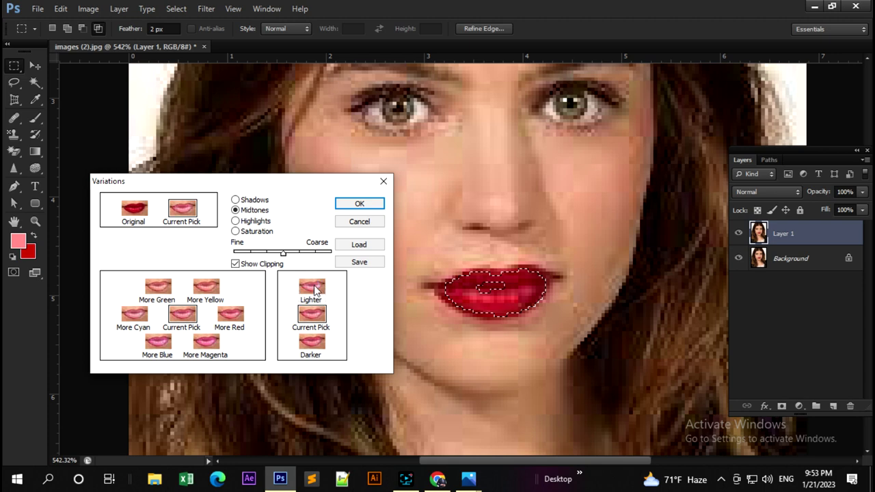
click(314, 291)
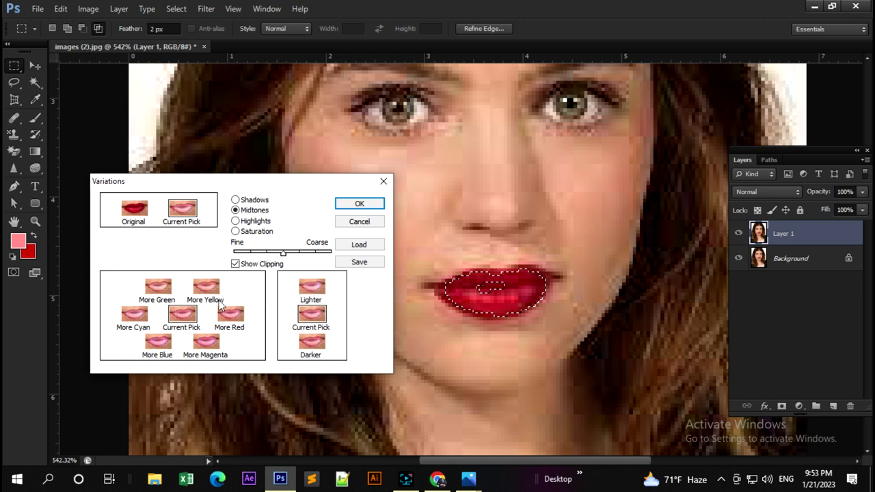
click(134, 210)
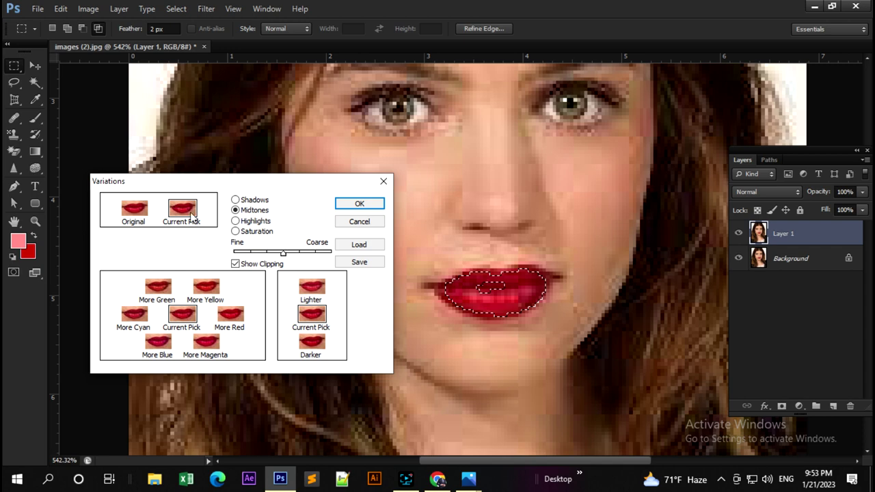
Apply More Yellow five times to turn the lips orange and confirm with OK
click(209, 291)
click(211, 293)
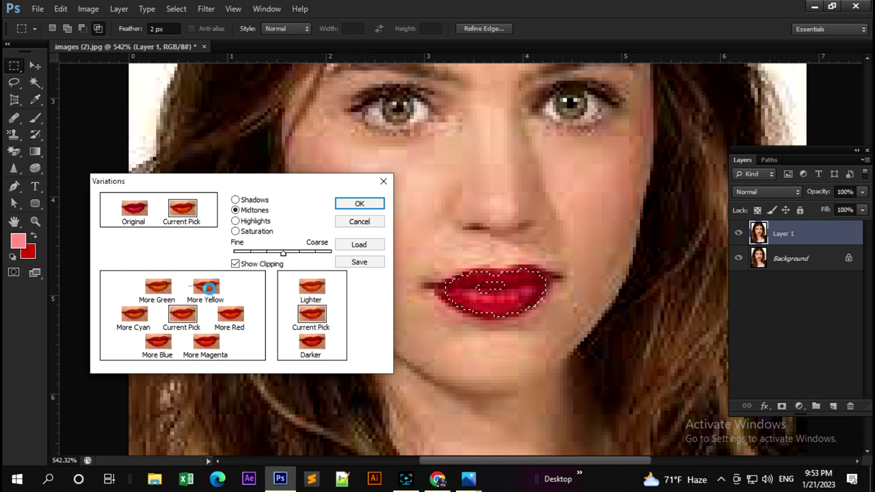
click(211, 292)
click(210, 292)
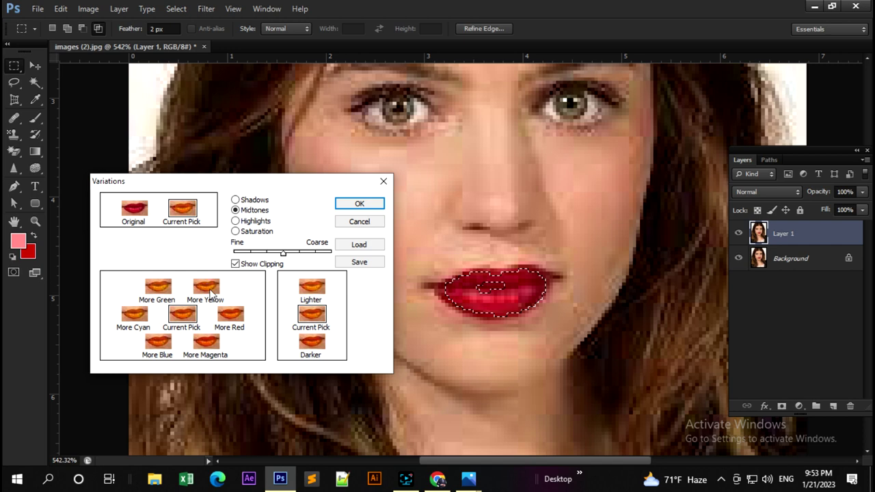
click(210, 293)
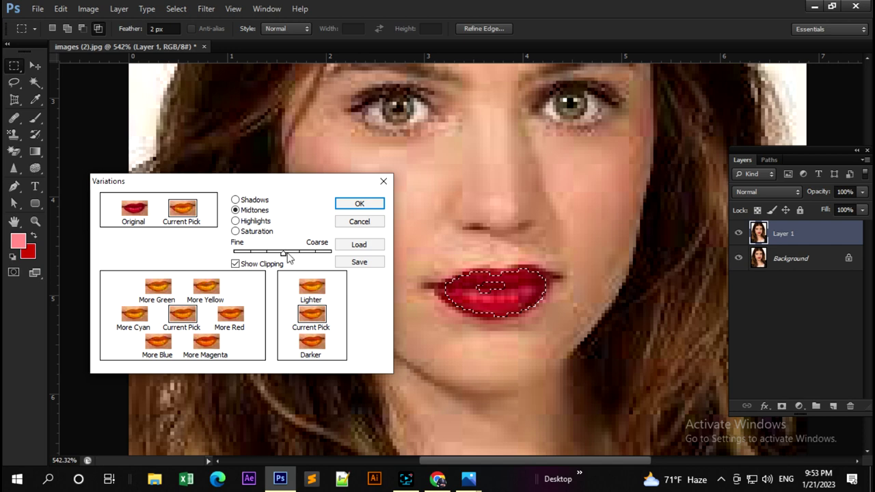
click(359, 204)
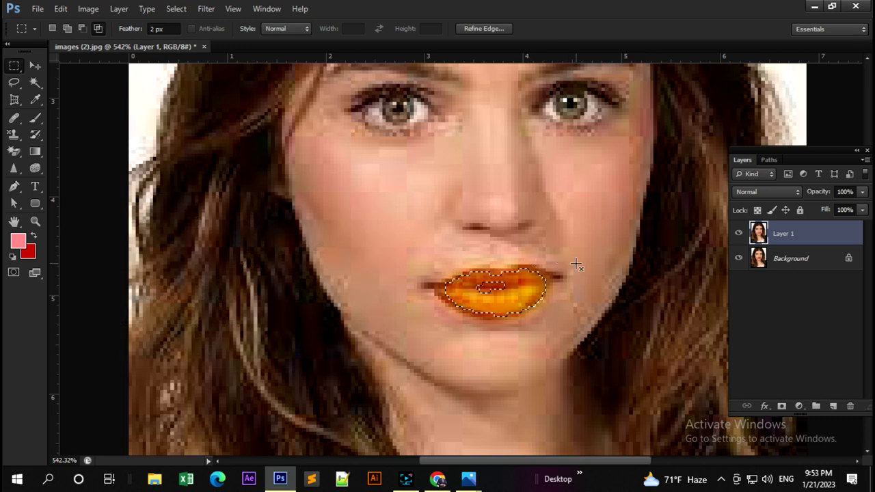
Dismiss Hue/Saturation without changes and deselect the lips with Ctrl+D
scroll(576, 266, down, 3)
scroll(576, 265, down, 2)
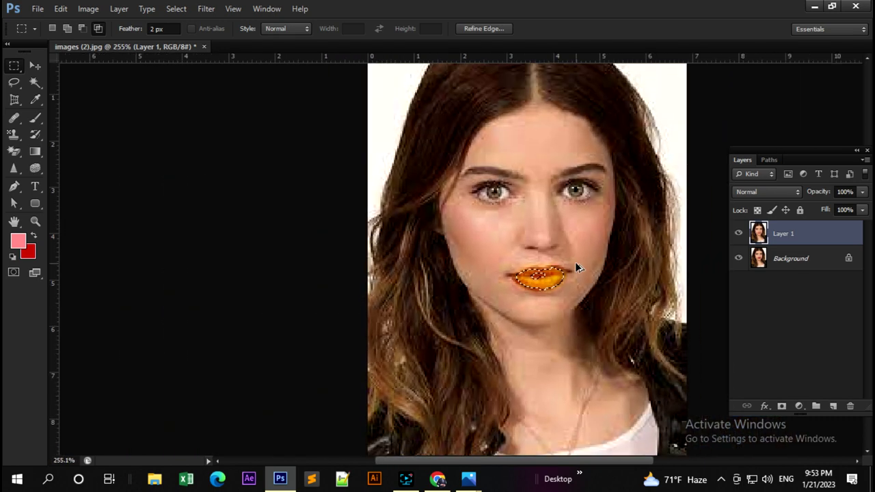
key(ctrl+u)
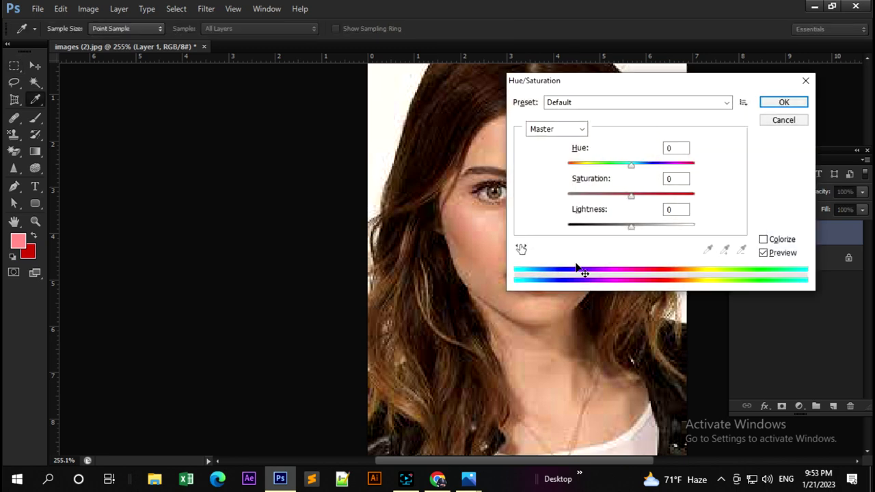
click(783, 102)
key(ctrl+d)
Zoom out to view the whole portrait with its orange lips
scroll(520, 359, down, 1)
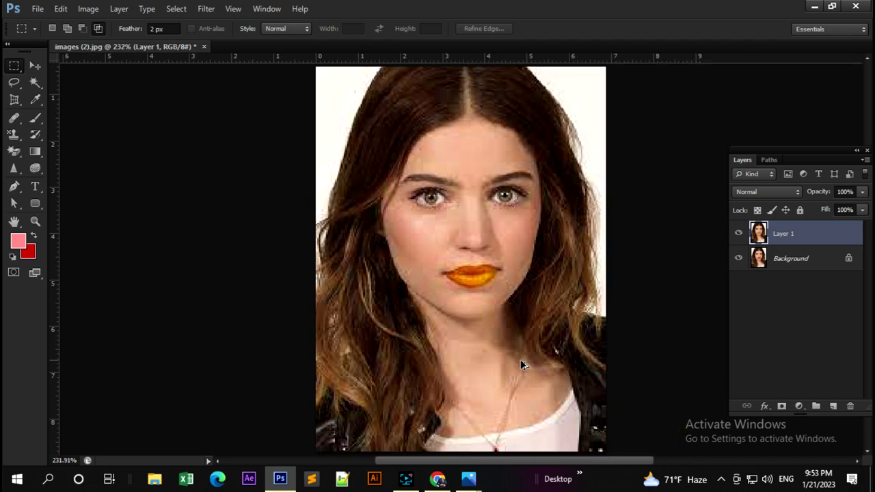
scroll(520, 359, down, 1)
scroll(520, 361, down, 1)
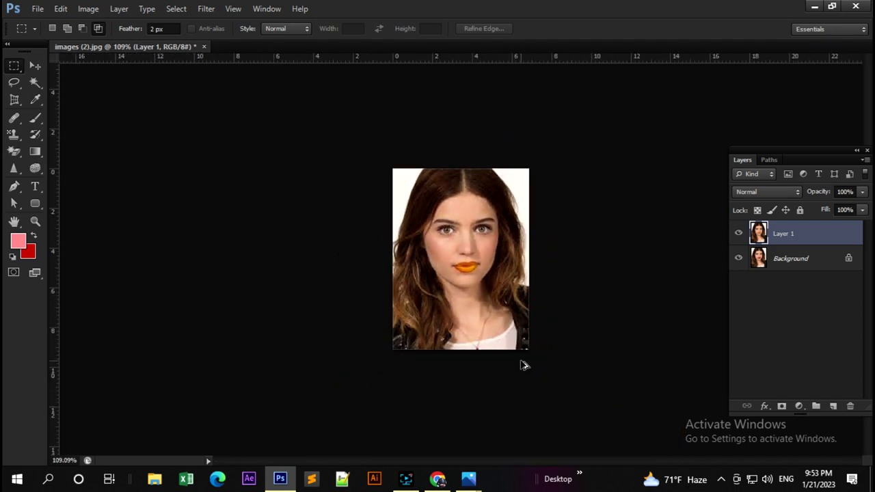
scroll(520, 360, down, 1)
scroll(520, 360, up, 1)
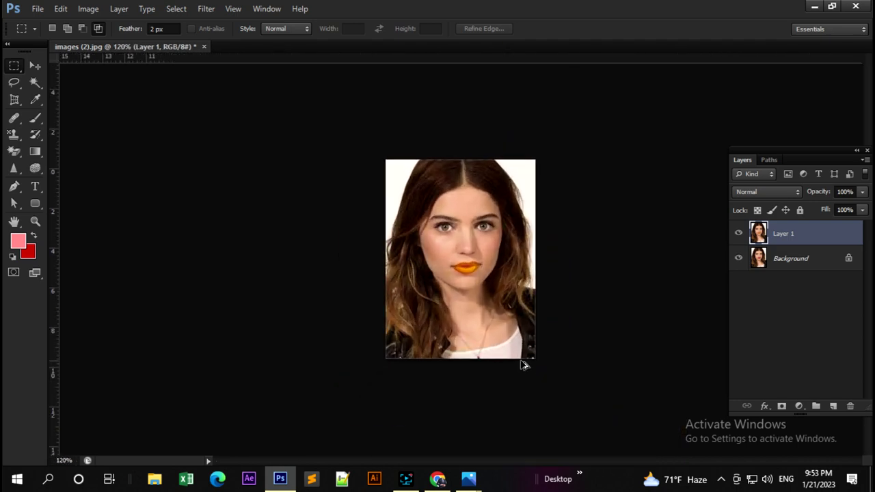
scroll(520, 360, up, 1)
scroll(520, 360, up, 1)
scroll(520, 365, up, 1)
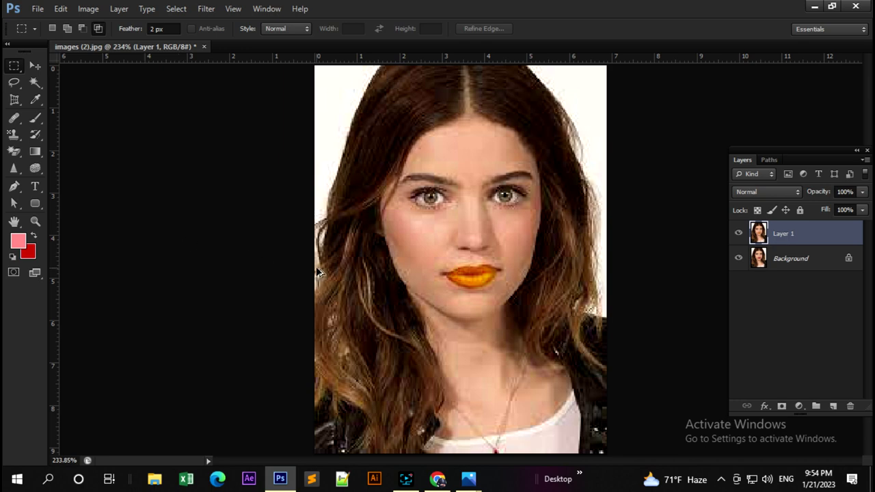
alt+scroll(315, 267, down, 3)
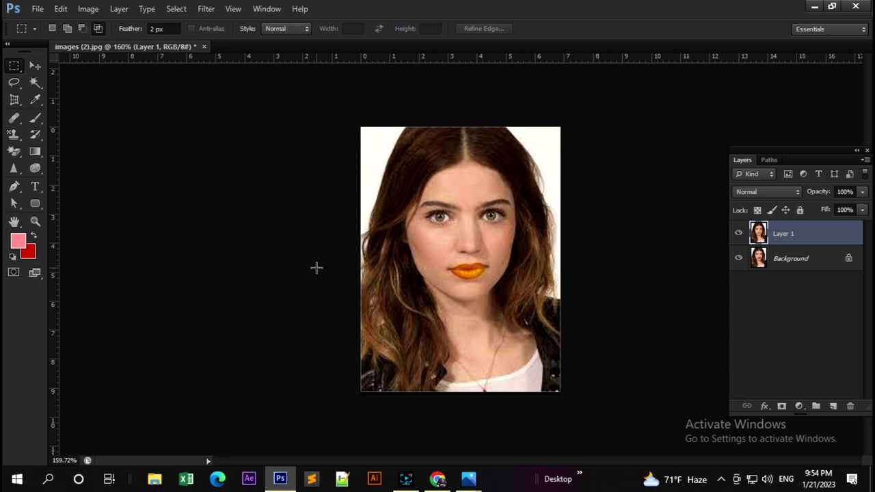